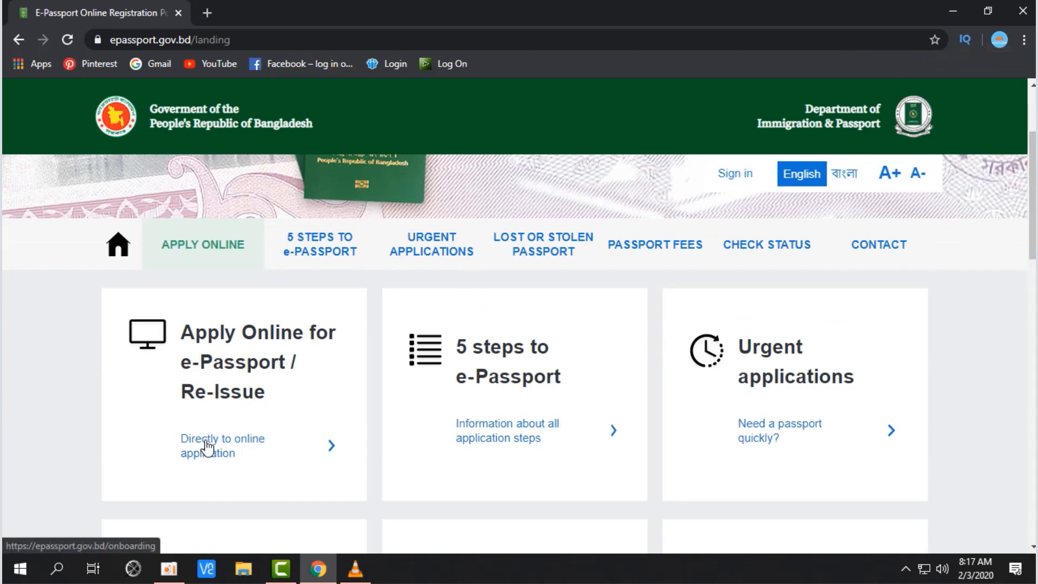
# Step: Start the online application, dismiss the appointment notice, and answer Yes to applying from Bangladesh
pyautogui.click(242, 448)
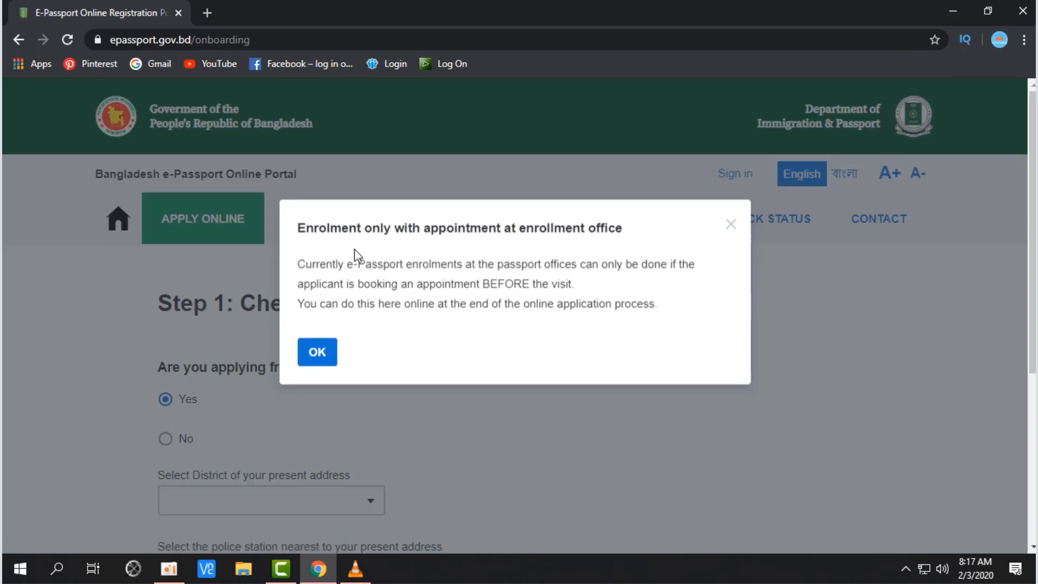
pyautogui.click(317, 352)
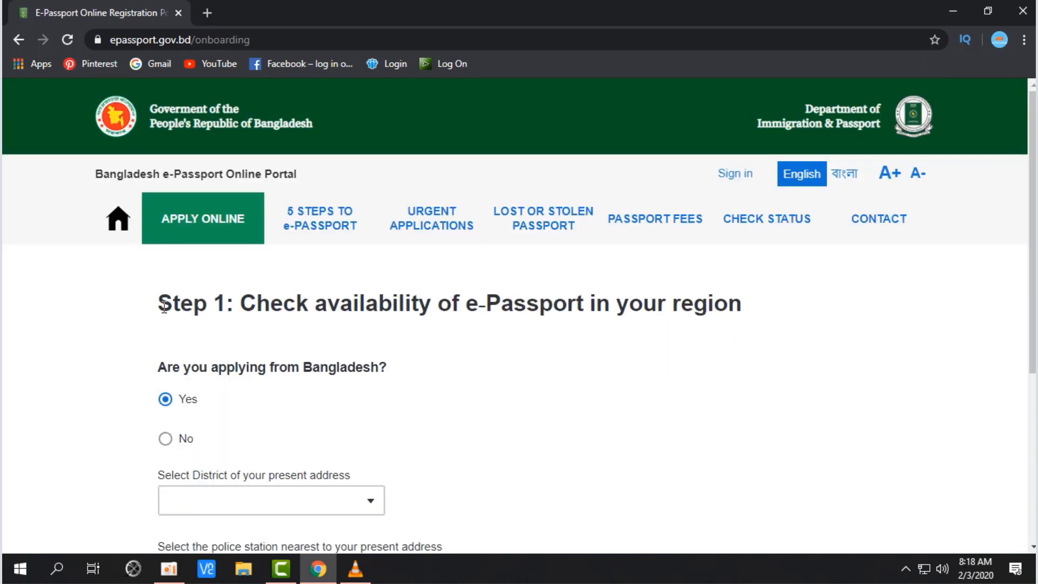
pyautogui.moveTo(159, 305); pyautogui.dragTo(740, 304)
pyautogui.scroll(-1, 530, 392)
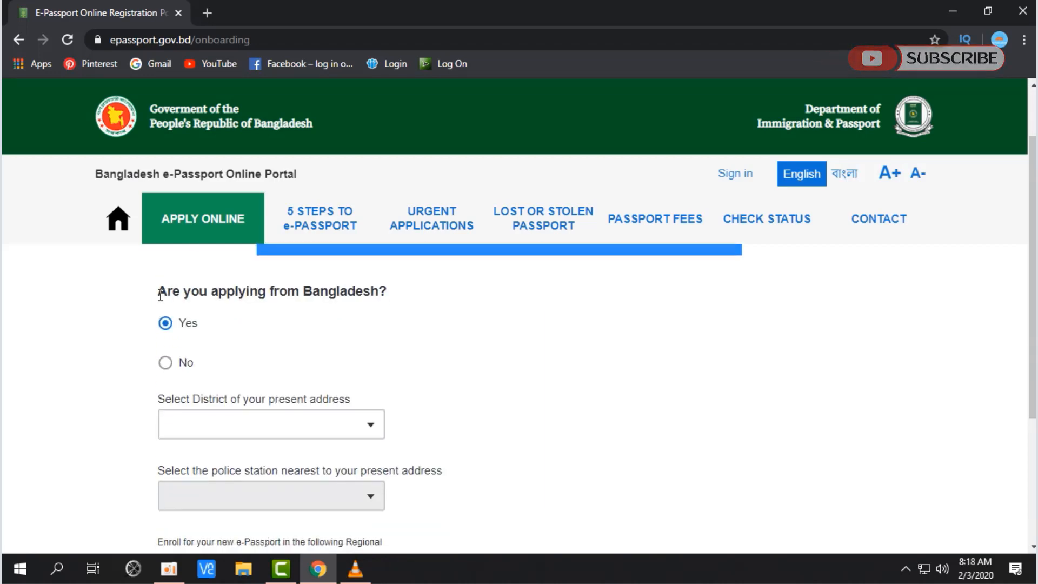
pyautogui.moveTo(158, 292); pyautogui.dragTo(384, 292)
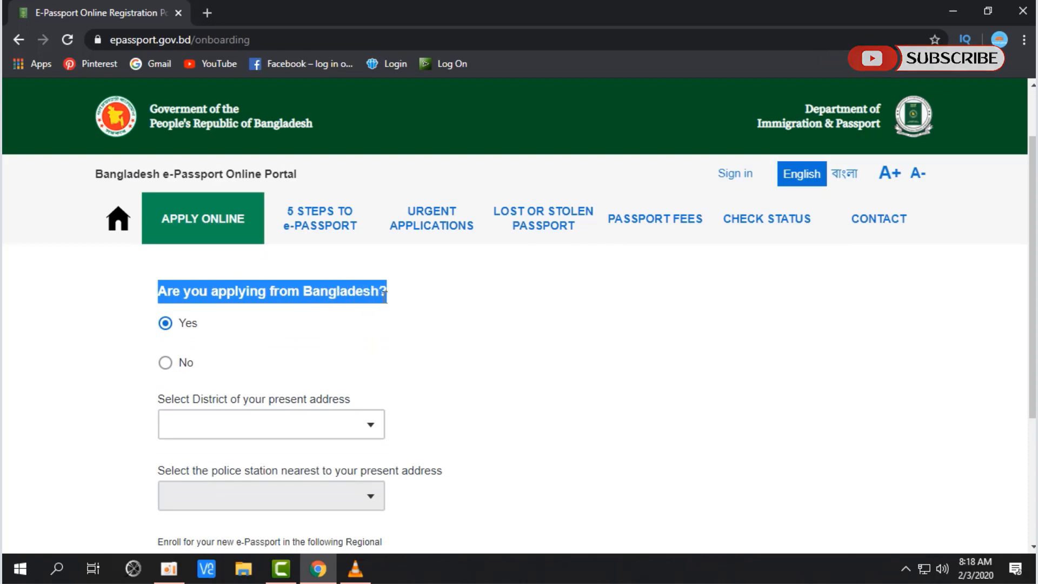
pyautogui.click(271, 340)
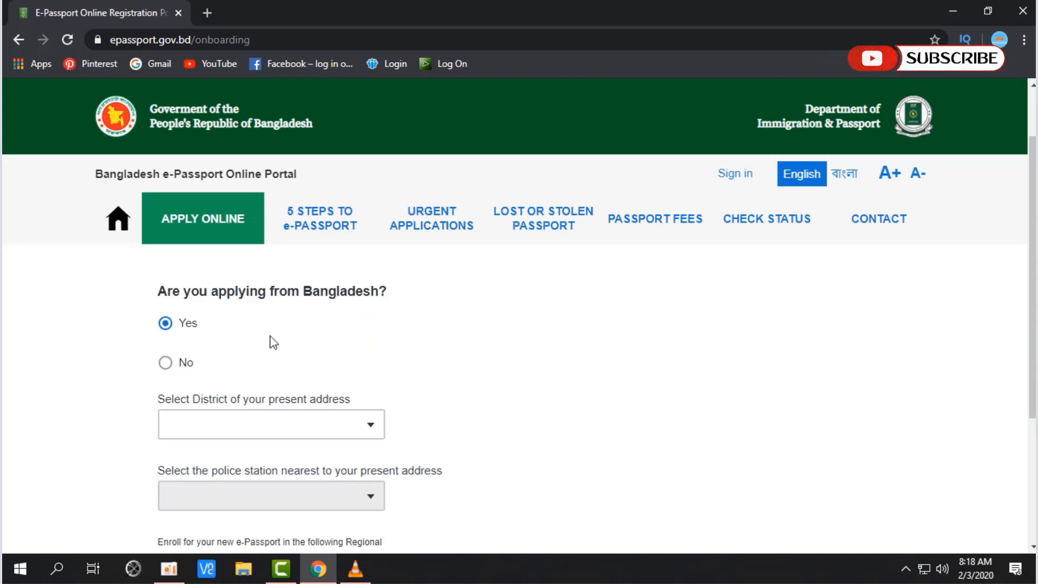
pyautogui.click(186, 324)
# Step: Choose DHAKA as the present-address district
pyautogui.scroll(-1, 333, 361)
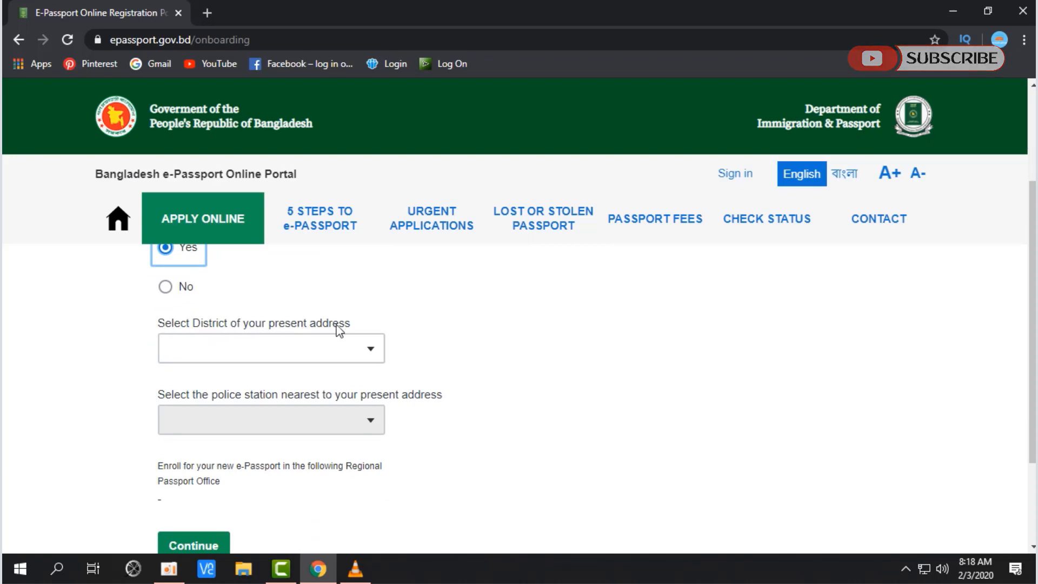
pyautogui.click(463, 335)
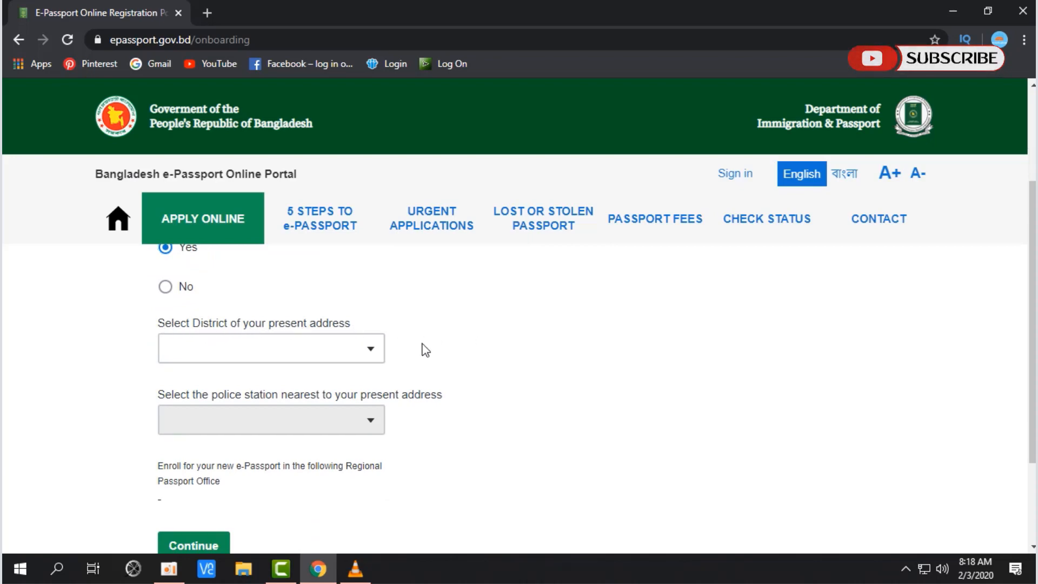
pyautogui.click(366, 353)
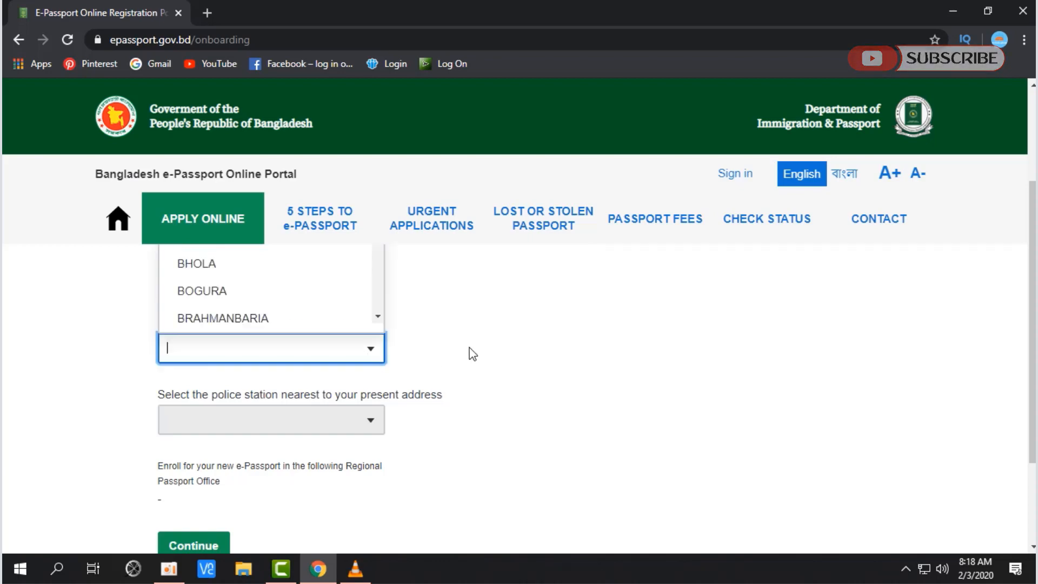
pyautogui.scroll(1, 494, 346)
pyautogui.scroll(1, 499, 337)
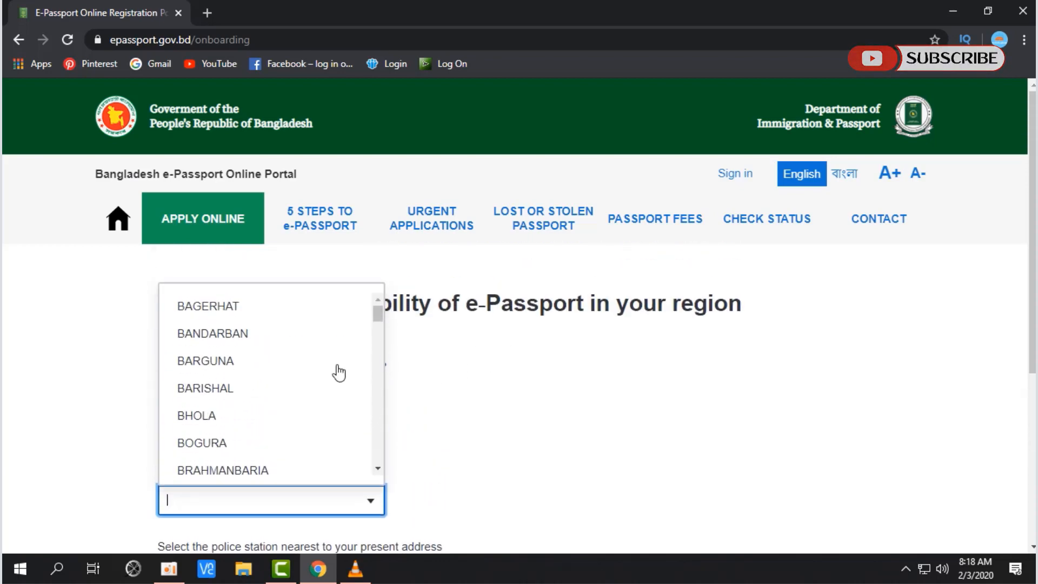
pyautogui.write('D')
pyautogui.click(315, 437)
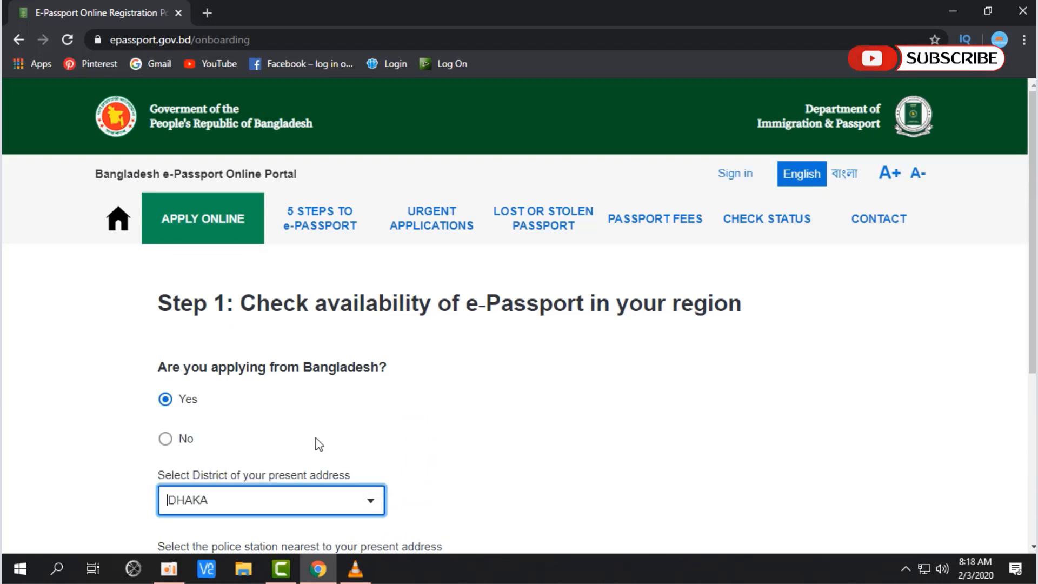
pyautogui.click(381, 493)
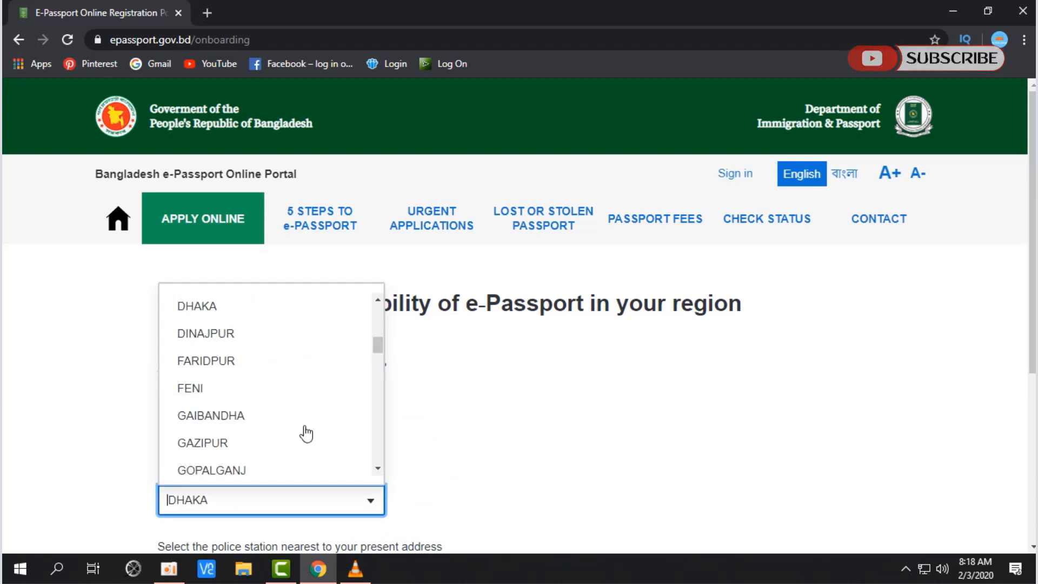
pyautogui.scroll(-3, 240, 399)
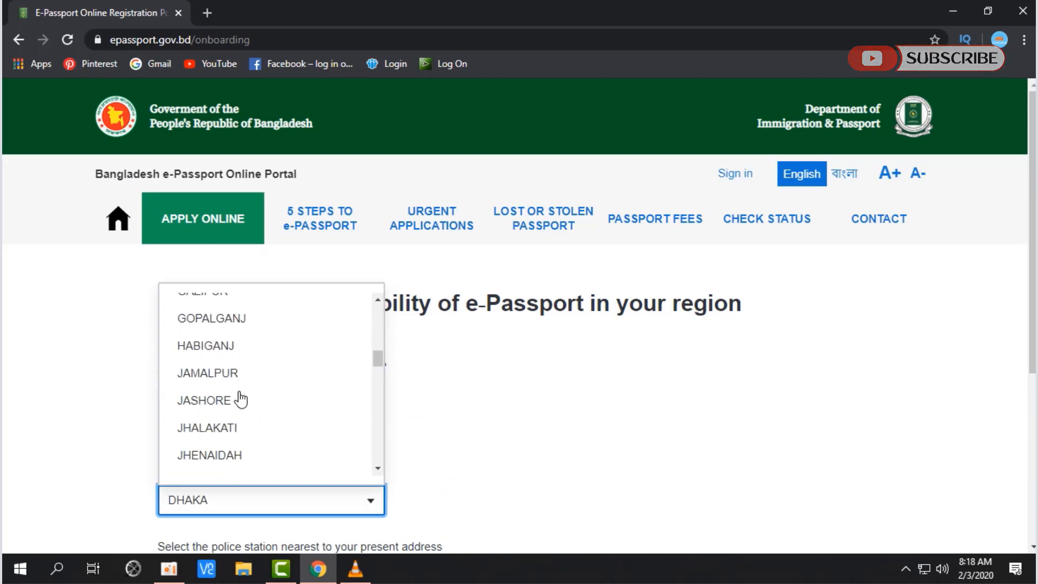
pyautogui.click(573, 440)
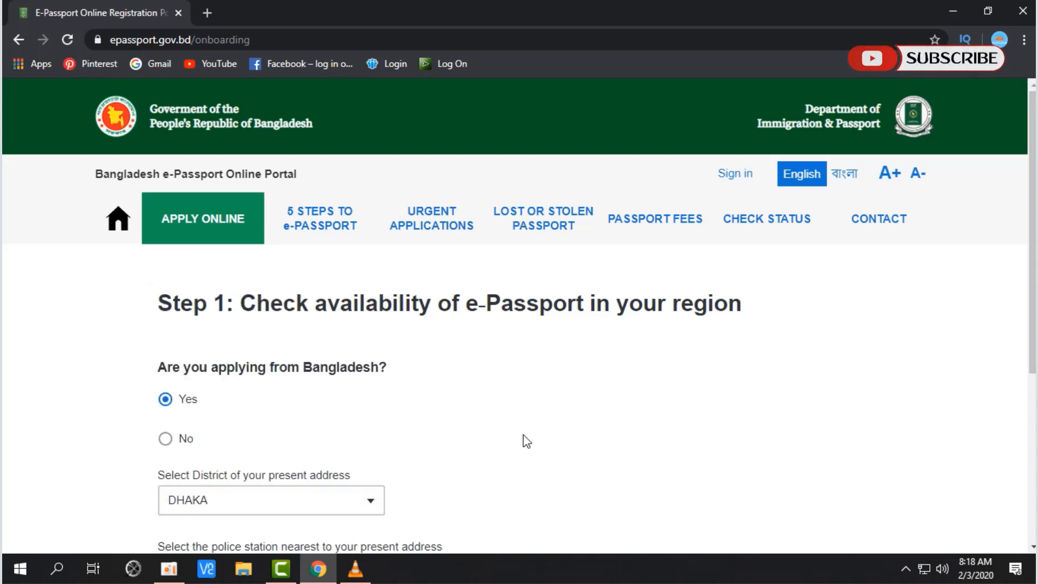
pyautogui.scroll(-3, 526, 441)
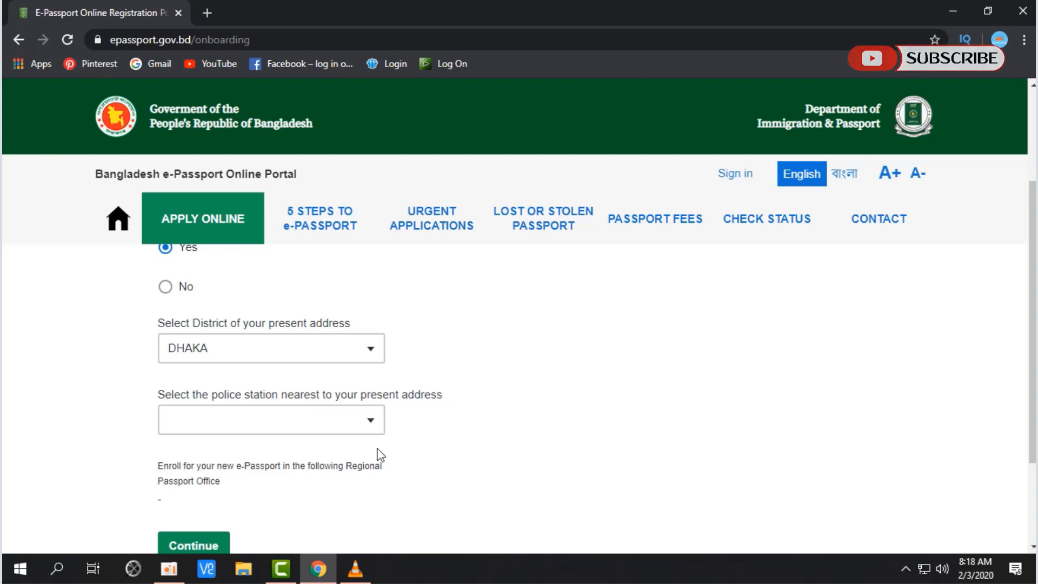
pyautogui.moveTo(203, 397); pyautogui.dragTo(440, 407)
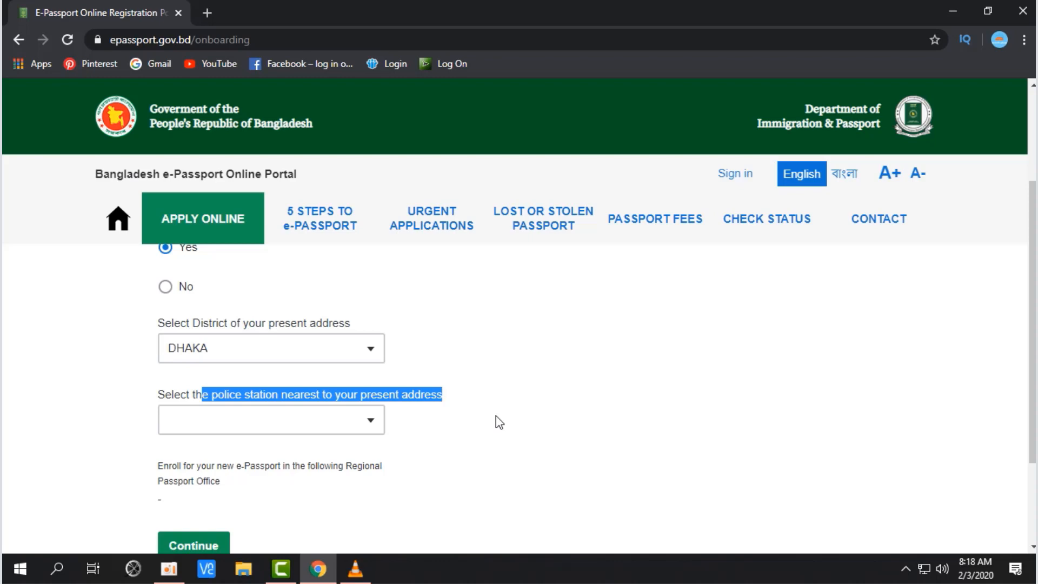
# Step: Pick KHILGAON from the police station list
pyautogui.scroll(1, 495, 421)
pyautogui.click(367, 496)
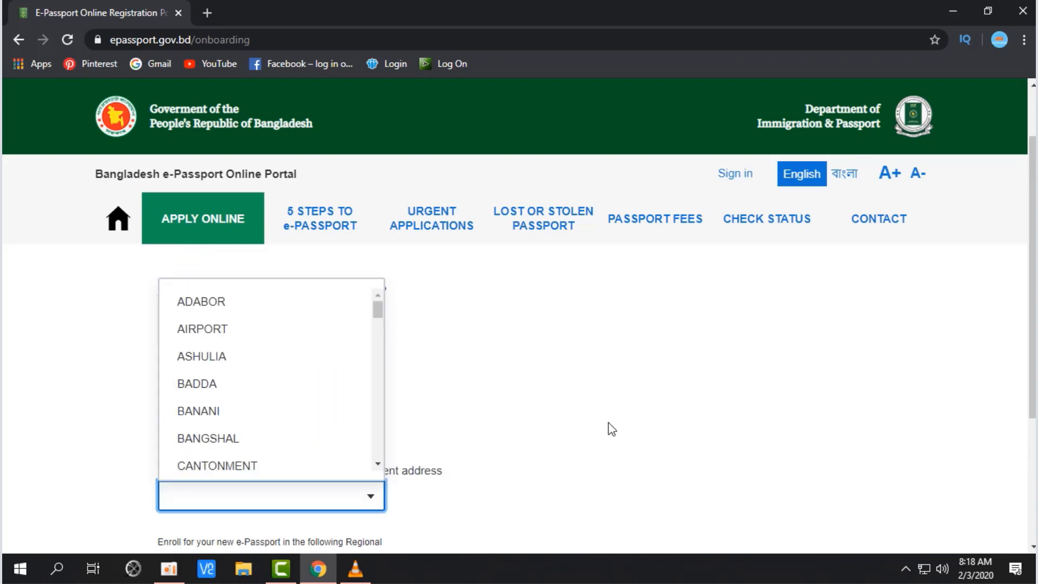
pyautogui.scroll(-2, 274, 394)
pyautogui.scroll(-1, 277, 395)
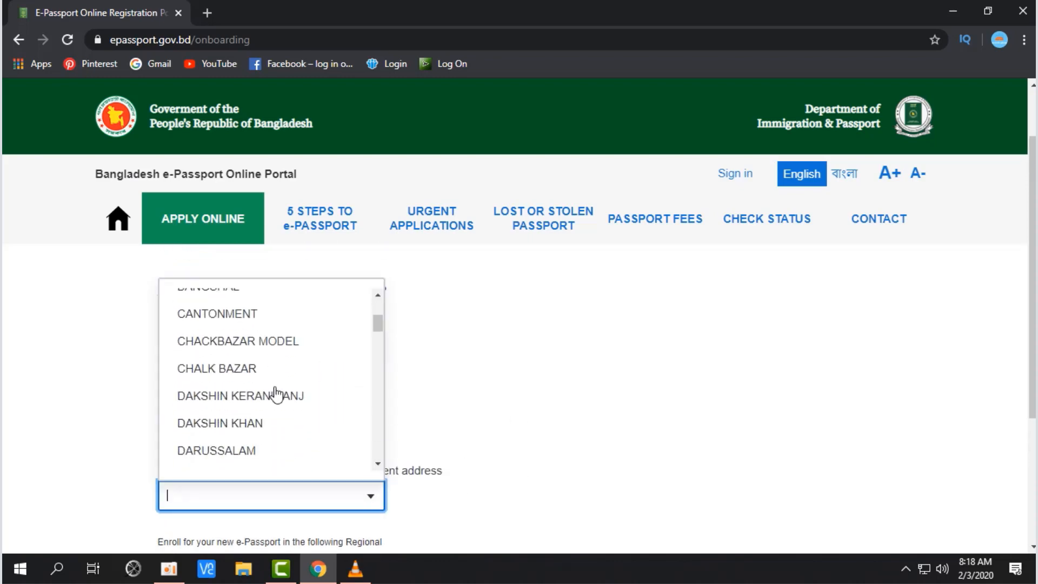
pyautogui.scroll(-1, 277, 395)
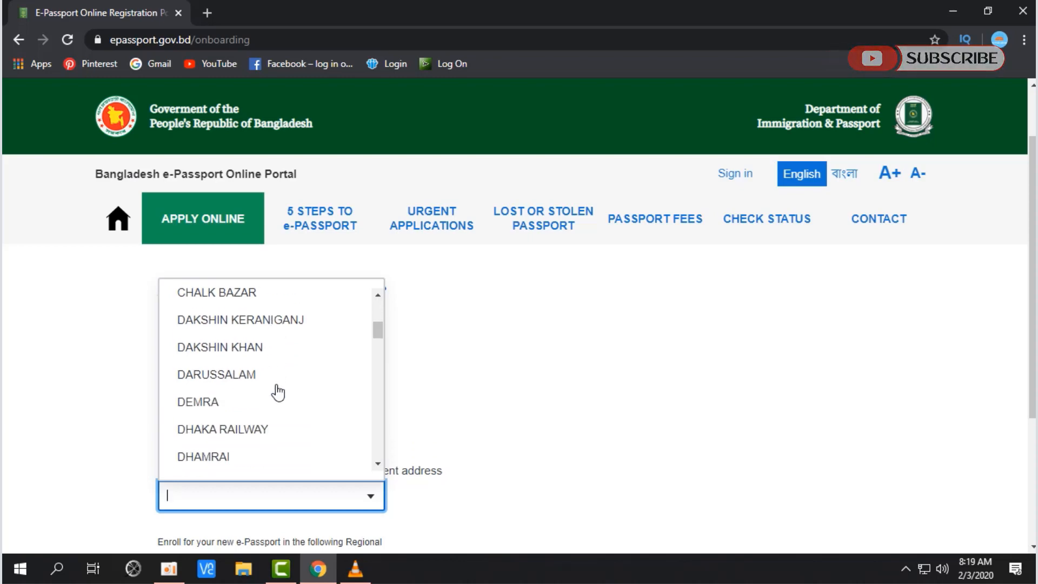
pyautogui.write('K')
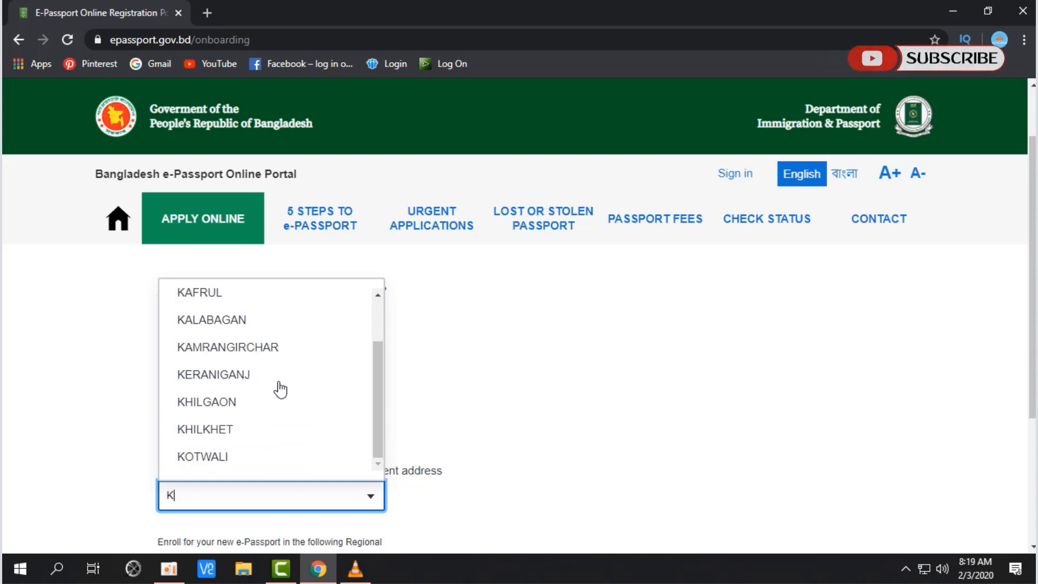
pyautogui.click(246, 402)
# Step: Keep KHILGAON and check that the regional passport office shows JATRABARI
pyautogui.click(372, 492)
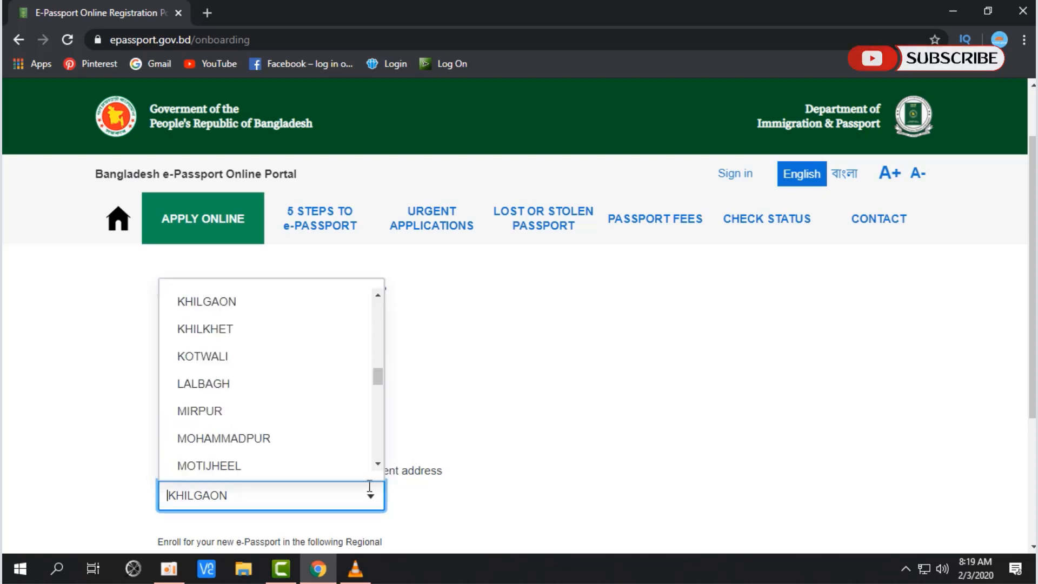
pyautogui.scroll(-2, 320, 360)
pyautogui.scroll(-2, 321, 360)
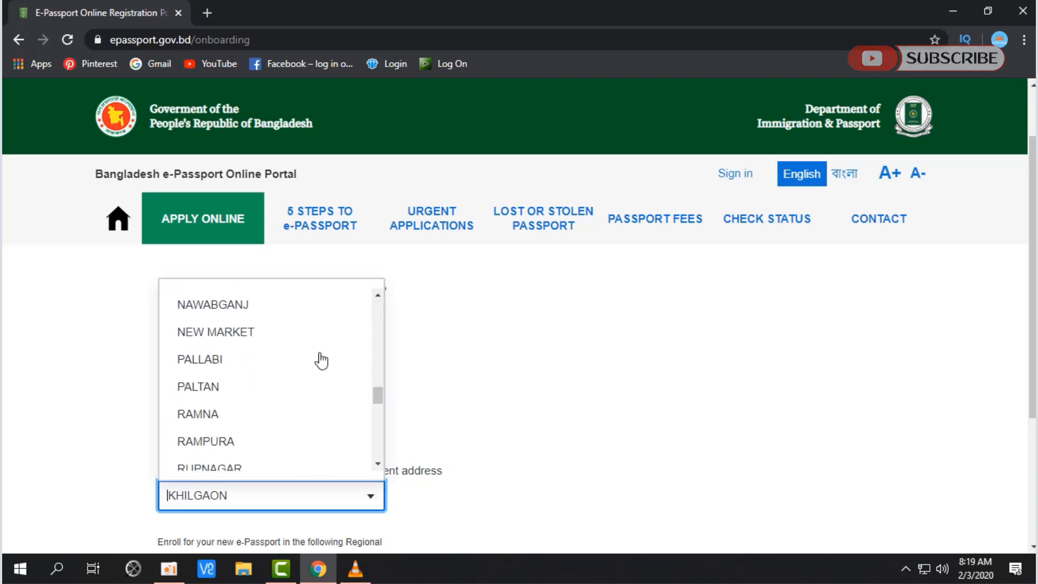
pyautogui.click(547, 395)
pyautogui.scroll(-3, 561, 434)
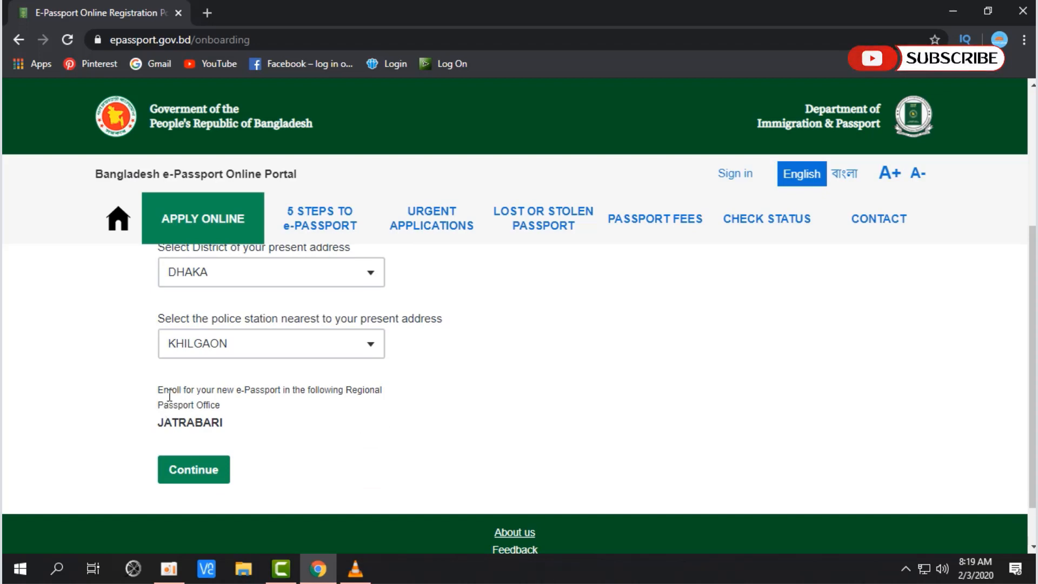
pyautogui.moveTo(156, 389); pyautogui.dragTo(382, 391)
pyautogui.moveTo(157, 405); pyautogui.dragTo(223, 422)
# Step: Continue past the region check, then enter and submit the applicant's email address
pyautogui.click(200, 476)
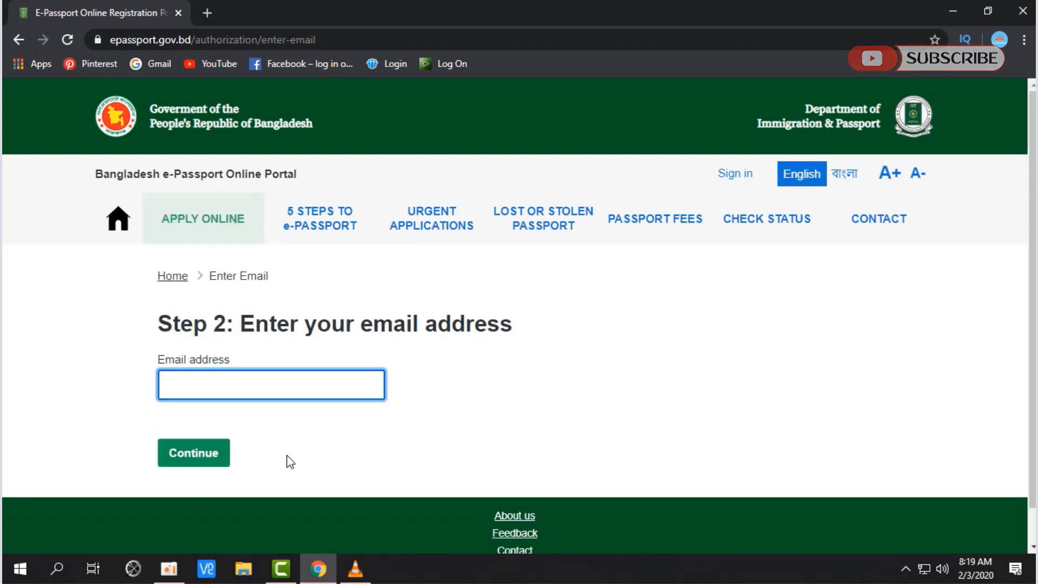
pyautogui.moveTo(162, 324); pyautogui.dragTo(502, 363)
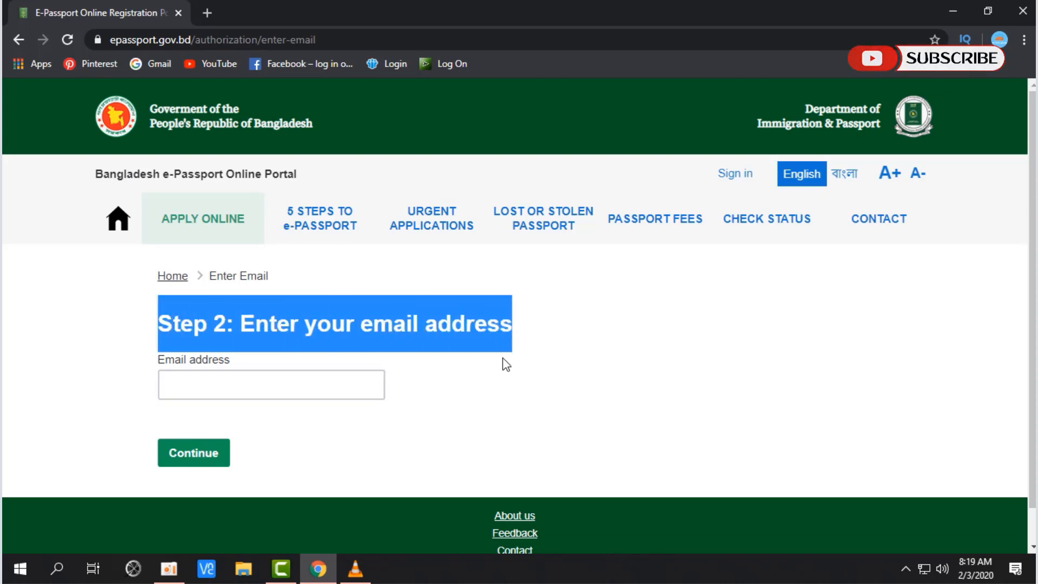
pyautogui.click(476, 389)
pyautogui.click(358, 376)
pyautogui.click(358, 381)
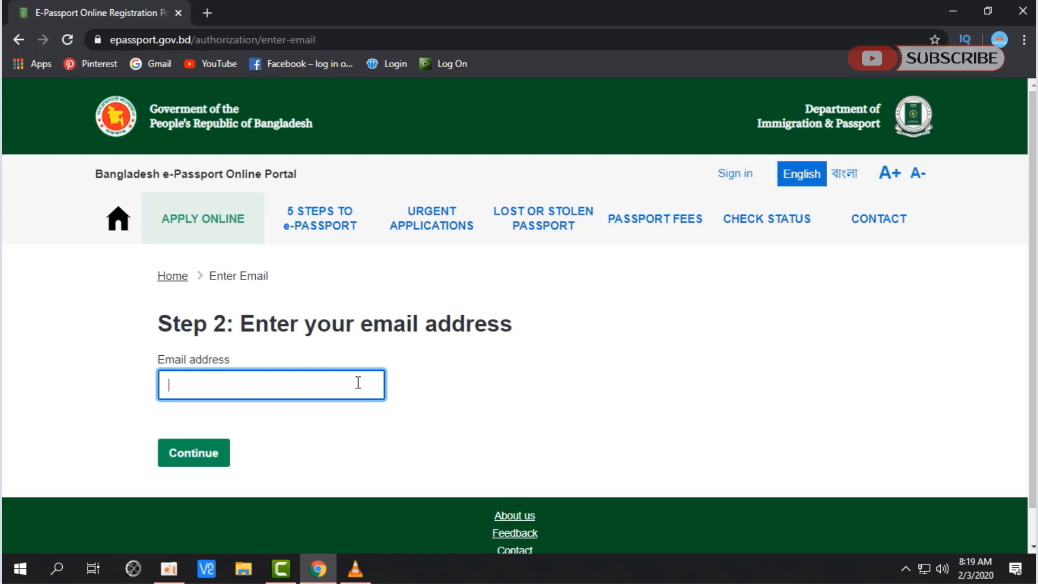
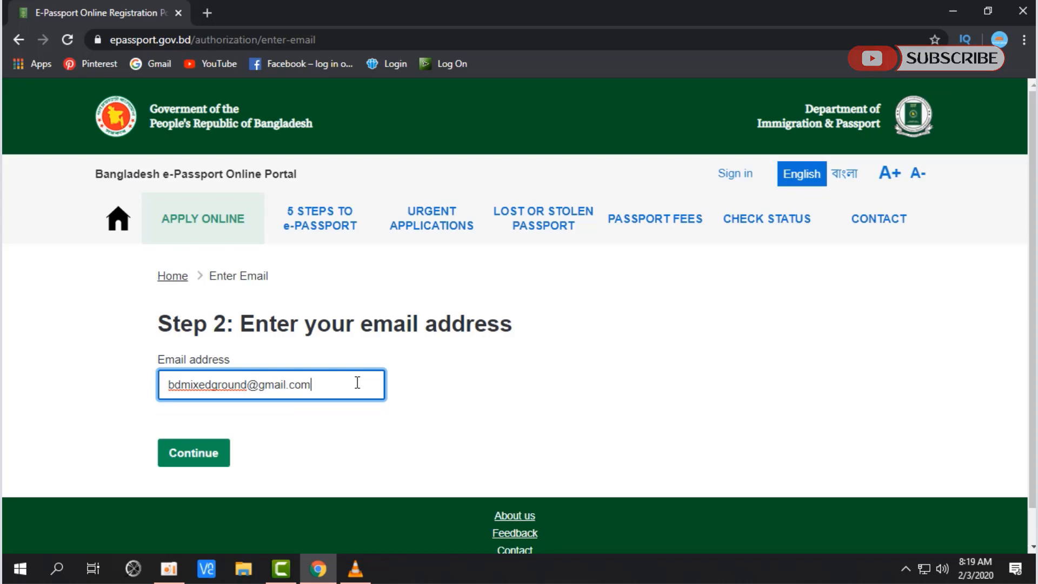
pyautogui.press('Return')
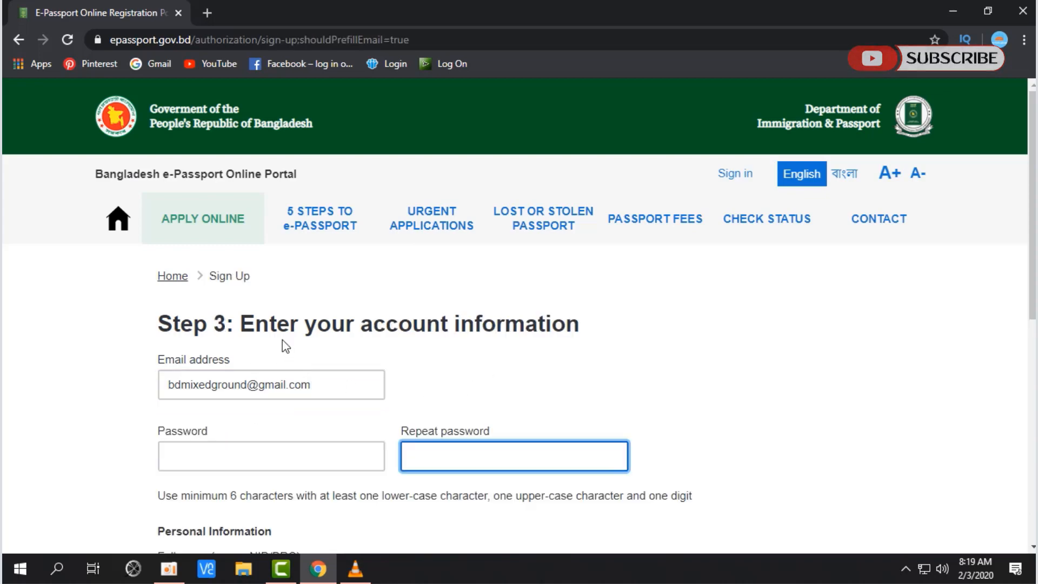
# Step: Review the Step 3 account information heading and the password requirements hint
pyautogui.moveTo(244, 327); pyautogui.dragTo(581, 326)
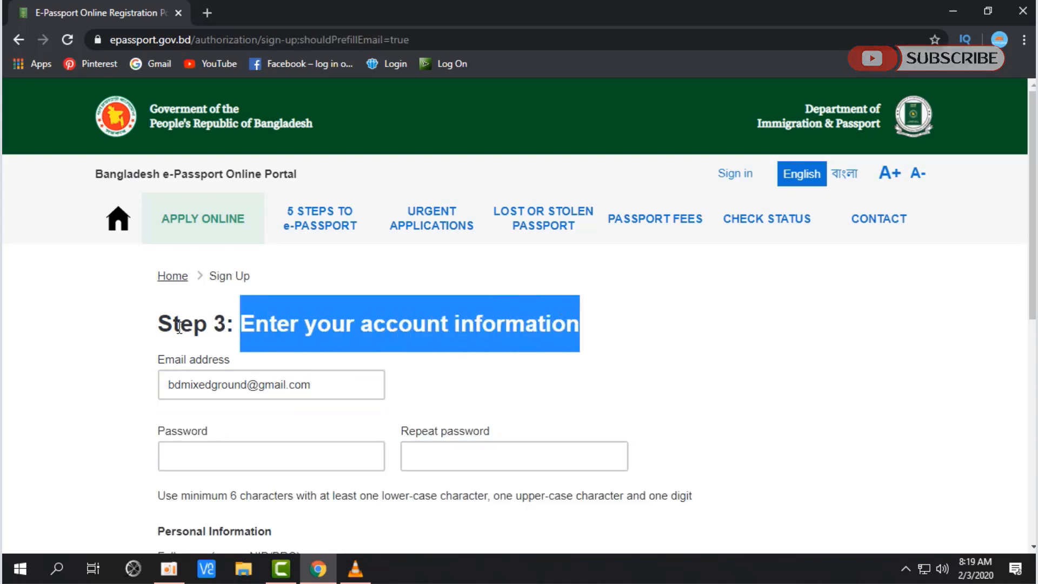
pyautogui.moveTo(158, 326); pyautogui.dragTo(569, 326)
pyautogui.click(404, 370)
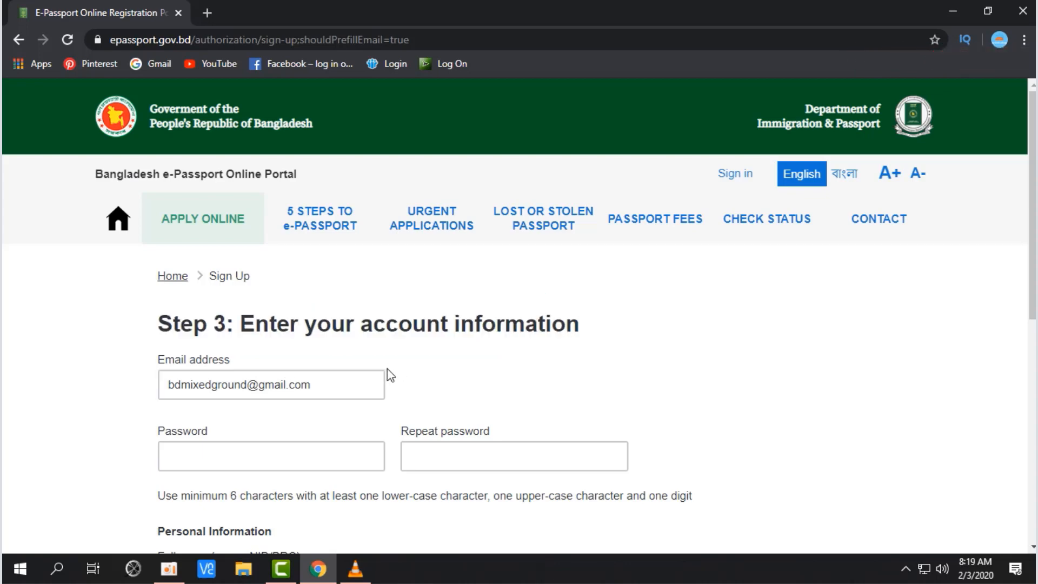
pyautogui.scroll(-3, 390, 375)
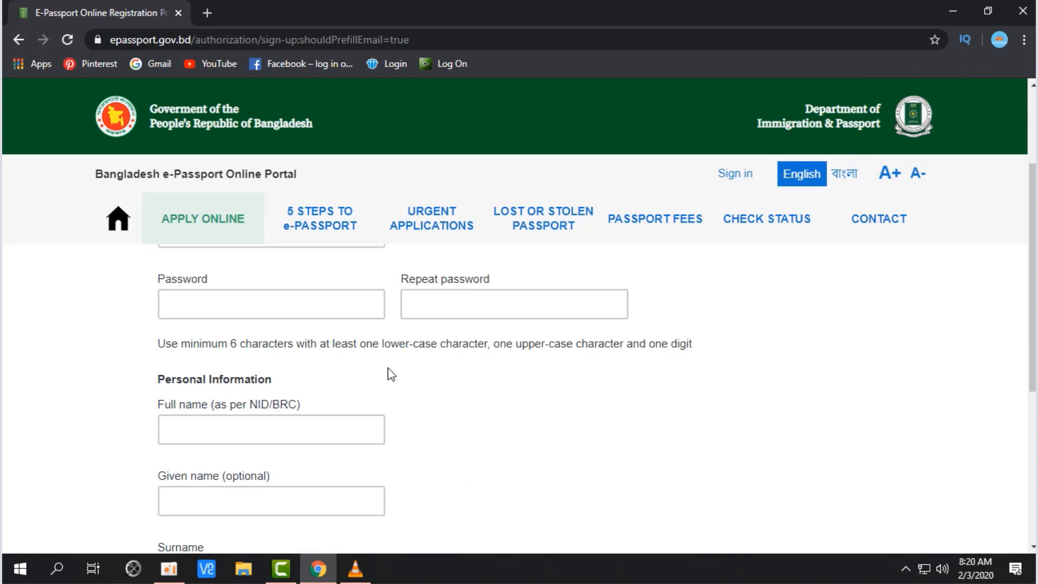
pyautogui.click(283, 301)
pyautogui.scroll(2, 346, 369)
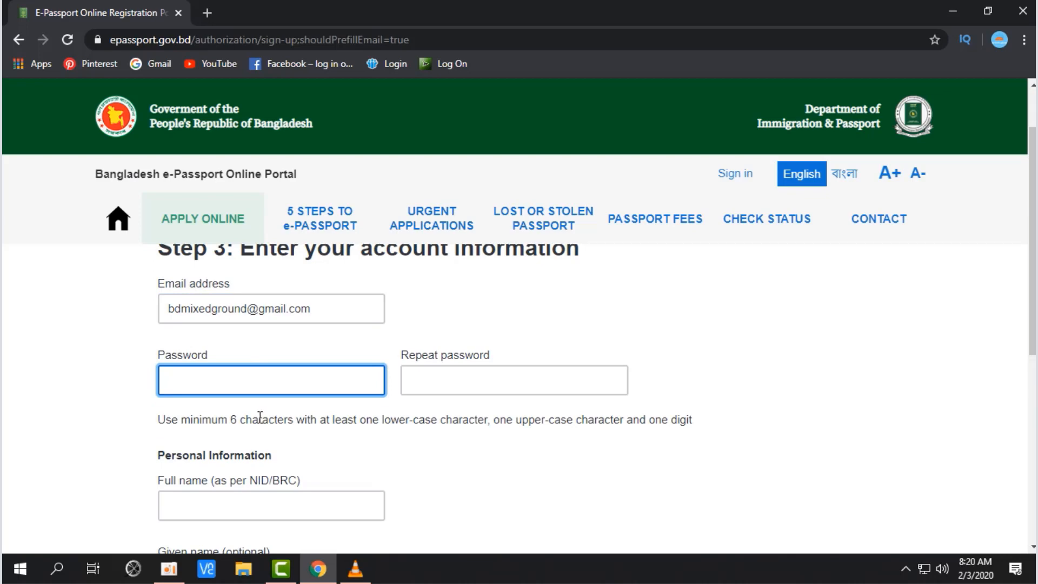
pyautogui.moveTo(234, 419); pyautogui.dragTo(419, 421)
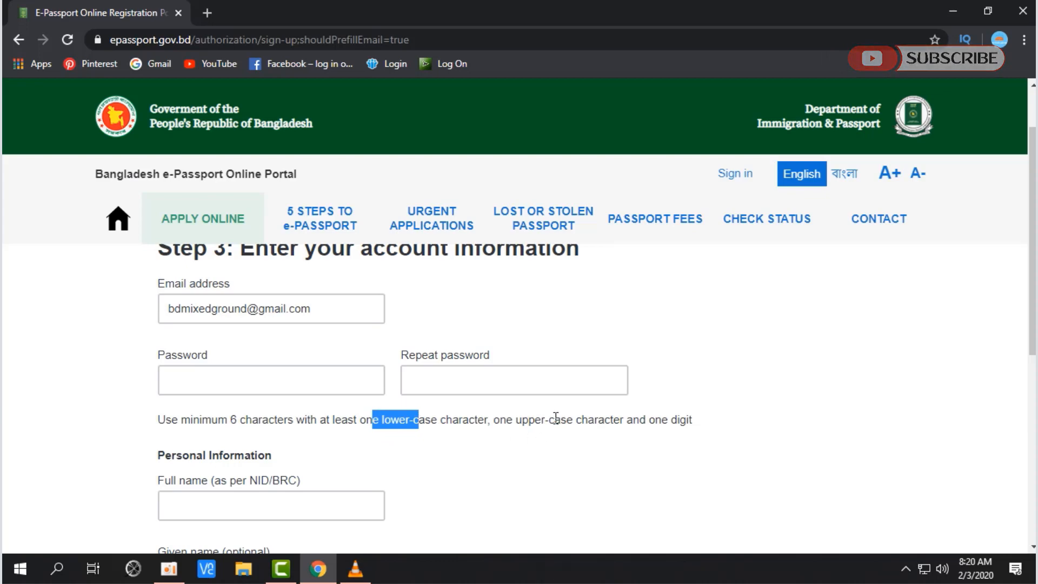
# Step: Type the account password, then re-enter it in Repeat password
pyautogui.click(527, 459)
pyautogui.click(243, 386)
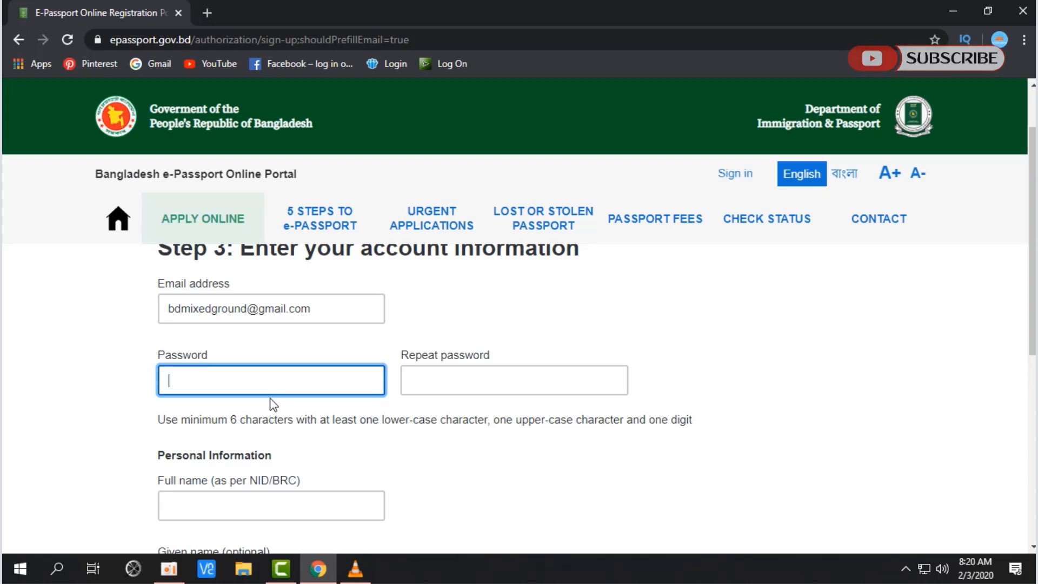
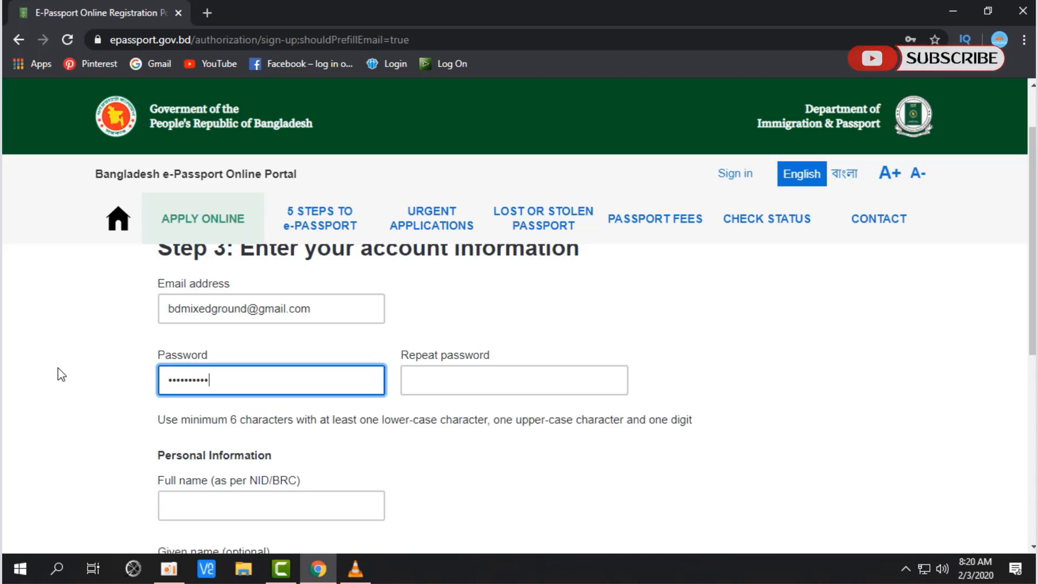
pyautogui.press('Tab')
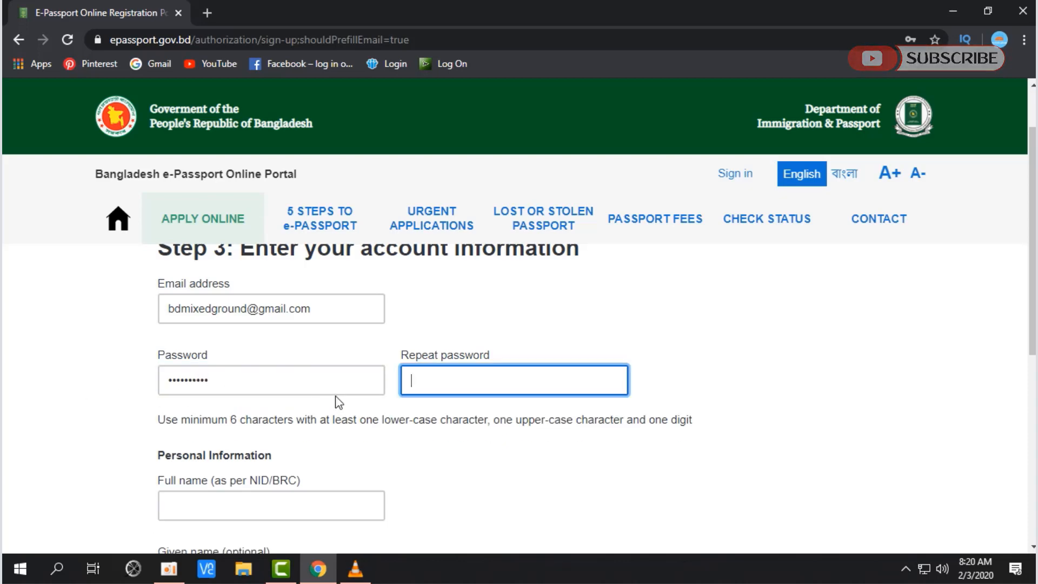
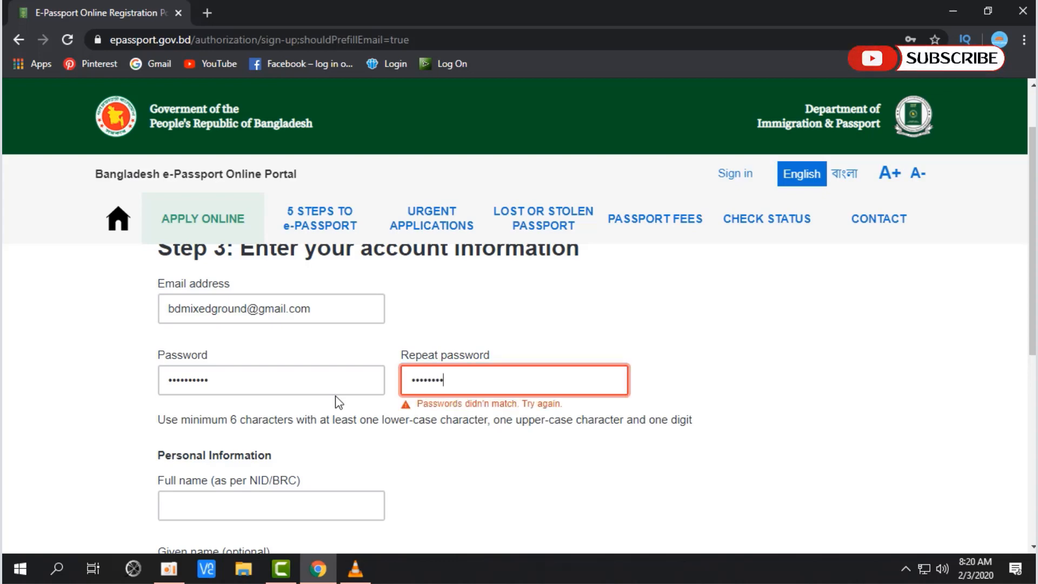
pyautogui.scroll(-2, 363, 421)
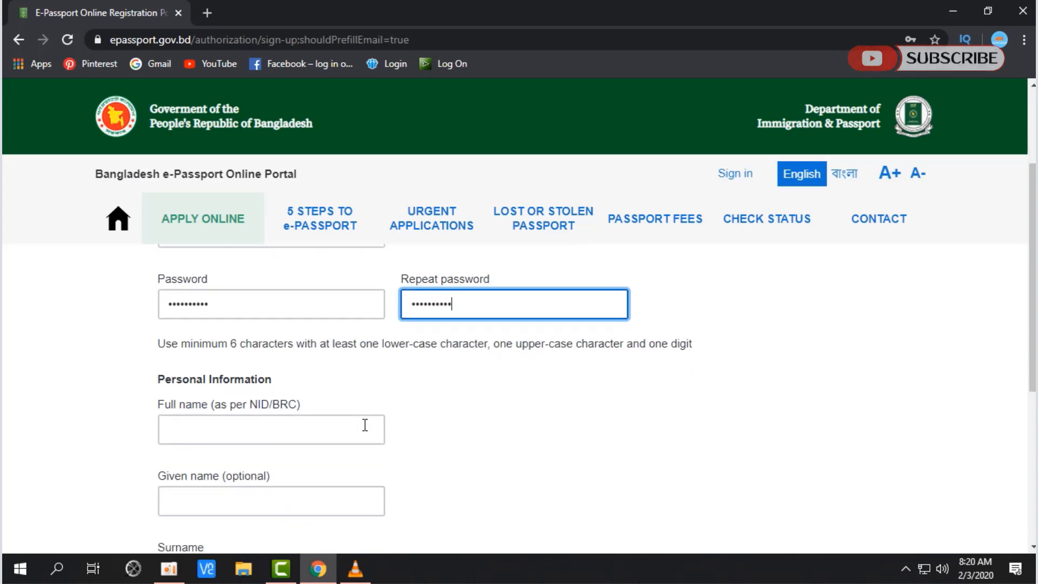
# Step: Enter the applicant's full name in the Personal Information section
pyautogui.click(301, 434)
pyautogui.scroll(-1, 300, 434)
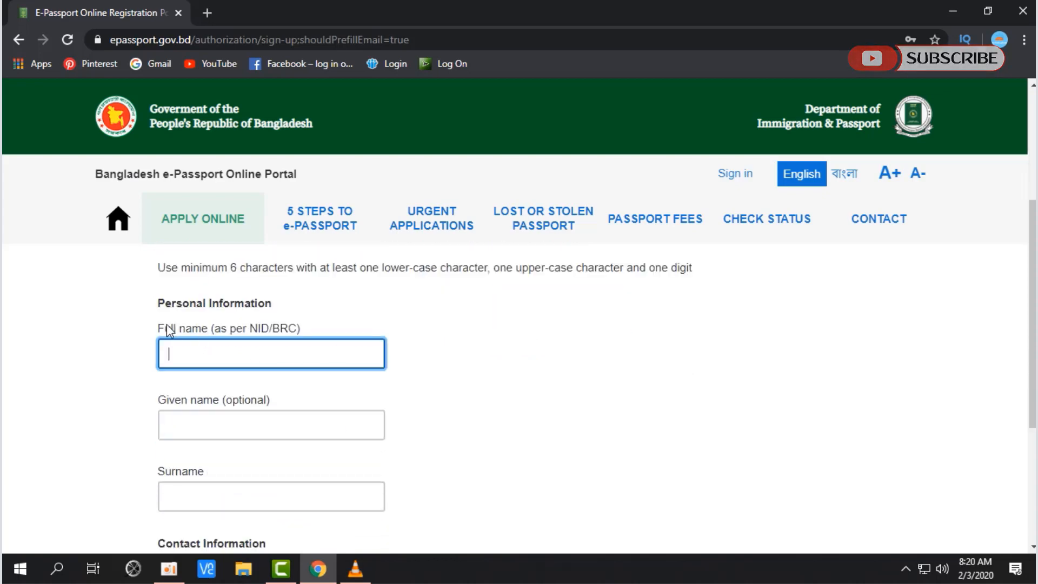
pyautogui.moveTo(165, 328); pyautogui.dragTo(299, 336)
pyautogui.click(253, 355)
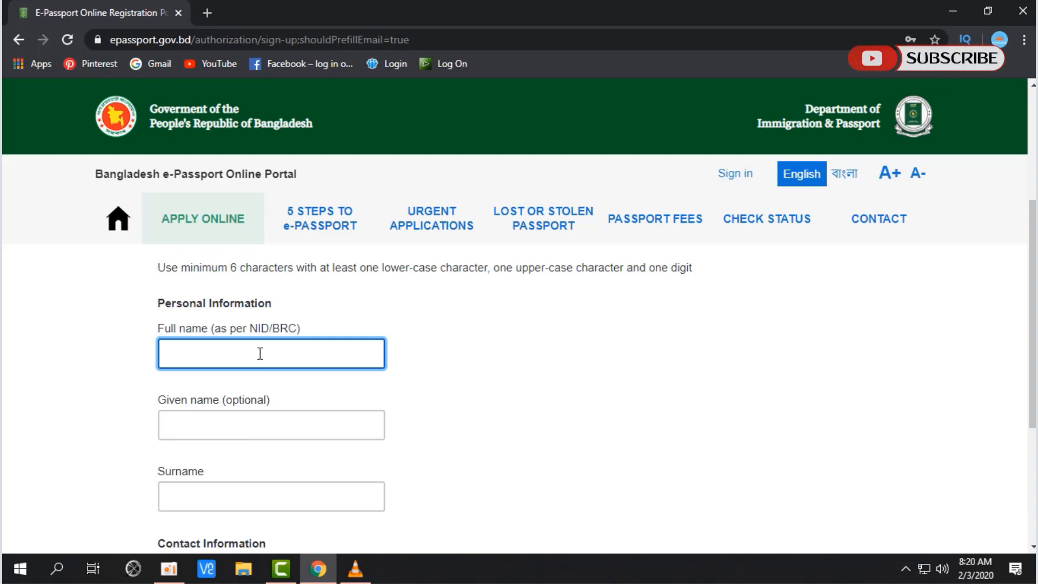
pyautogui.moveTo(151, 313); pyautogui.dragTo(280, 304)
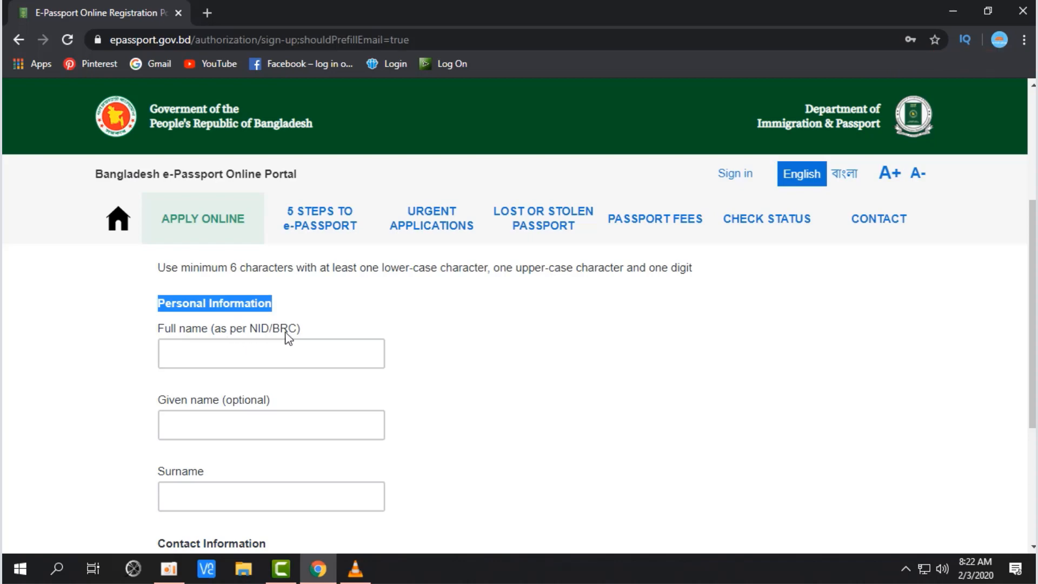
pyautogui.click(303, 353)
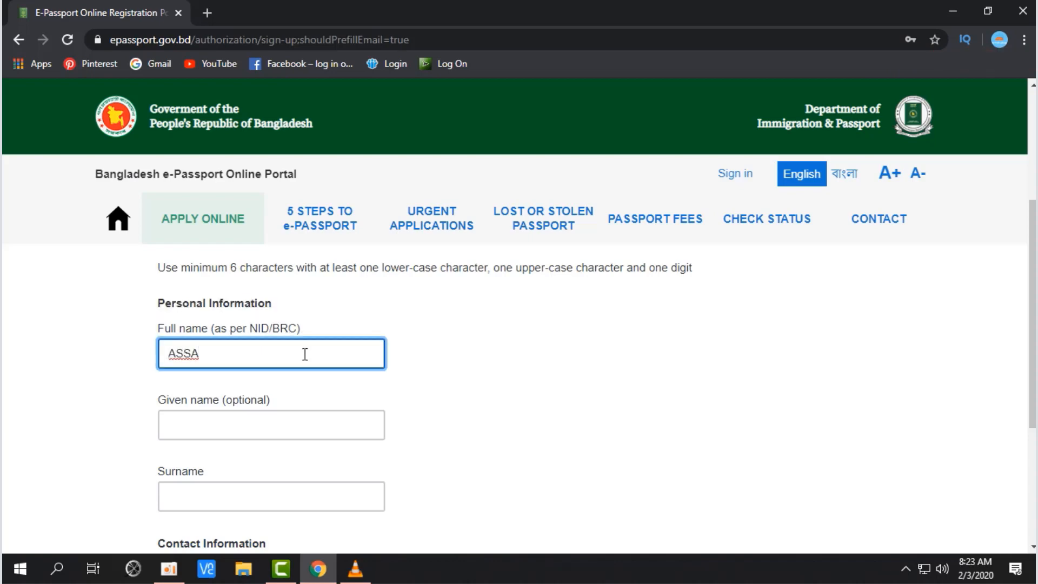
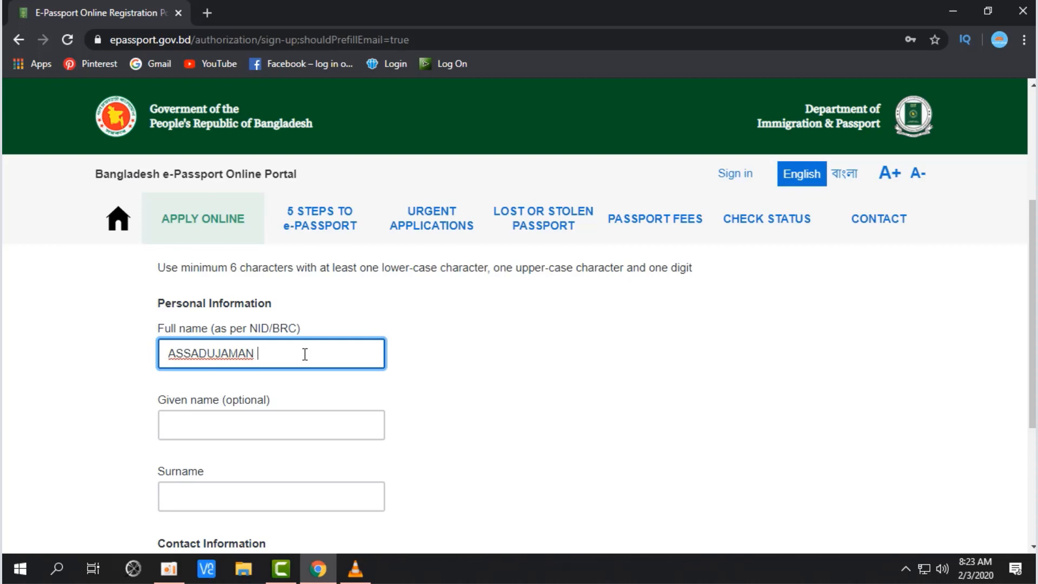
# Step: Leave the optional Given name empty and enter the applicant's surname
pyautogui.scroll(-1, 309, 333)
pyautogui.click(276, 350)
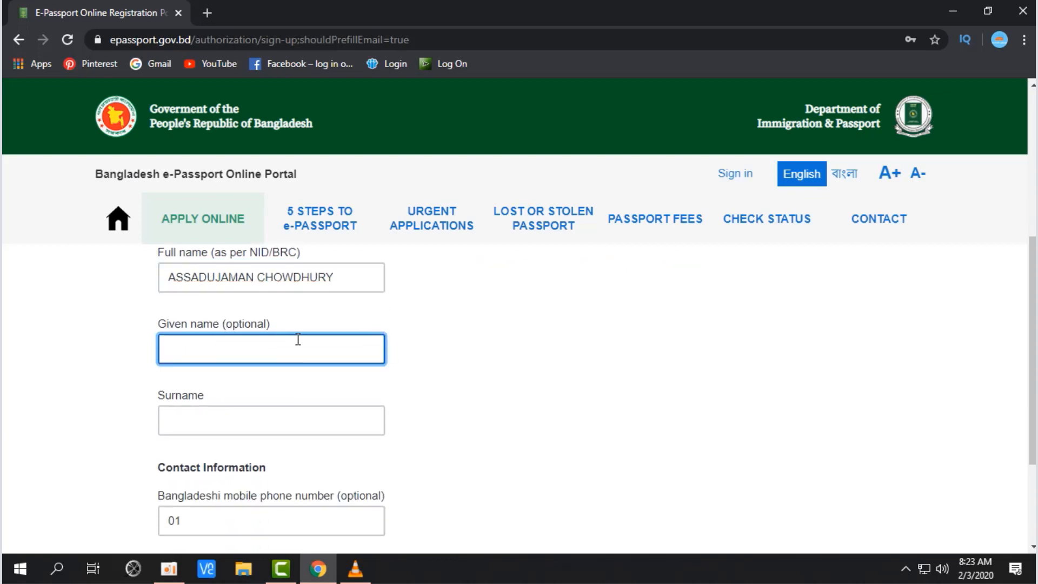
pyautogui.doubleClick(261, 326)
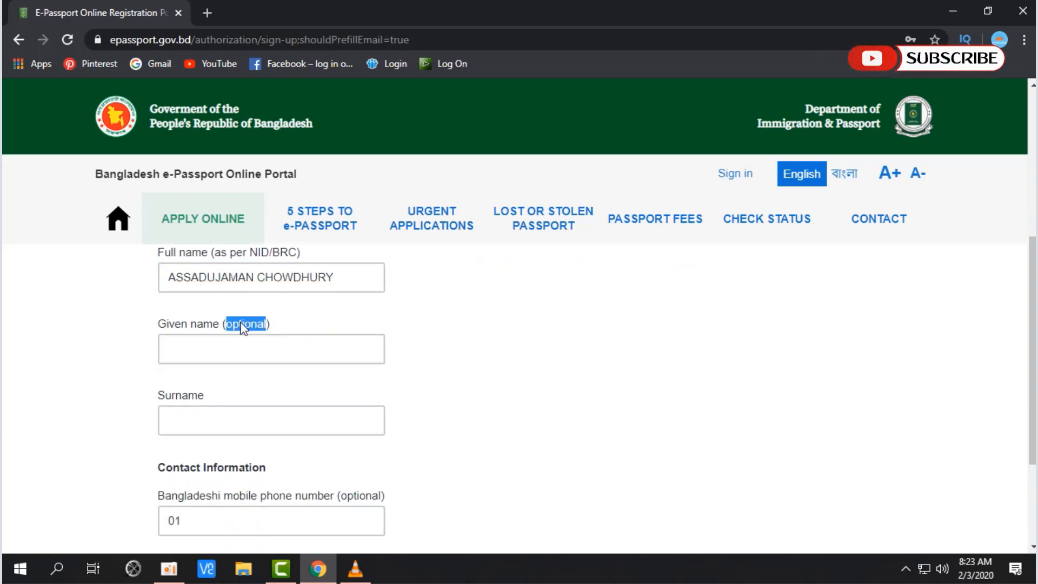
pyautogui.click(321, 350)
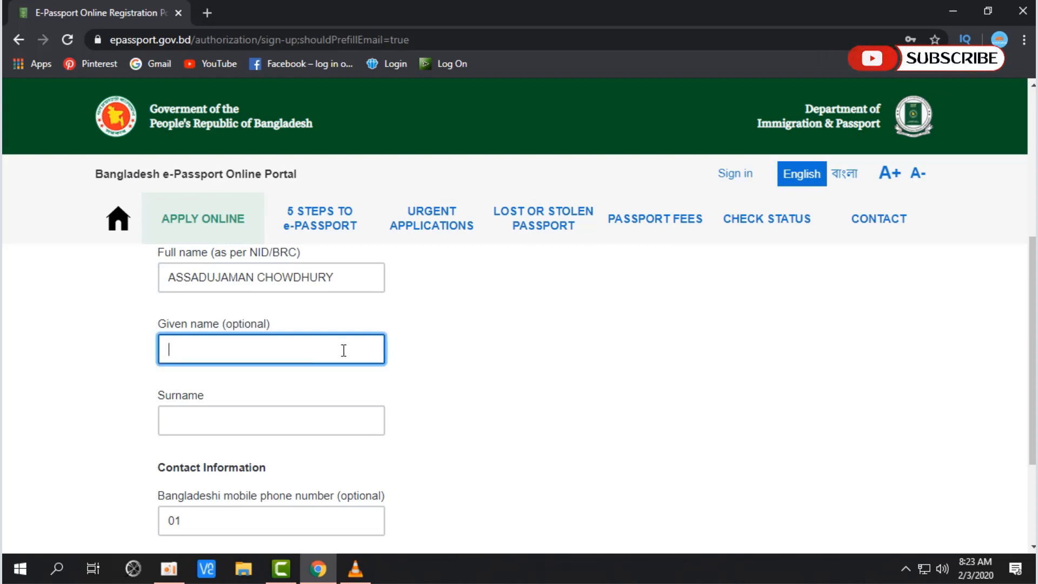
pyautogui.click(258, 418)
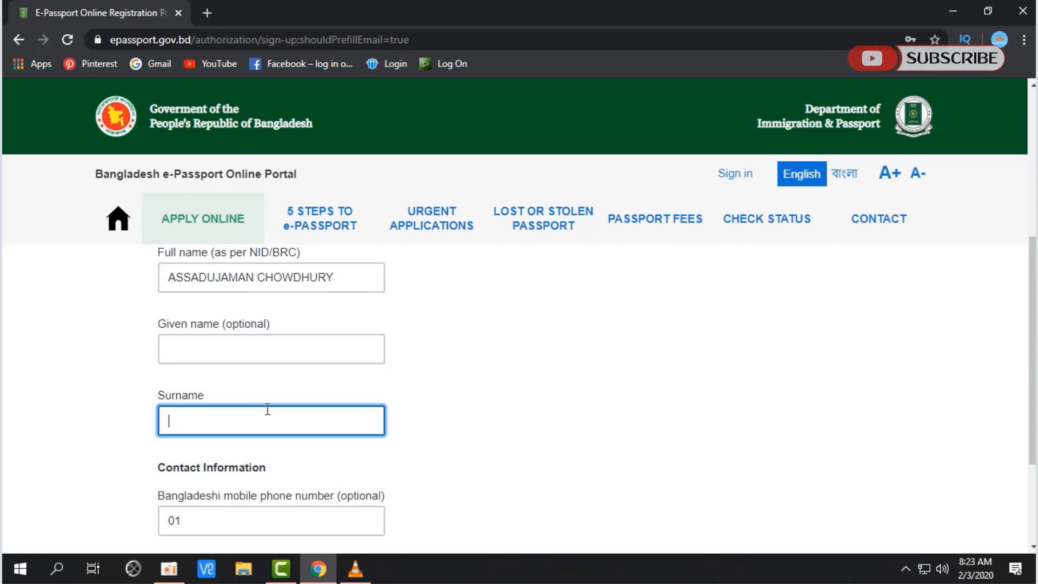
pyautogui.write('C')
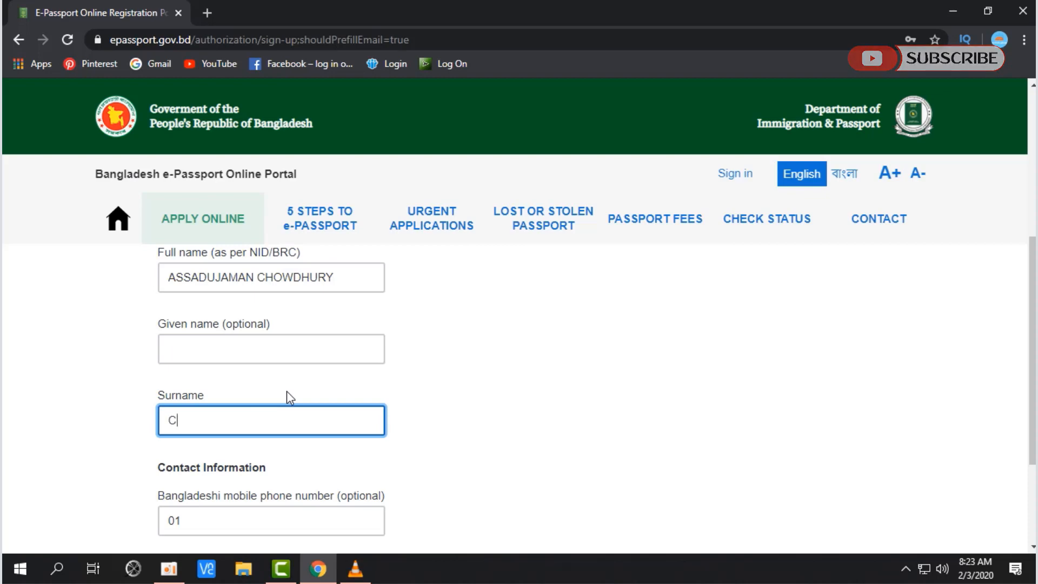
pyautogui.write('HOWD')
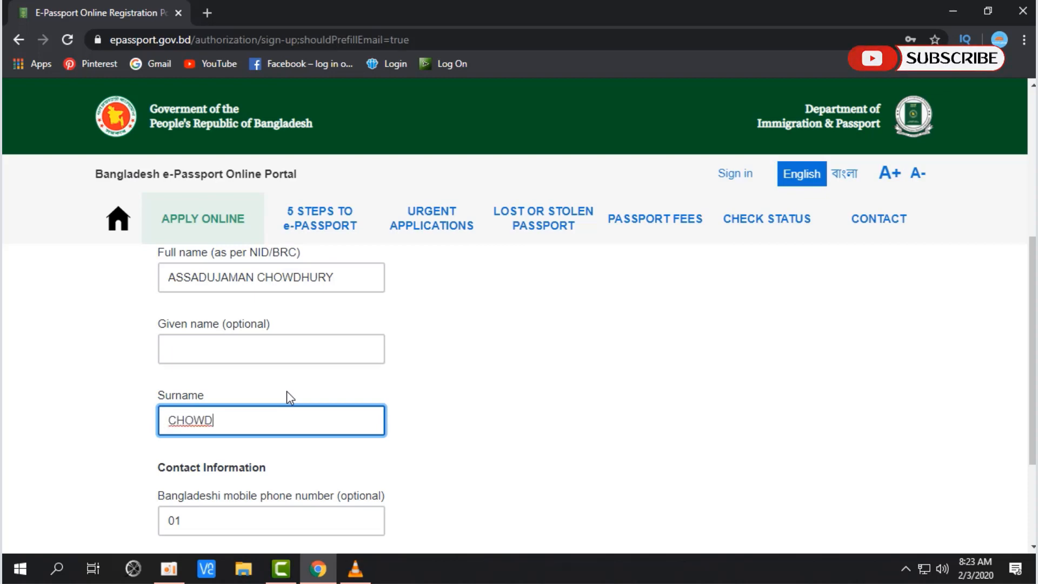
pyautogui.write('HURY')
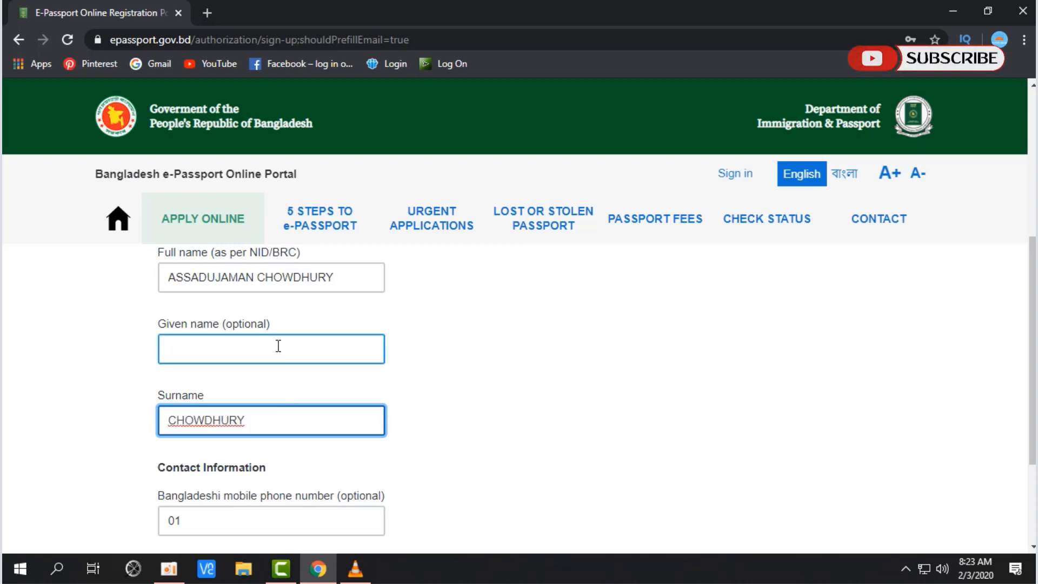
pyautogui.scroll(-3, 278, 346)
pyautogui.scroll(3, 277, 345)
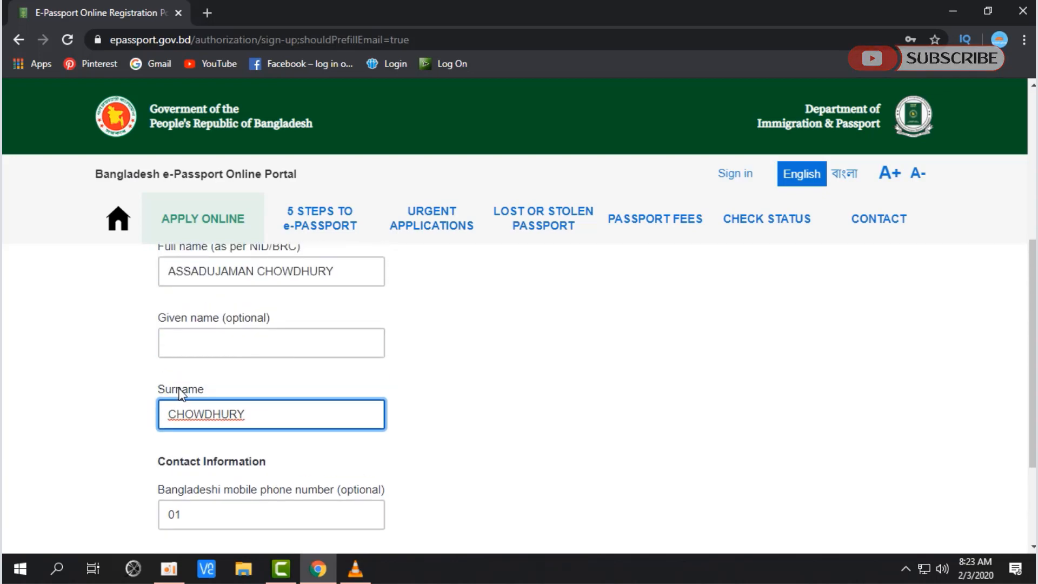
pyautogui.doubleClick(180, 394)
# Step: Review the Contact Information section and create the e-Passport account
pyautogui.scroll(-2, 252, 396)
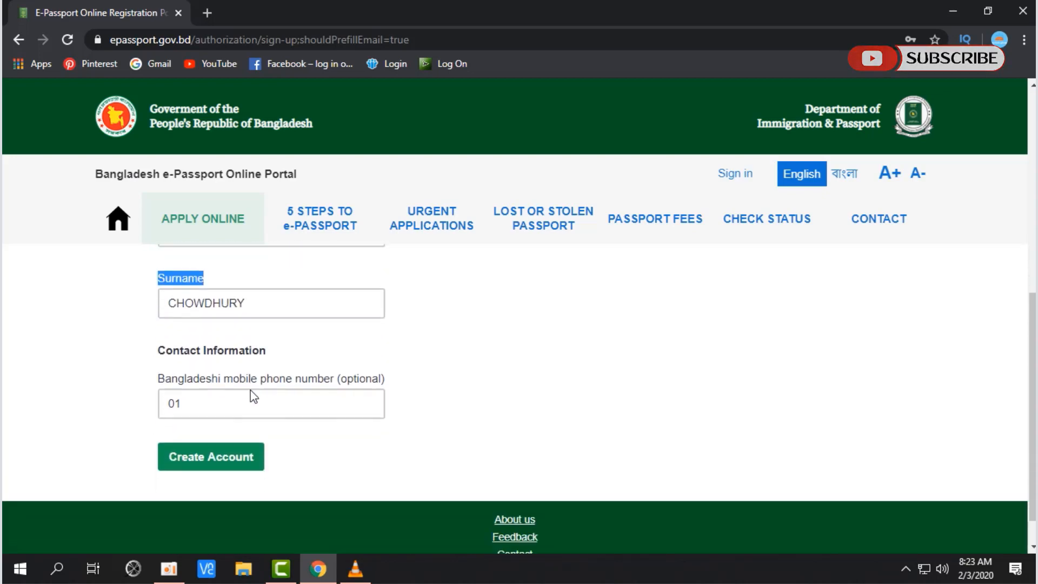
pyautogui.scroll(-1, 246, 395)
pyautogui.scroll(3, 241, 394)
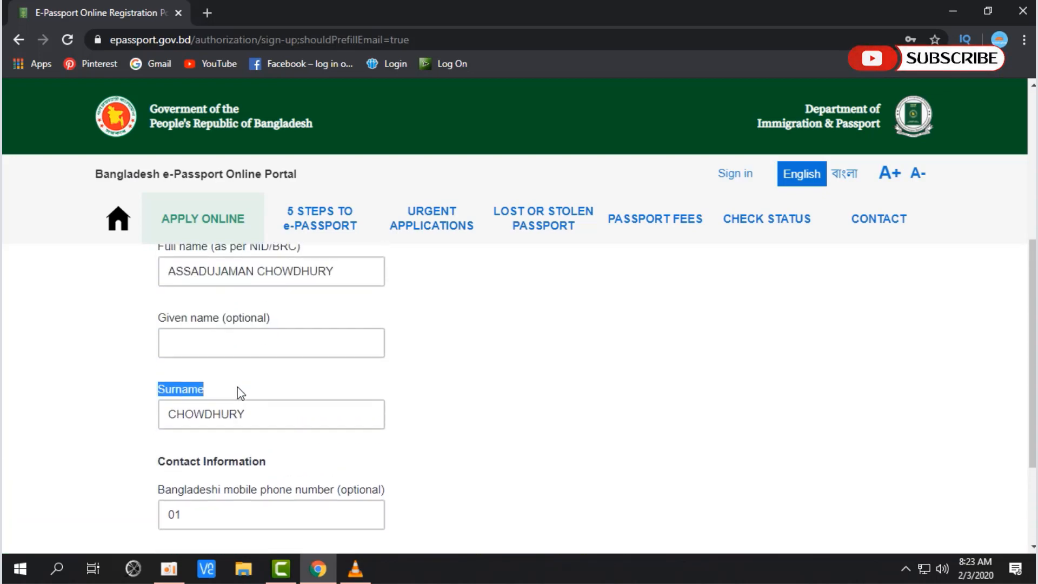
pyautogui.scroll(-3, 241, 393)
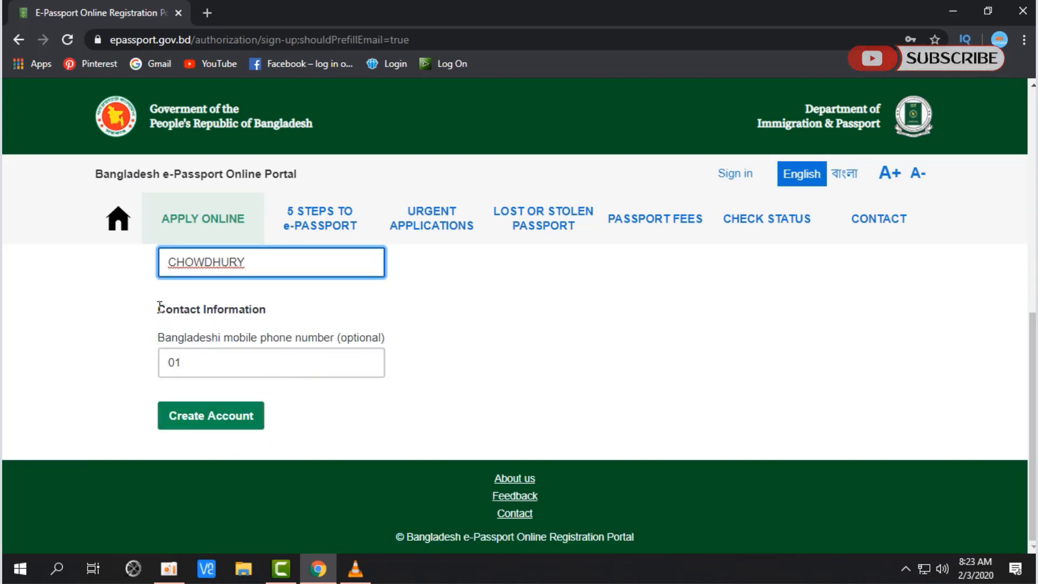
pyautogui.moveTo(163, 309); pyautogui.dragTo(274, 319)
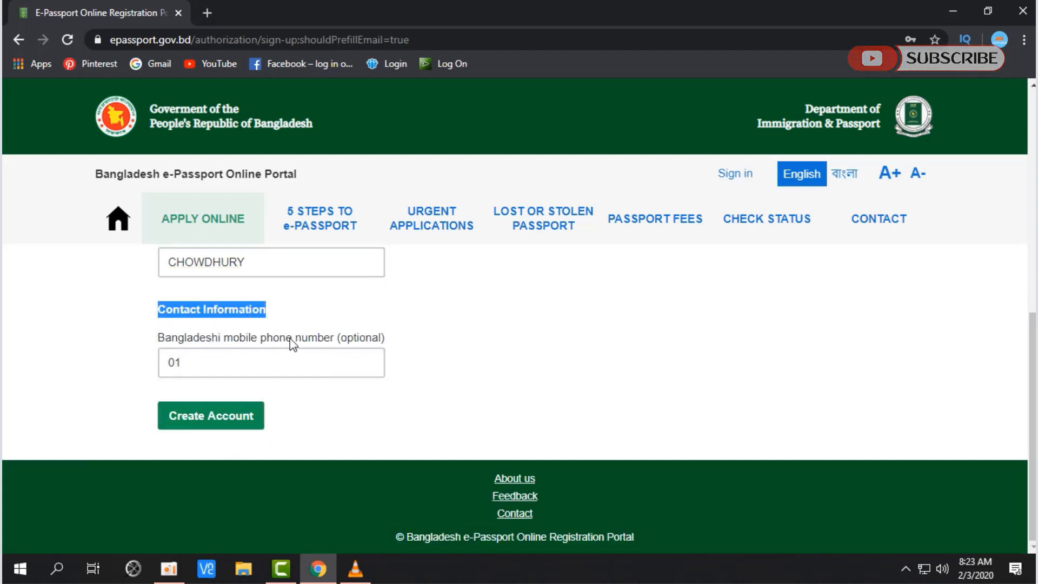
pyautogui.click(307, 361)
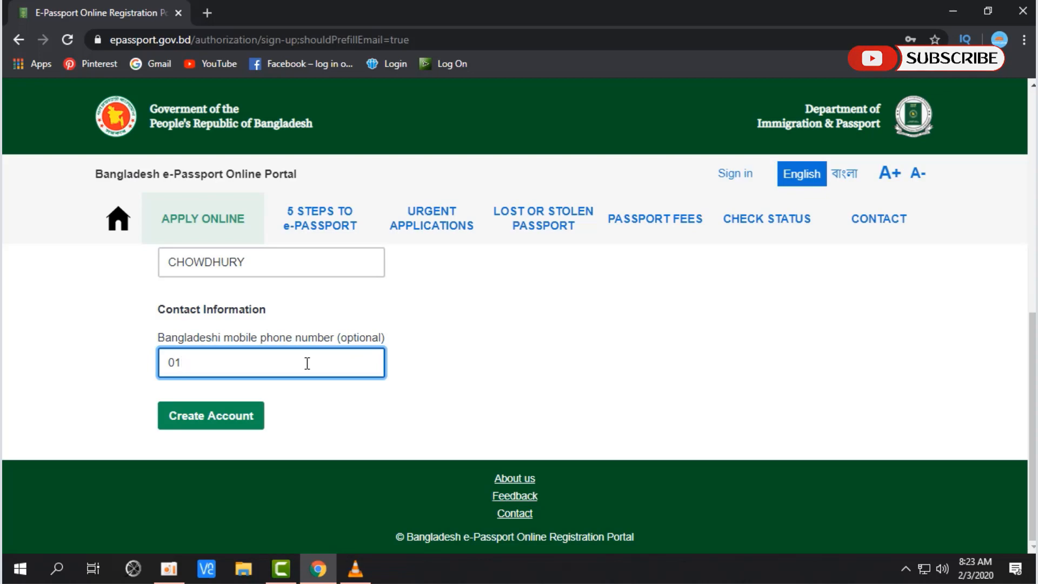
pyautogui.moveTo(217, 338); pyautogui.dragTo(389, 336)
pyautogui.moveTo(213, 325); pyautogui.dragTo(194, 339)
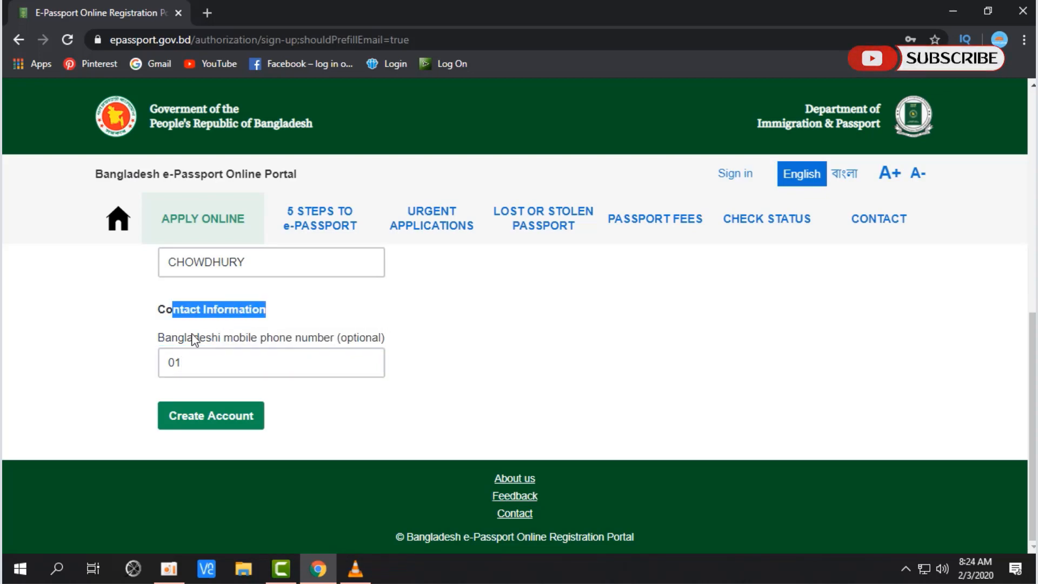
pyautogui.tripleClick(162, 309)
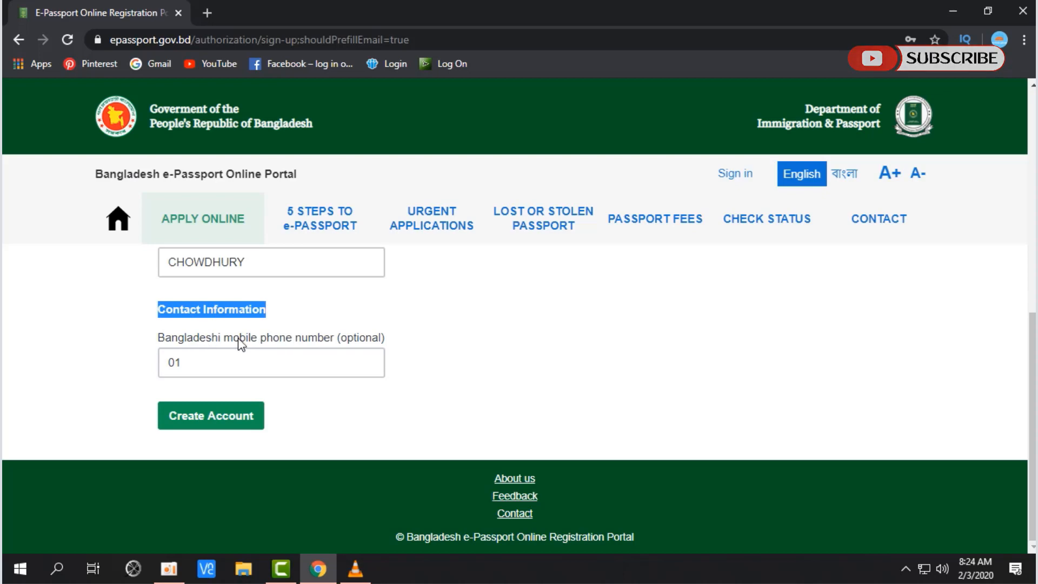
pyautogui.click(347, 362)
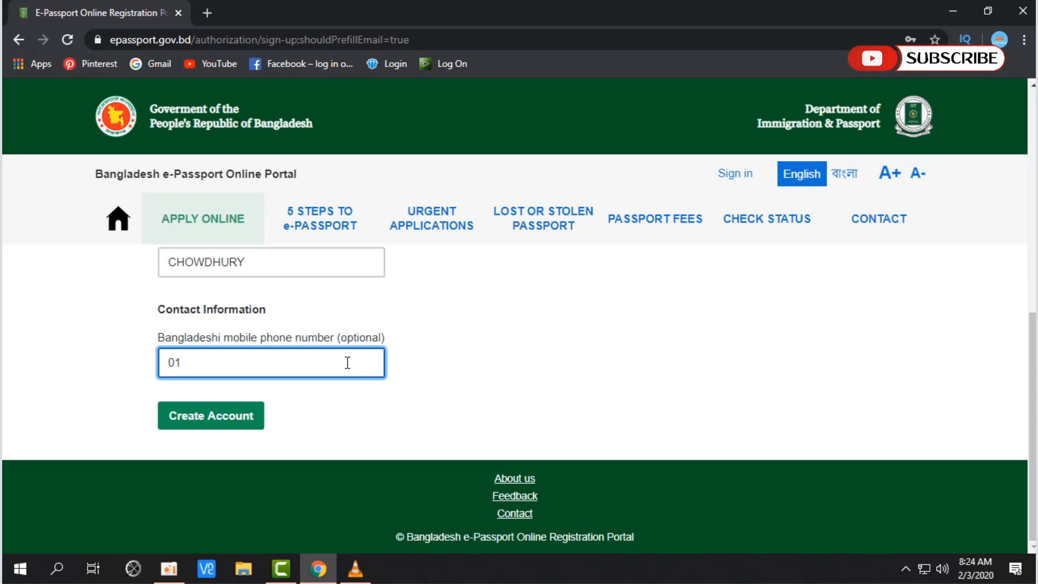
pyautogui.click(255, 414)
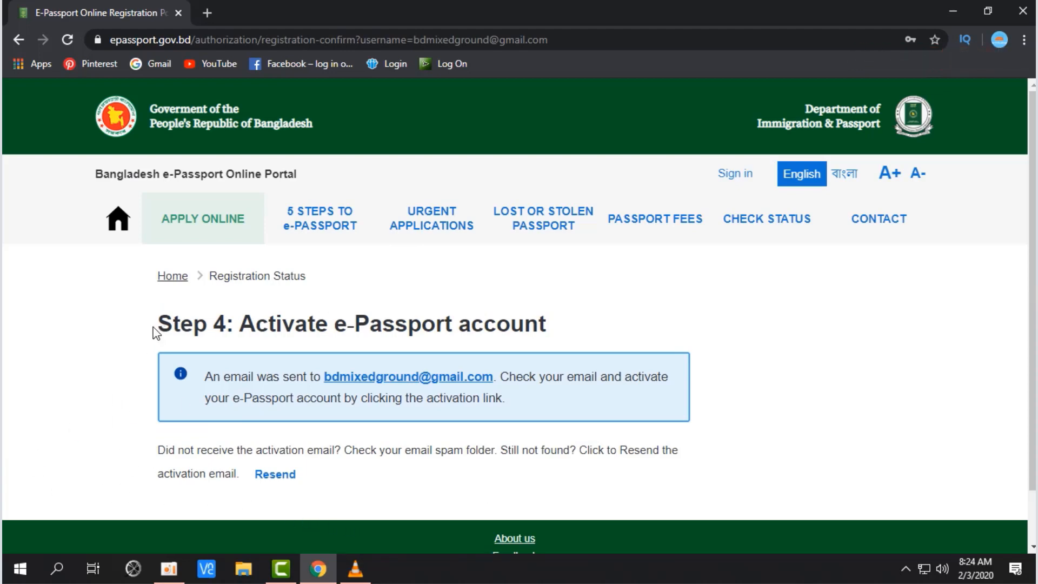
pyautogui.moveTo(157, 325); pyautogui.dragTo(228, 322)
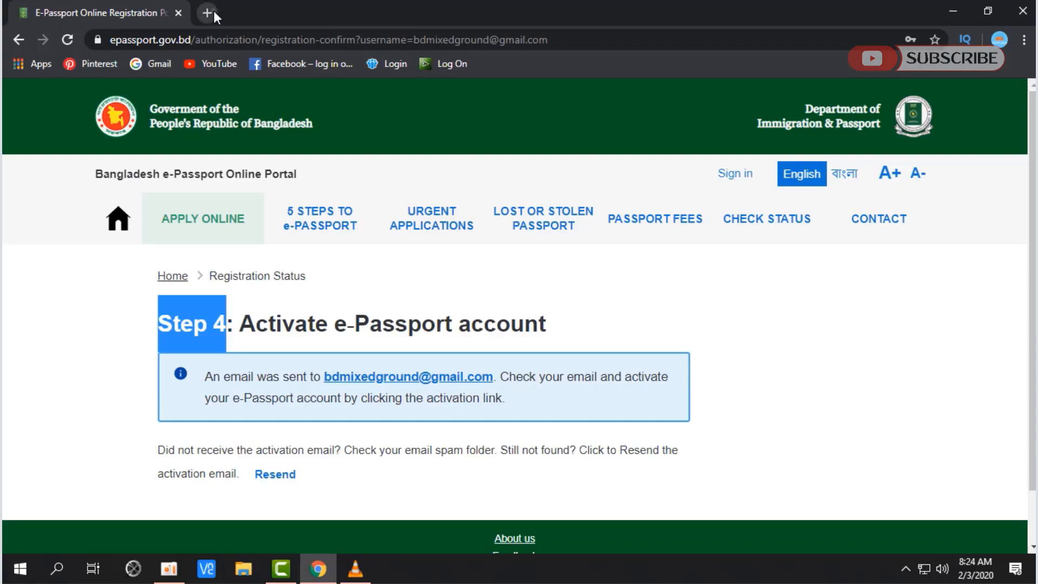
# Step: Open Gmail in a new browser tab
pyautogui.click(213, 11)
pyautogui.write('g')
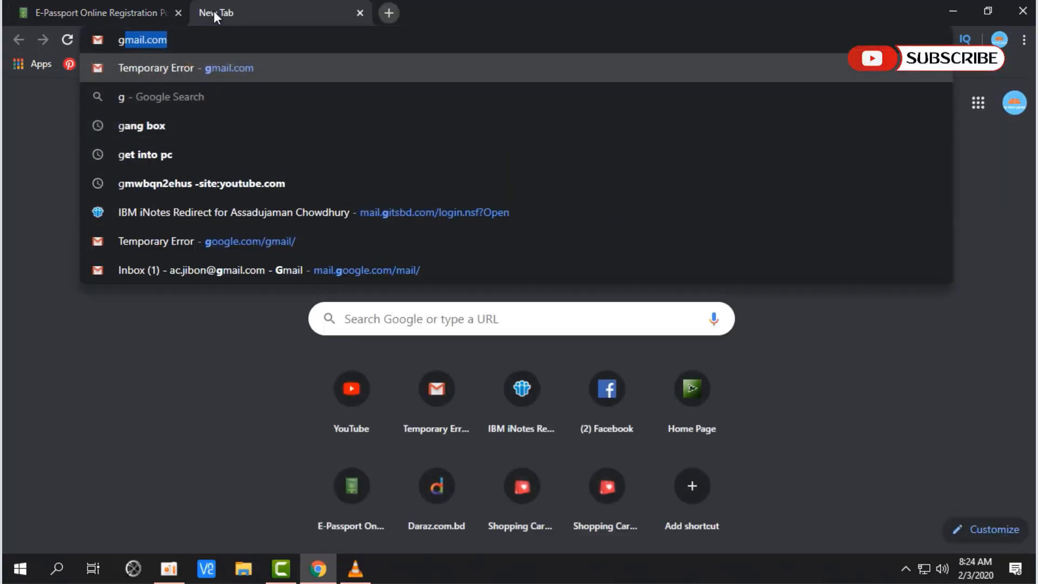
pyautogui.press('Return')
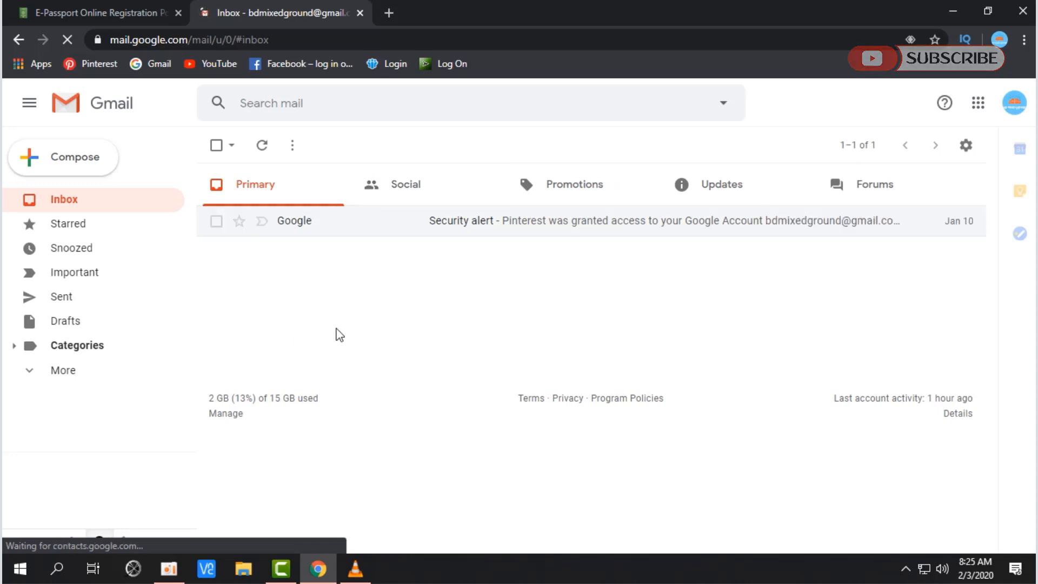
# Step: Open the ePassport email under Updates and follow its activation link
pyautogui.click(734, 192)
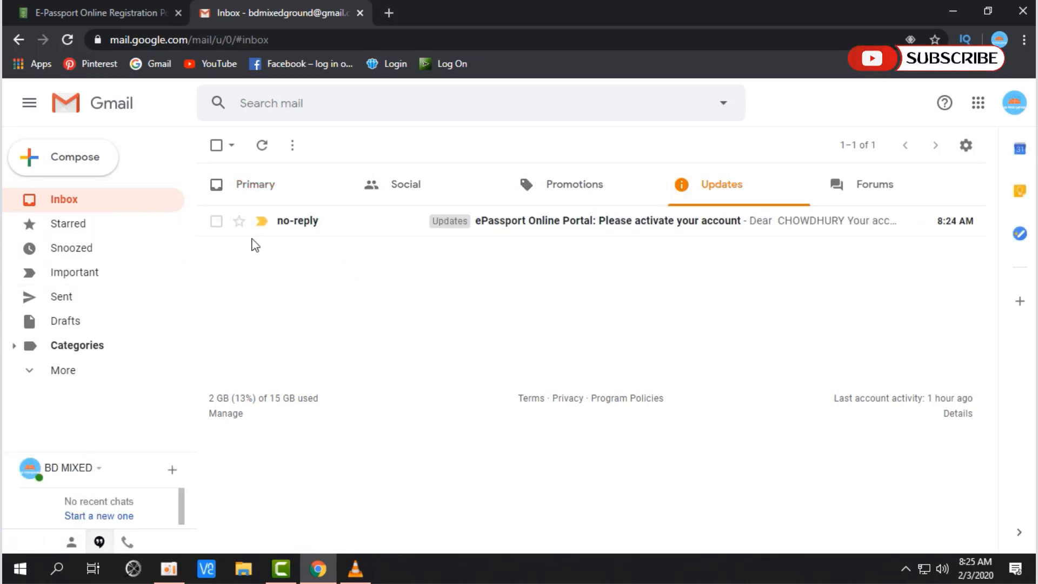
pyautogui.click(64, 200)
pyautogui.click(703, 186)
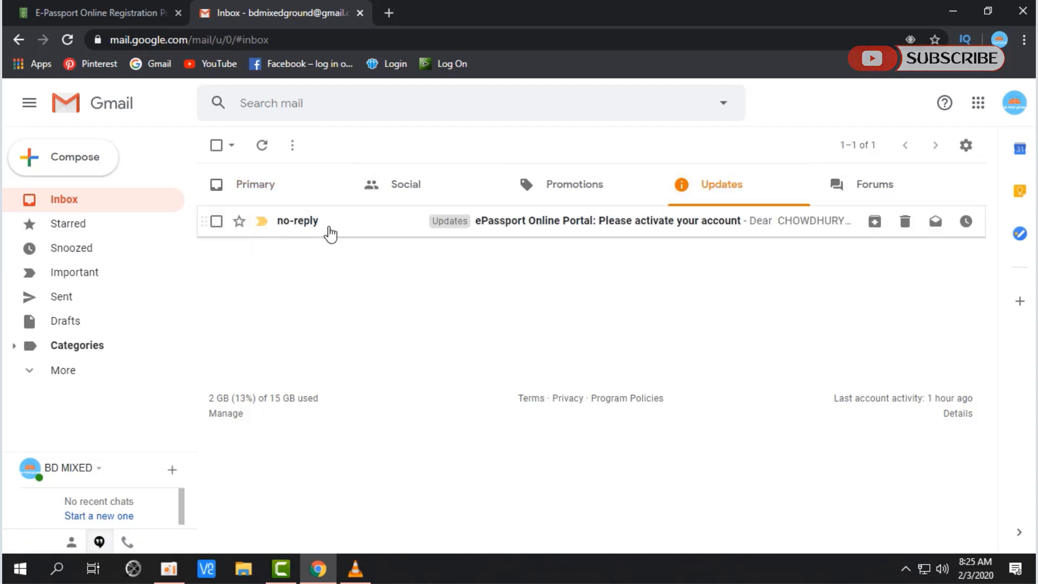
pyautogui.click(591, 224)
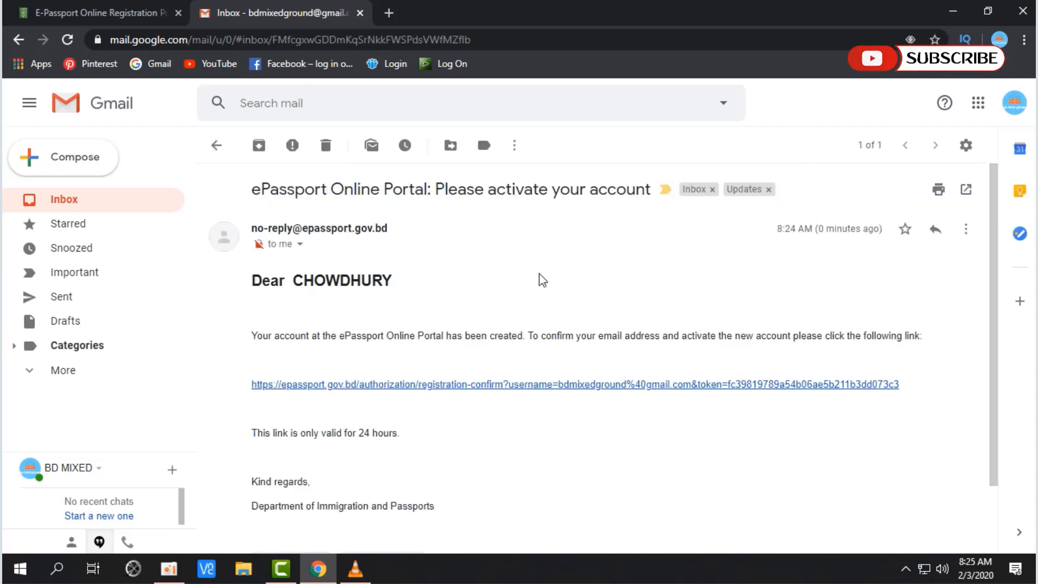
pyautogui.click(452, 385)
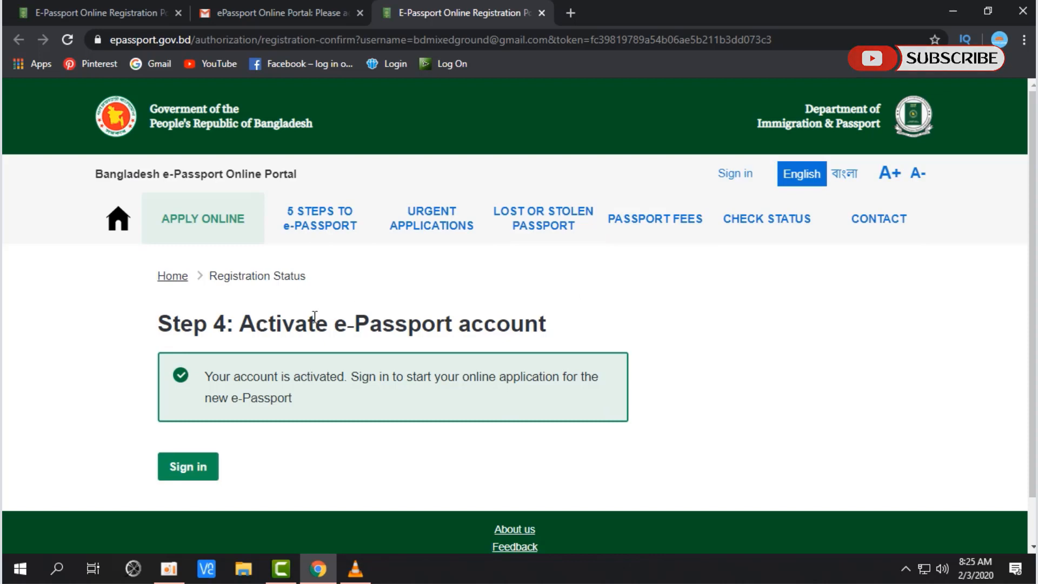
# Step: Sign in on the portal's sign-in page using the account password
pyautogui.click(200, 468)
pyautogui.scroll(-3, 421, 418)
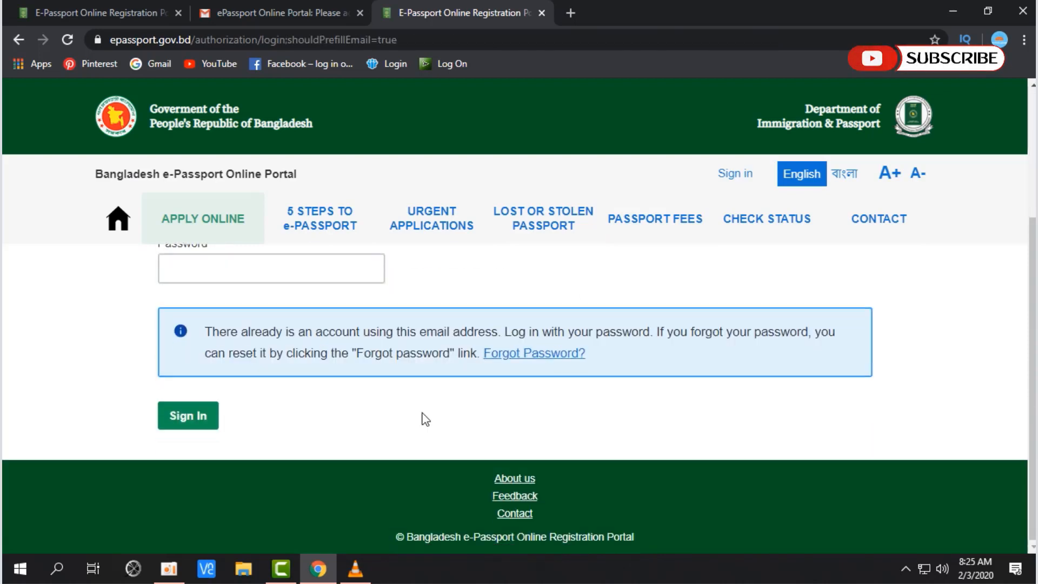
pyautogui.scroll(2, 418, 413)
pyautogui.click(302, 419)
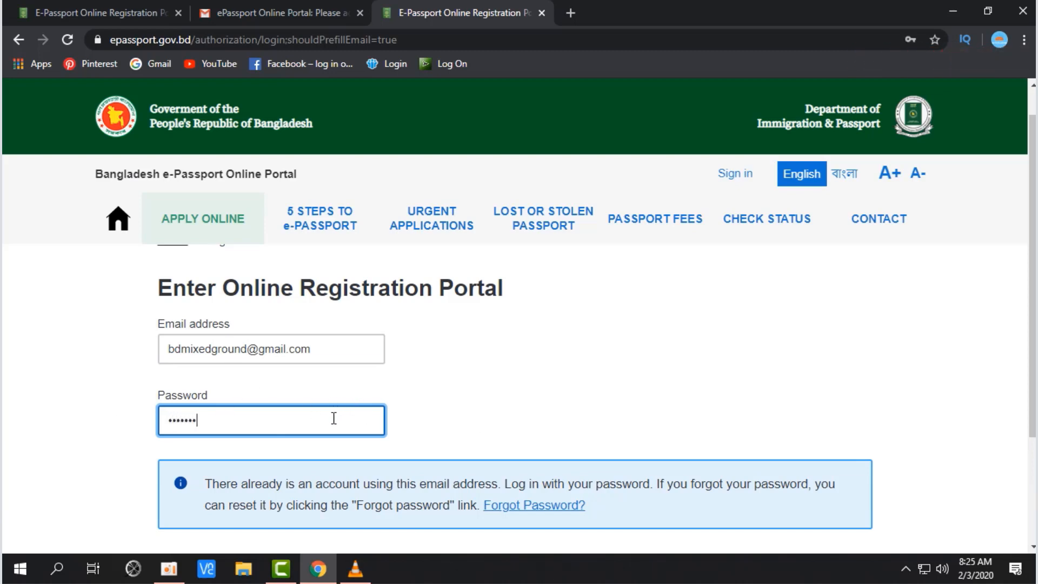
pyautogui.scroll(-3, 390, 400)
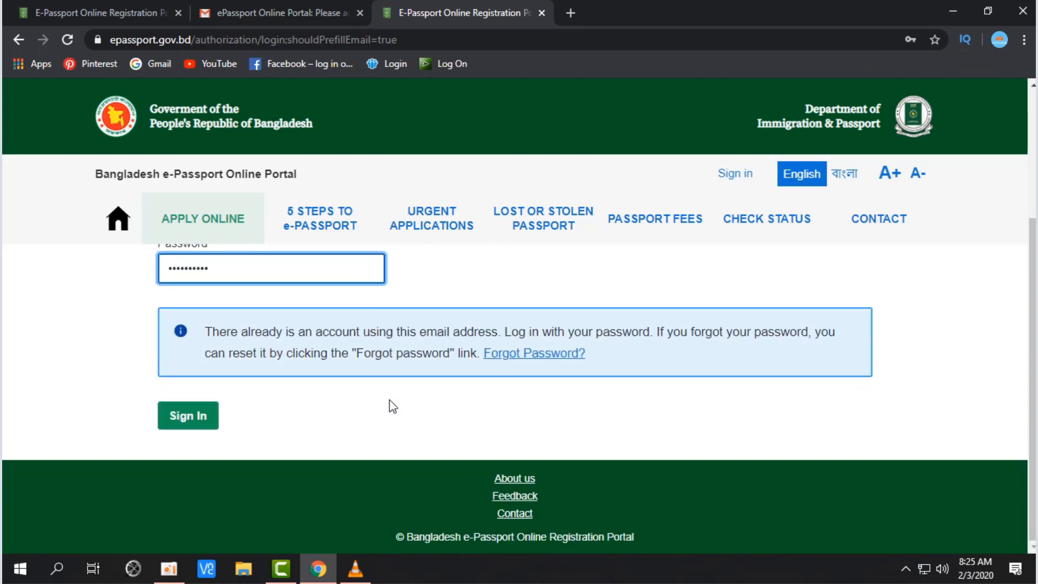
pyautogui.click(191, 415)
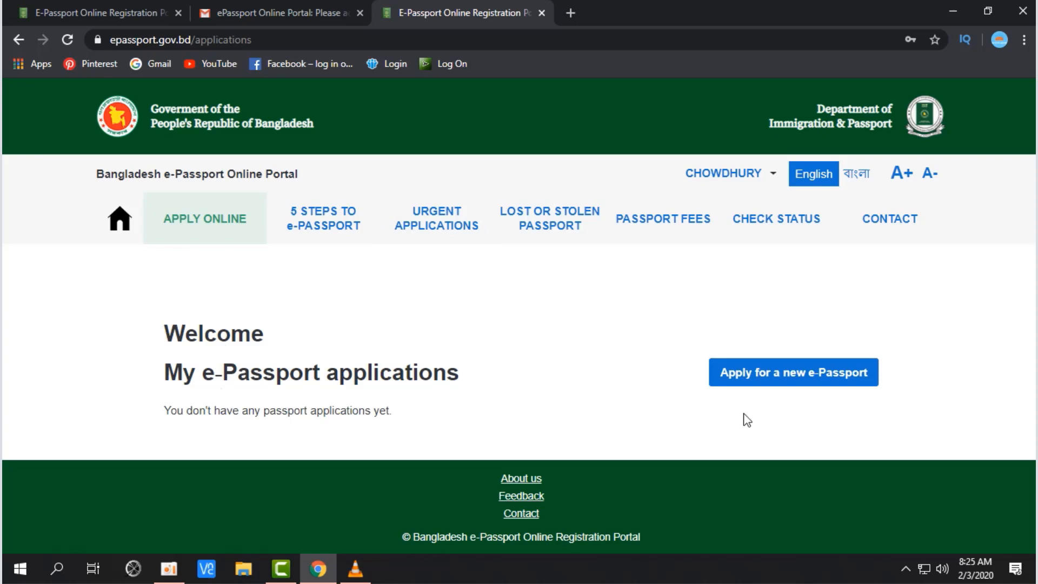
# Step: Start a new e-Passport application and tick 'I apply for myself'
pyautogui.click(820, 378)
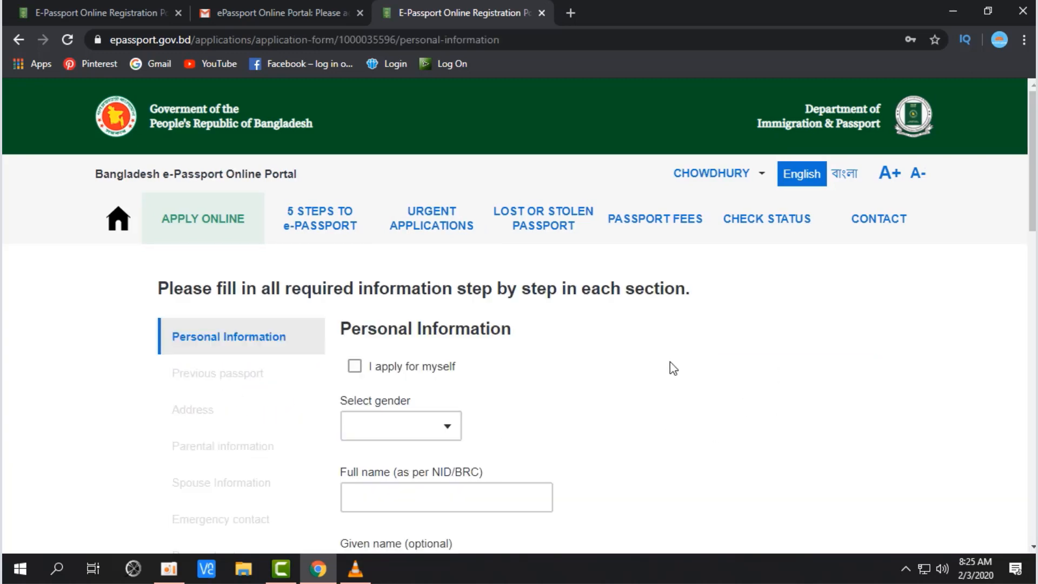
pyautogui.scroll(-1, 200, 340)
pyautogui.scroll(1, 243, 346)
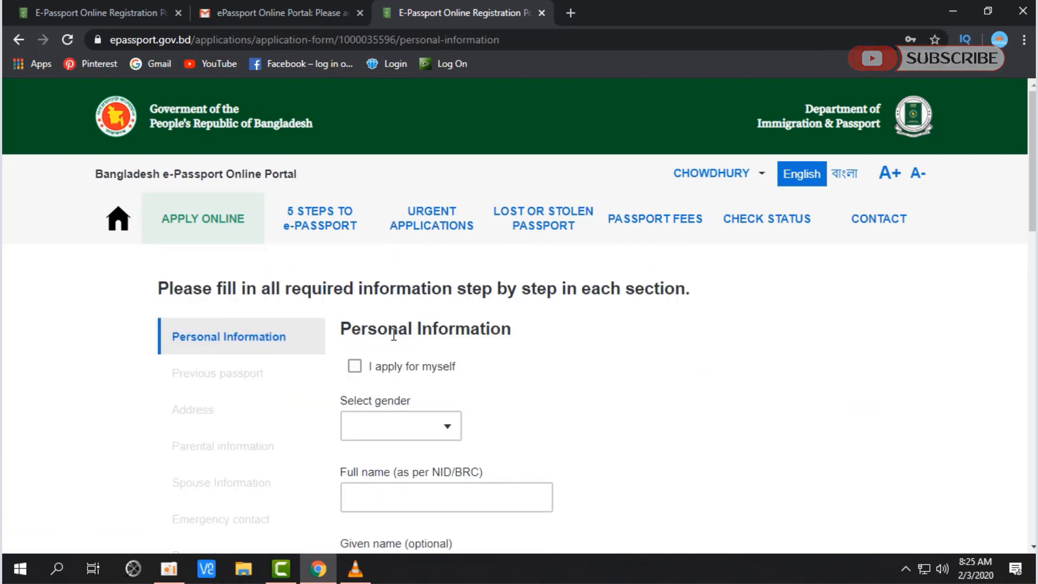
pyautogui.click(359, 366)
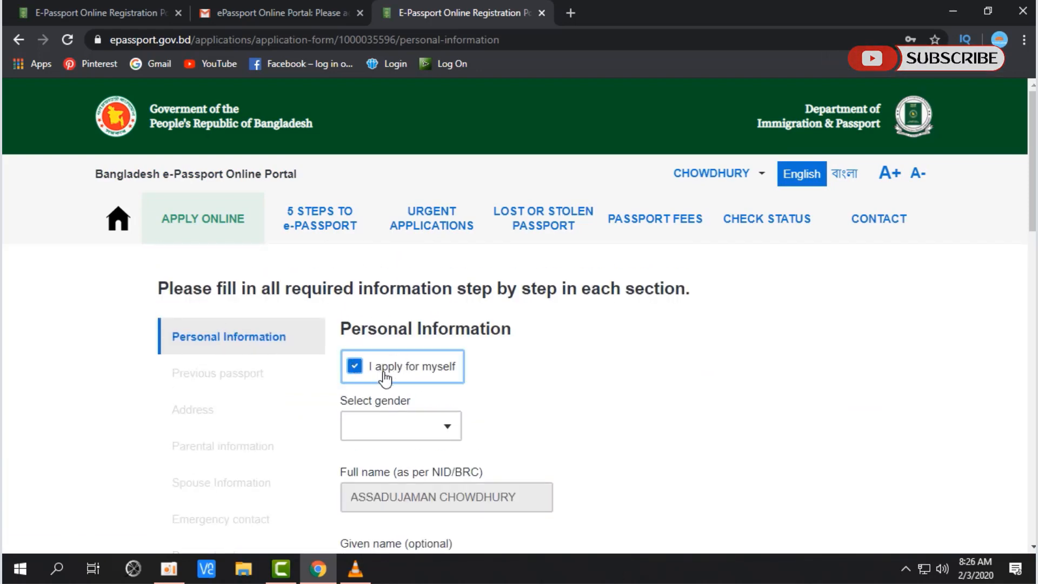
pyautogui.click(449, 372)
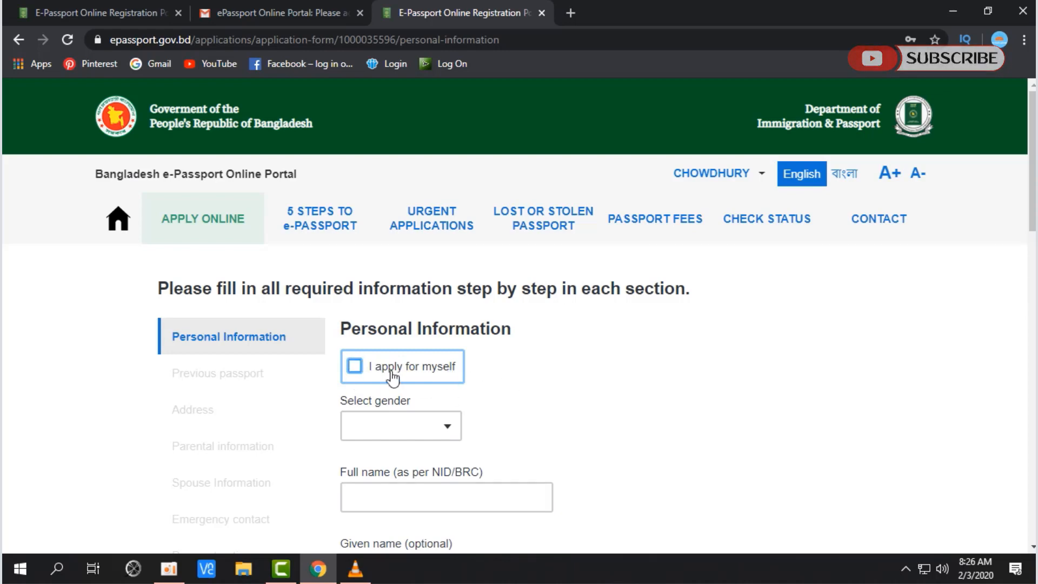
pyautogui.click(371, 365)
pyautogui.click(355, 370)
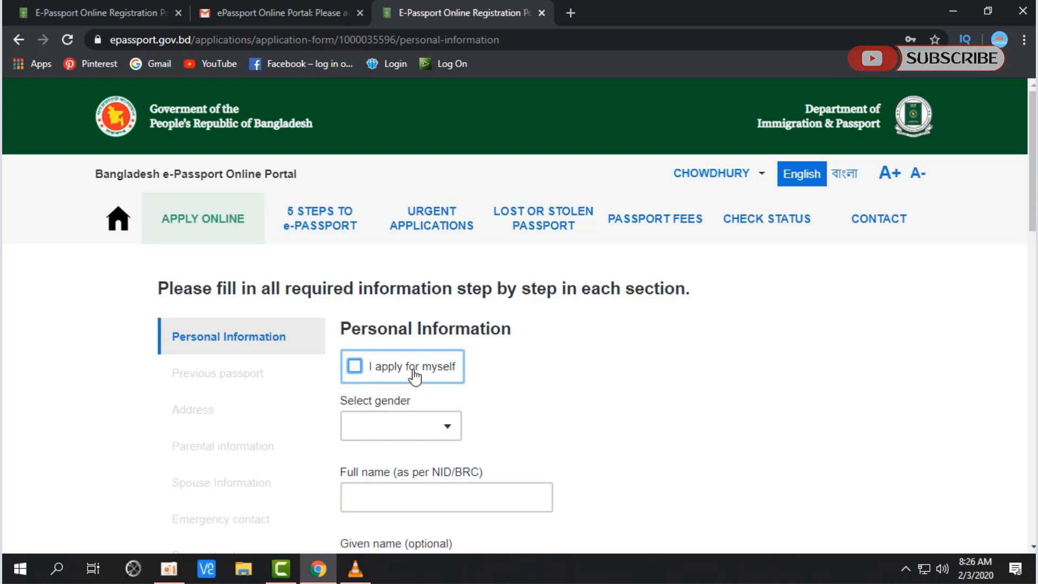
pyautogui.click(355, 368)
pyautogui.scroll(-1, 550, 376)
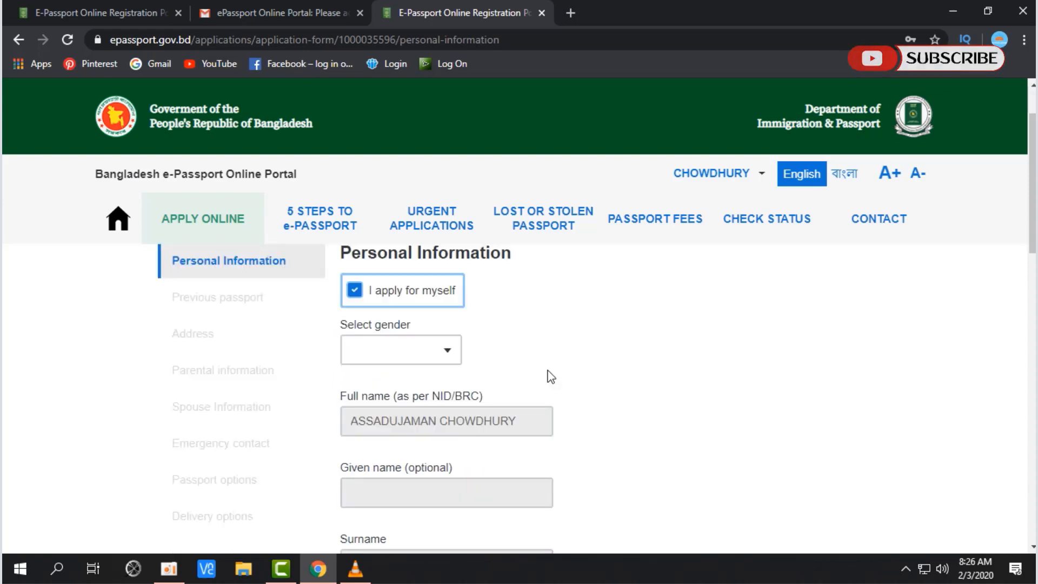
# Step: Set the applicant's gender to MALE
pyautogui.click(355, 328)
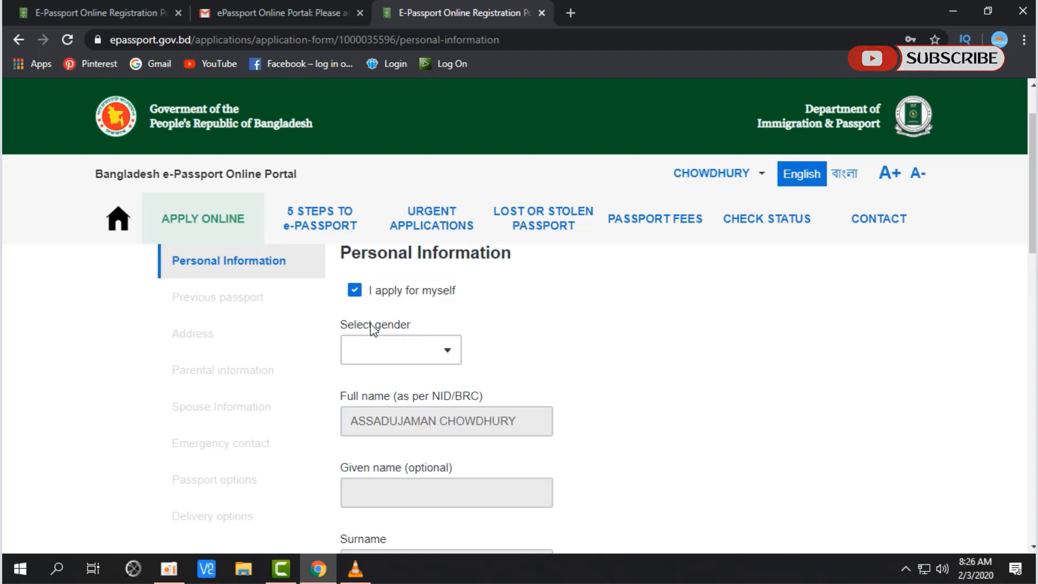
pyautogui.moveTo(341, 326); pyautogui.dragTo(408, 327)
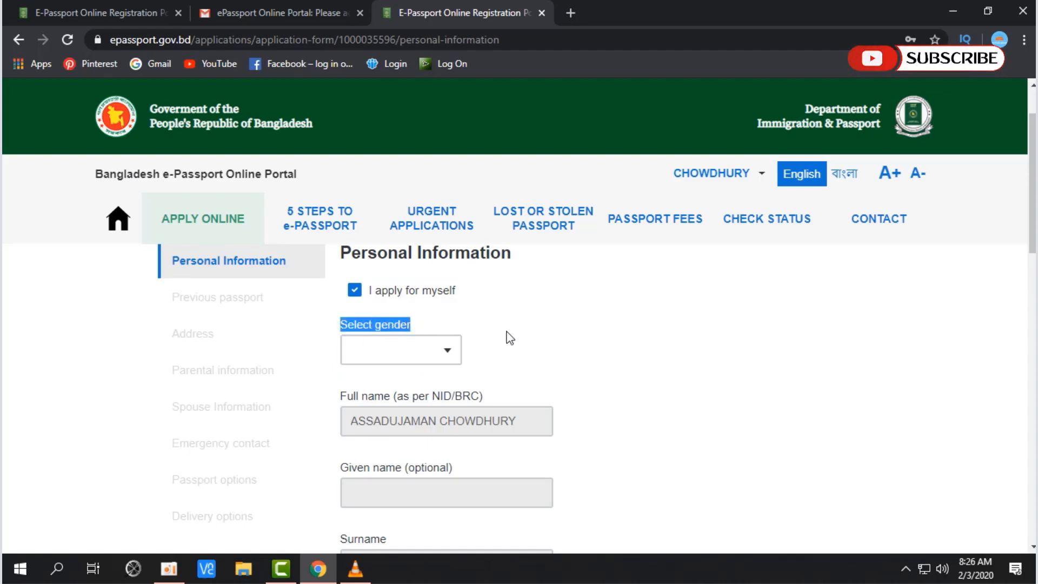
pyautogui.click(454, 358)
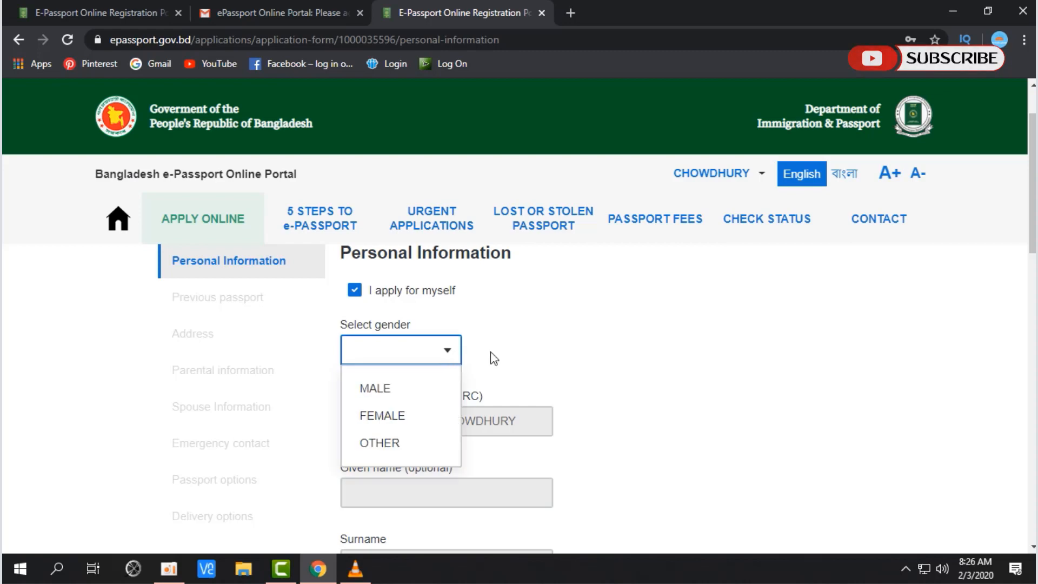
pyautogui.click(408, 400)
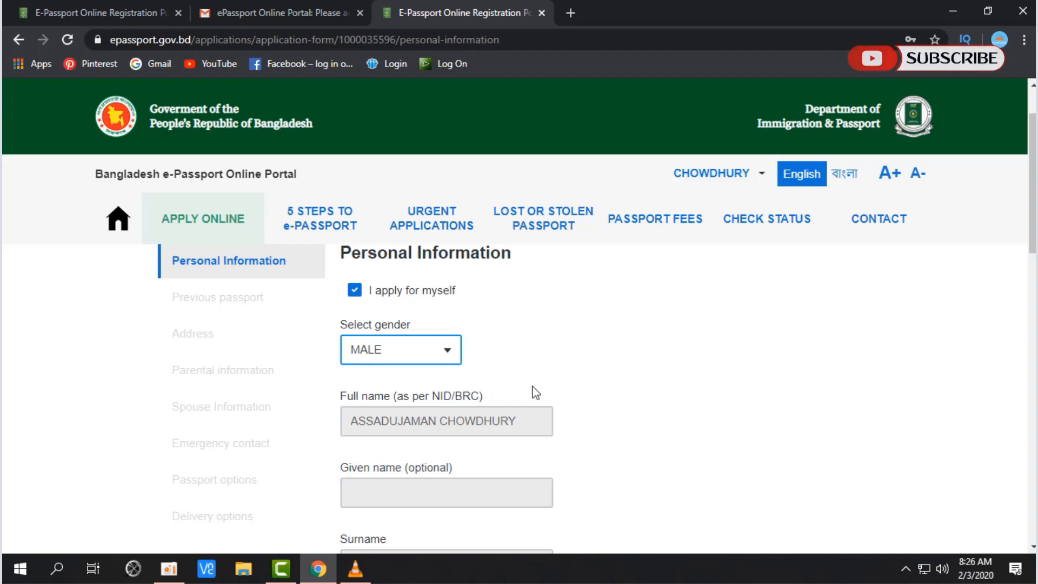
pyautogui.scroll(-4, 535, 391)
pyautogui.scroll(3, 534, 393)
pyautogui.scroll(-4, 532, 393)
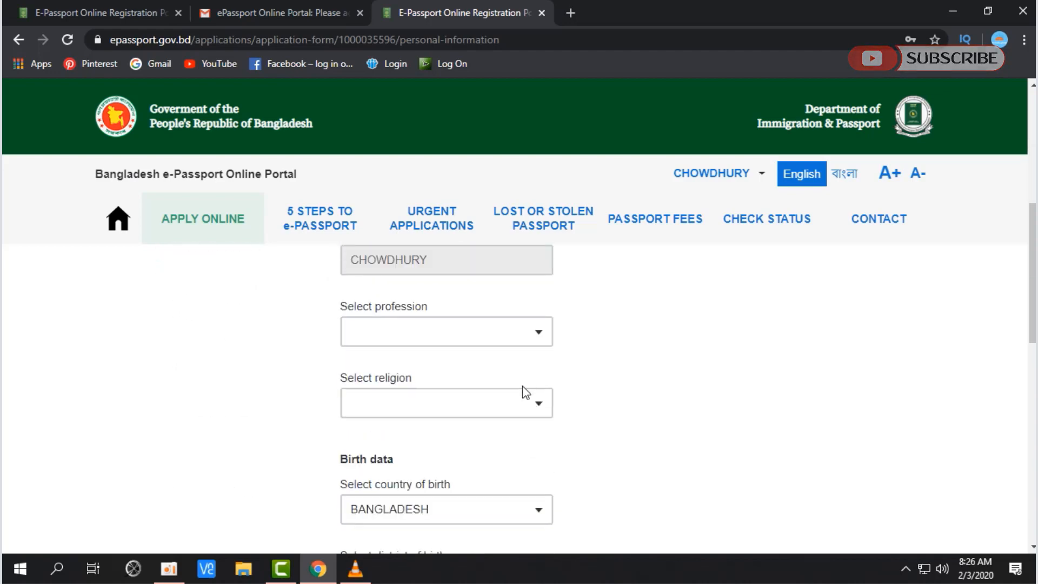
pyautogui.scroll(5, 419, 378)
pyautogui.scroll(-3, 449, 439)
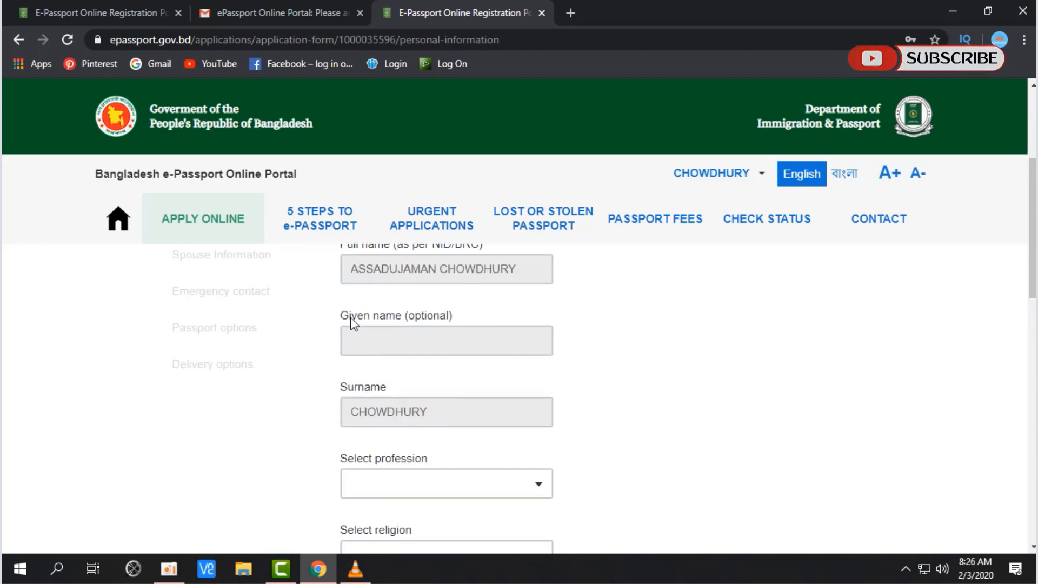
pyautogui.scroll(-3, 465, 362)
pyautogui.click(442, 337)
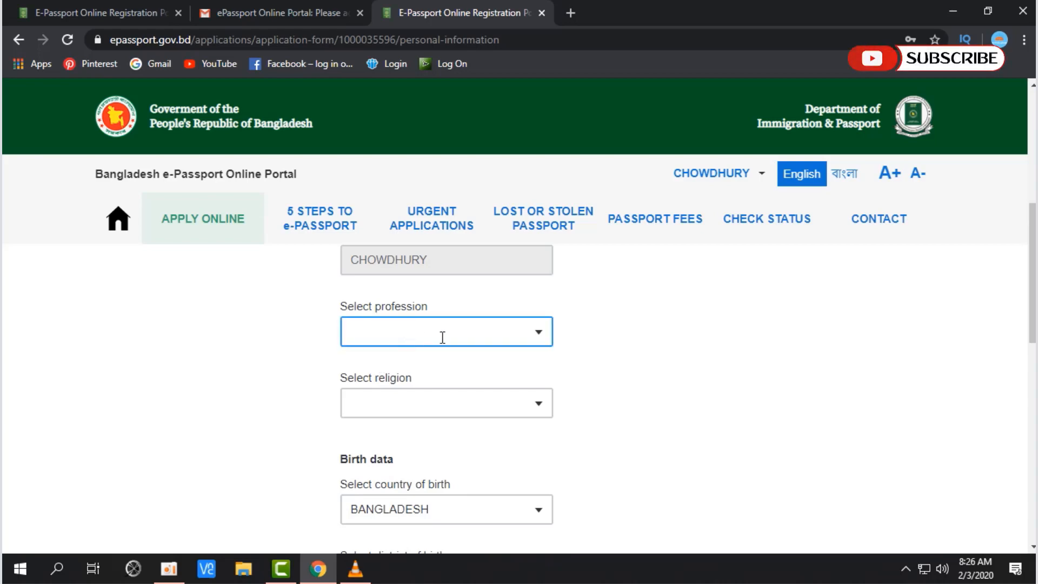
pyautogui.moveTo(341, 306); pyautogui.dragTo(409, 312)
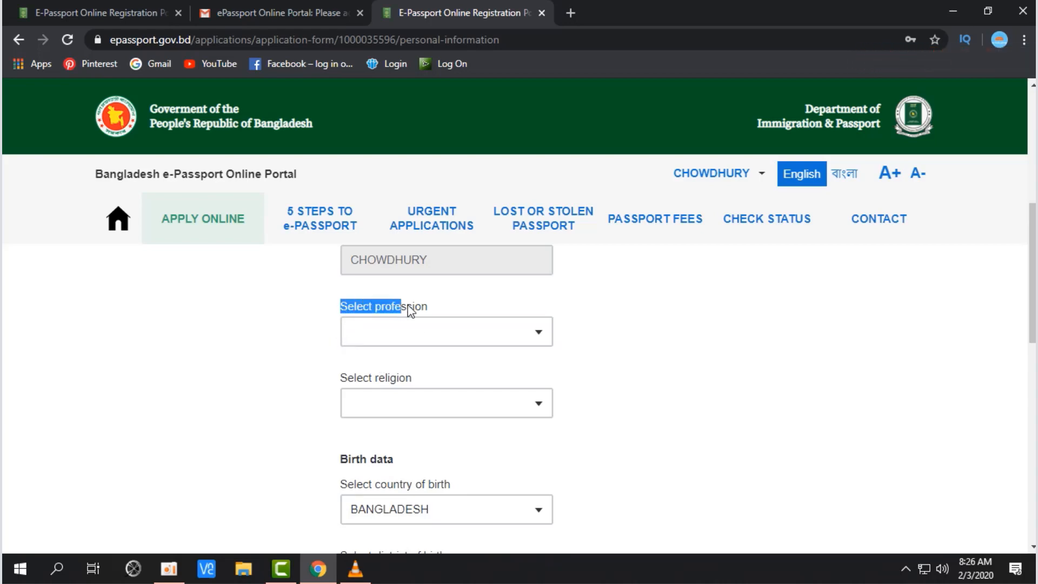
pyautogui.scroll(2, 617, 458)
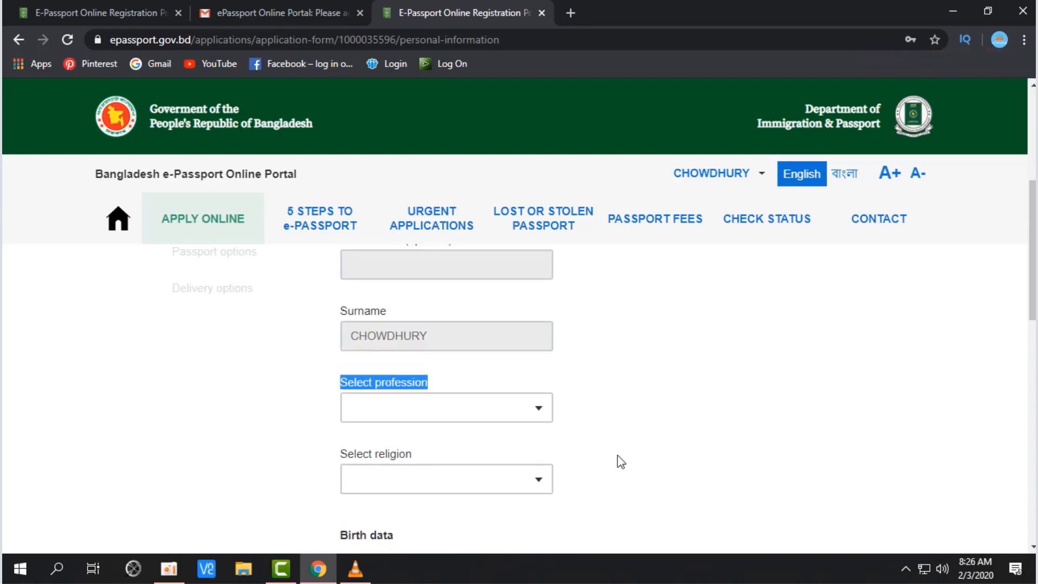
pyautogui.click(539, 414)
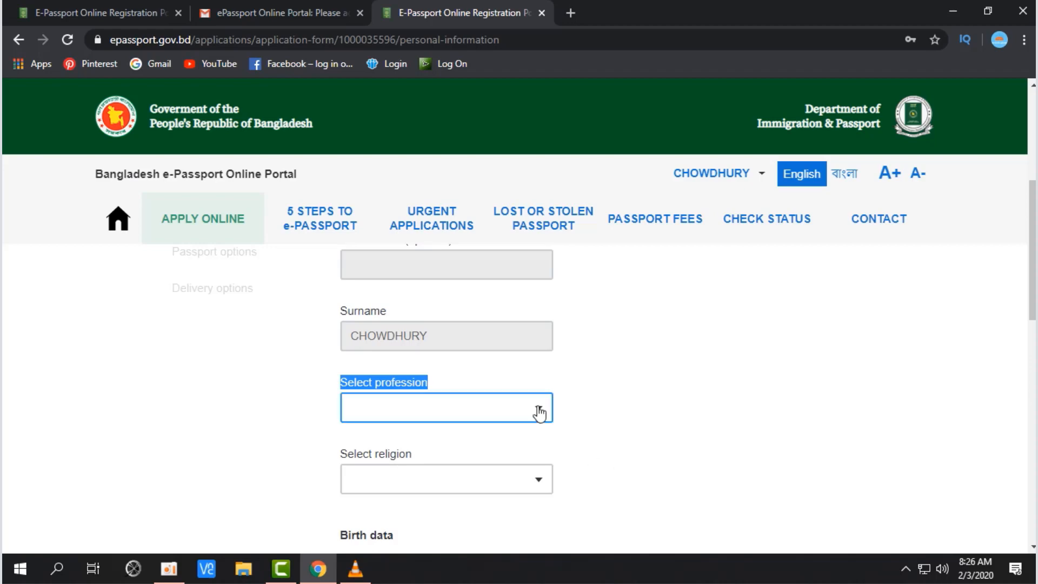
pyautogui.click(539, 414)
pyautogui.scroll(3, 633, 399)
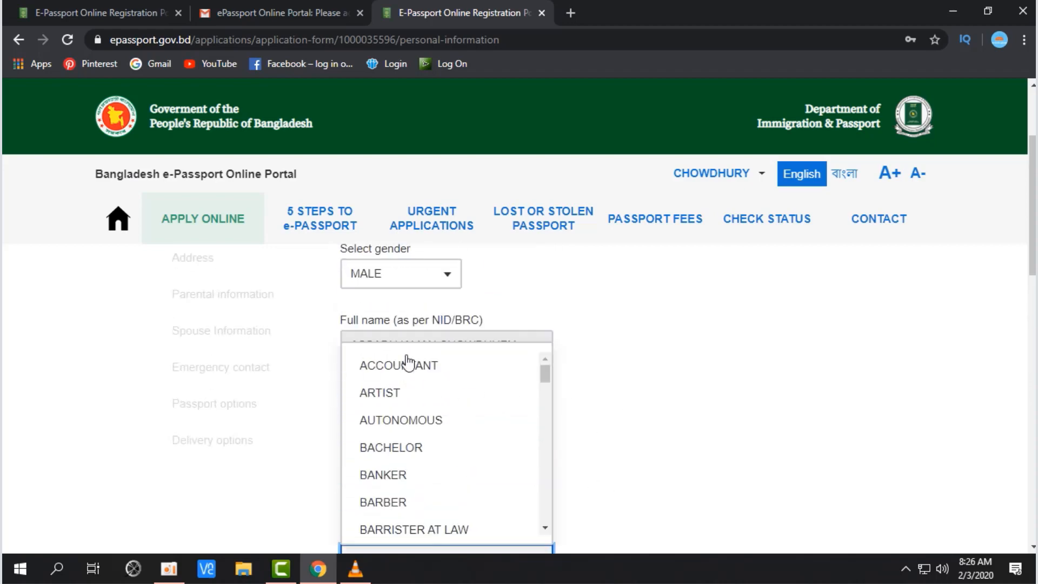
pyautogui.scroll(-2, 405, 403)
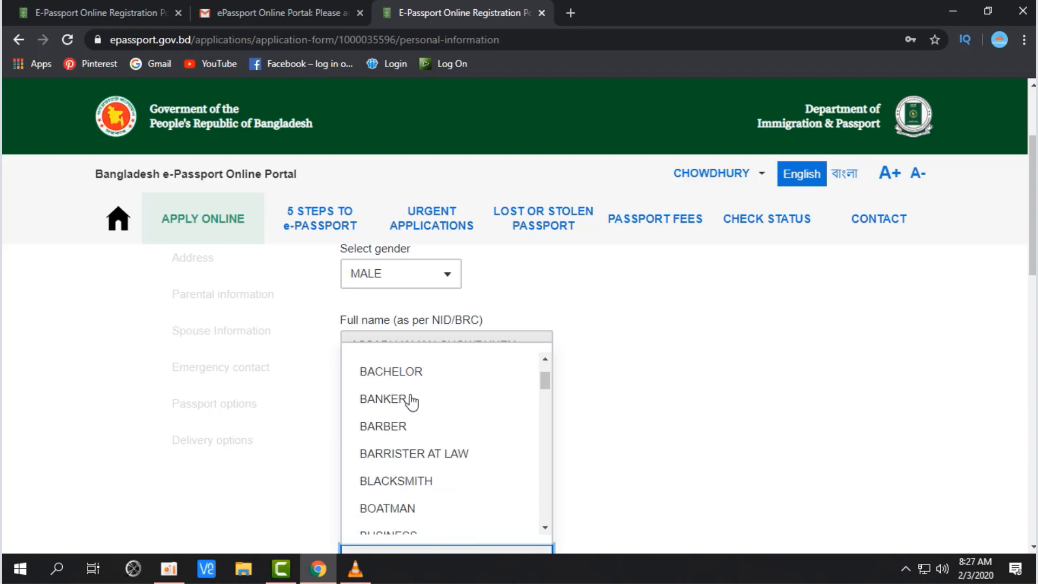
pyautogui.scroll(-4, 450, 400)
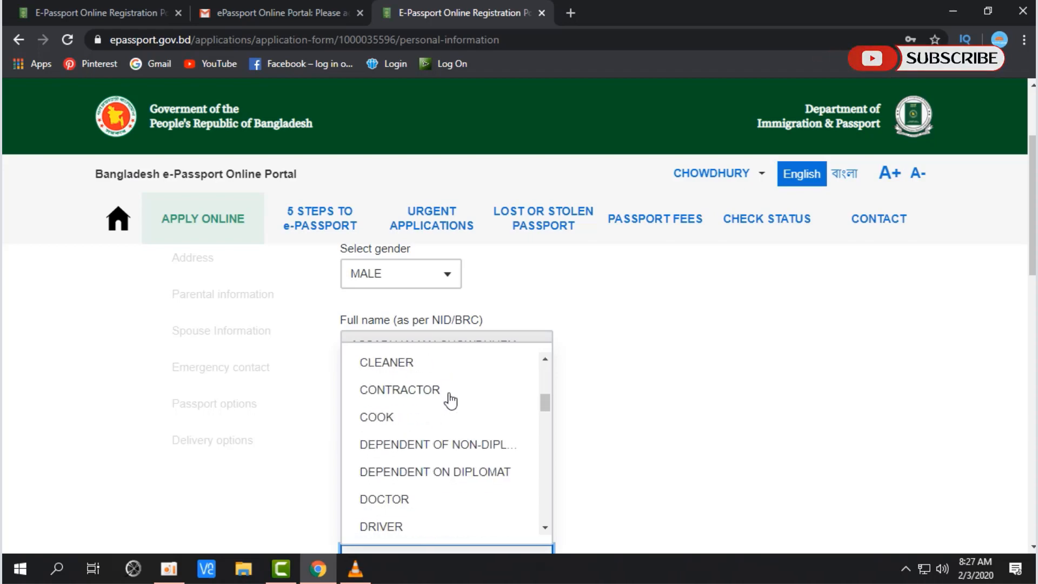
pyautogui.scroll(-10, 450, 400)
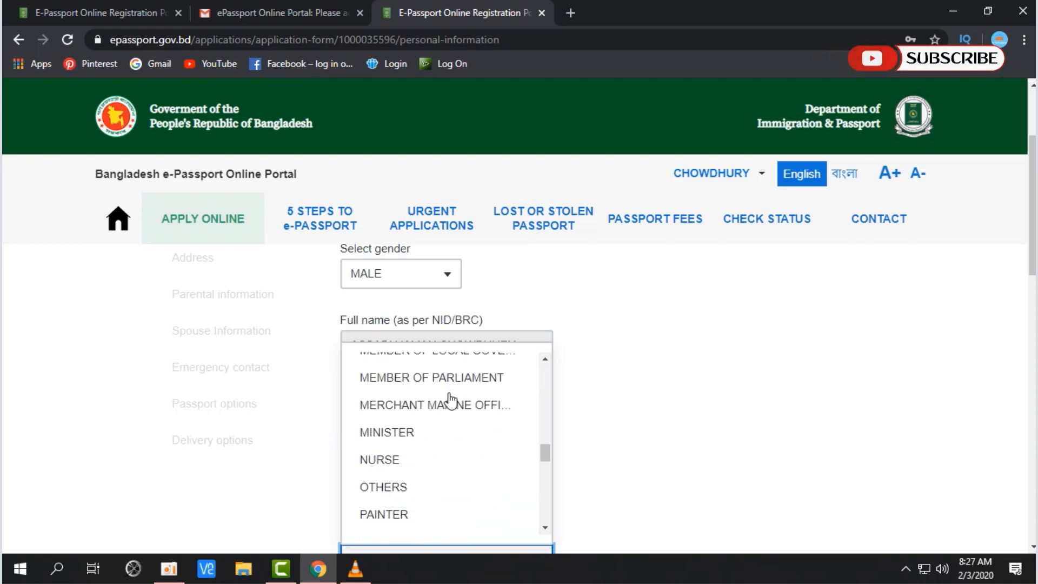
pyautogui.scroll(-11, 450, 400)
pyautogui.scroll(3, 451, 400)
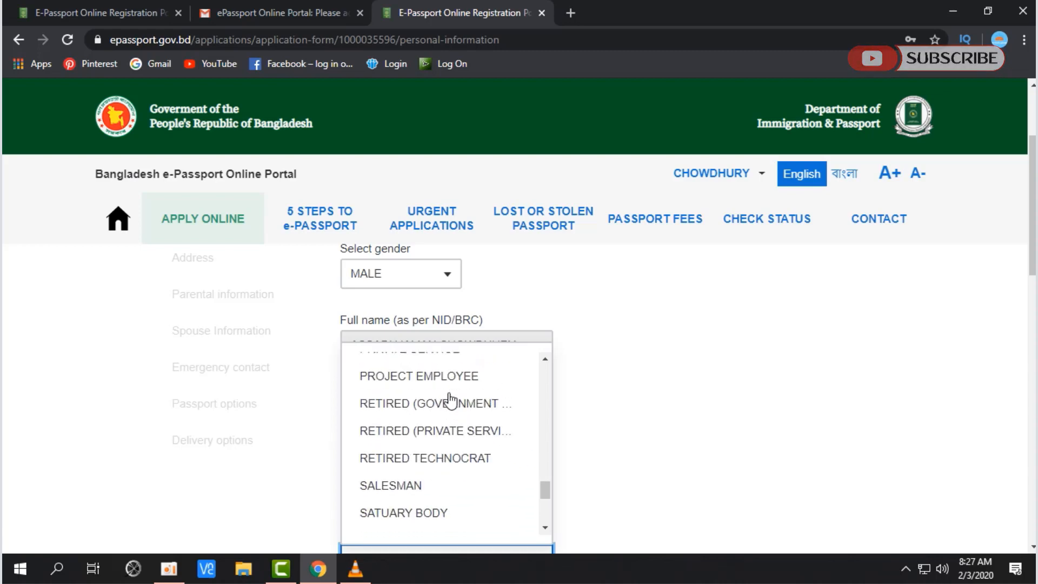
pyautogui.scroll(2, 450, 400)
pyautogui.click(427, 429)
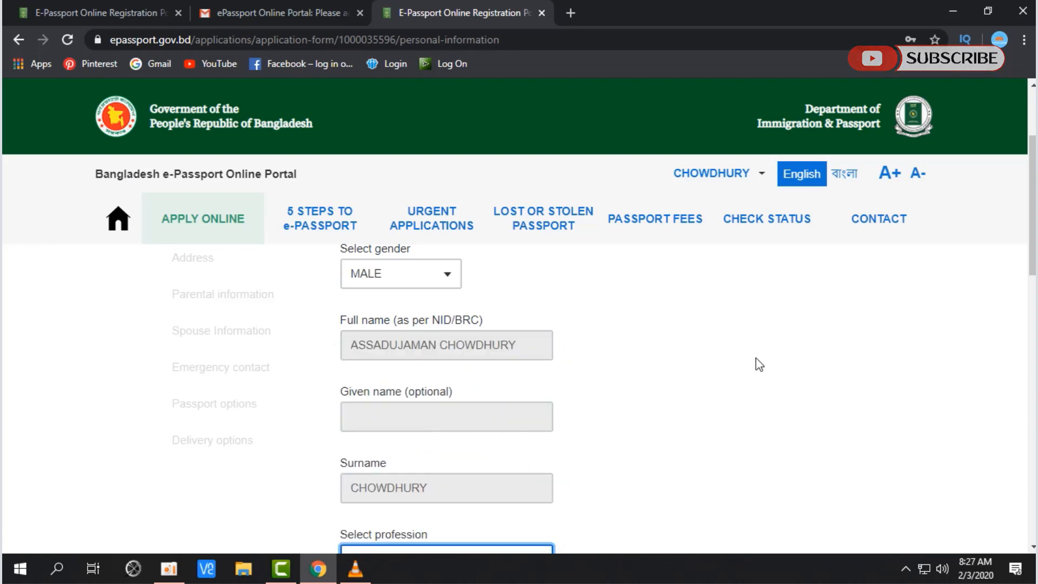
pyautogui.scroll(-4, 756, 358)
# Step: Choose ISLAM from the religion list below the PRIVATE SERVICE profession field
pyautogui.click(353, 309)
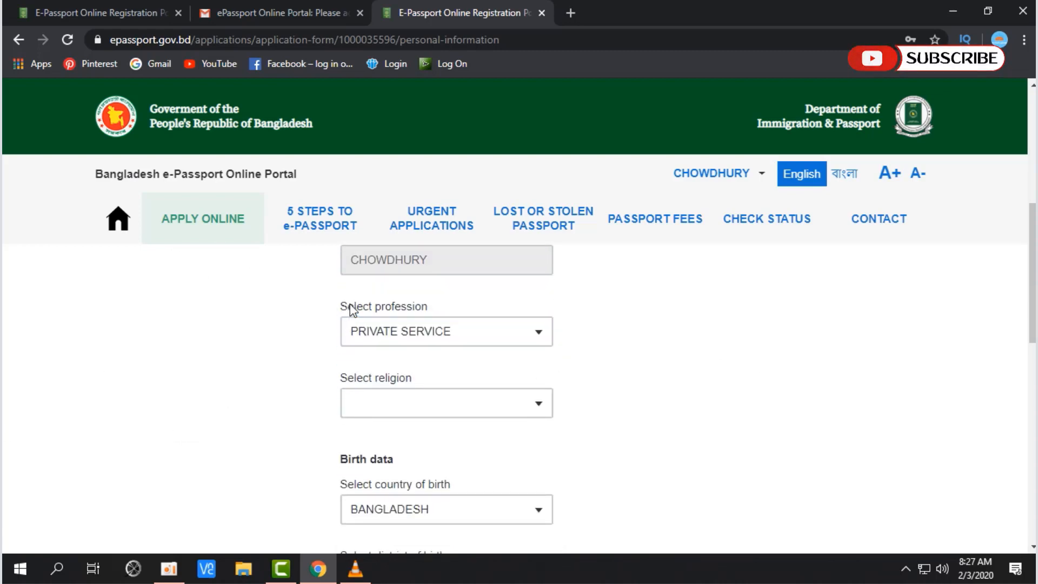
pyautogui.moveTo(341, 308); pyautogui.dragTo(591, 327)
pyautogui.click(614, 373)
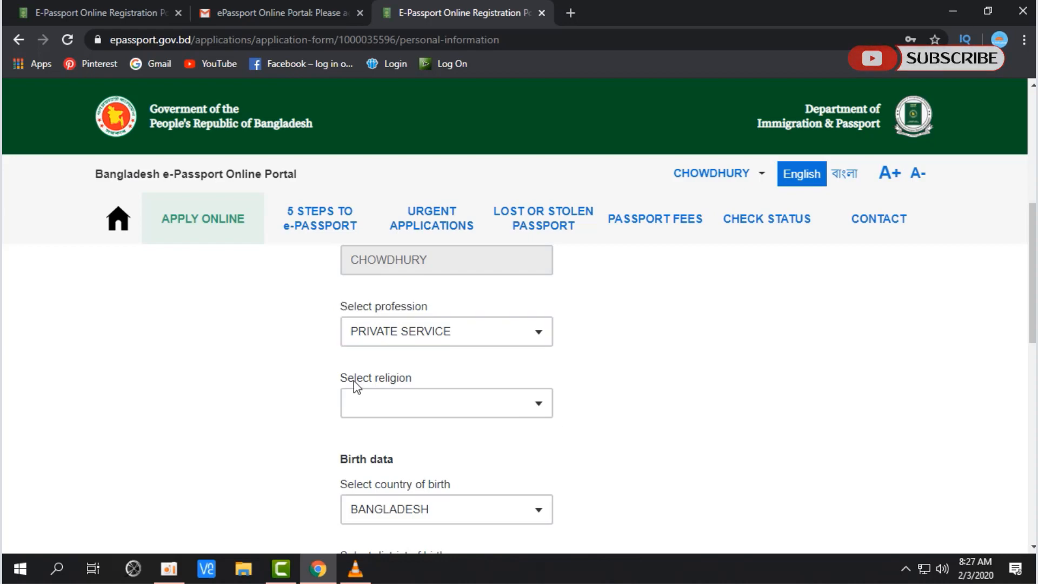
pyautogui.moveTo(353, 380); pyautogui.dragTo(648, 382)
pyautogui.click(537, 403)
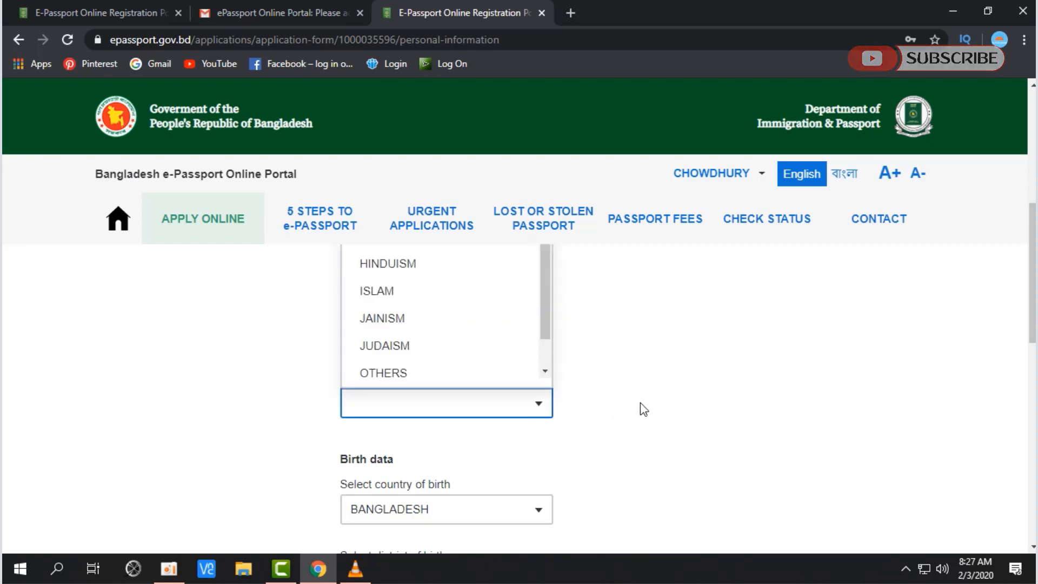
pyautogui.scroll(1, 643, 401)
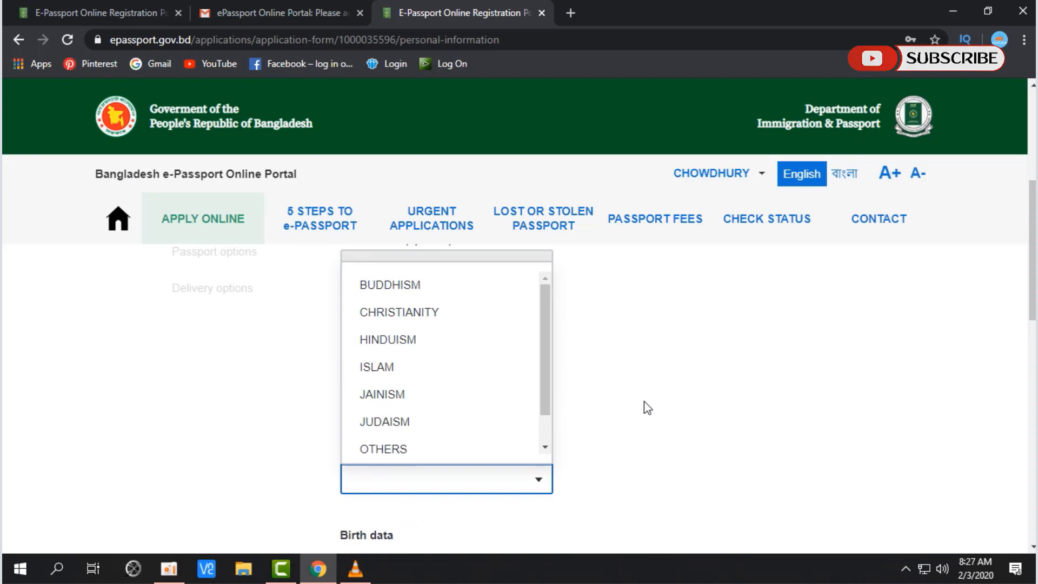
pyautogui.click(420, 371)
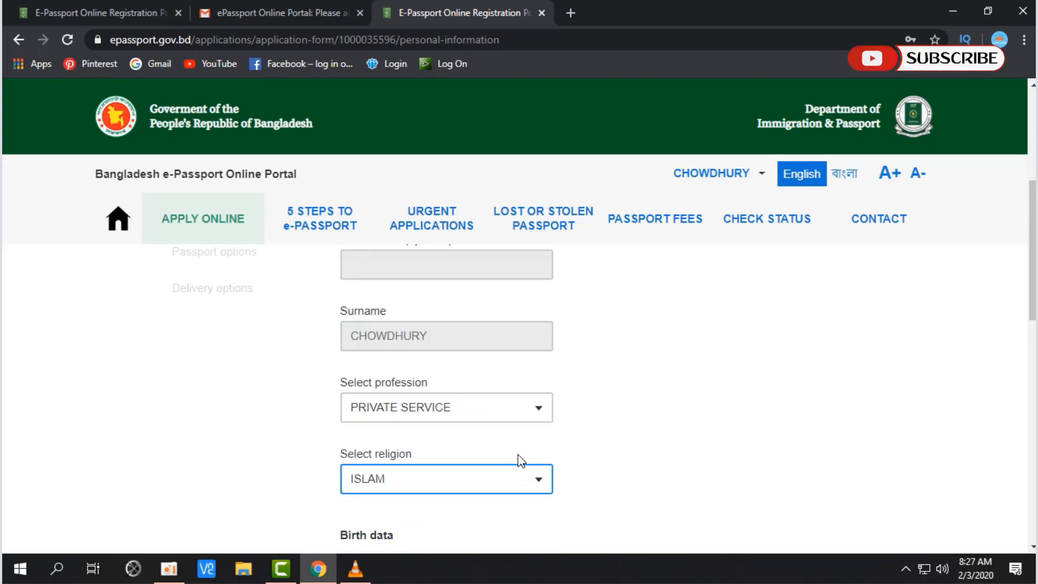
pyautogui.click(537, 479)
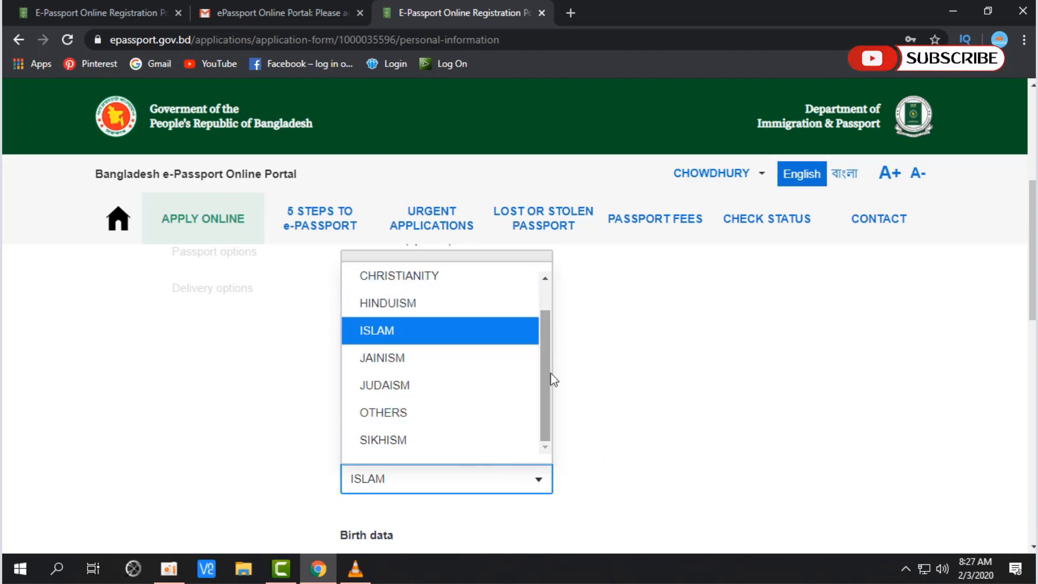
pyautogui.click(446, 338)
pyautogui.scroll(-3, 621, 412)
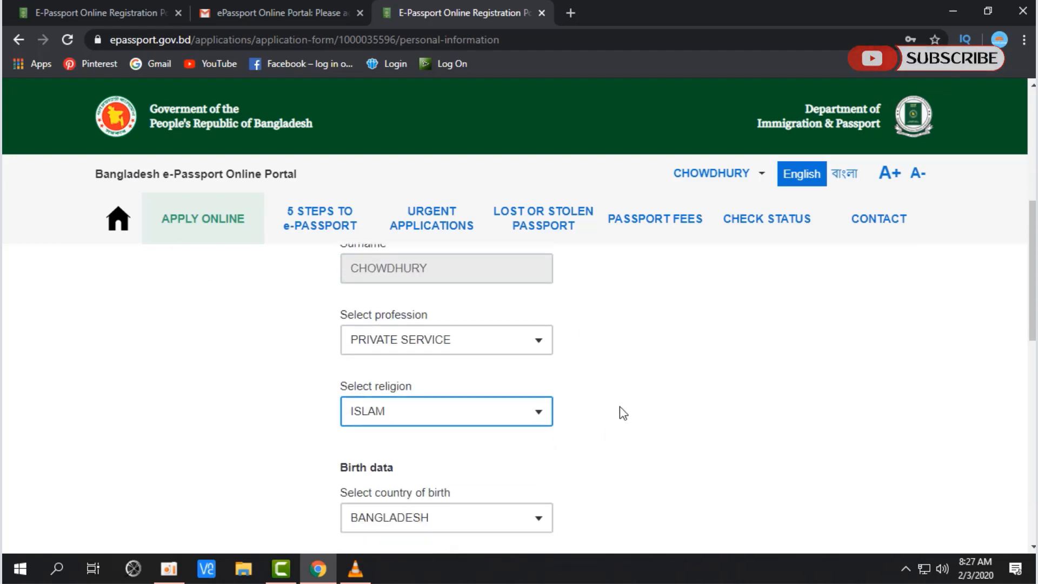
pyautogui.scroll(-1, 623, 413)
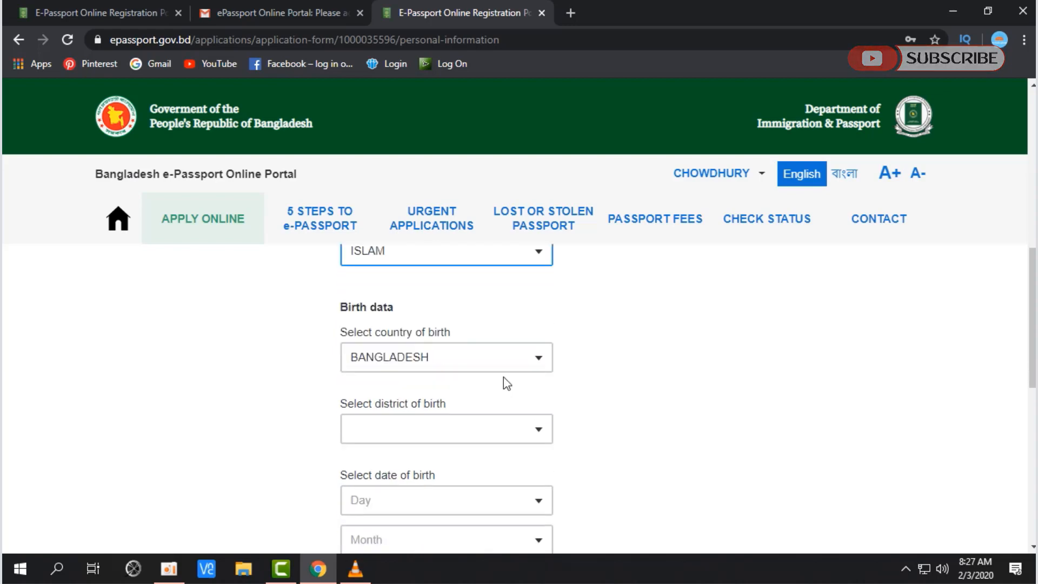
# Step: Choose DHAKA as the district of birth in the Birth data section
pyautogui.moveTo(344, 309); pyautogui.dragTo(424, 326)
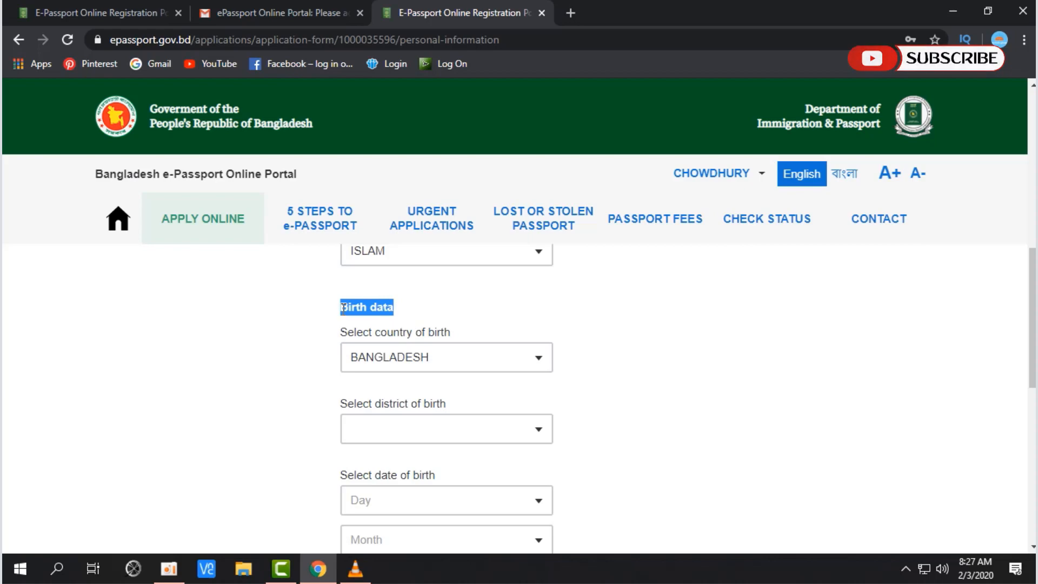
pyautogui.moveTo(301, 323); pyautogui.dragTo(456, 314)
pyautogui.scroll(-1, 457, 313)
pyautogui.moveTo(340, 327); pyautogui.dragTo(450, 338)
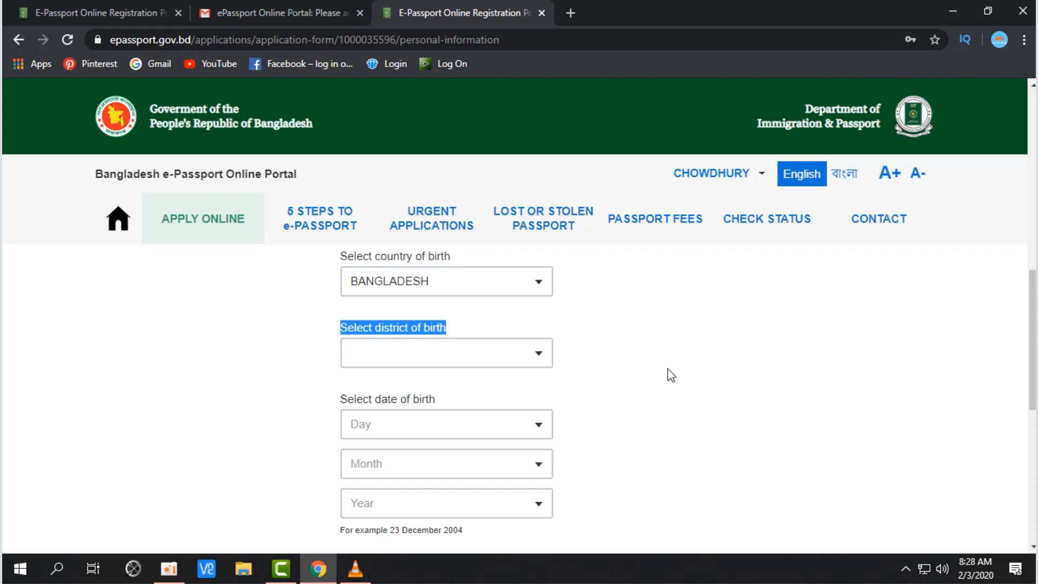
pyautogui.click(538, 359)
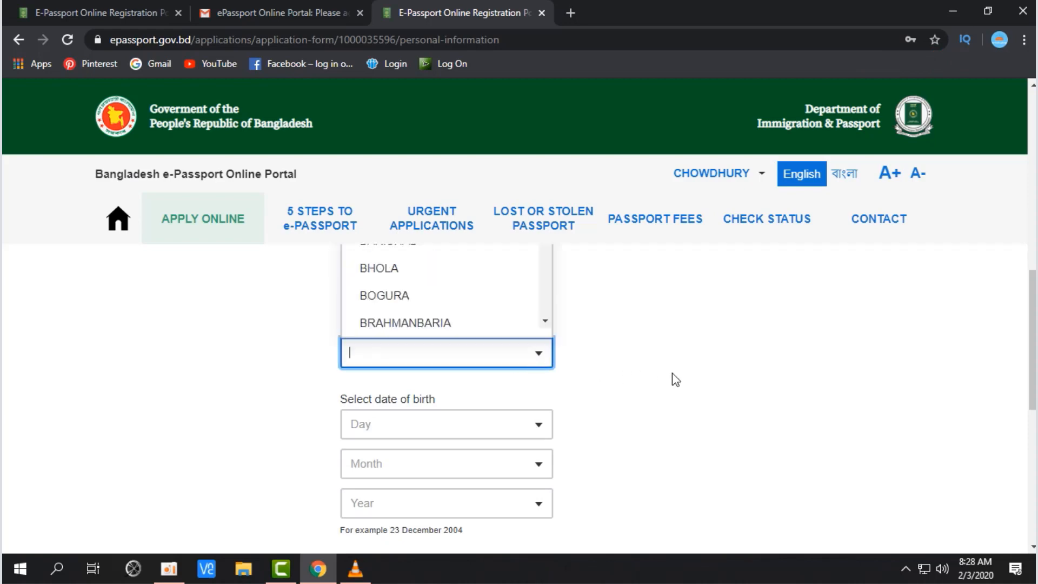
pyautogui.scroll(3, 675, 380)
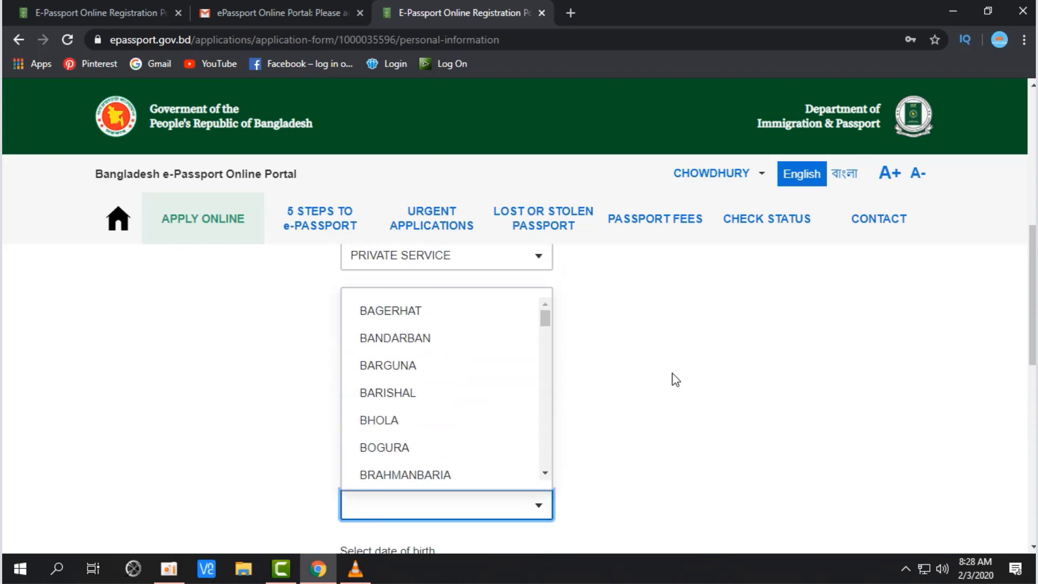
pyautogui.scroll(-2, 675, 380)
pyautogui.scroll(2, 526, 378)
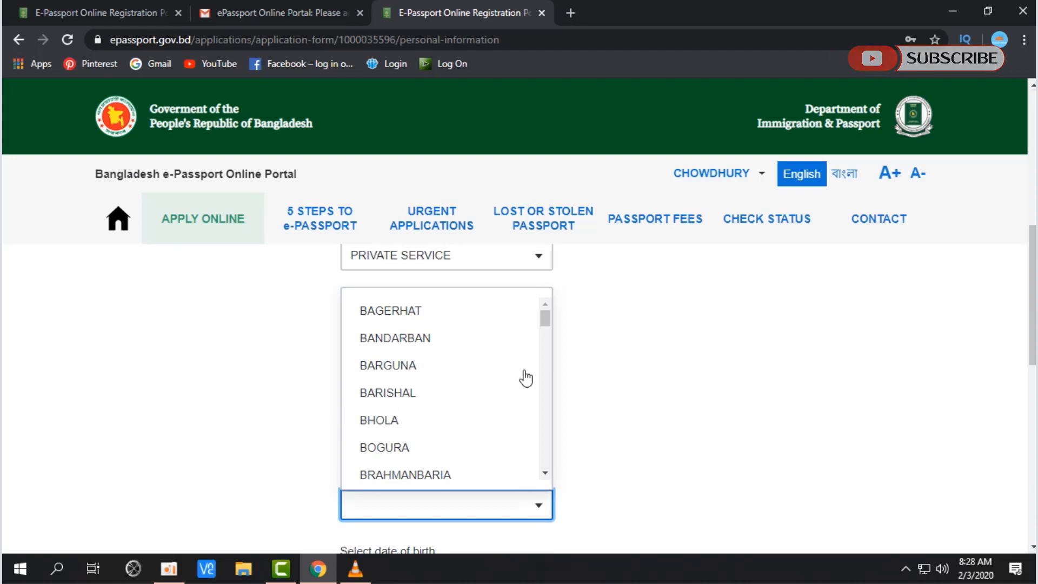
pyautogui.scroll(-5, 526, 377)
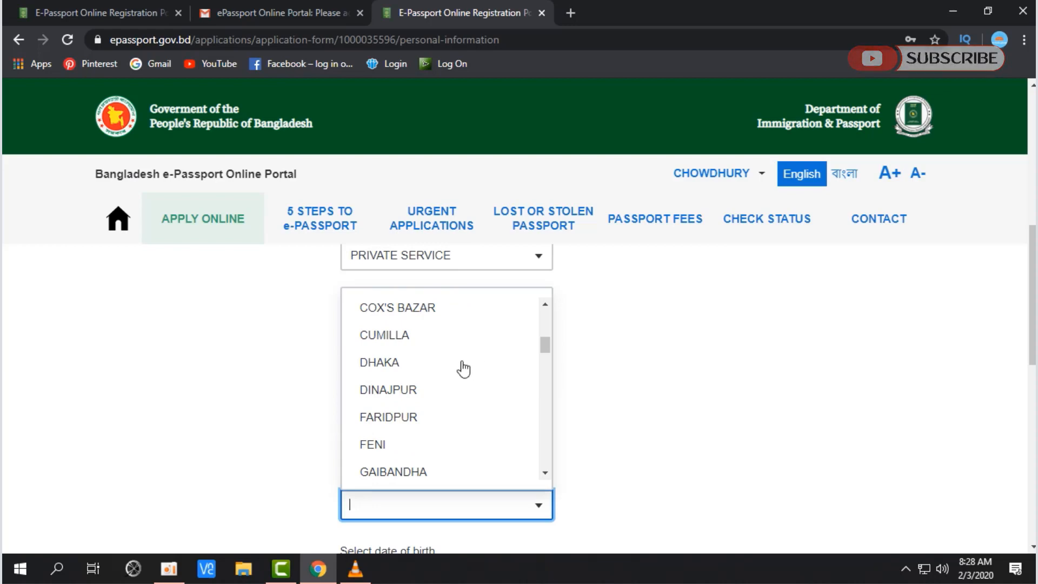
pyautogui.click(420, 363)
pyautogui.scroll(-4, 767, 411)
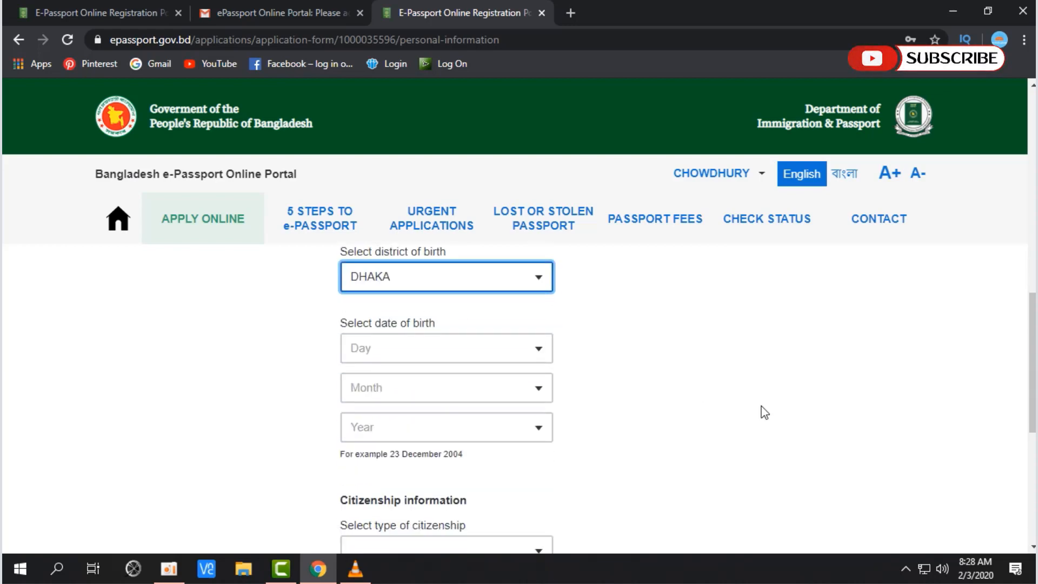
pyautogui.moveTo(346, 328); pyautogui.dragTo(461, 325)
pyautogui.click(668, 346)
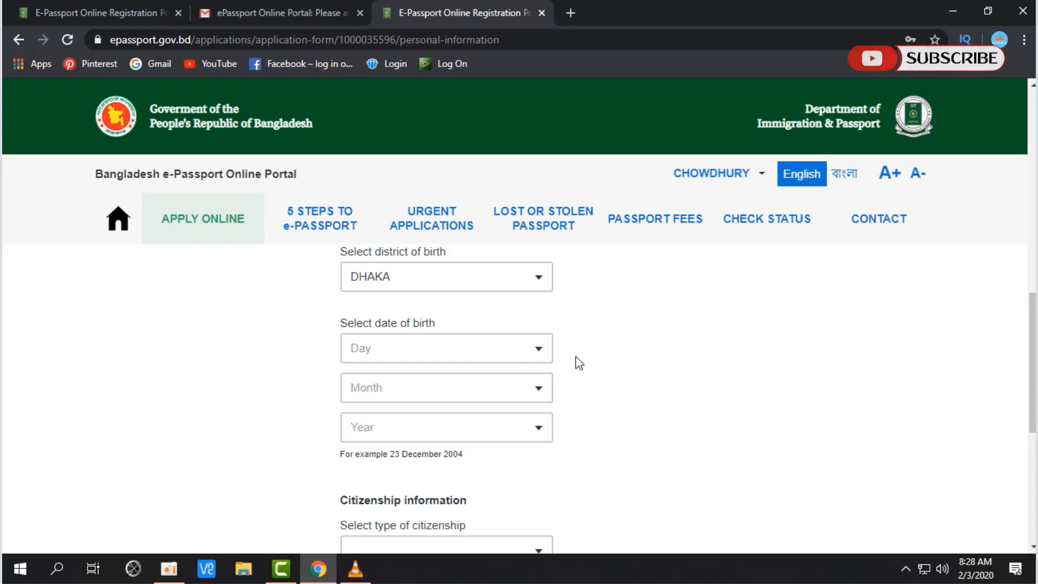
pyautogui.click(538, 350)
pyautogui.moveTo(547, 324); pyautogui.dragTo(547, 447)
pyautogui.click(491, 473)
pyautogui.scroll(-3, 430, 319)
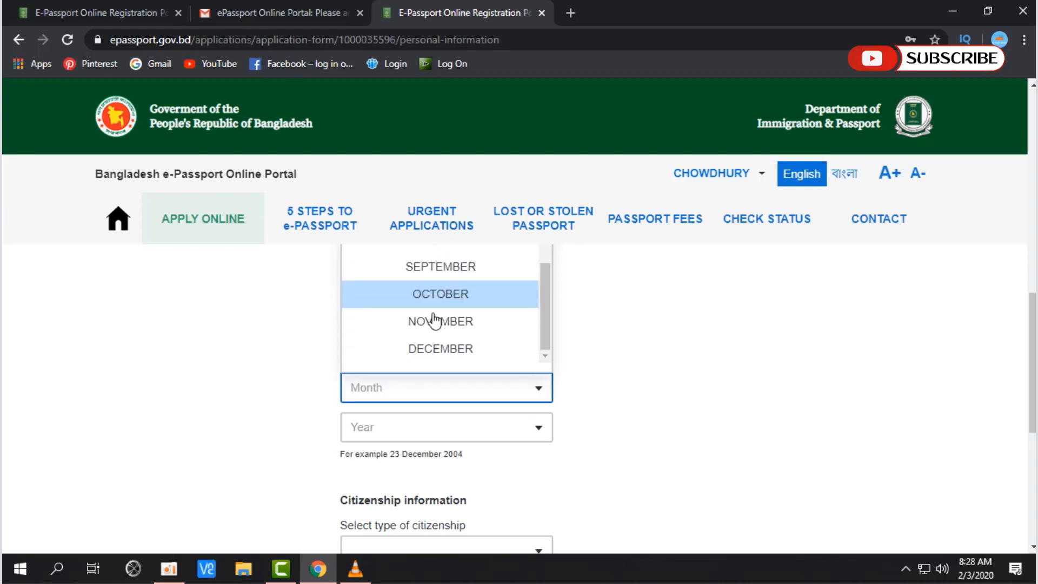
pyautogui.click(447, 347)
pyautogui.click(531, 433)
pyautogui.scroll(-8, 500, 377)
pyautogui.scroll(-4, 500, 377)
pyautogui.click(496, 389)
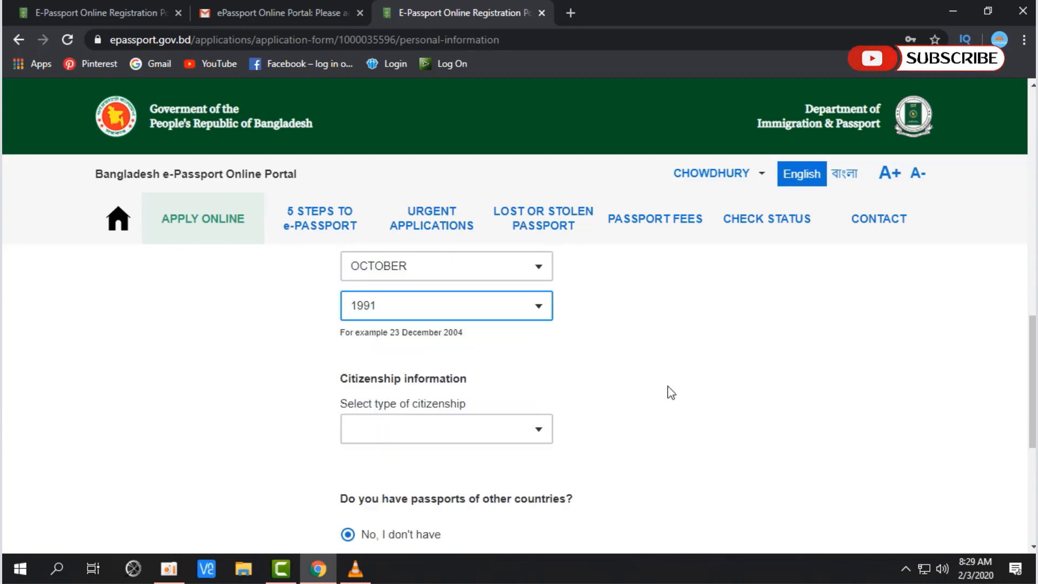
pyautogui.scroll(-1, 667, 386)
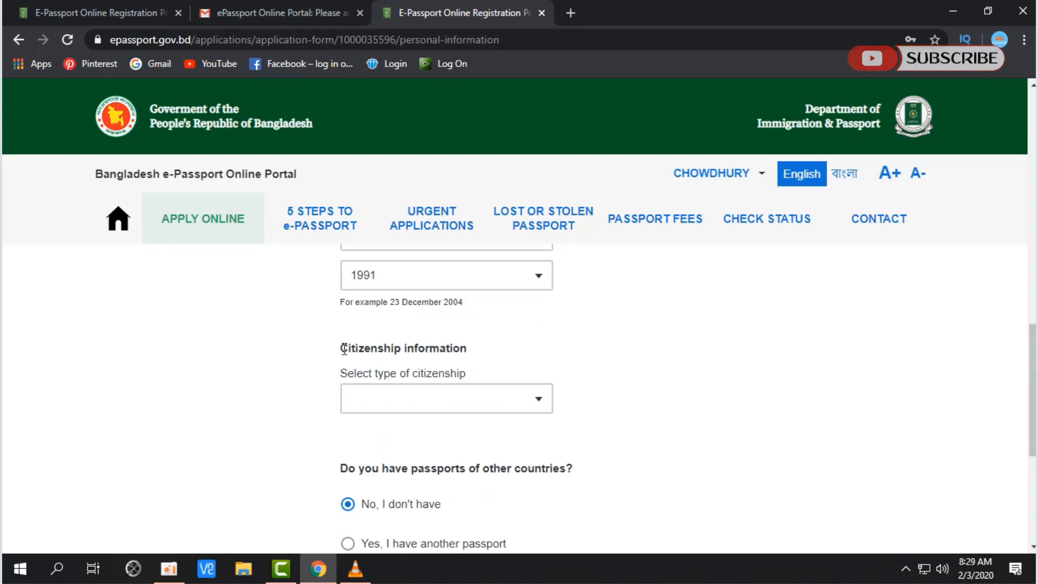
pyautogui.moveTo(344, 348); pyautogui.dragTo(463, 387)
# Step: Choose BY BIRTH as the type of citizenship
pyautogui.click(538, 408)
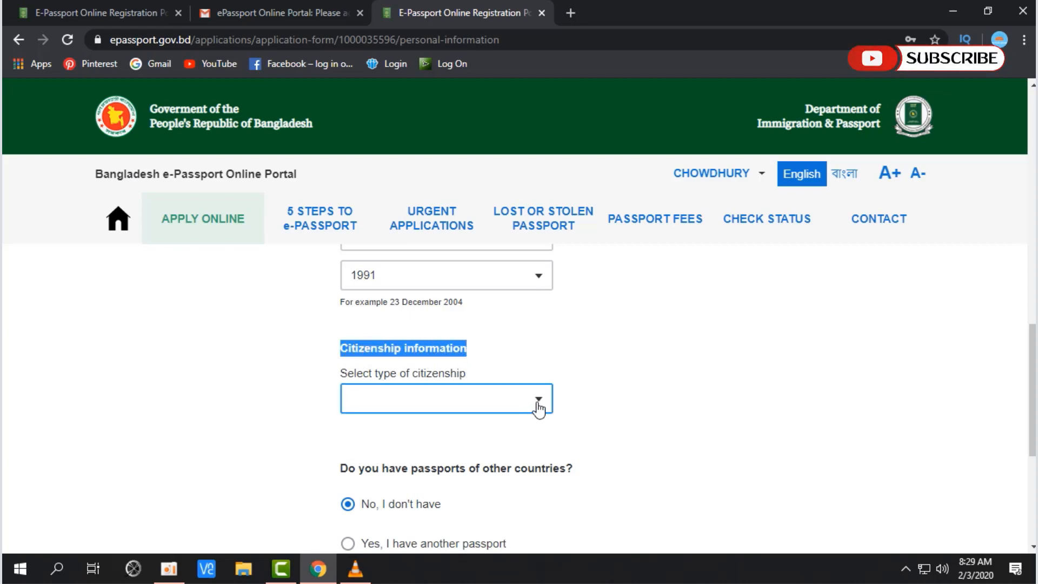
pyautogui.click(628, 393)
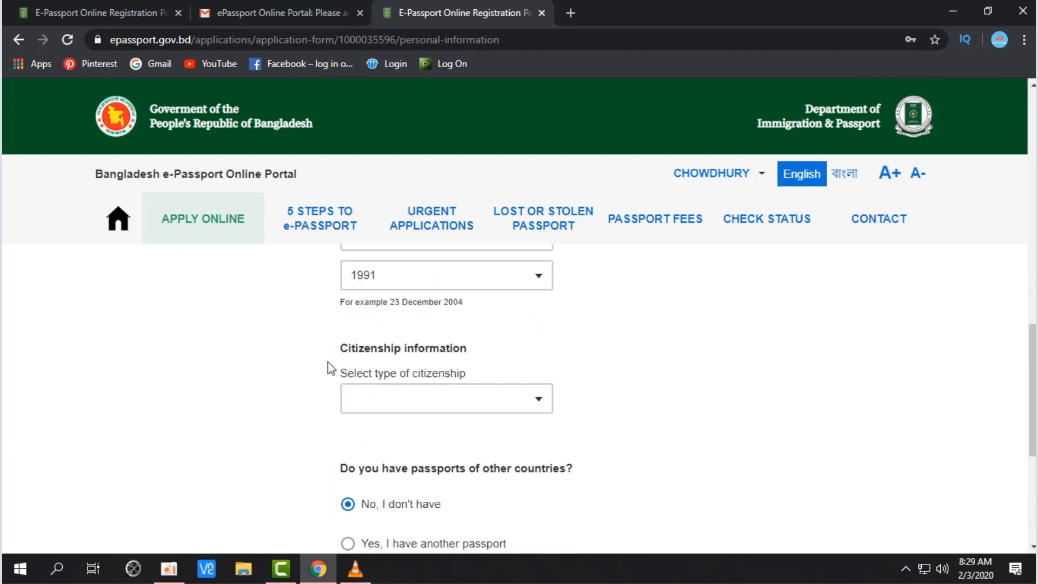
pyautogui.moveTo(348, 372); pyautogui.dragTo(456, 379)
pyautogui.click(544, 406)
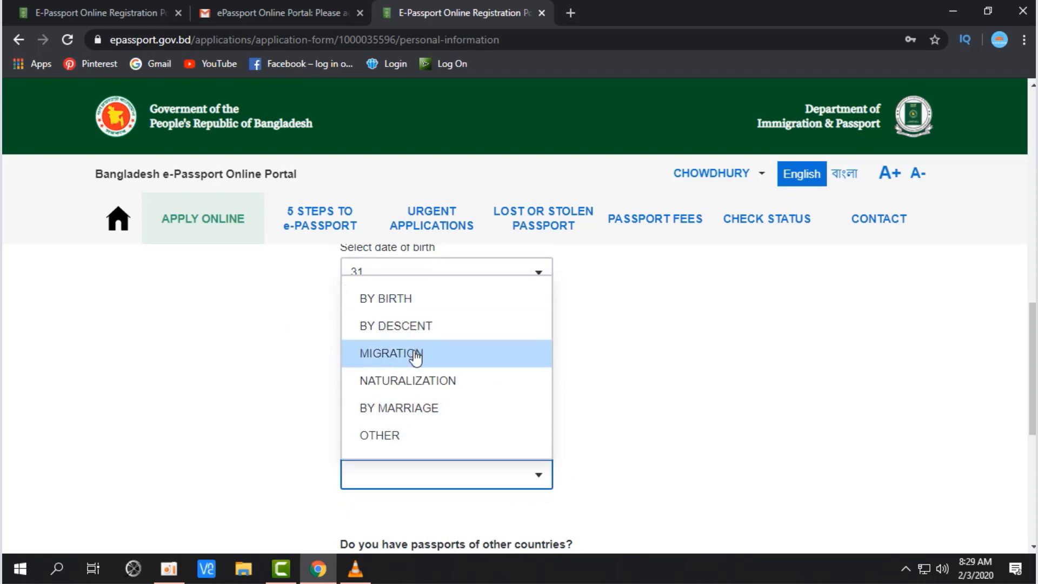
pyautogui.click(425, 299)
pyautogui.scroll(-4, 644, 368)
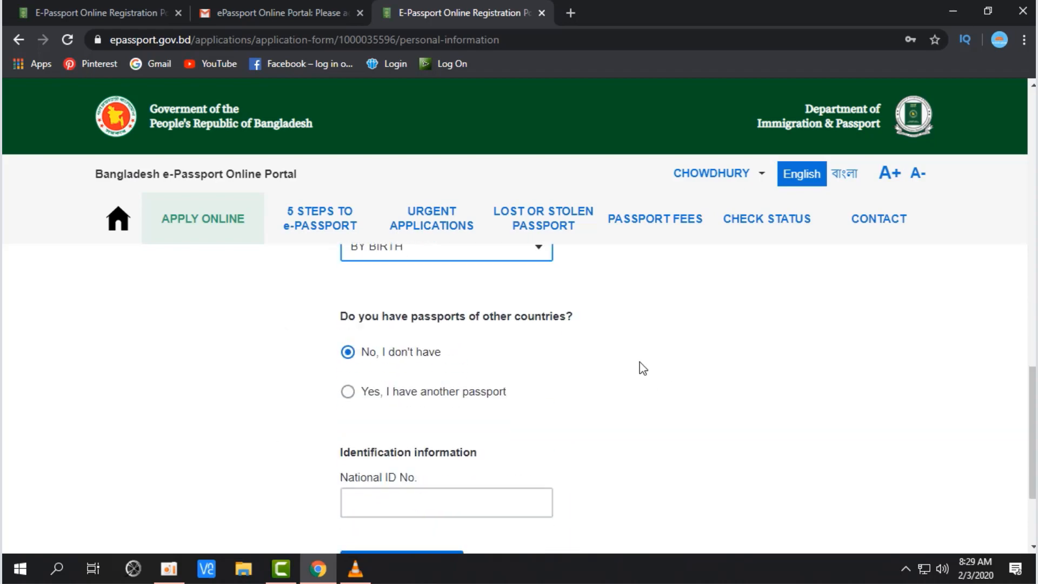
# Step: Try answering Yes to holding another country's passport, viewing its country and number fields
pyautogui.moveTo(345, 318); pyautogui.dragTo(584, 319)
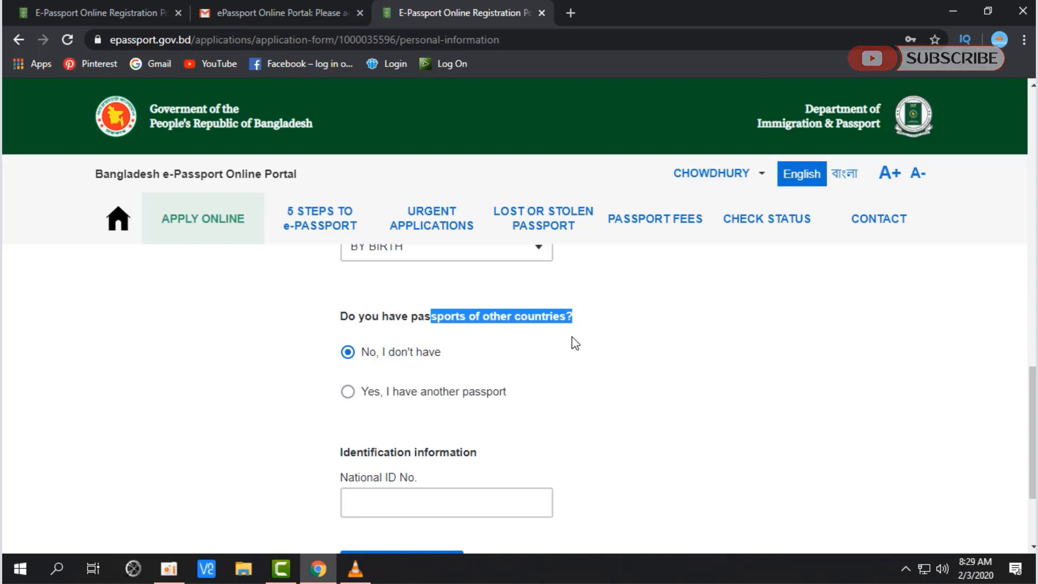
pyautogui.scroll(-1, 575, 344)
pyautogui.click(474, 319)
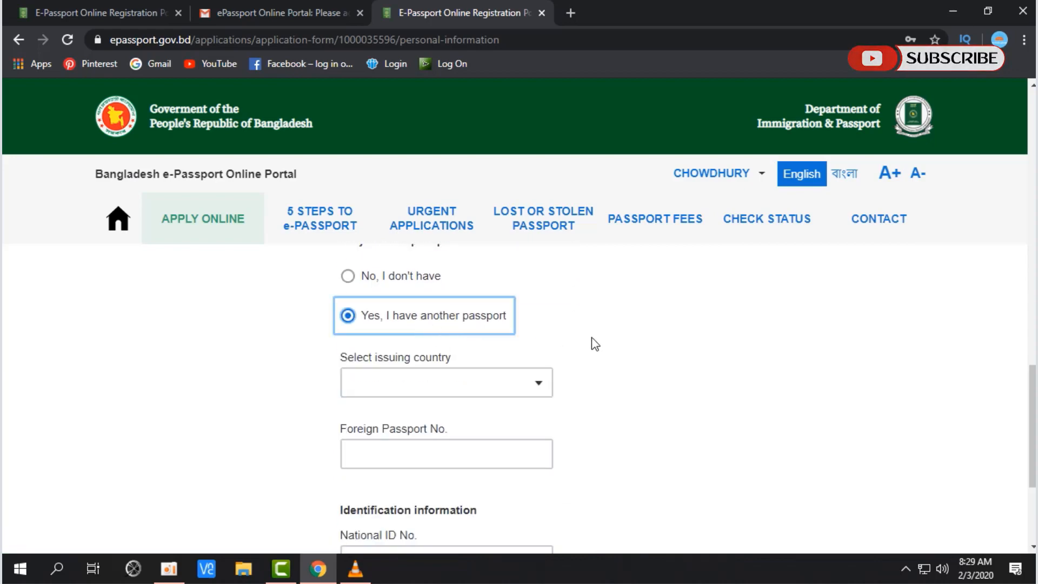
pyautogui.scroll(-1, 595, 343)
pyautogui.click(526, 306)
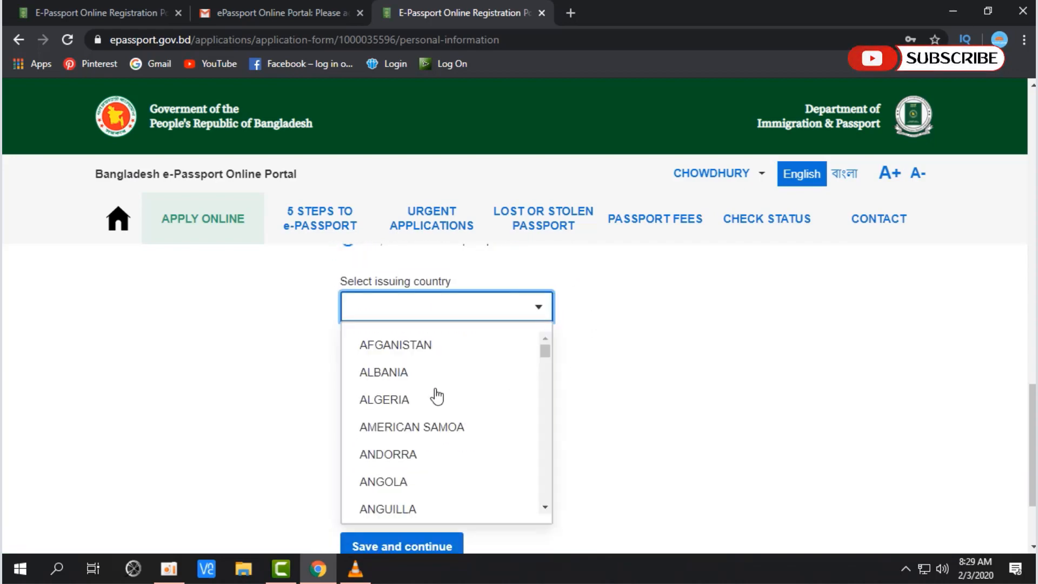
pyautogui.click(708, 380)
pyautogui.click(516, 378)
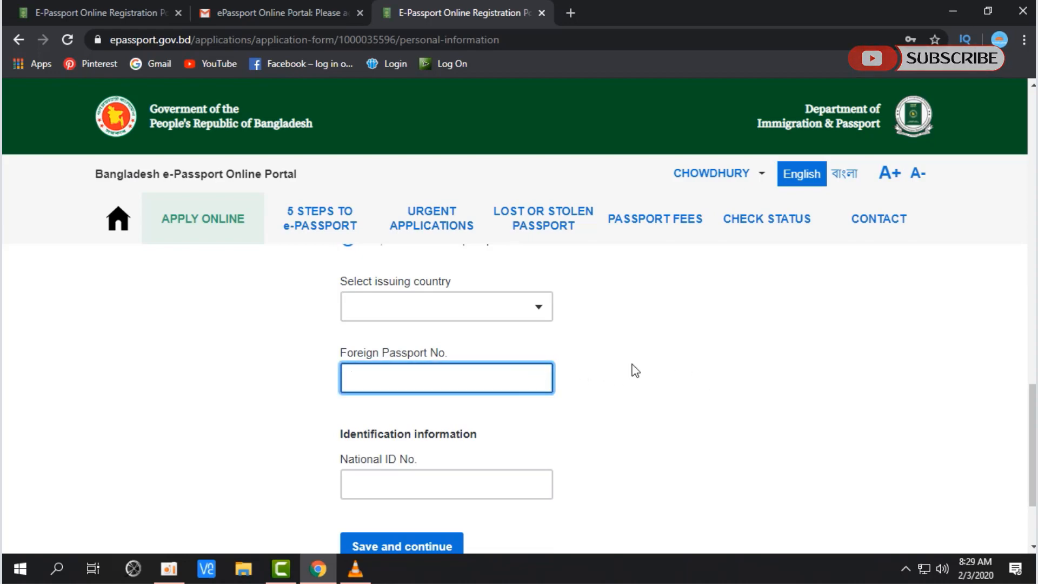
# Step: Switch the other-passport answer back to 'No, I don't have'
pyautogui.scroll(-1, 635, 371)
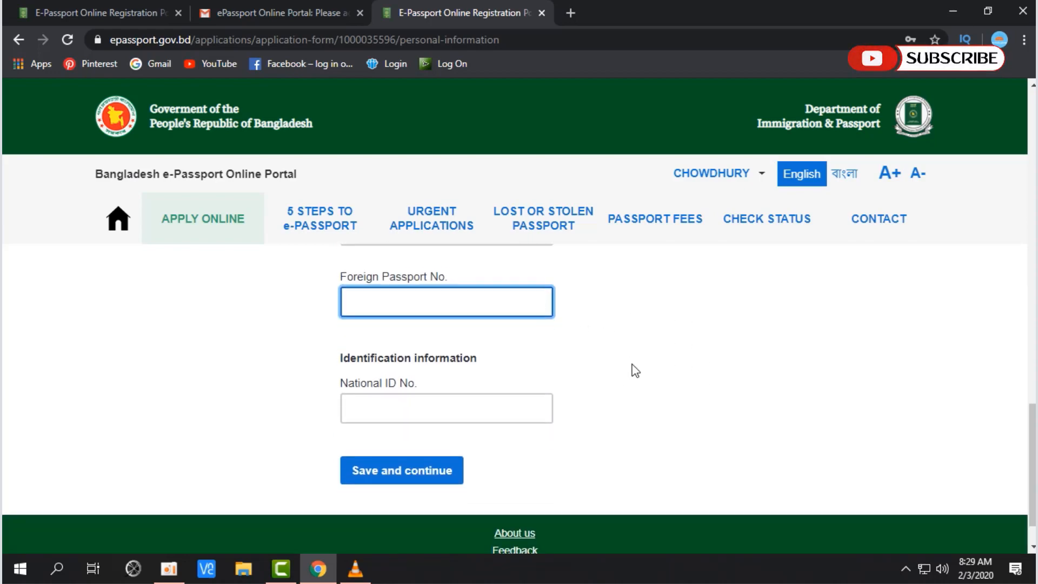
pyautogui.scroll(1, 498, 382)
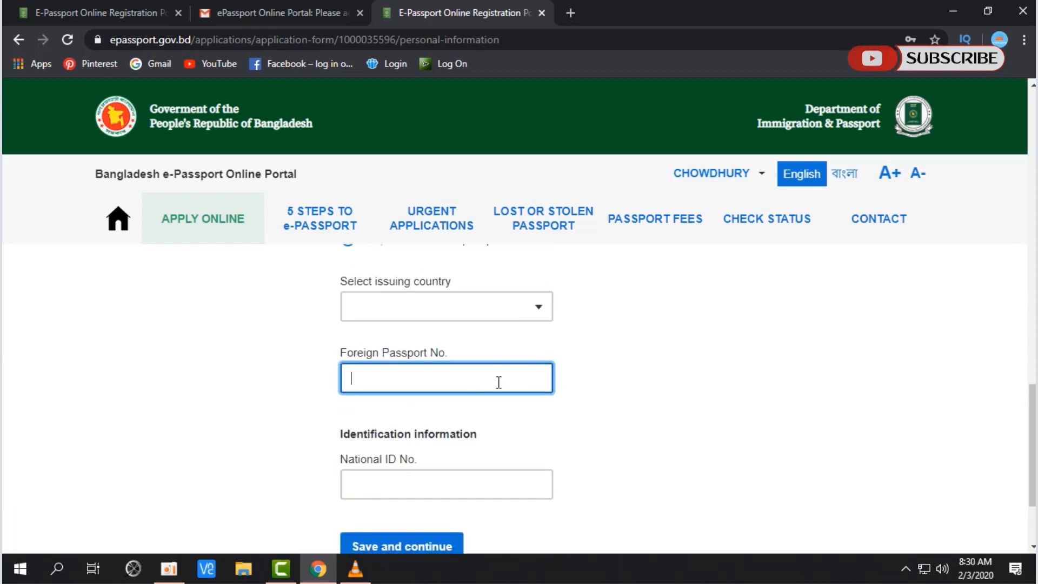
pyautogui.click(509, 486)
pyautogui.scroll(3, 620, 387)
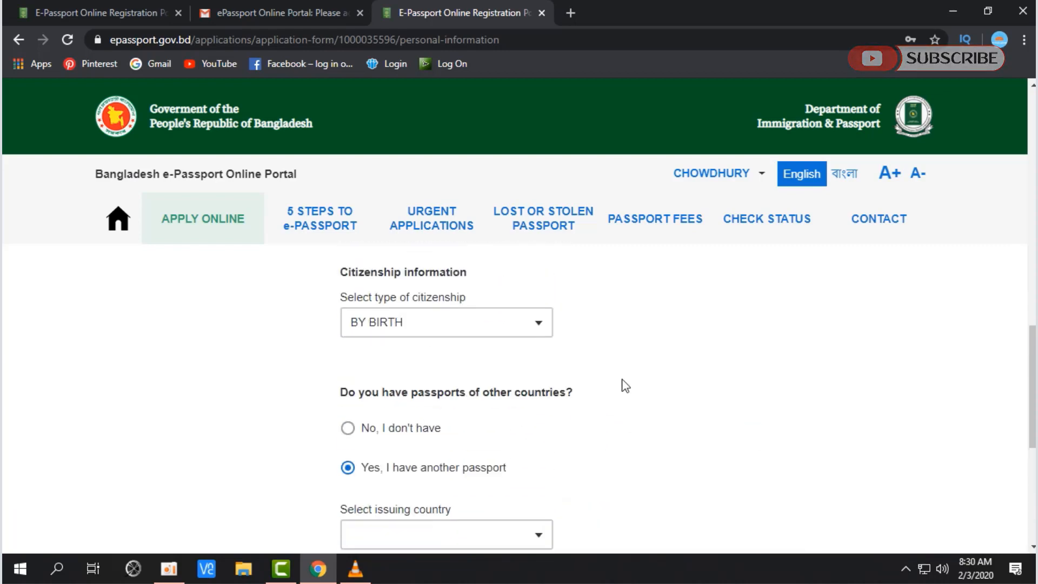
pyautogui.scroll(-1, 620, 387)
pyautogui.click(385, 361)
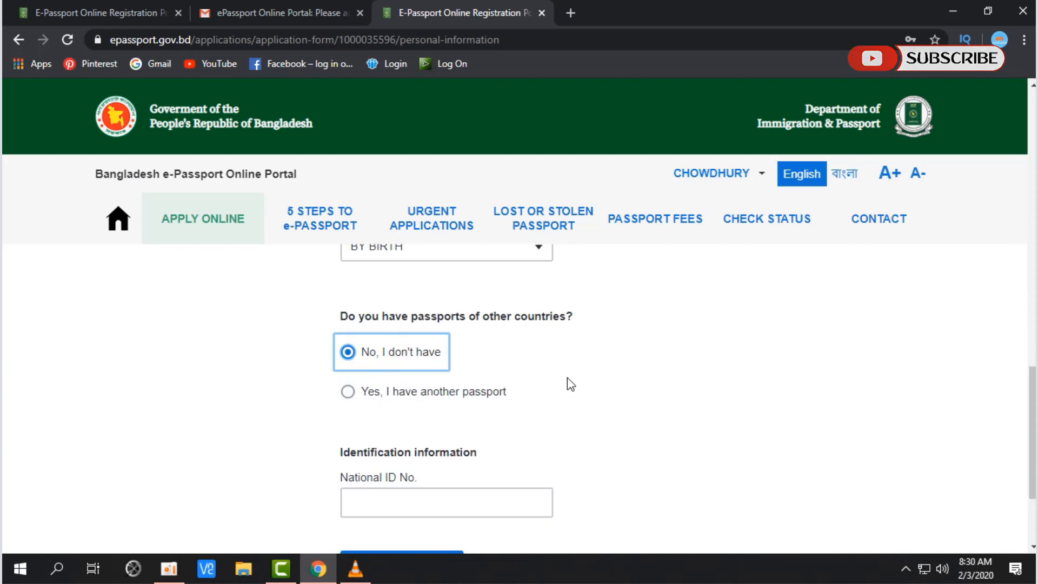
pyautogui.scroll(-3, 568, 383)
pyautogui.click(479, 362)
# Step: Enter the National ID number and save the personal information
pyautogui.write('5')
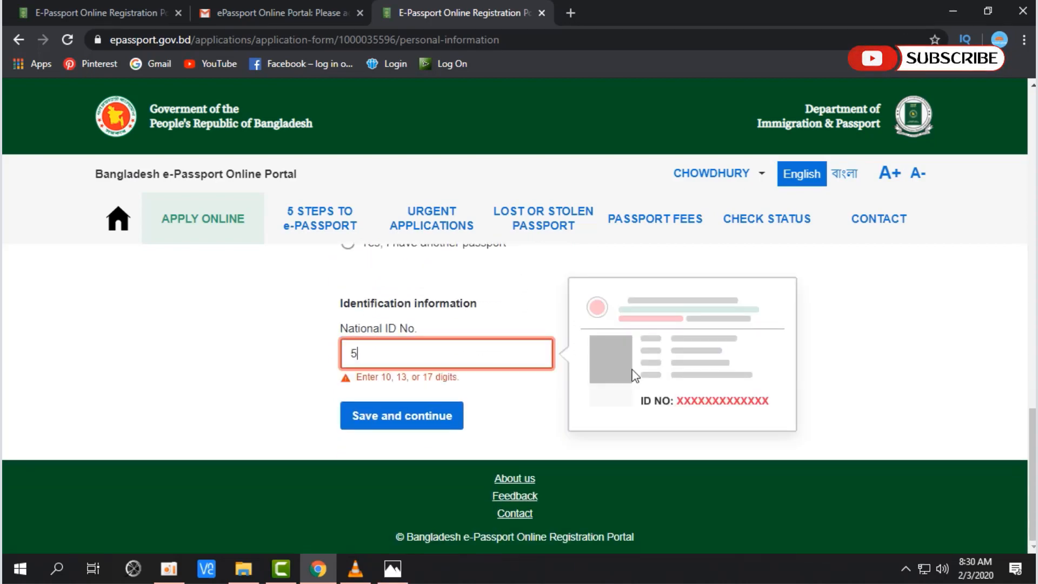
pyautogui.write('4')
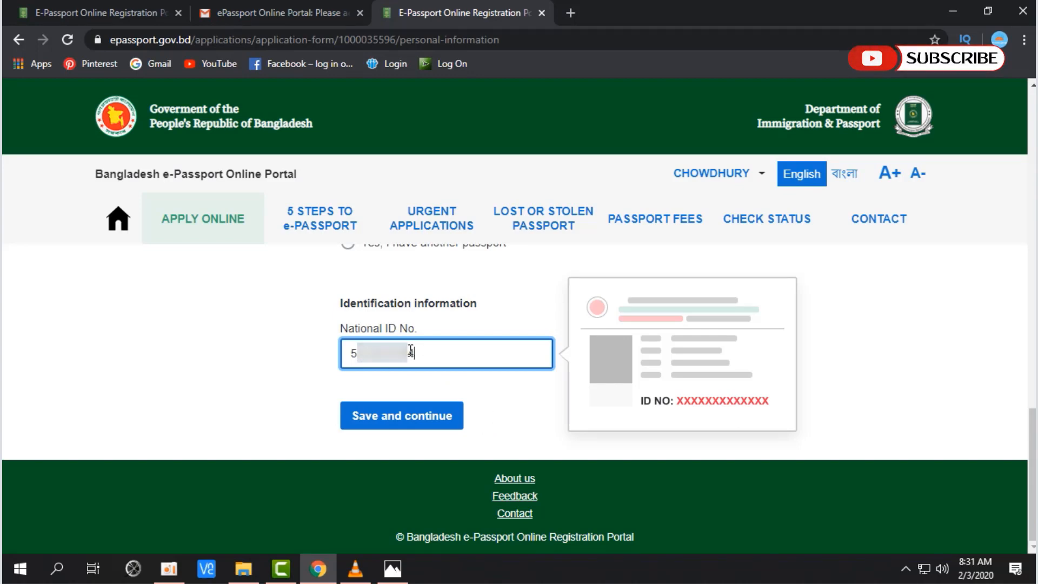
pyautogui.moveTo(382, 328); pyautogui.dragTo(423, 330)
pyautogui.click(440, 417)
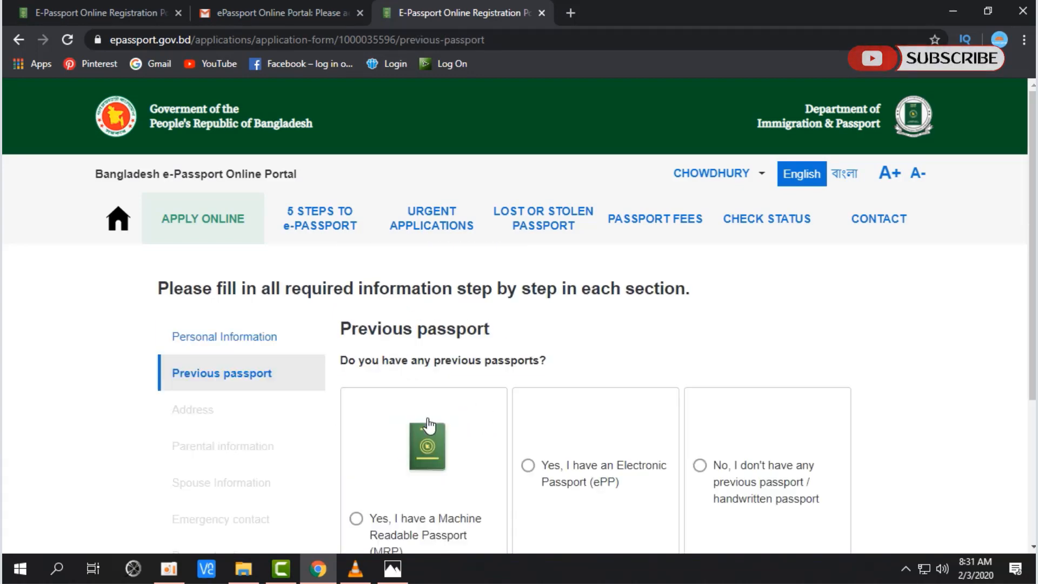
# Step: Answer the previous-passport question with Machine Readable Passport (MRP)
pyautogui.scroll(-3, 470, 419)
pyautogui.scroll(3, 472, 419)
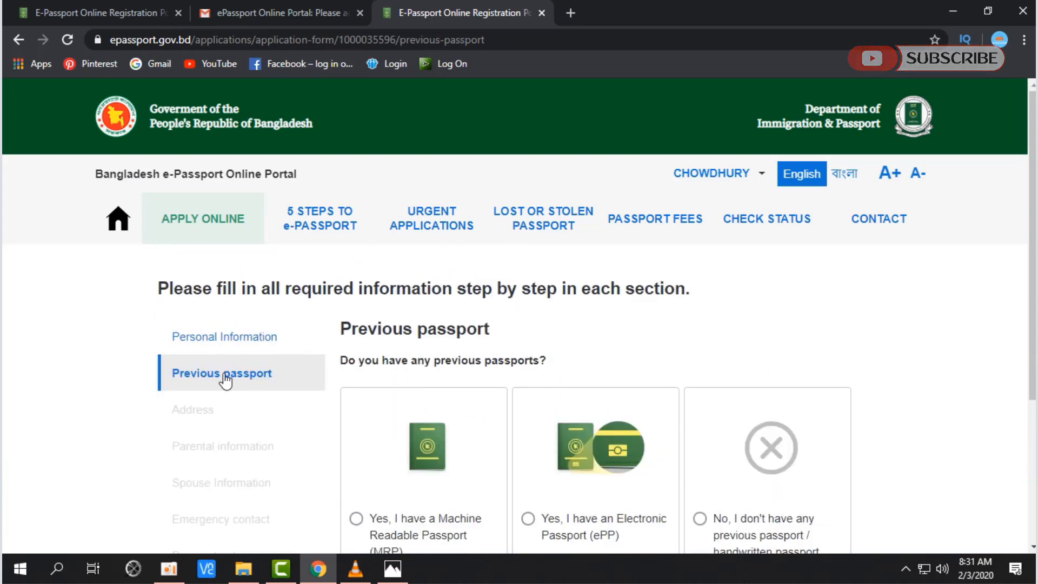
pyautogui.scroll(-2, 301, 376)
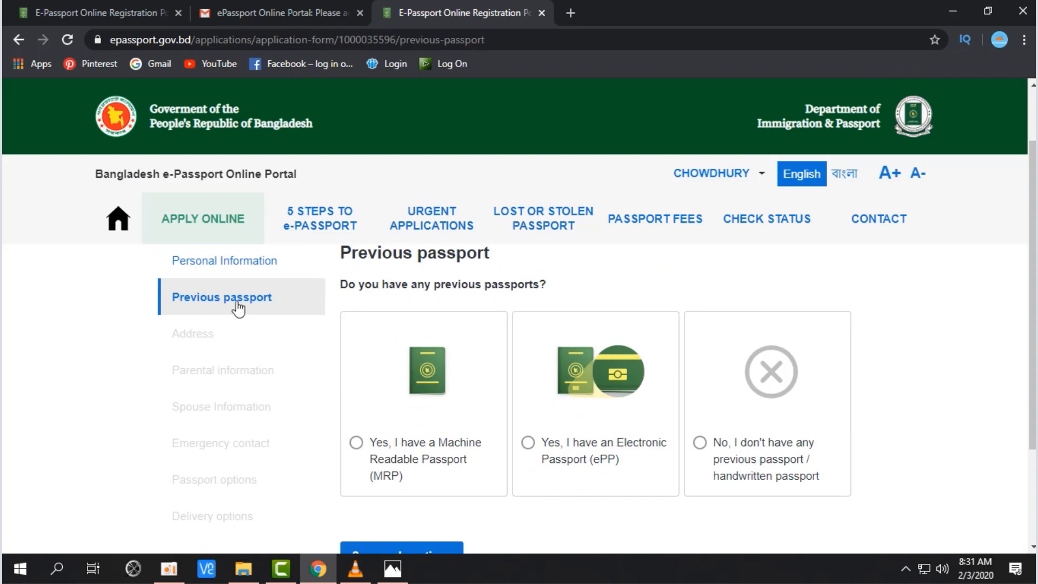
pyautogui.scroll(2, 373, 281)
pyautogui.moveTo(341, 358); pyautogui.dragTo(556, 368)
pyautogui.scroll(-1, 557, 368)
pyautogui.scroll(-1, 557, 368)
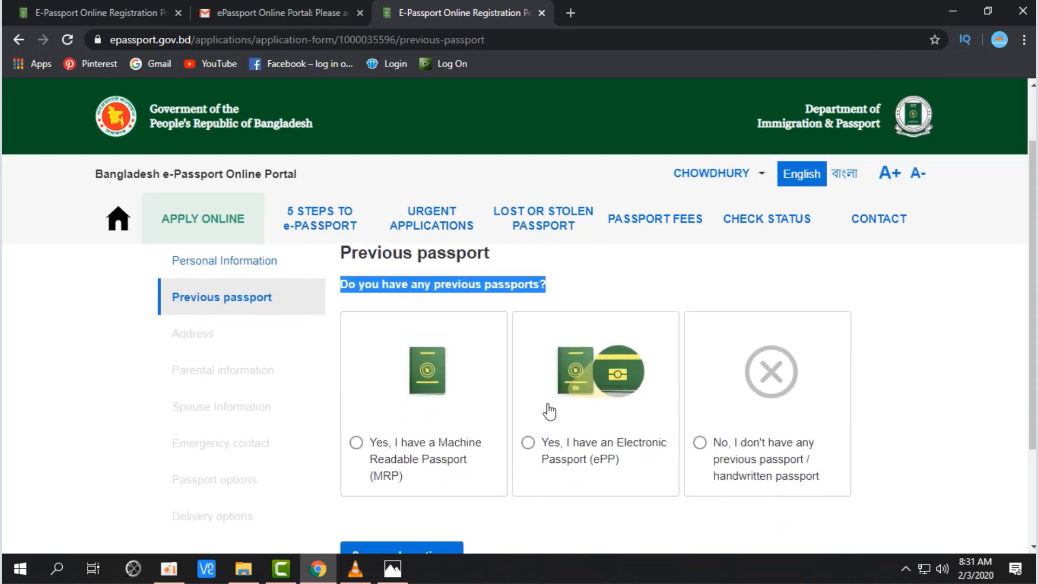
pyautogui.click(446, 459)
# Step: Try the Electronic Passport and no-previous-passport answers, then return to MRP
pyautogui.scroll(-1, 430, 394)
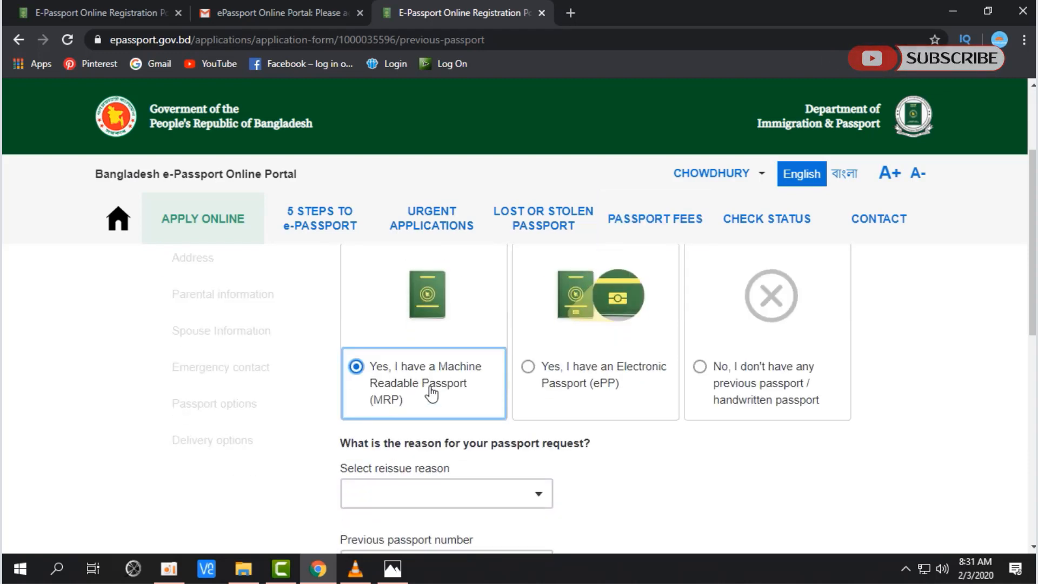
pyautogui.click(599, 385)
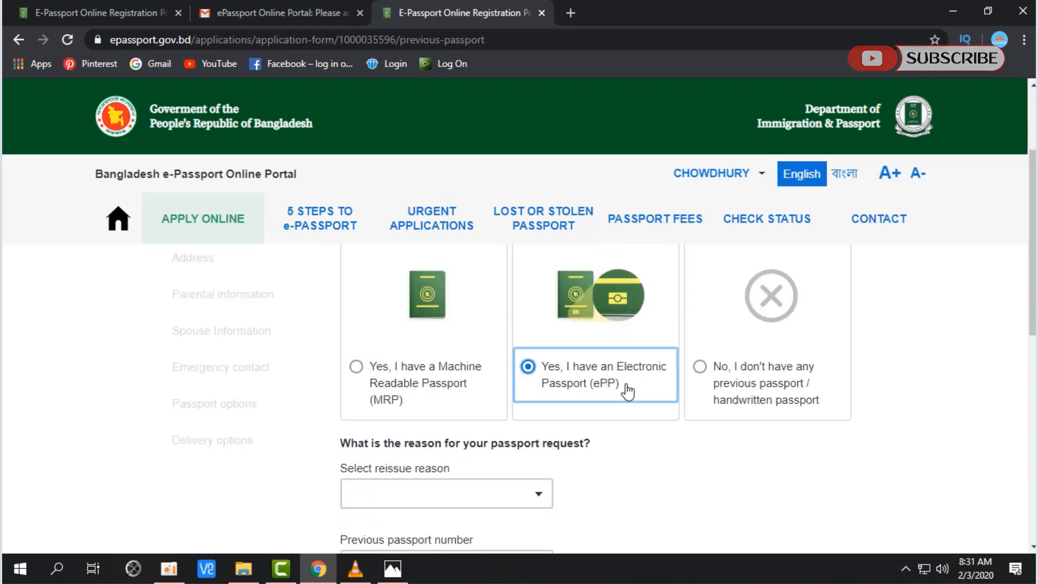
pyautogui.click(784, 385)
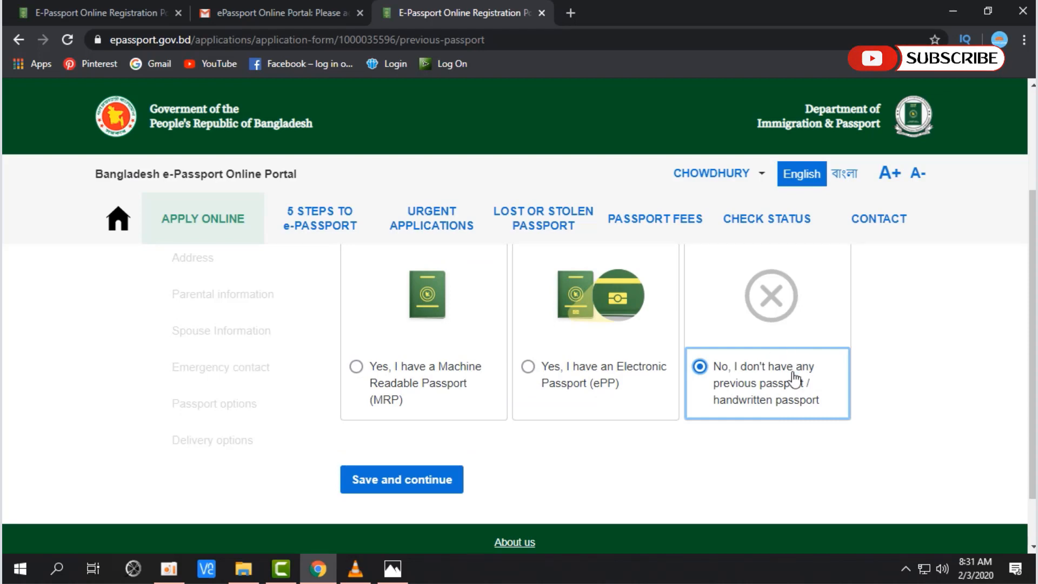
pyautogui.click(414, 384)
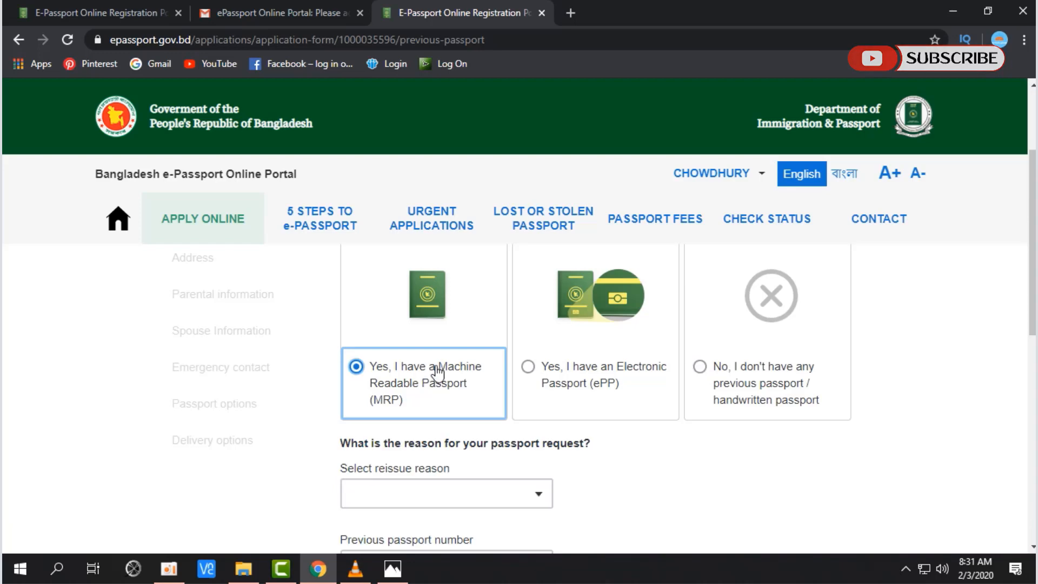
pyautogui.scroll(-3, 437, 373)
pyautogui.moveTo(341, 292); pyautogui.dragTo(593, 297)
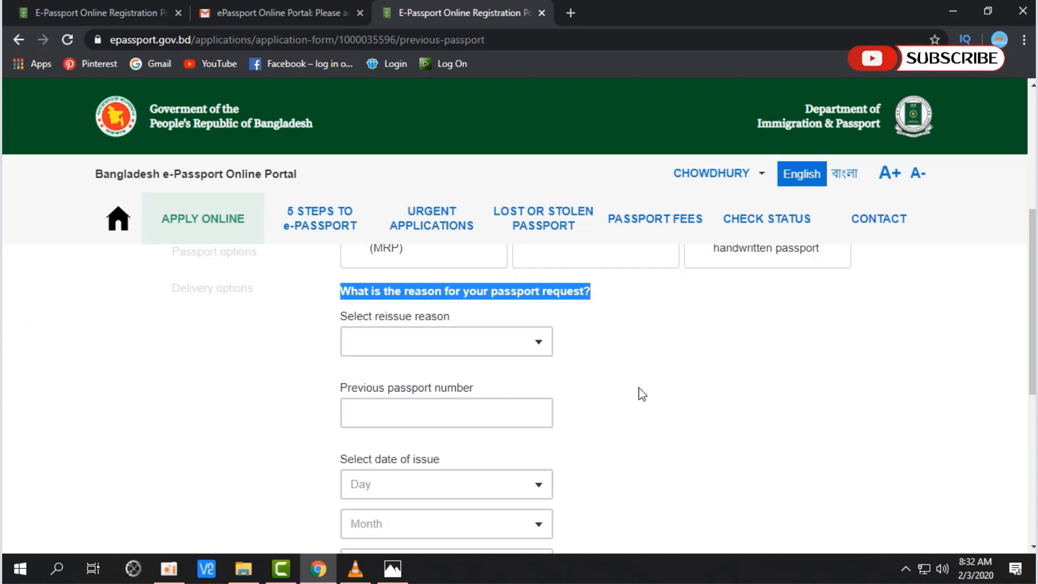
# Step: Choose EXPIRED as the reissue reason and enter the previous passport number
pyautogui.scroll(3, 642, 394)
pyautogui.scroll(-1, 651, 428)
pyautogui.click(654, 431)
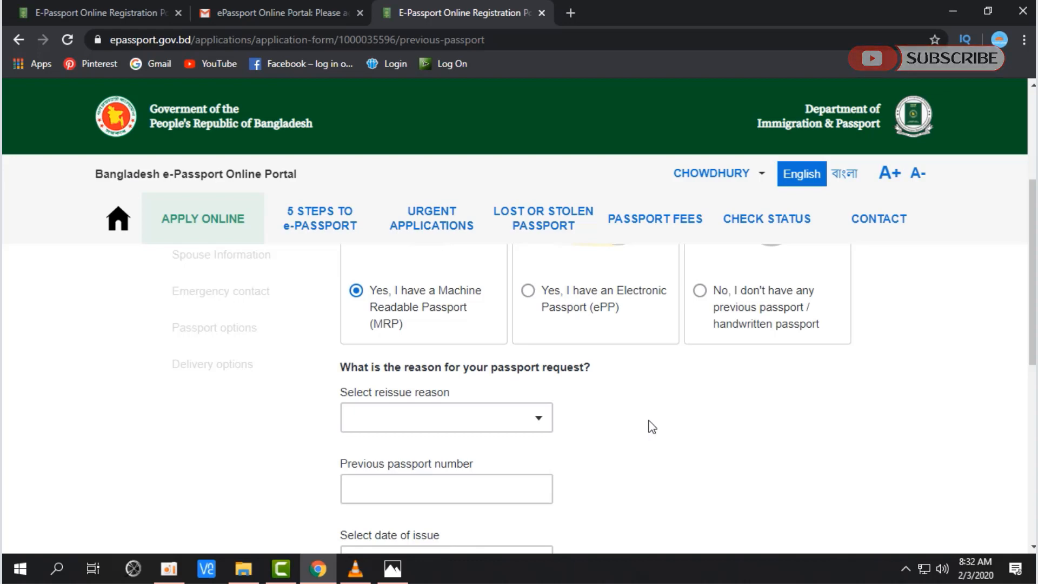
pyautogui.click(541, 419)
pyautogui.scroll(2, 702, 412)
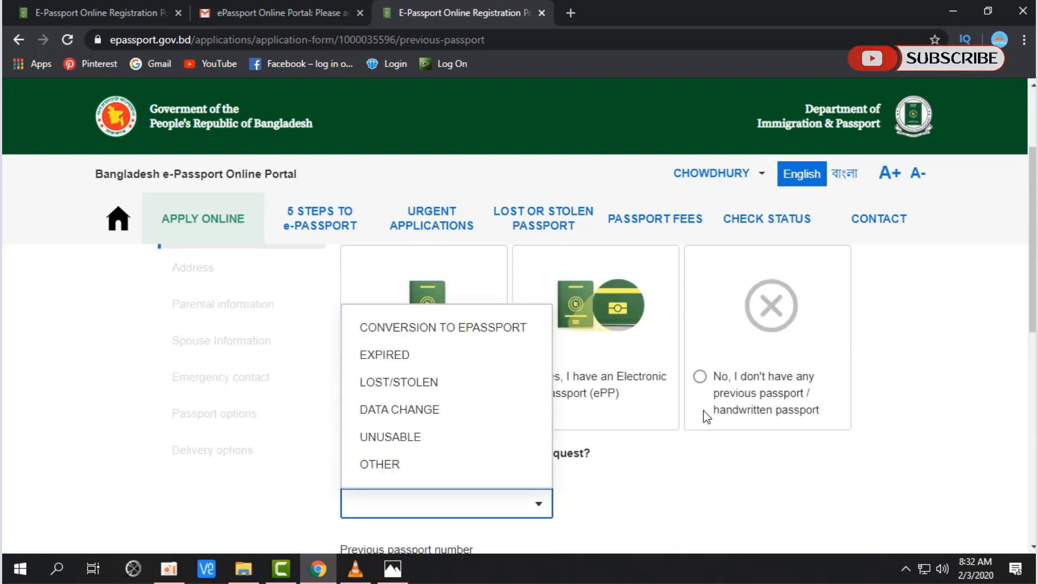
pyautogui.scroll(-1, 702, 418)
pyautogui.scroll(1, 706, 415)
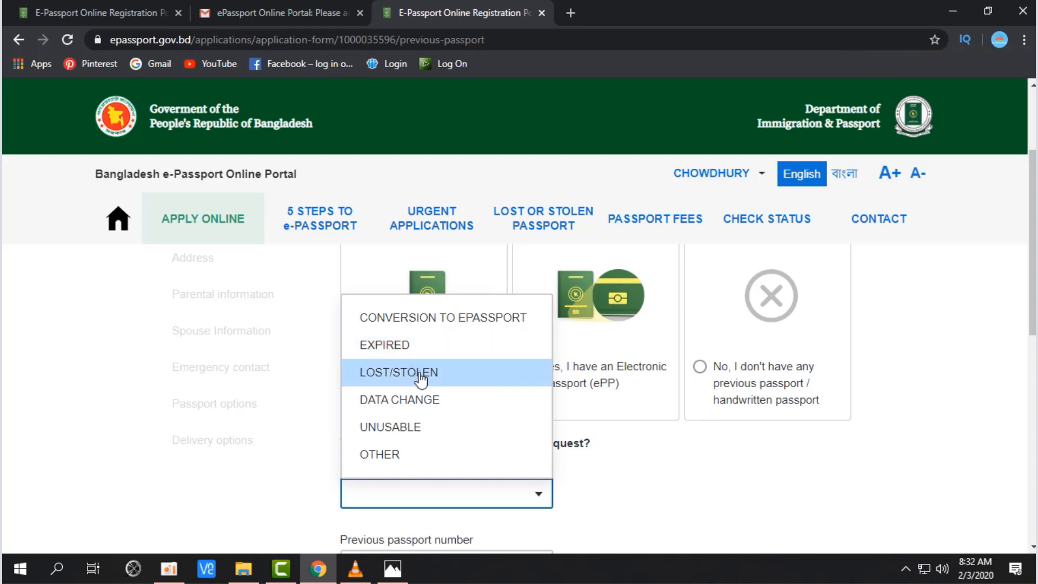
pyautogui.click(400, 346)
pyautogui.scroll(-4, 400, 353)
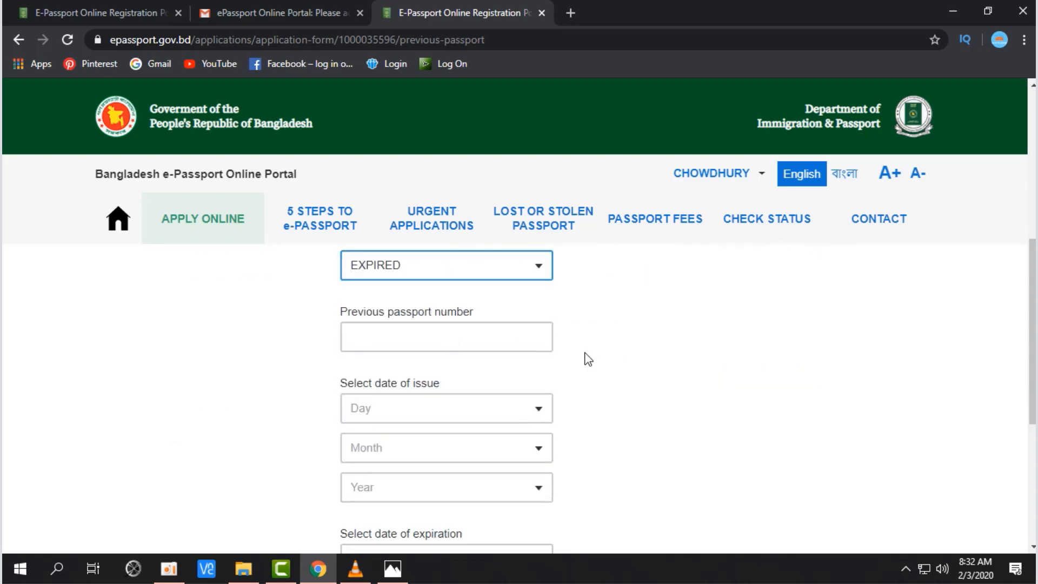
pyautogui.moveTo(341, 312); pyautogui.dragTo(479, 311)
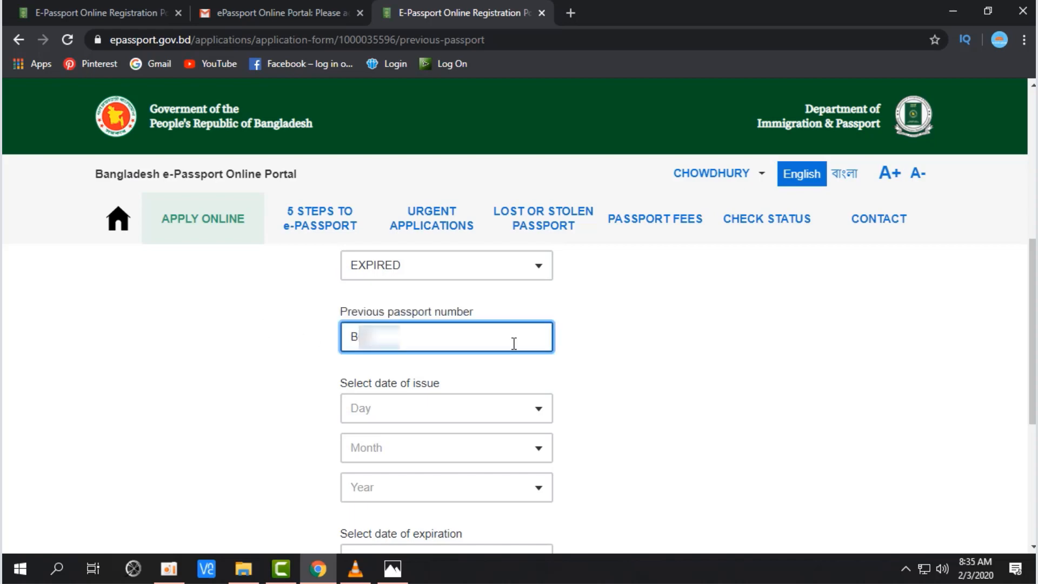
pyautogui.write('26')
pyautogui.scroll(-2, 621, 351)
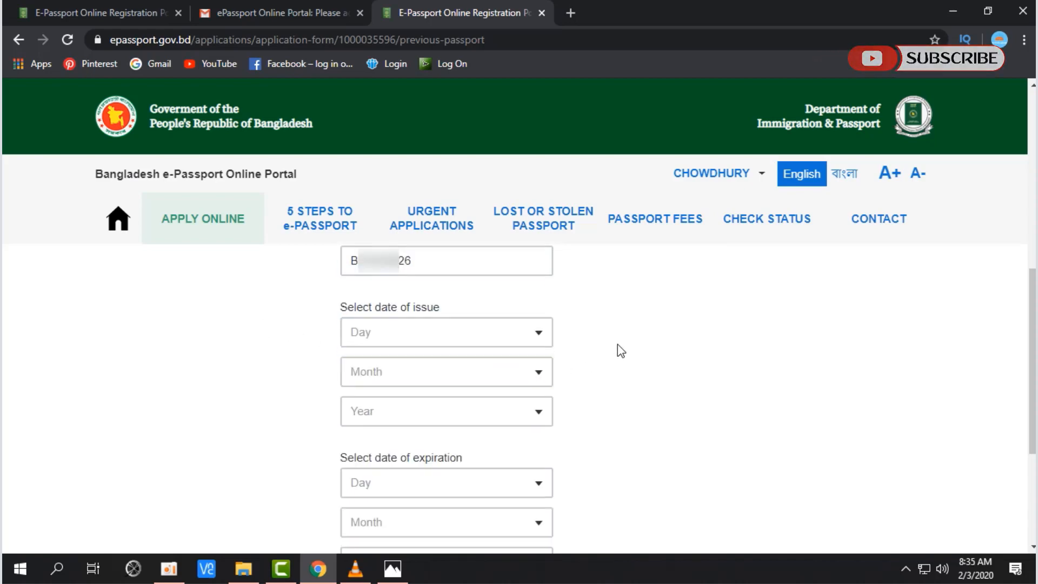
# Step: Set the previous passport's issue date to 1 OCTOBER 2014
pyautogui.moveTo(340, 307); pyautogui.dragTo(435, 308)
pyautogui.click(650, 381)
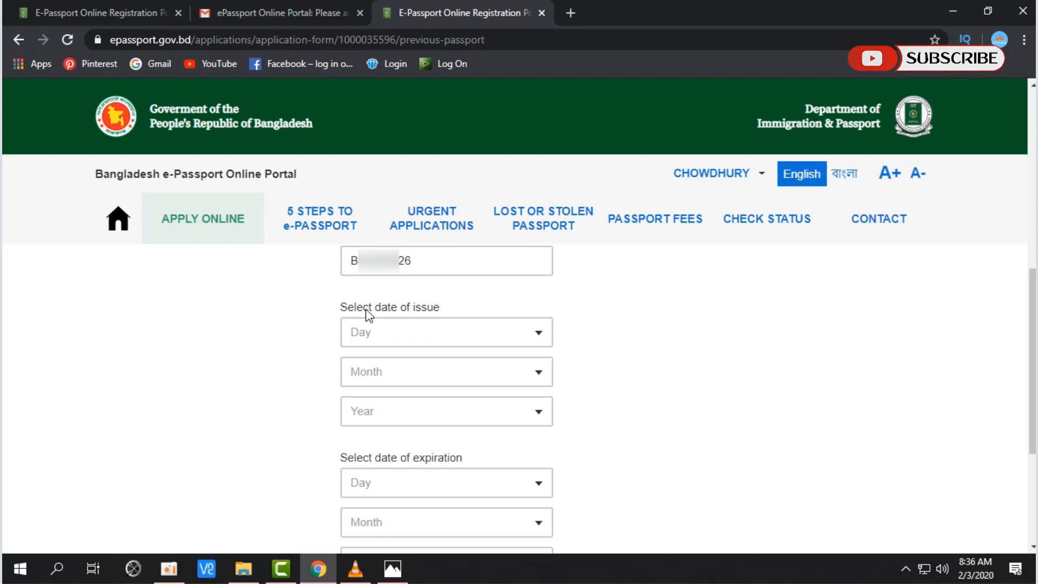
pyautogui.click(540, 339)
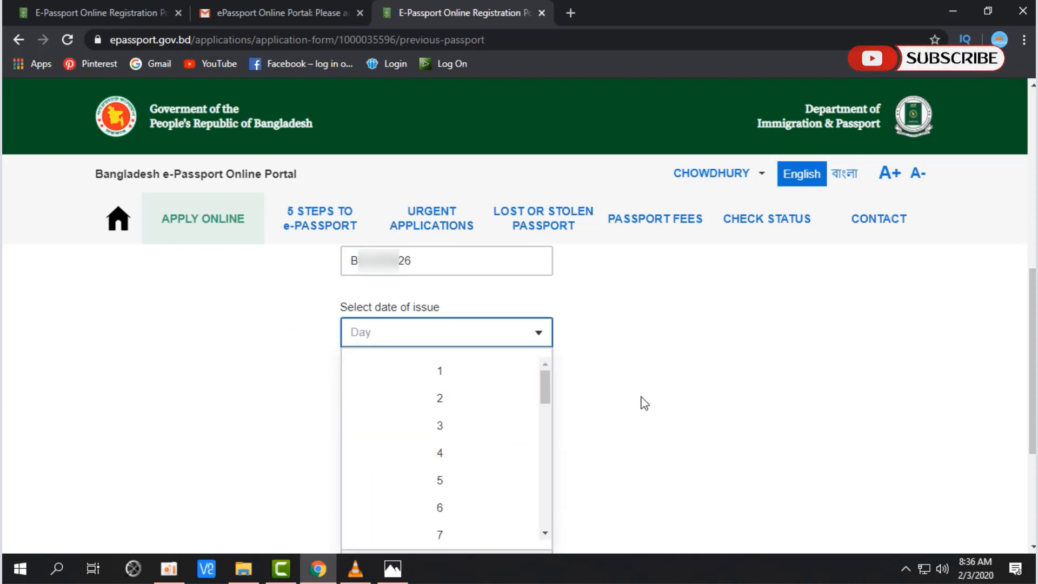
pyautogui.scroll(-2, 645, 403)
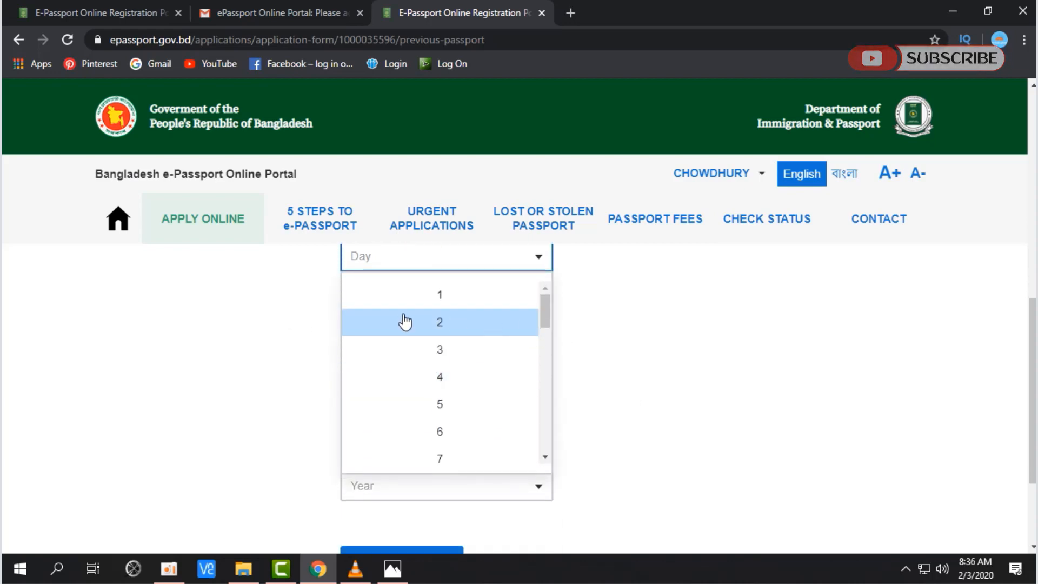
pyautogui.click(417, 295)
pyautogui.click(539, 297)
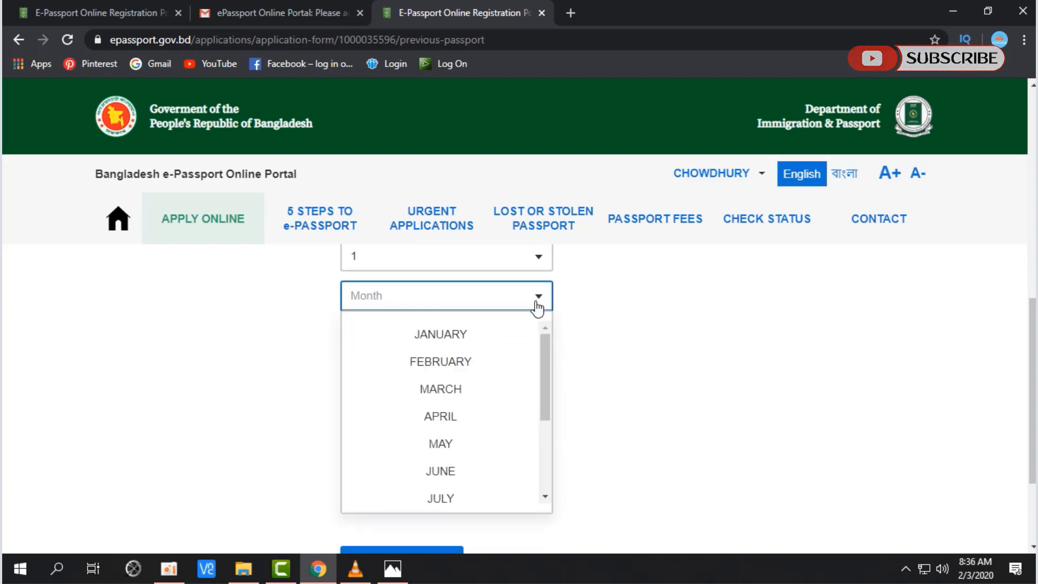
pyautogui.scroll(-3, 551, 425)
pyautogui.scroll(3, 503, 414)
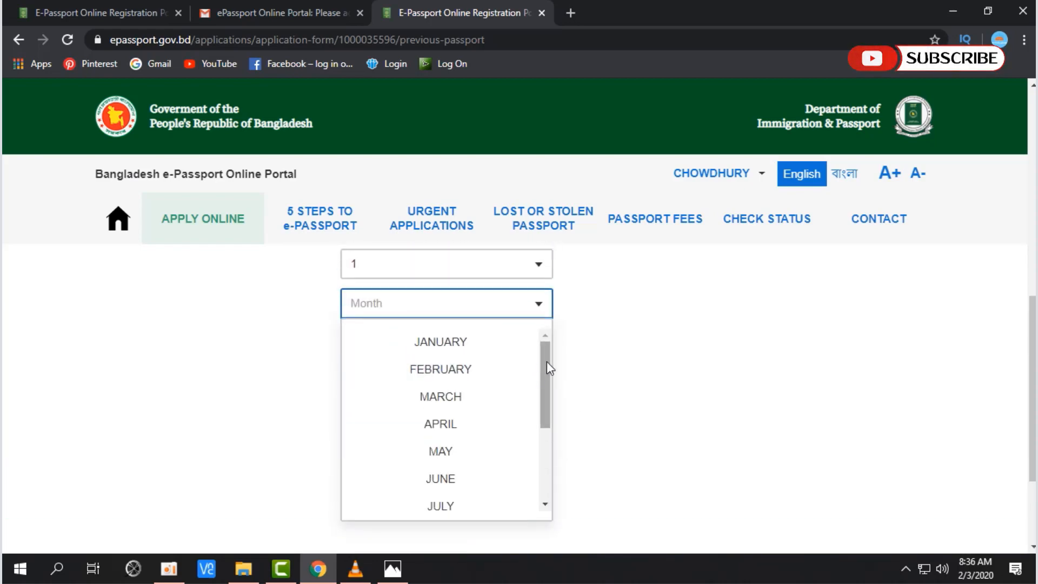
pyautogui.scroll(-3, 546, 379)
pyautogui.click(430, 454)
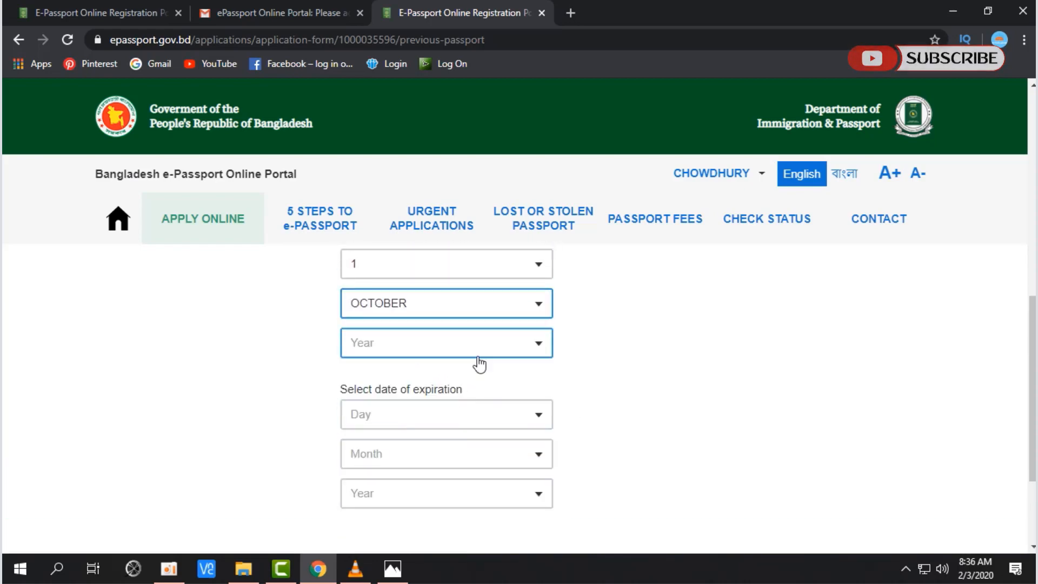
pyautogui.click(538, 344)
pyautogui.click(479, 313)
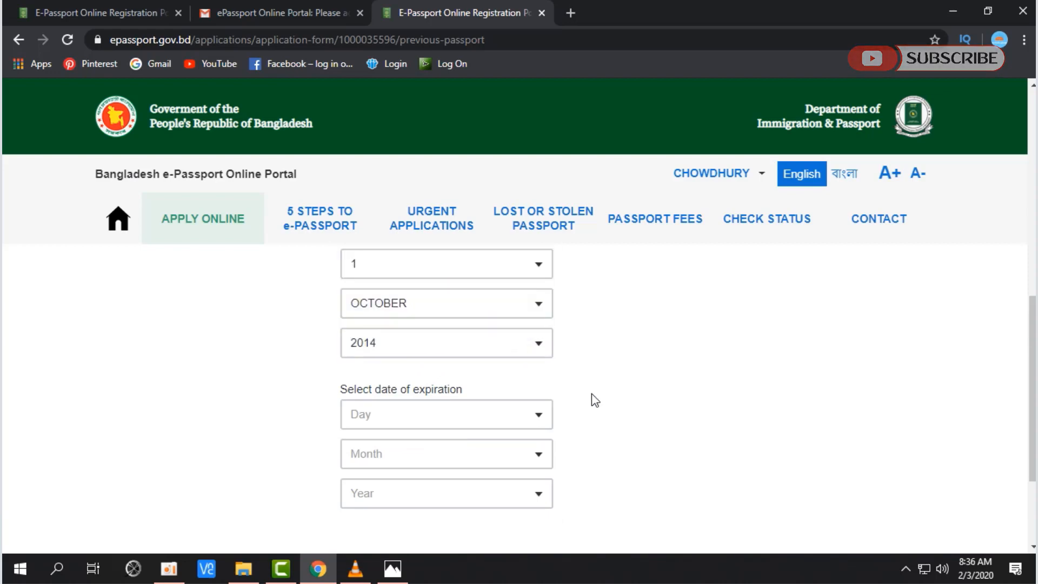
pyautogui.scroll(-2, 591, 397)
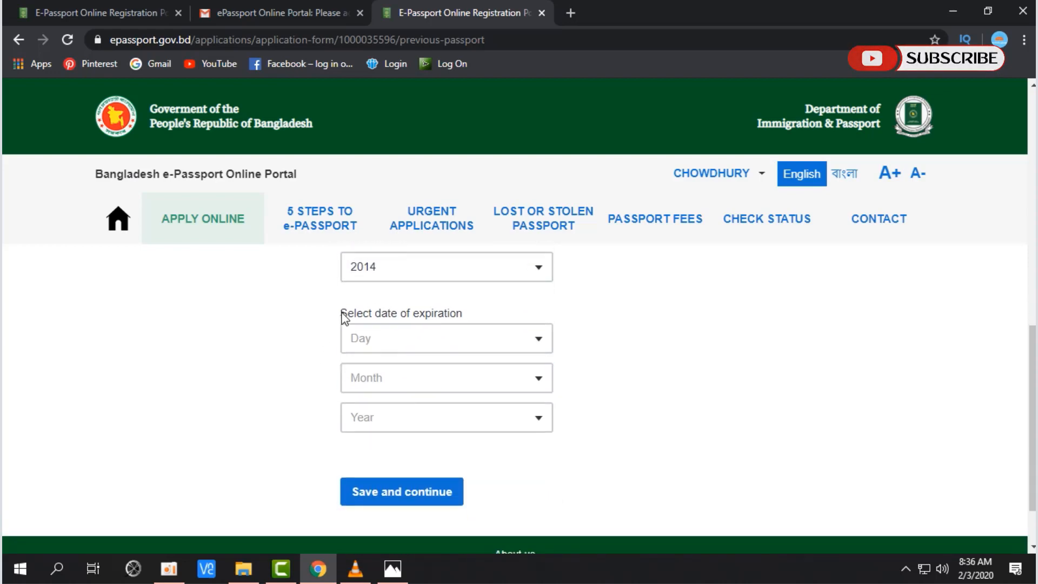
# Step: Set the expiration date to 30 SEPTEMBER 2019 and save the previous passport details
pyautogui.moveTo(342, 315); pyautogui.dragTo(473, 318)
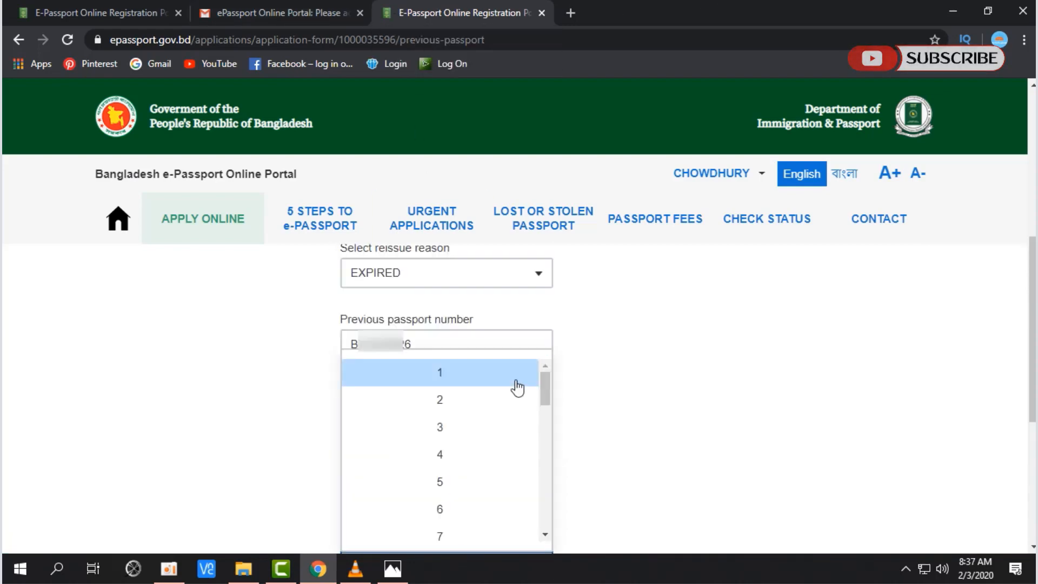
pyautogui.scroll(-10, 518, 388)
pyautogui.click(489, 346)
pyautogui.click(432, 454)
pyautogui.scroll(-3, 512, 387)
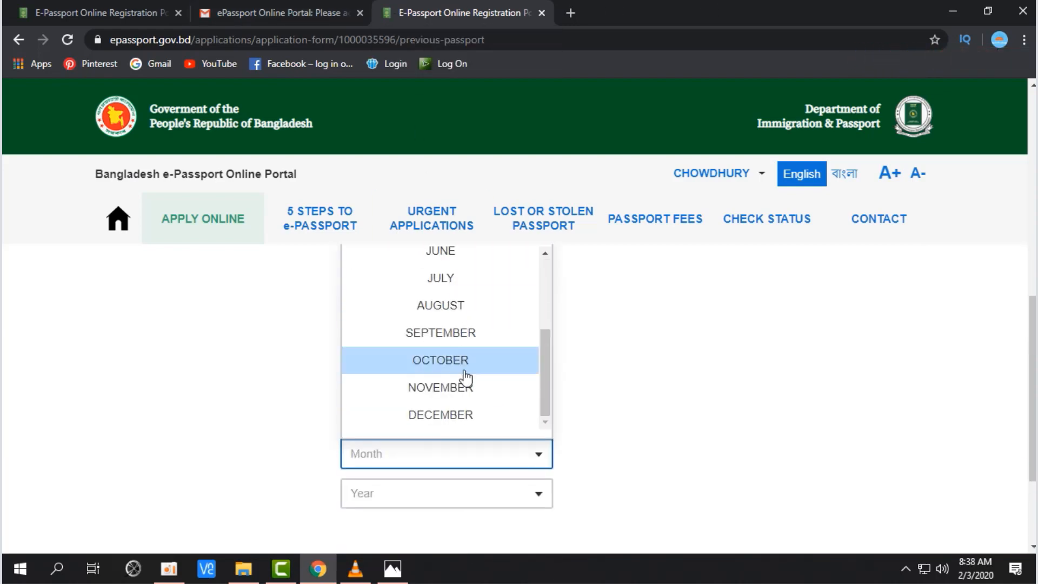
pyautogui.click(440, 333)
pyautogui.scroll(-3, 491, 352)
pyautogui.click(492, 346)
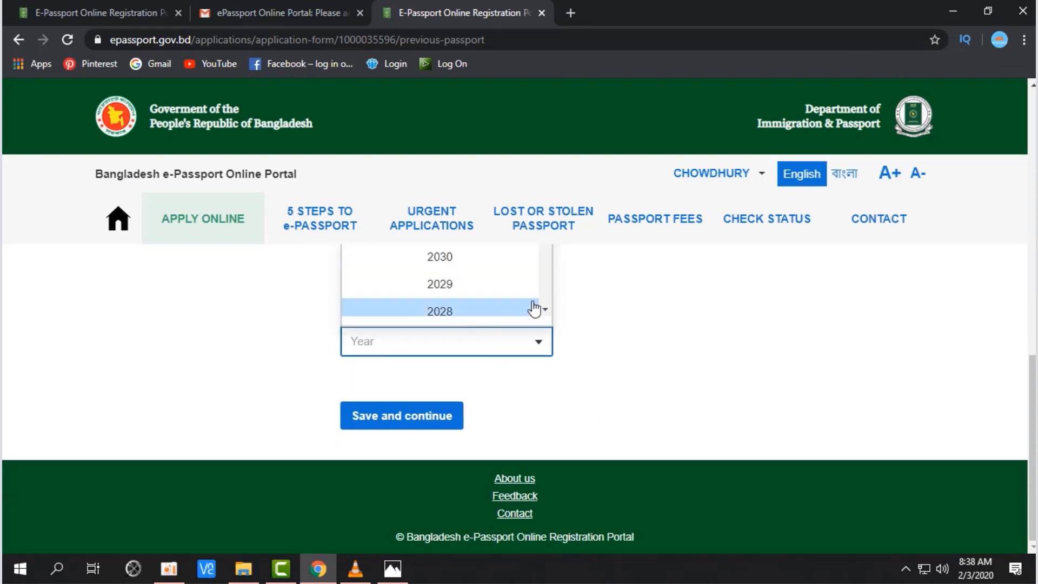
pyautogui.scroll(5, 535, 316)
pyautogui.scroll(-3, 494, 385)
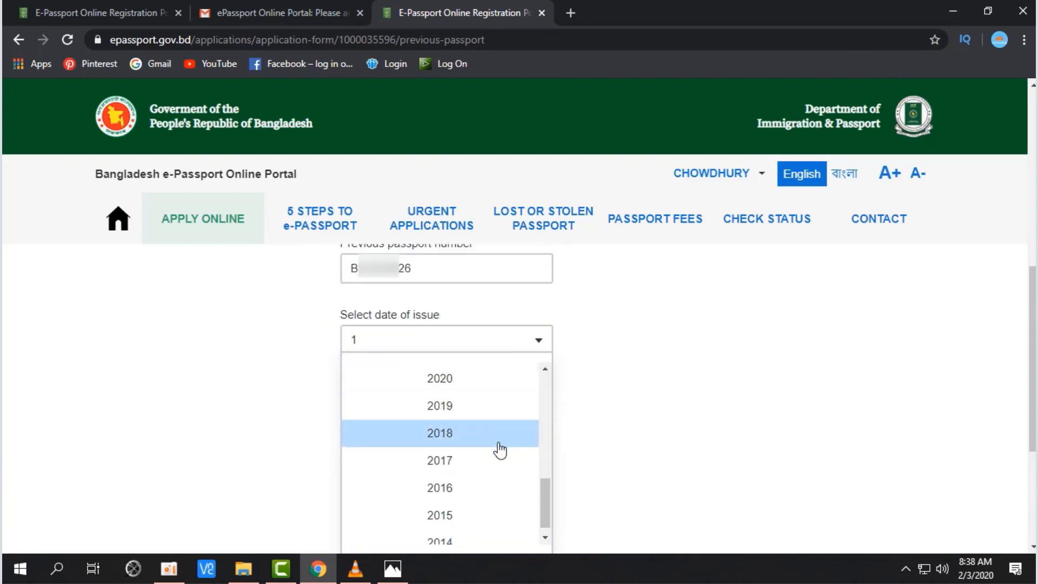
pyautogui.scroll(2, 500, 450)
pyautogui.scroll(-2, 500, 450)
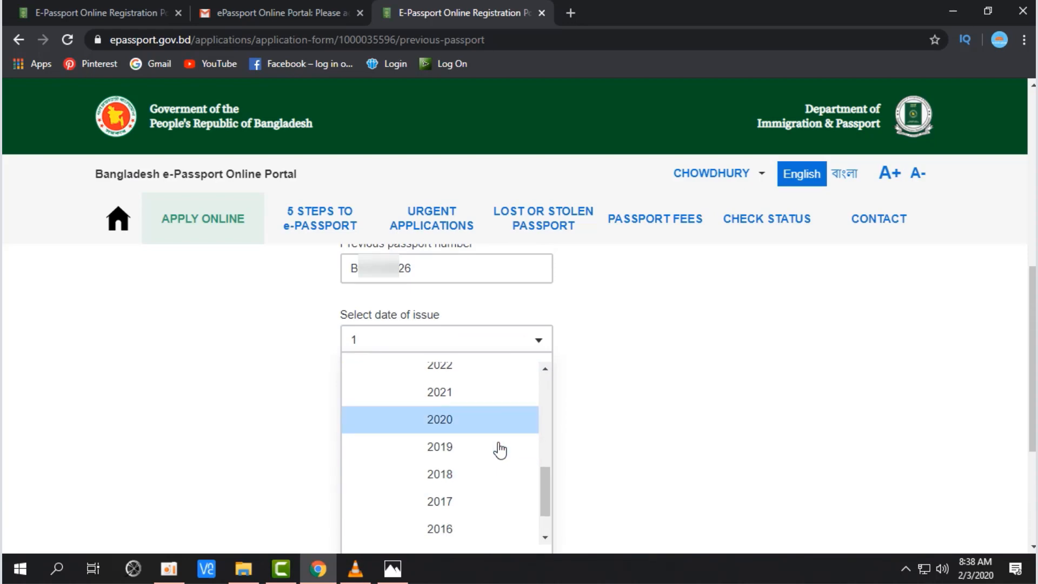
pyautogui.scroll(2, 500, 450)
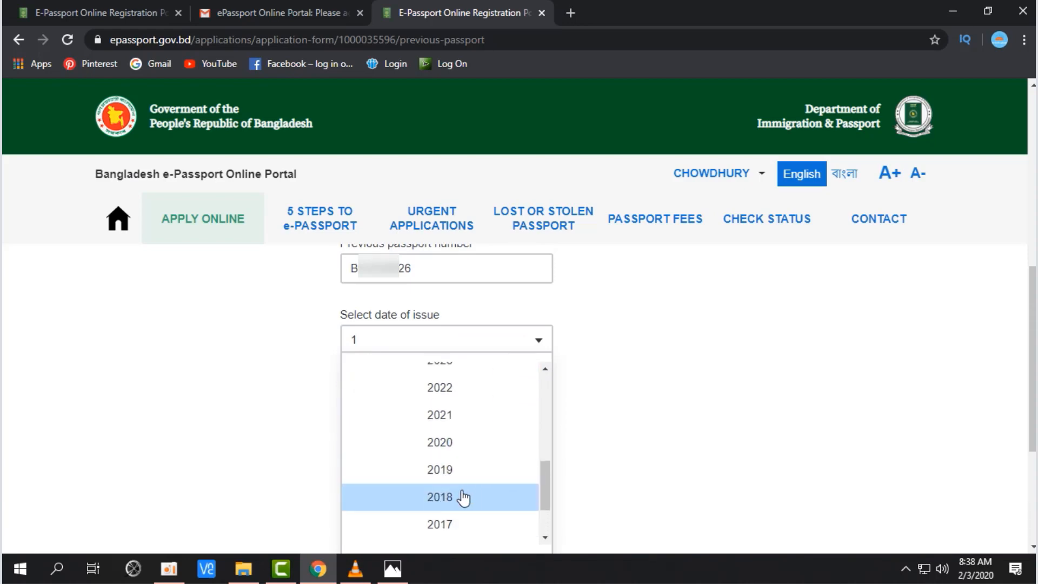
pyautogui.click(463, 470)
pyautogui.scroll(-1, 645, 430)
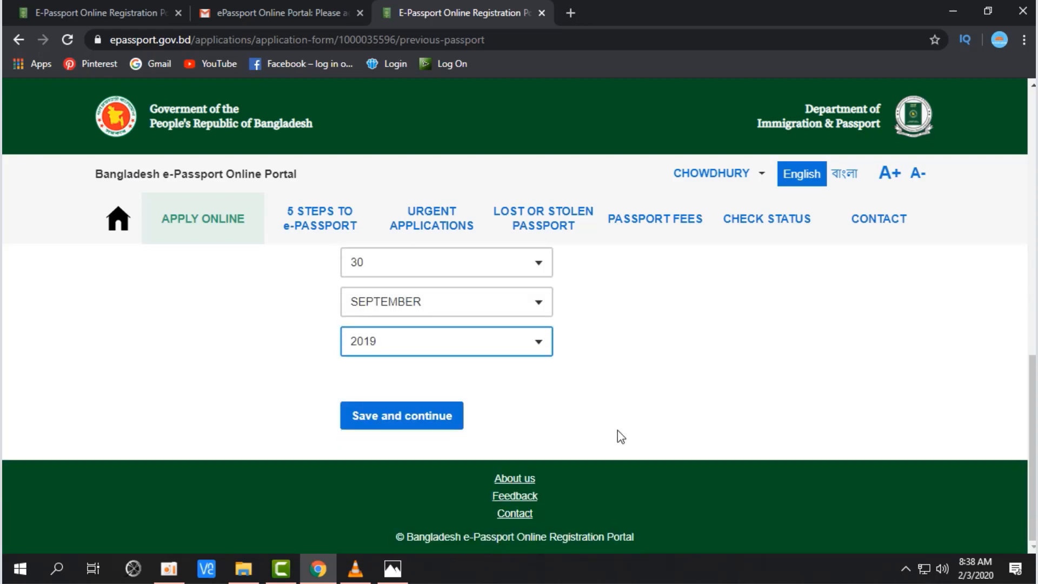
pyautogui.click(456, 424)
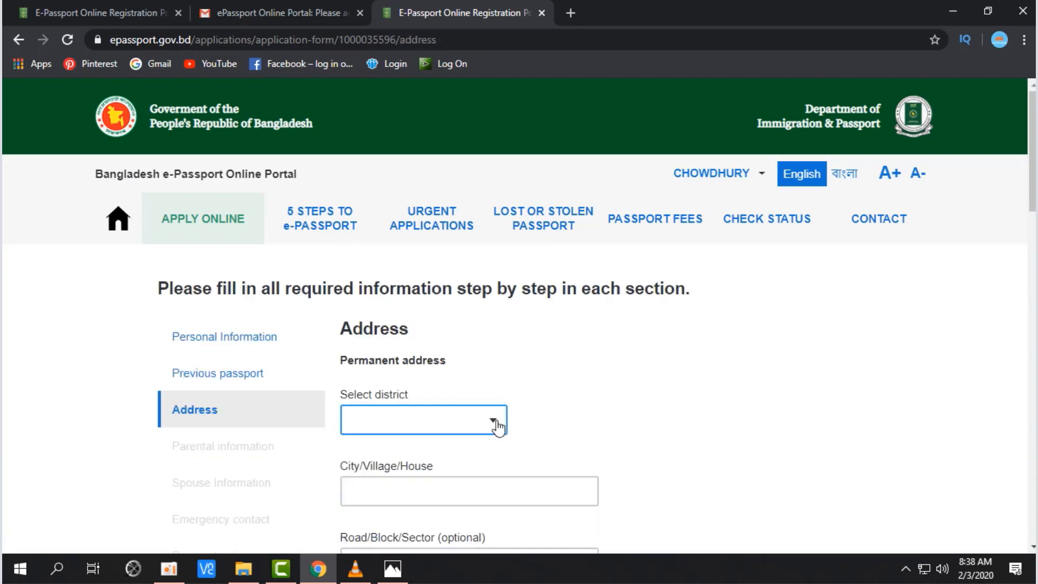
# Step: Select DHAKA as the permanent address district
pyautogui.tripleClick(364, 358)
pyautogui.scroll(-3, 532, 384)
pyautogui.scroll(2, 532, 384)
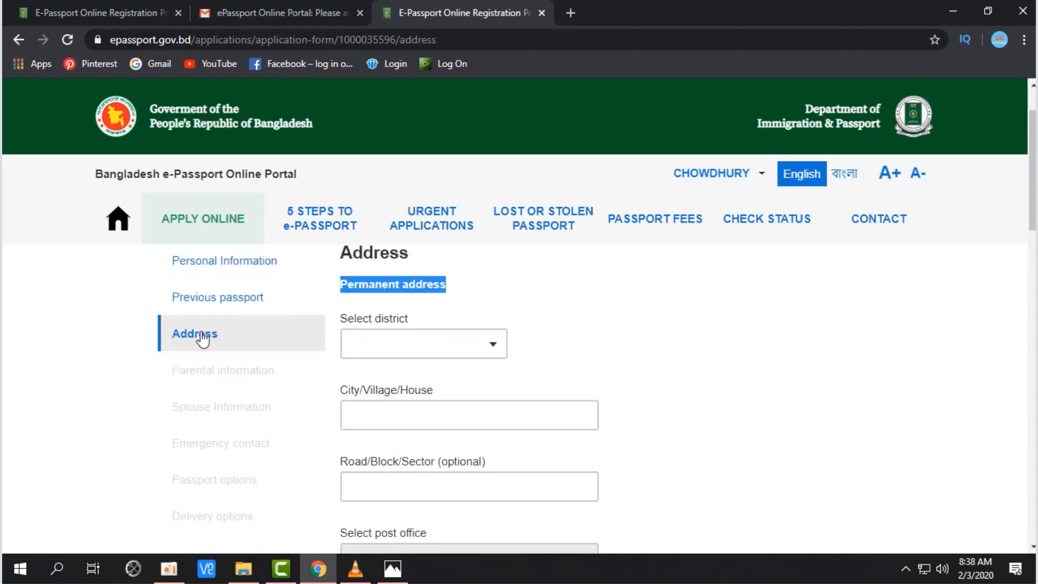
pyautogui.scroll(1, 474, 301)
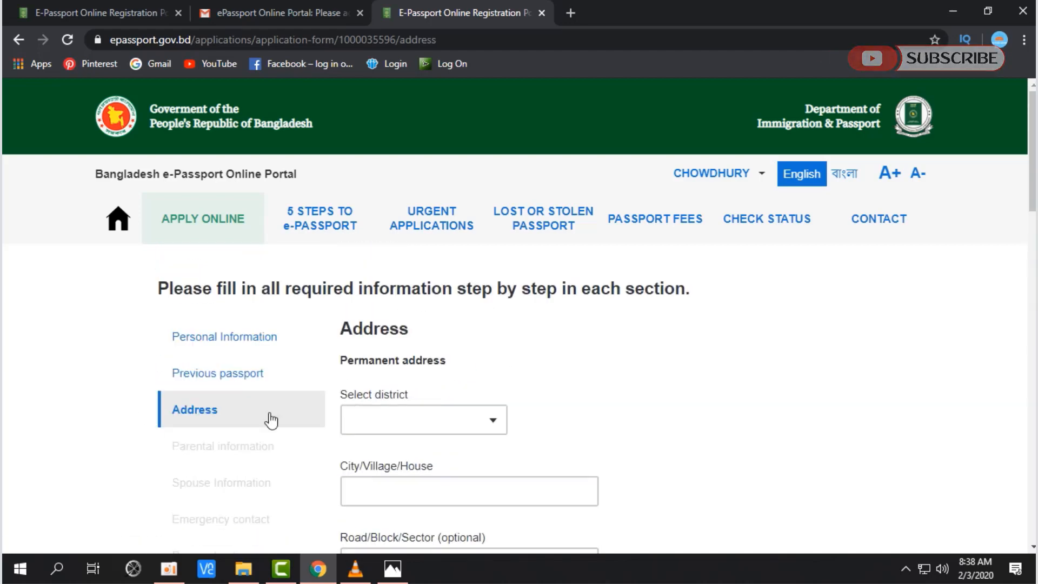
pyautogui.moveTo(341, 361); pyautogui.dragTo(448, 363)
pyautogui.scroll(-1, 454, 314)
pyautogui.click(488, 348)
pyautogui.click(451, 325)
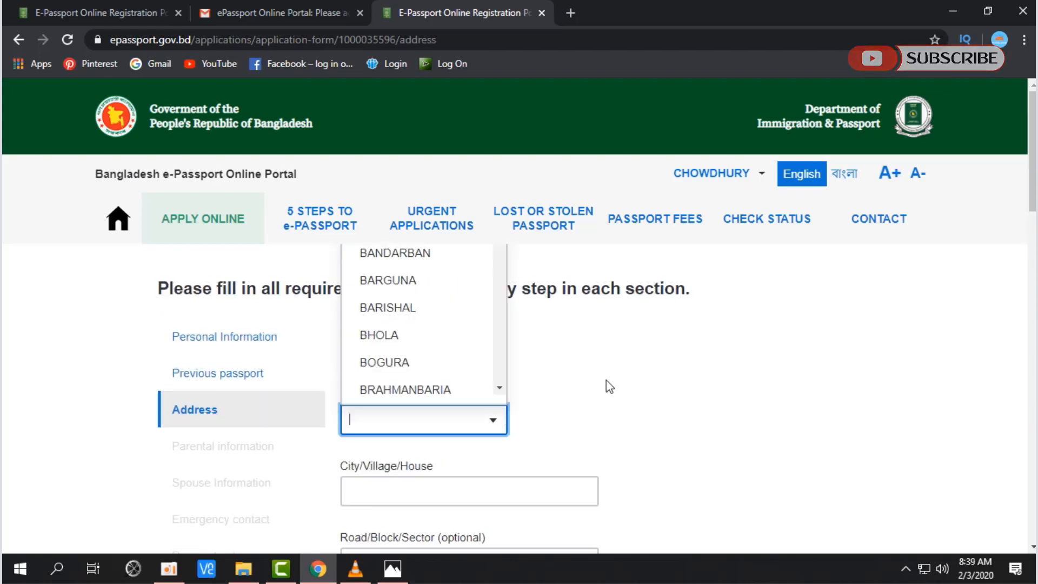
pyautogui.scroll(-16, 458, 340)
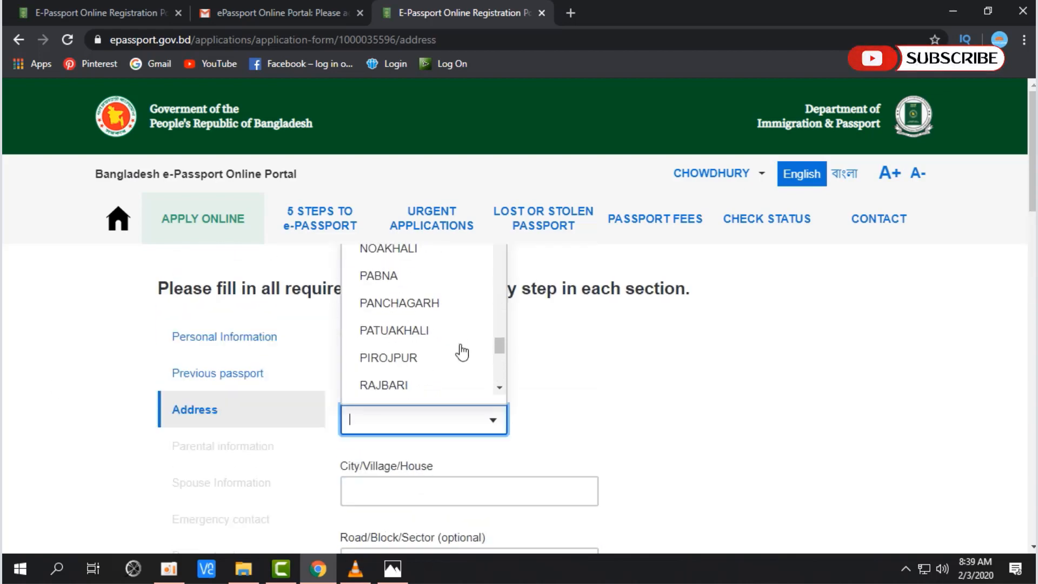
pyautogui.write('D')
pyautogui.press('Return')
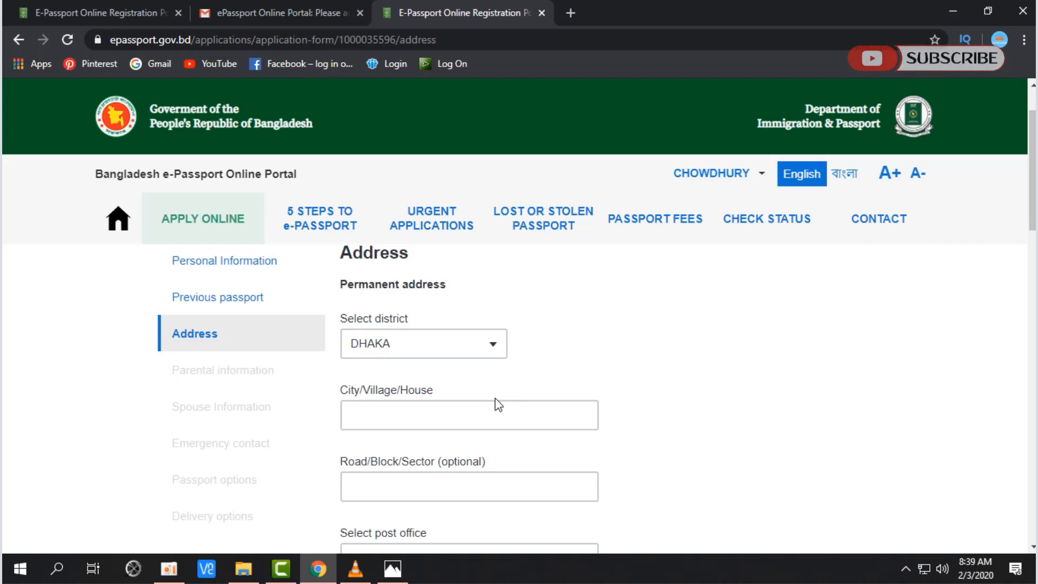
# Step: Enter the house address in the City/Village/House field
pyautogui.click(492, 408)
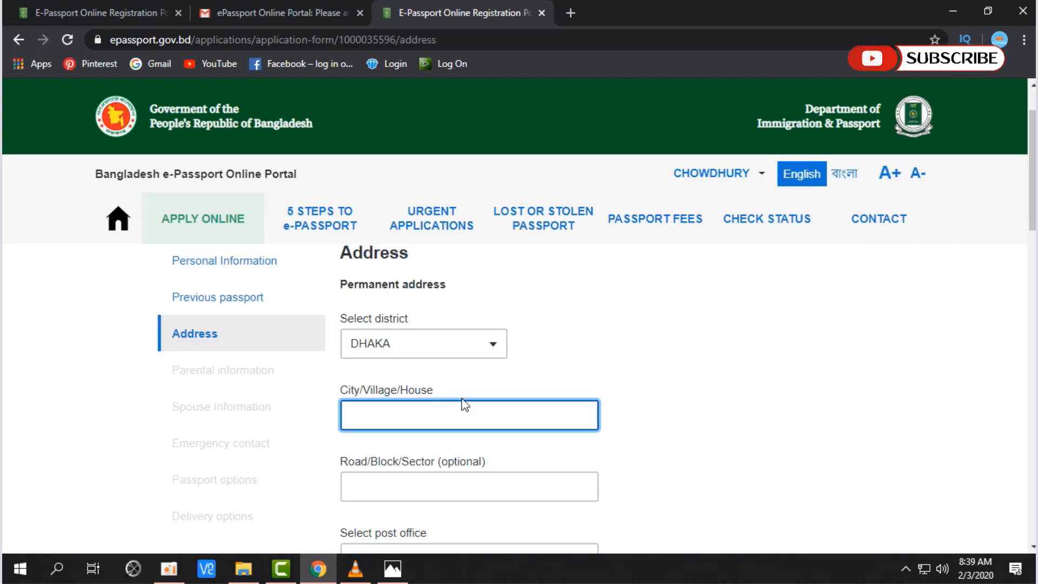
pyautogui.tripleClick(431, 397)
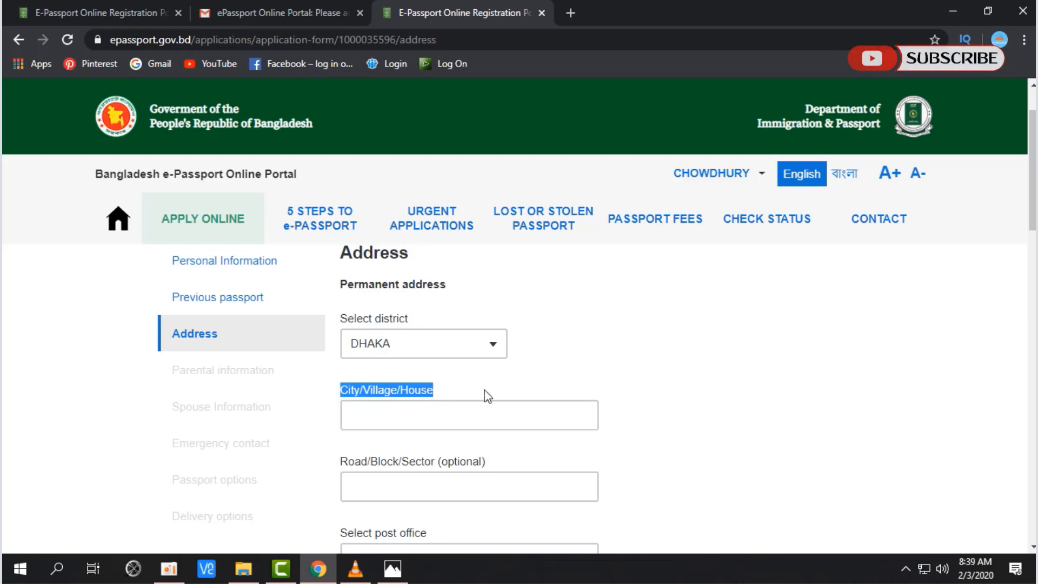
pyautogui.click(488, 408)
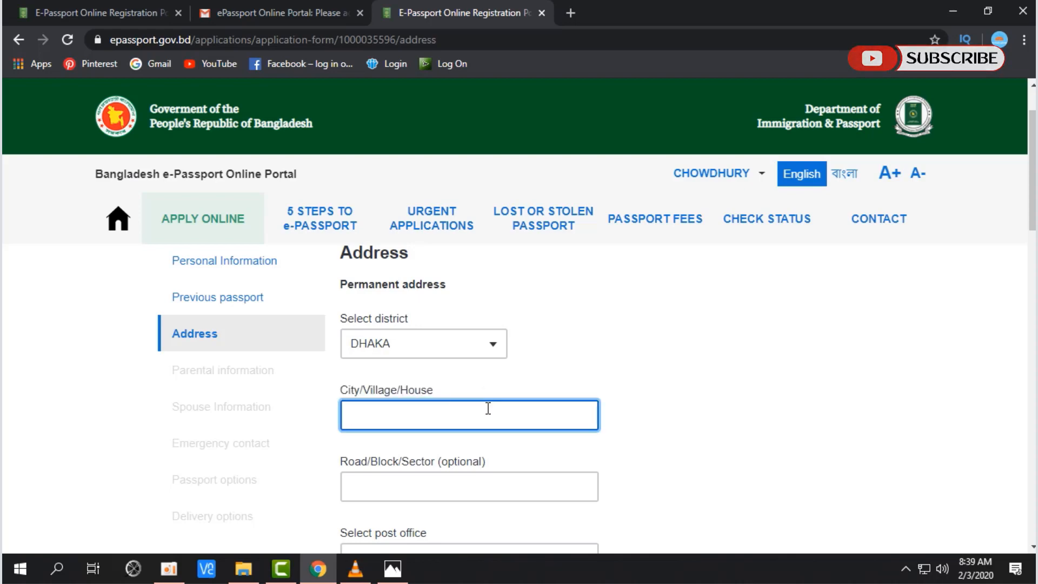
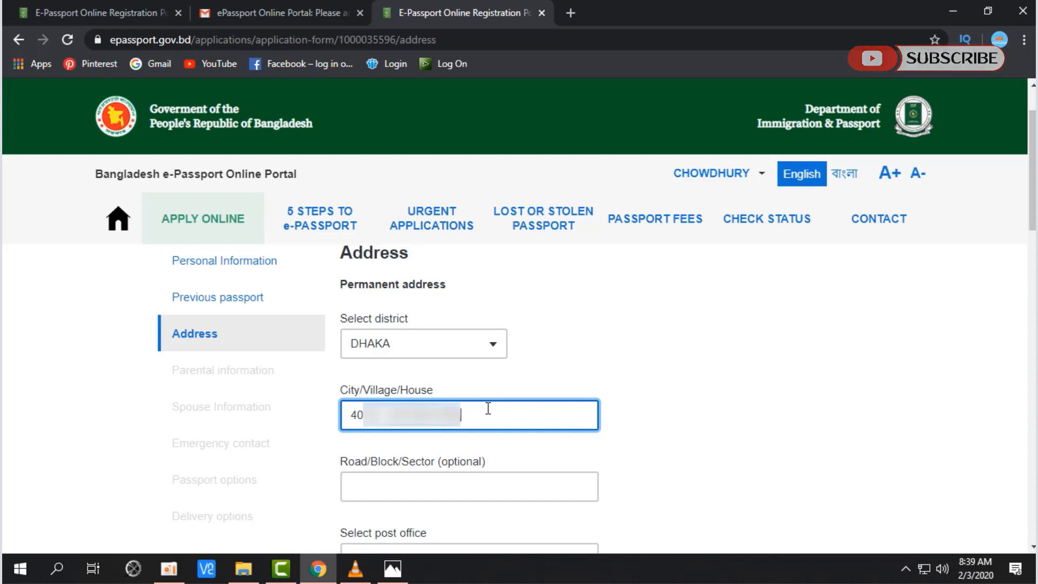
pyautogui.press('Tab')
# Step: Leave the optional Road/Block/Sector field empty
pyautogui.scroll(-1, 470, 413)
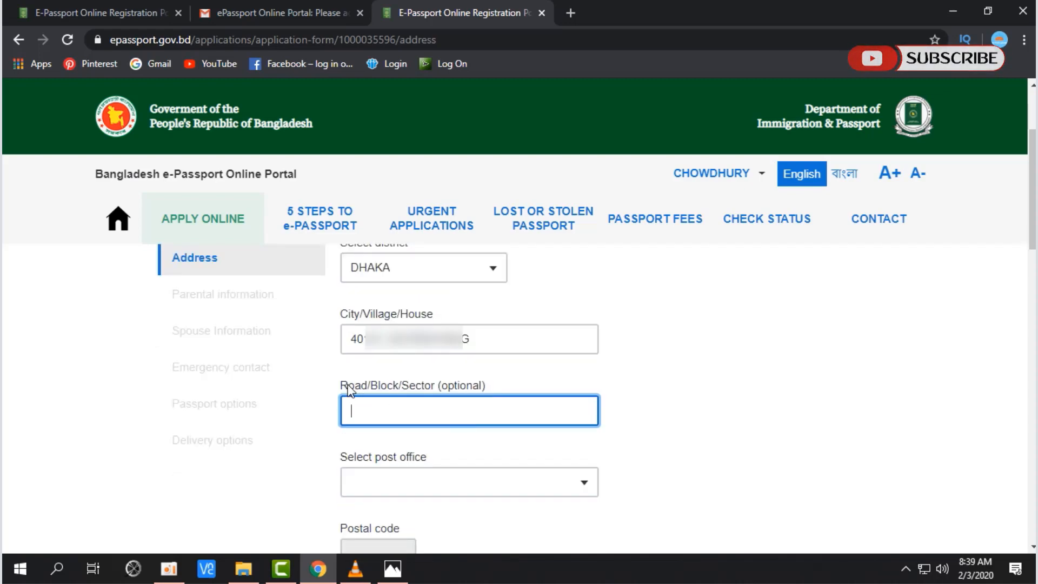
pyautogui.click(347, 392)
pyautogui.click(440, 399)
pyautogui.click(445, 392)
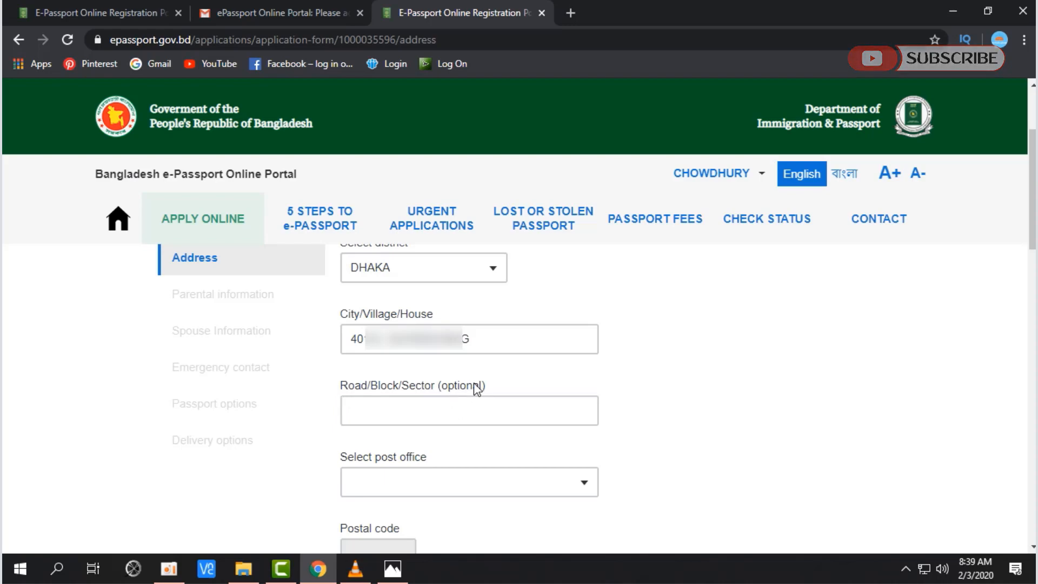
pyautogui.moveTo(482, 386); pyautogui.dragTo(419, 387)
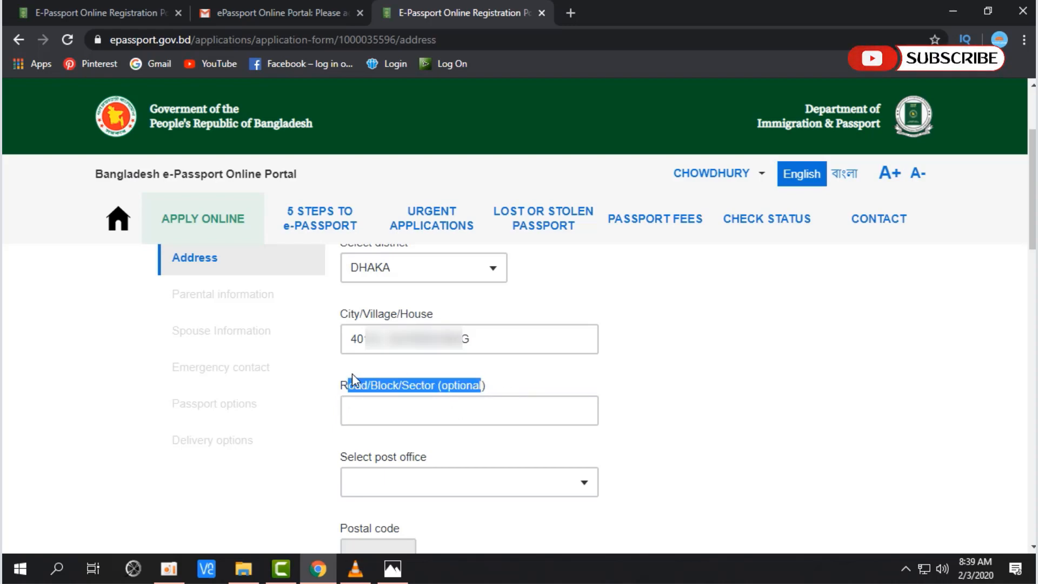
pyautogui.scroll(-3, 462, 384)
pyautogui.click(428, 336)
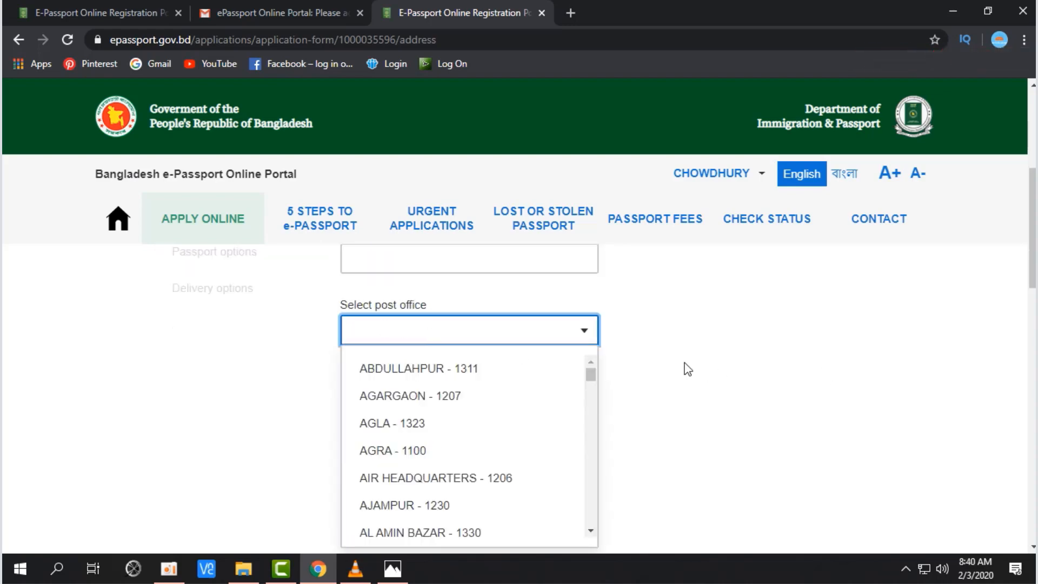
# Step: Set the permanent post office to KHILGAON - 1219, filling postal code 1219
pyautogui.click(433, 311)
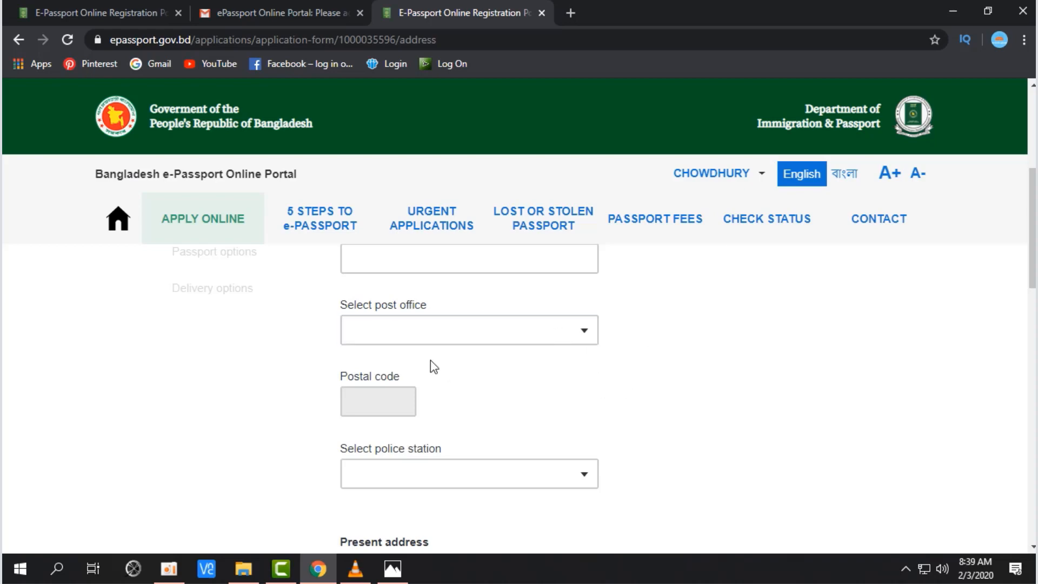
pyautogui.click(392, 329)
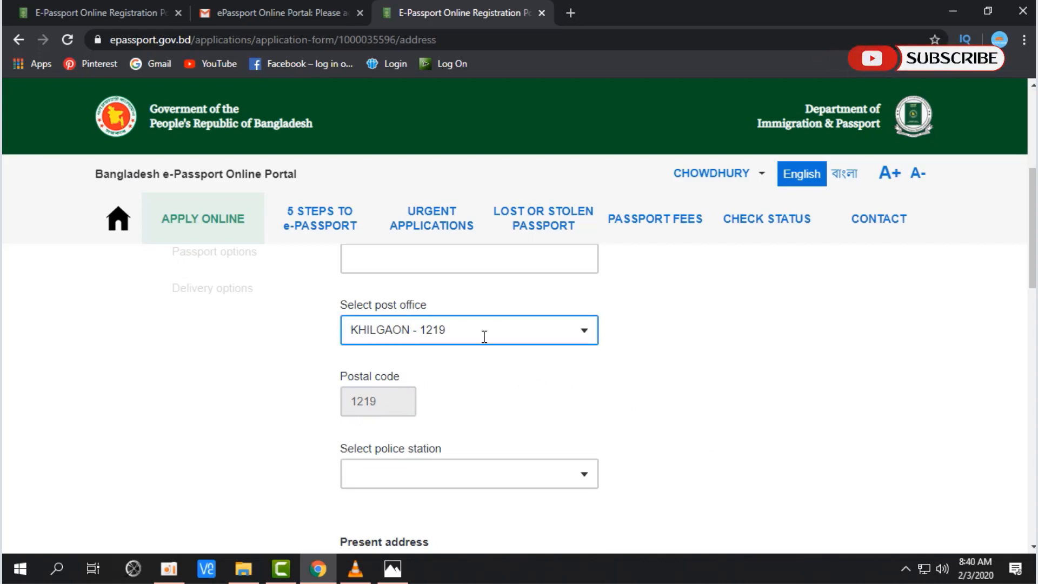
pyautogui.moveTo(339, 377); pyautogui.dragTo(442, 385)
pyautogui.scroll(-1, 492, 399)
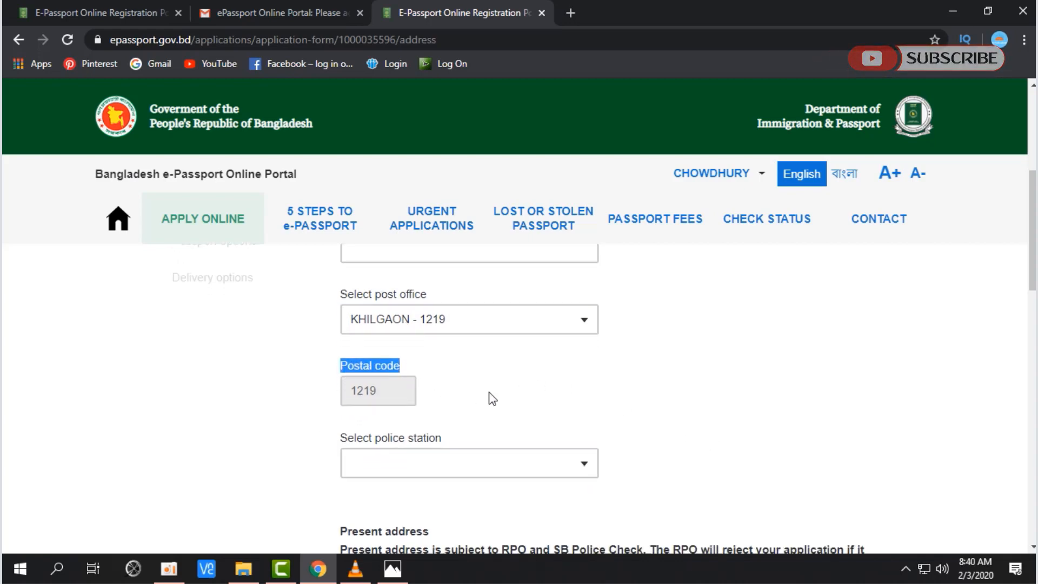
pyautogui.scroll(-1, 492, 397)
pyautogui.scroll(-2, 737, 375)
pyautogui.scroll(1, 697, 376)
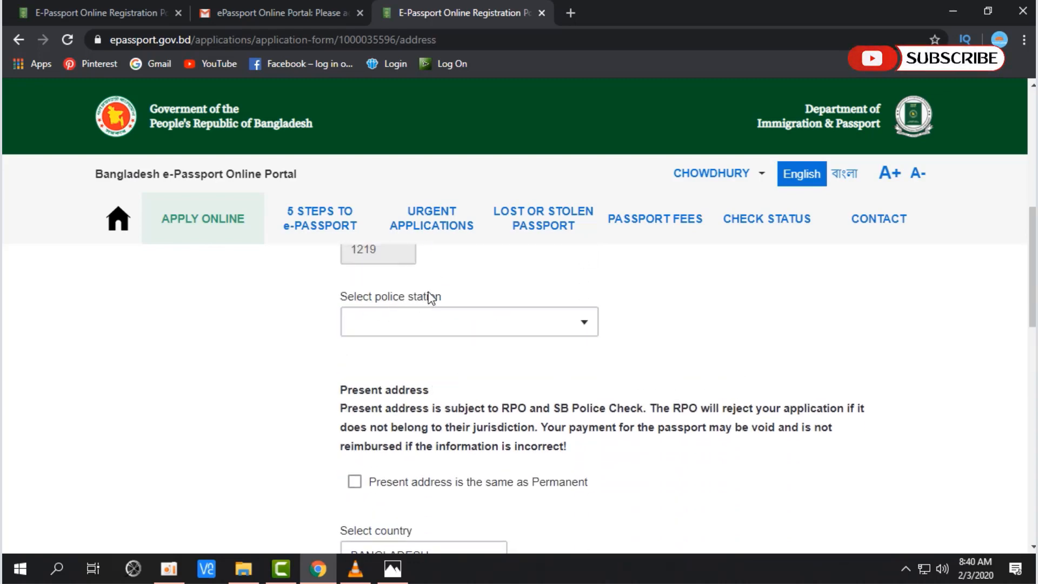
pyautogui.scroll(3, 705, 371)
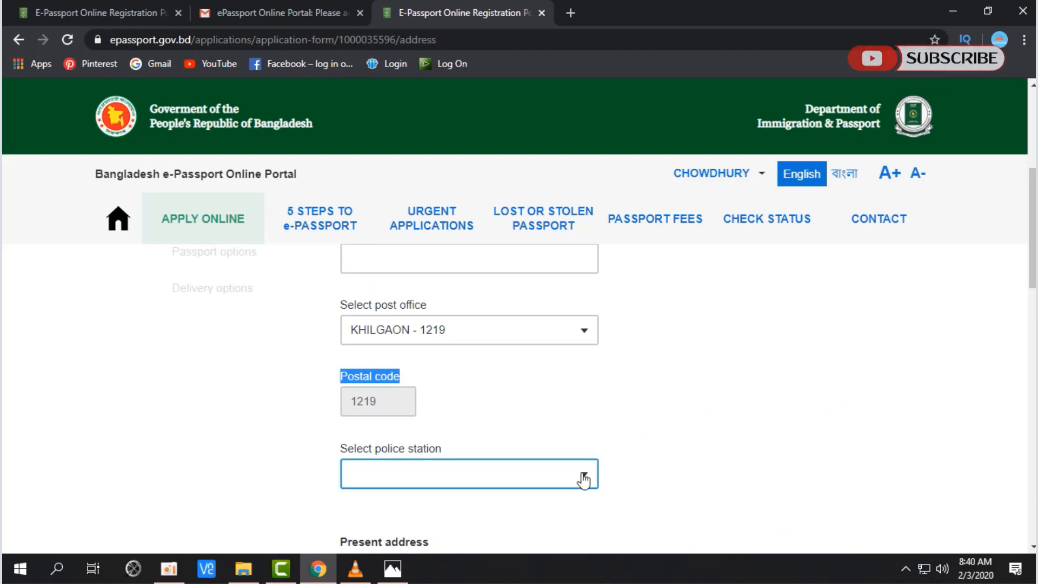
# Step: Choose KHILGAON as the permanent address police station
pyautogui.click(584, 474)
pyautogui.scroll(-3, 466, 353)
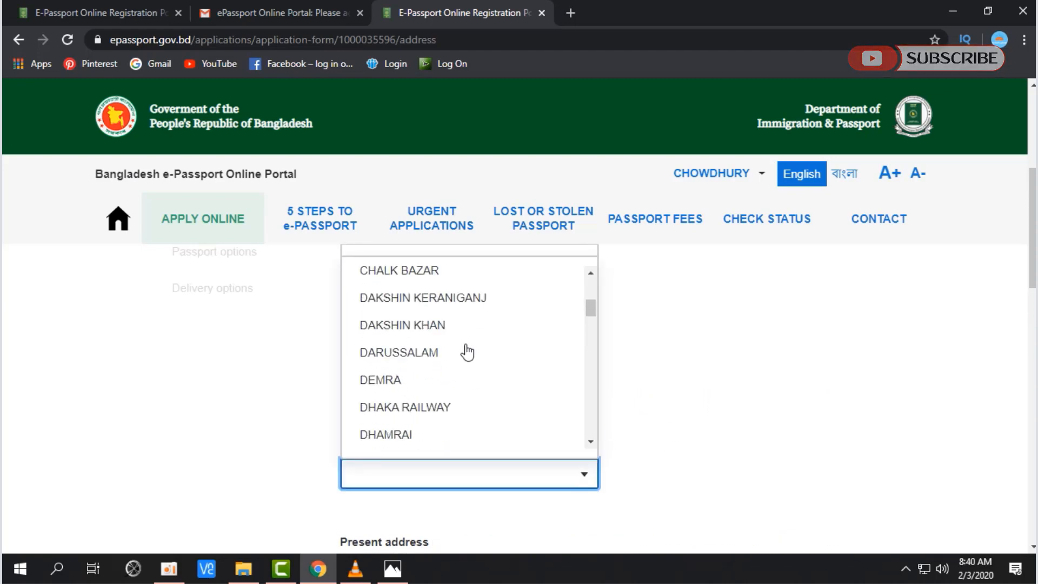
pyautogui.write('k')
pyautogui.click(410, 382)
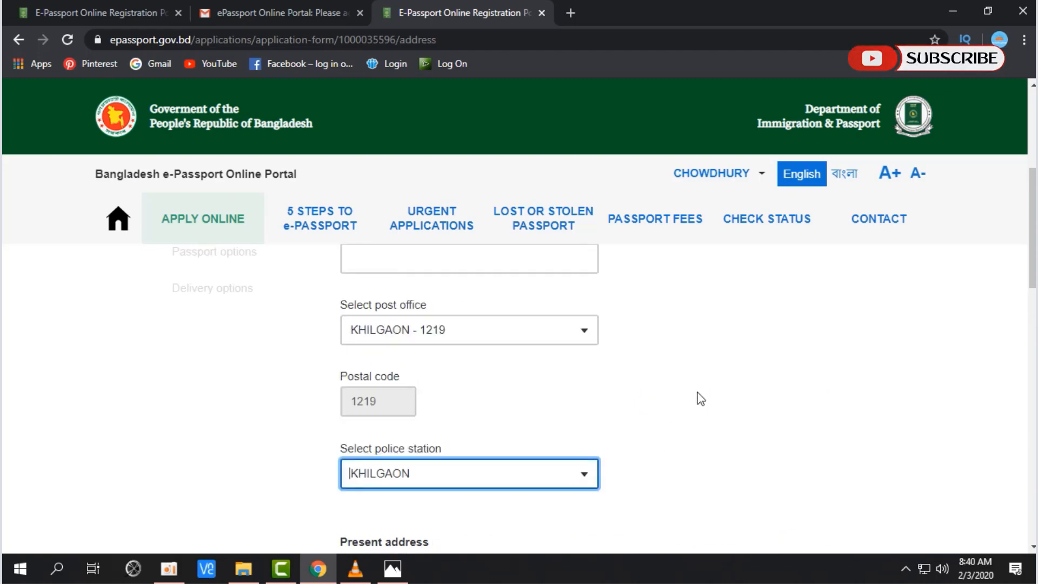
pyautogui.click(595, 476)
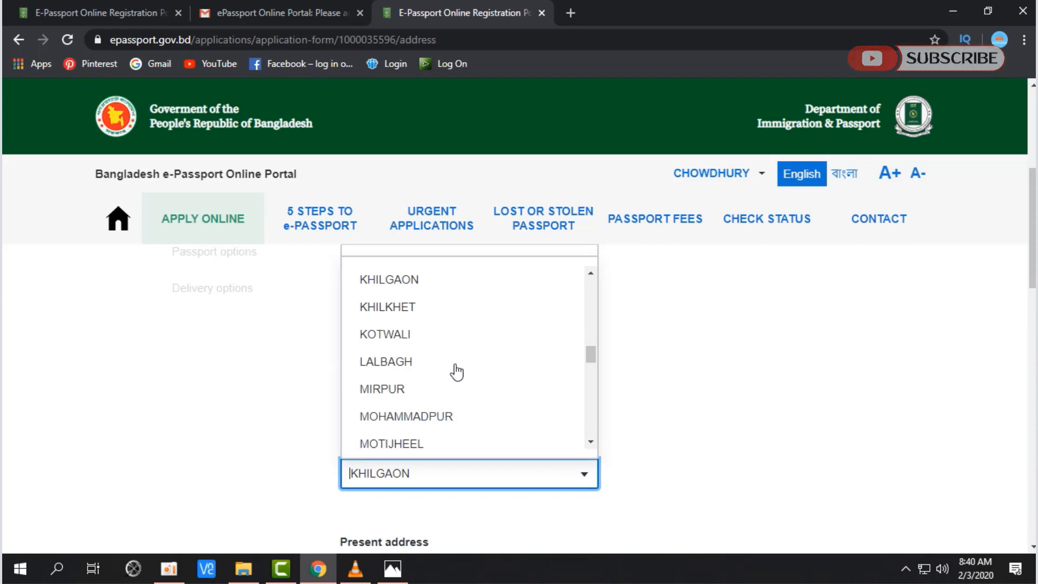
pyautogui.scroll(-6, 494, 373)
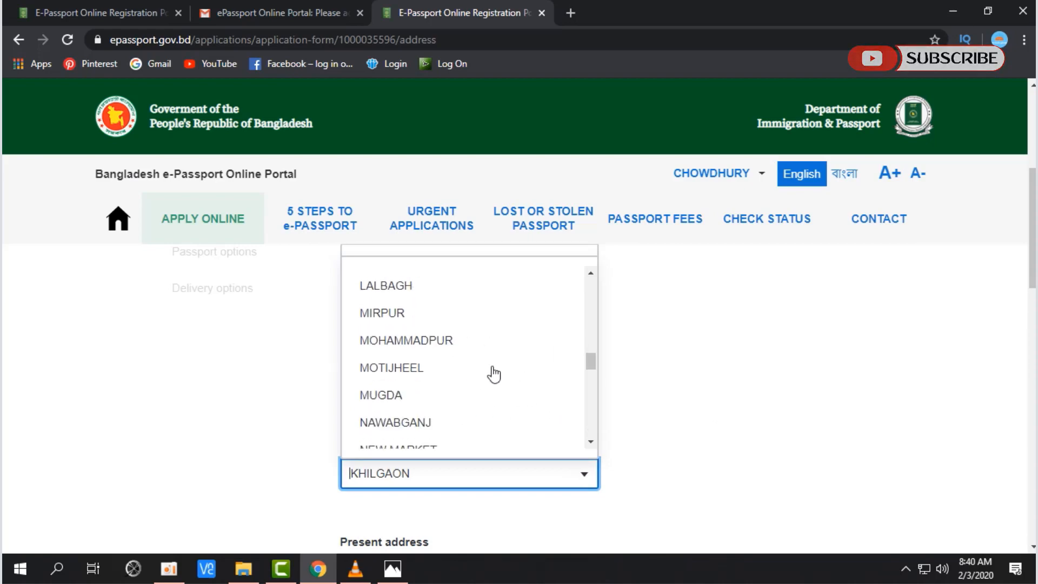
pyautogui.scroll(-3, 490, 371)
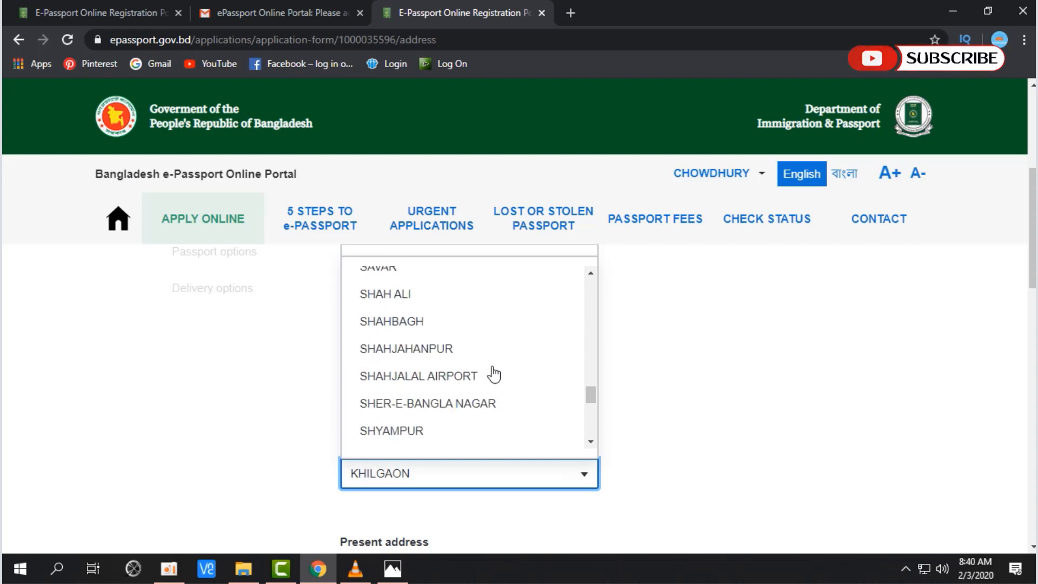
pyautogui.click(725, 379)
pyautogui.scroll(-1, 643, 411)
pyautogui.scroll(-1, 639, 421)
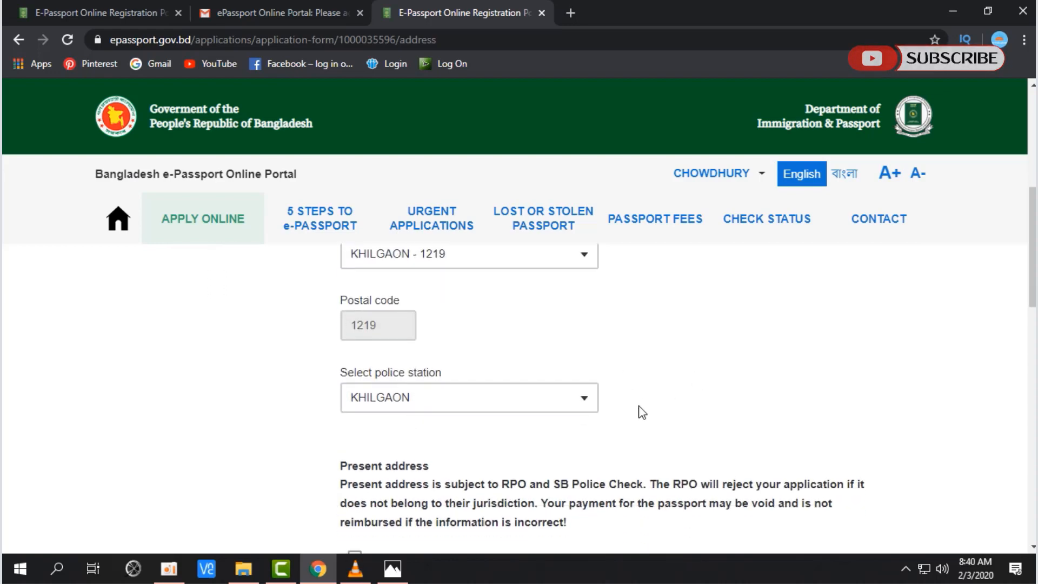
pyautogui.scroll(-3, 644, 410)
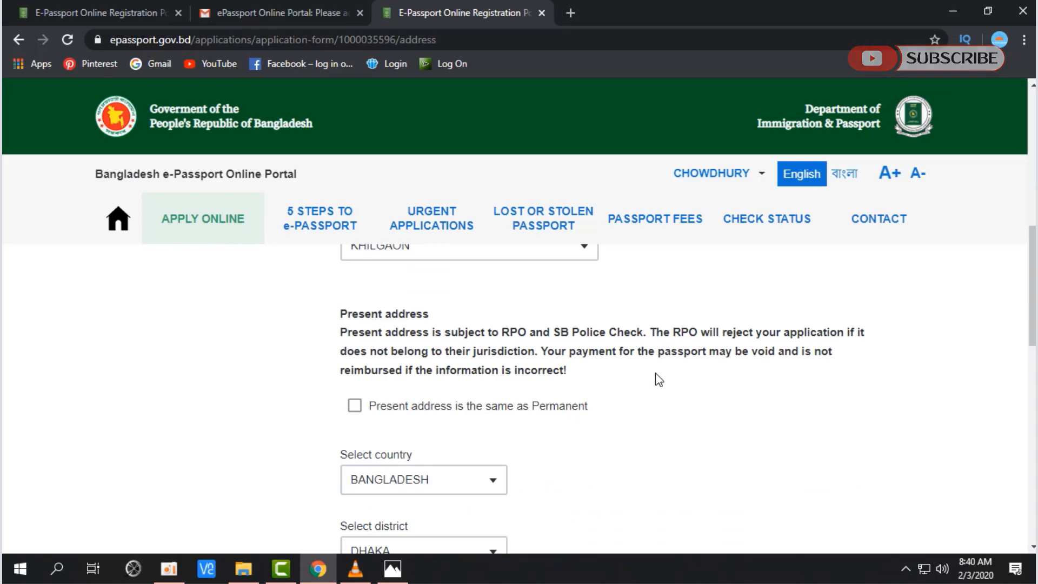
# Step: Leave present address unmarked as same-as-permanent and pick the present district
pyautogui.scroll(-1, 659, 380)
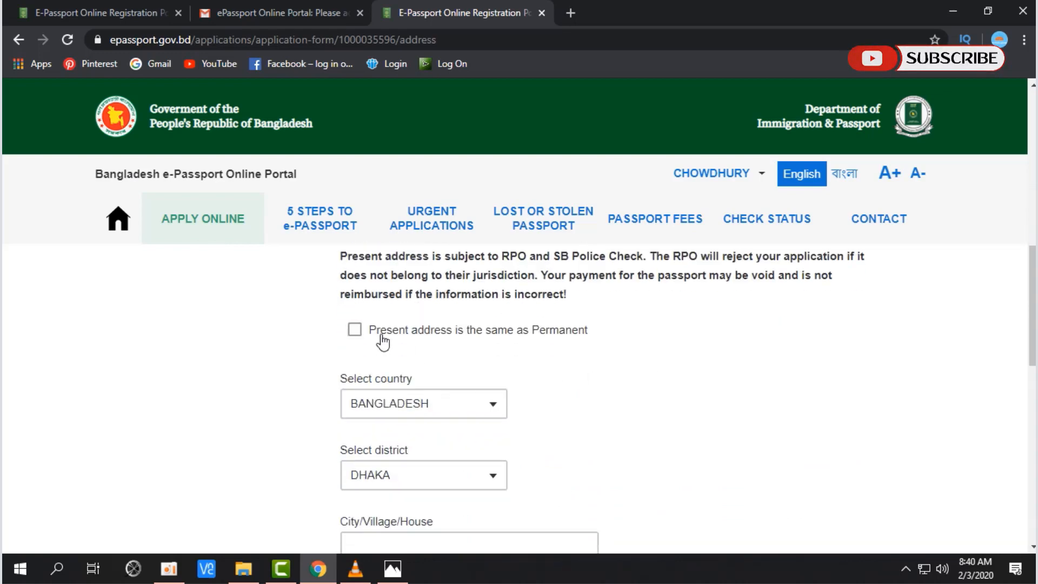
pyautogui.moveTo(380, 334); pyautogui.dragTo(597, 341)
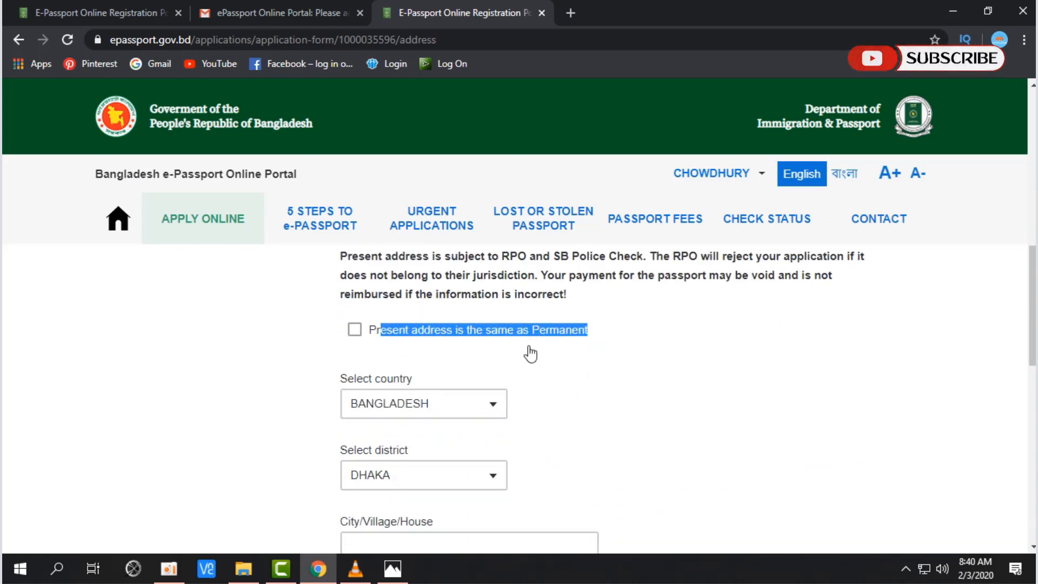
pyautogui.click(435, 335)
pyautogui.click(364, 331)
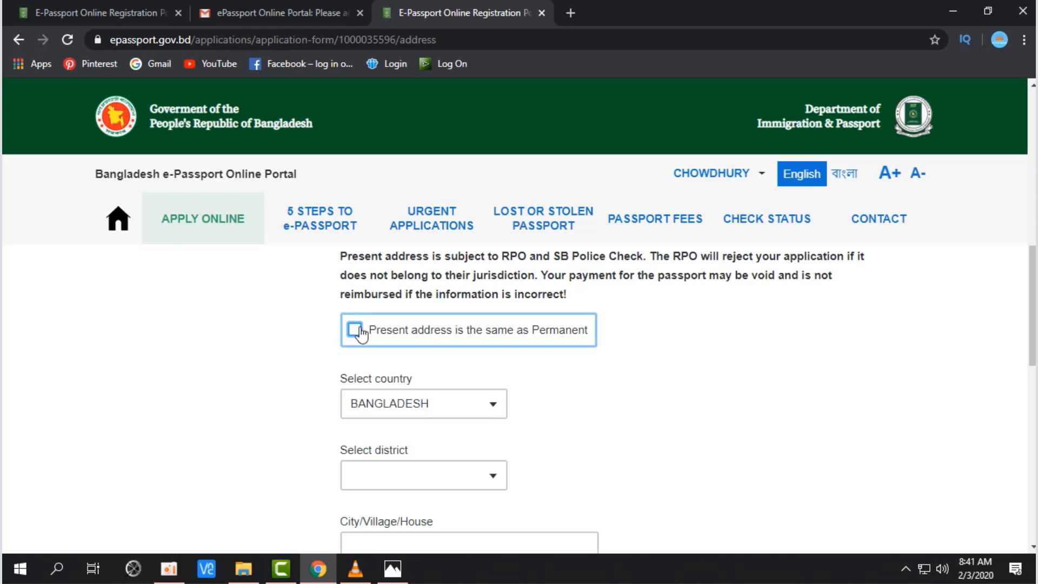
pyautogui.scroll(-3, 572, 394)
pyautogui.click(493, 335)
pyautogui.click(493, 331)
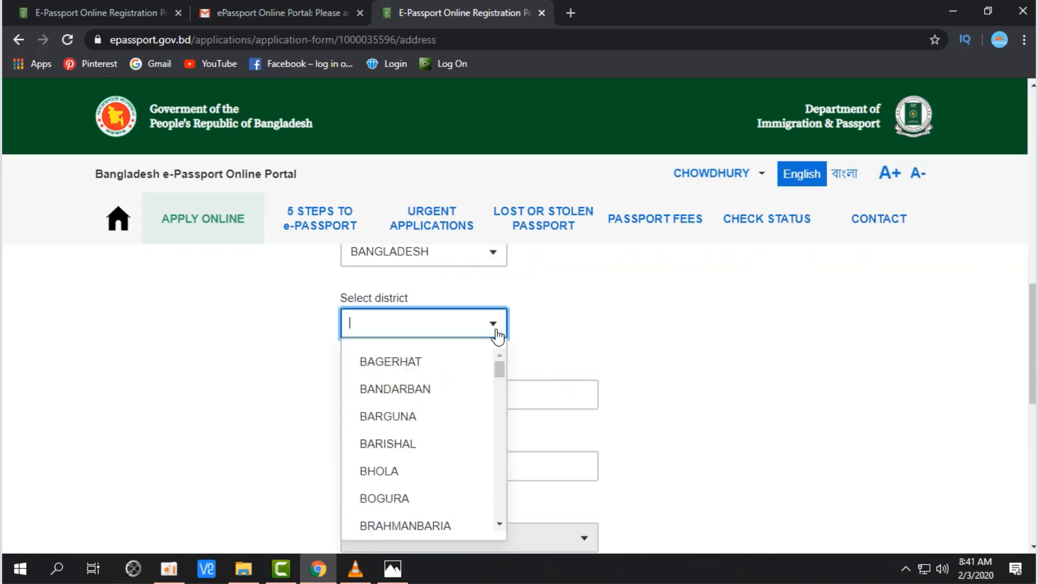
pyautogui.click(422, 363)
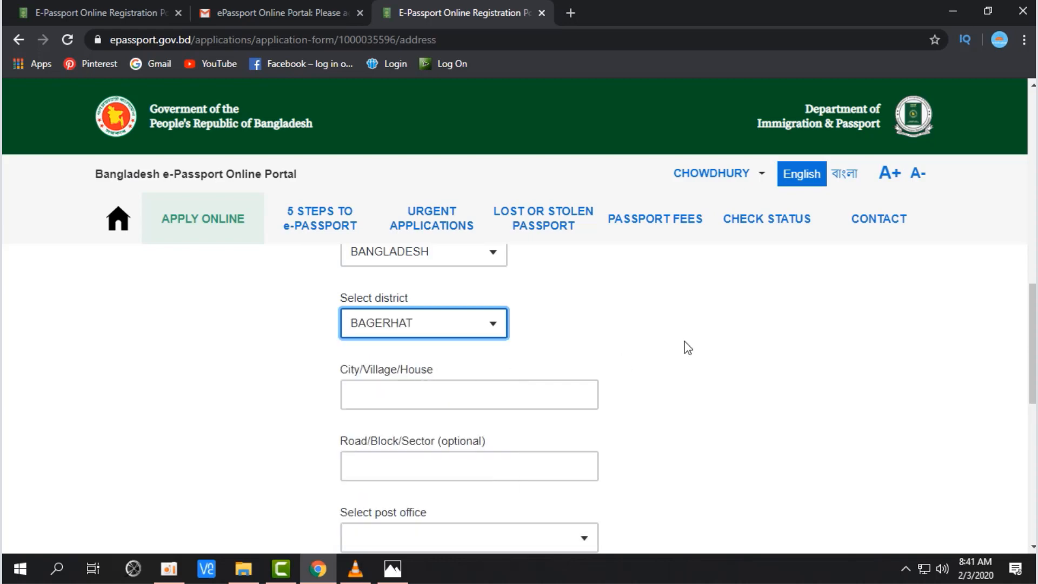
# Step: Set the present address post office to BARBAKIA - 4641
pyautogui.scroll(-1, 700, 342)
pyautogui.click(520, 315)
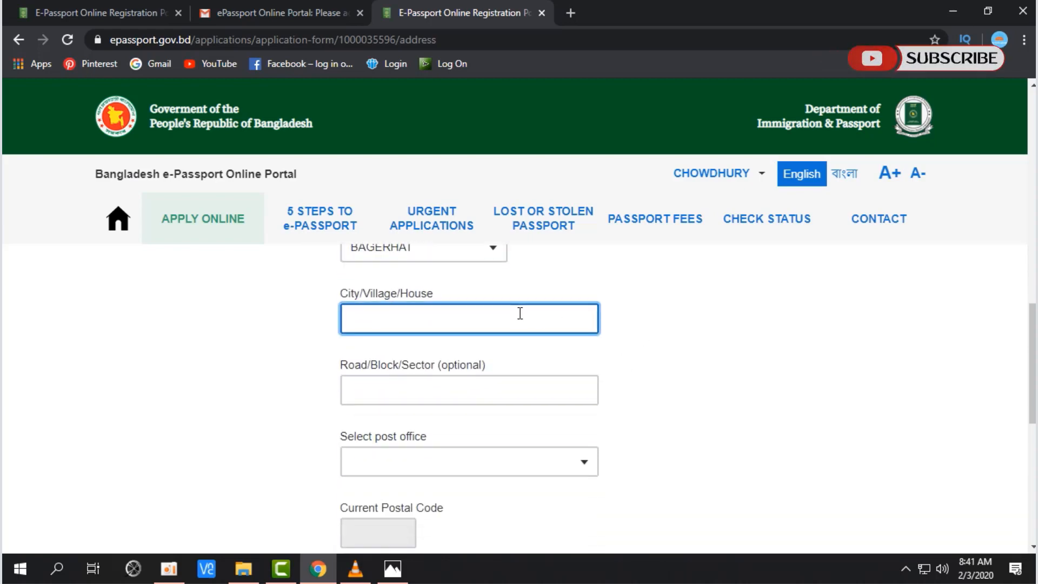
pyautogui.scroll(-1, 465, 323)
pyautogui.moveTo(346, 289); pyautogui.dragTo(493, 296)
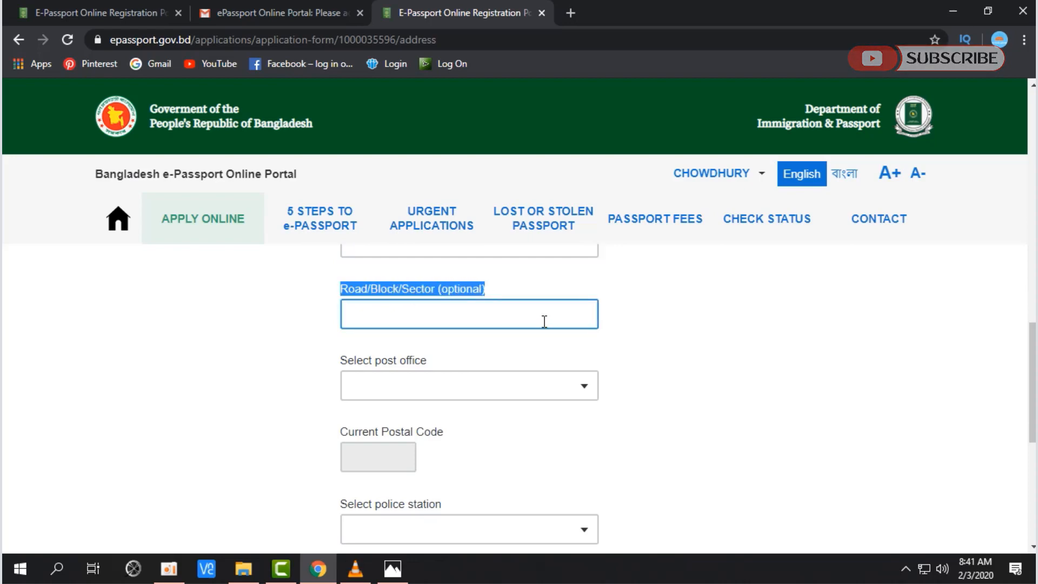
pyautogui.click(545, 321)
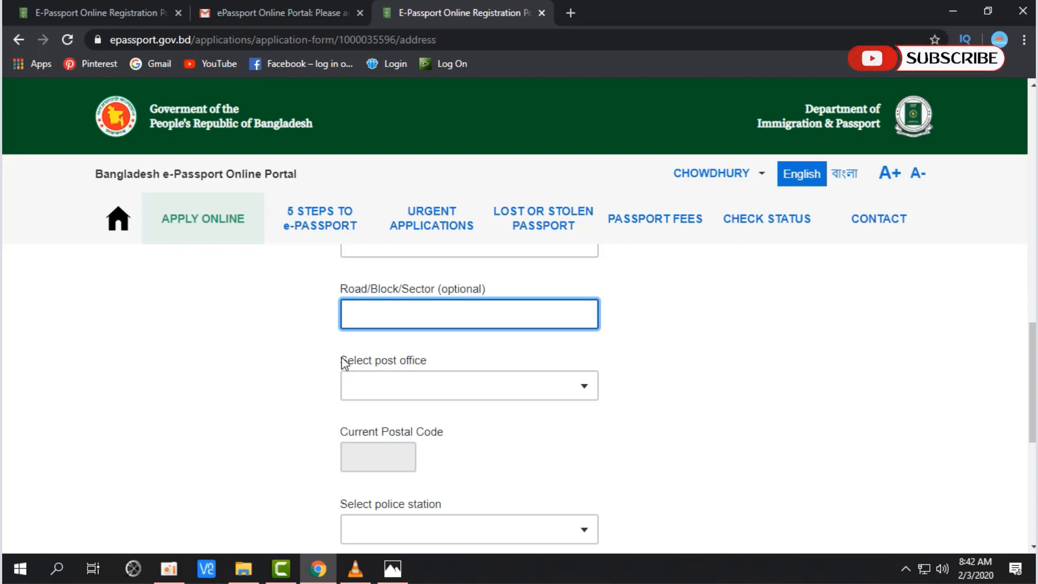
pyautogui.moveTo(343, 361); pyautogui.dragTo(439, 368)
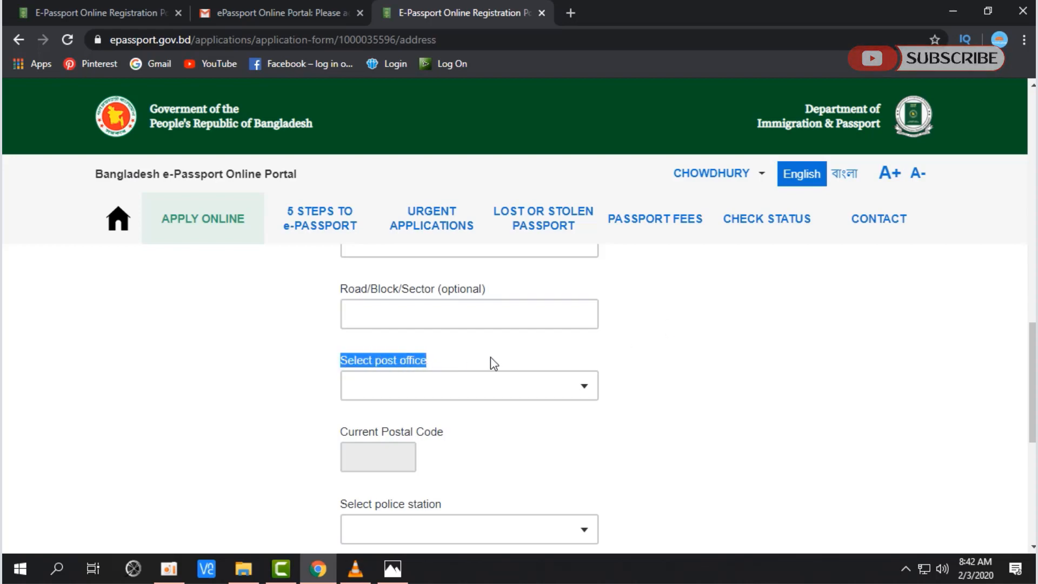
pyautogui.click(583, 387)
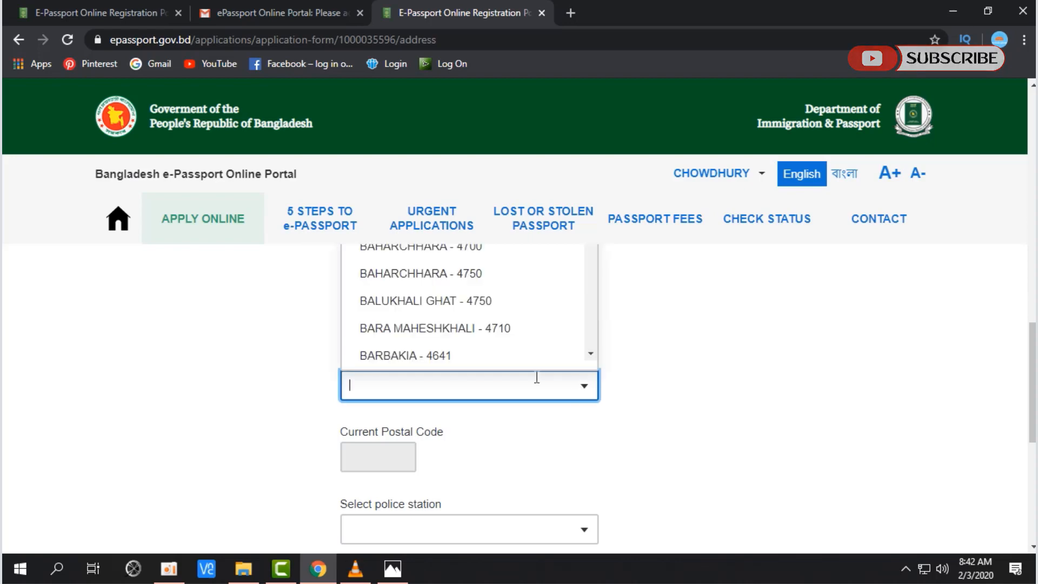
pyautogui.click(501, 362)
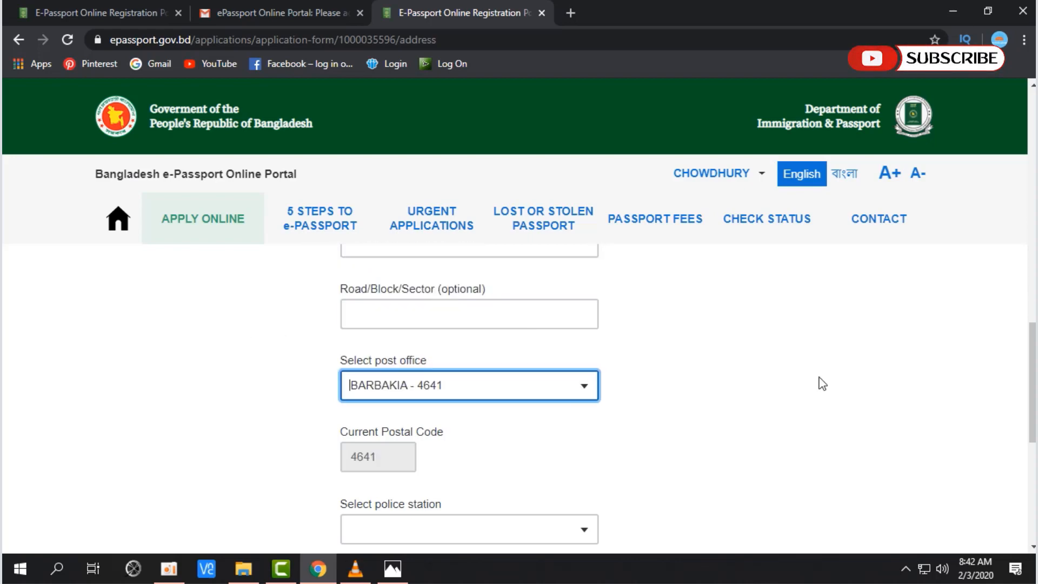
pyautogui.scroll(-3, 528, 442)
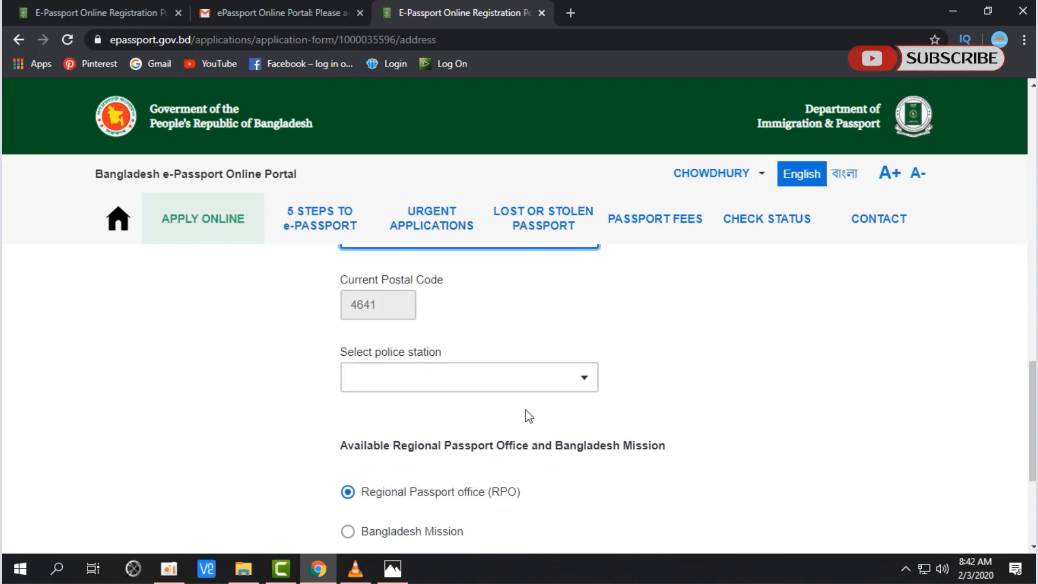
# Step: Choose RAMU as the present address police station
pyautogui.moveTo(388, 280); pyautogui.dragTo(445, 280)
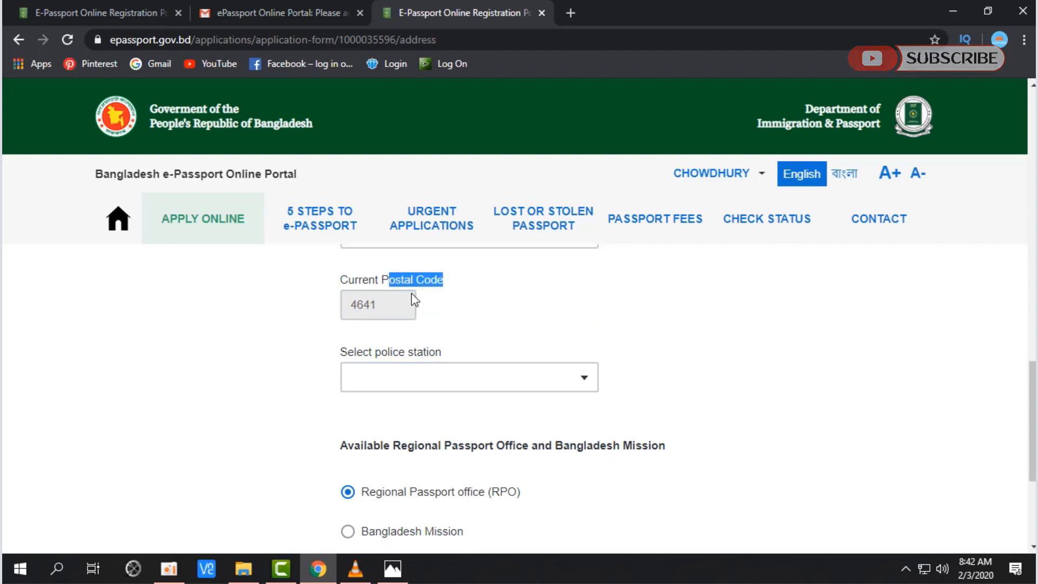
pyautogui.scroll(1, 518, 323)
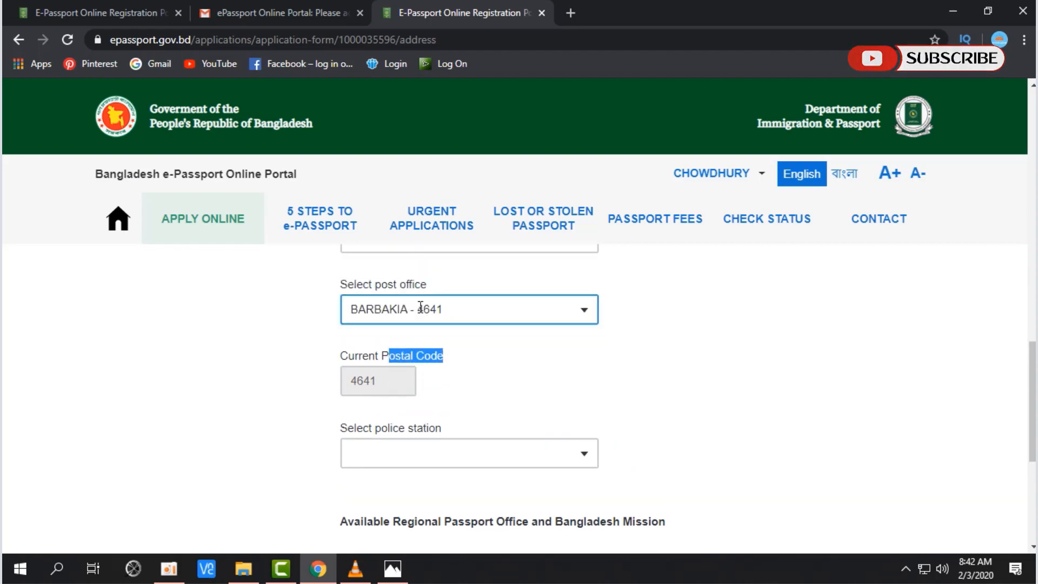
pyautogui.click(517, 384)
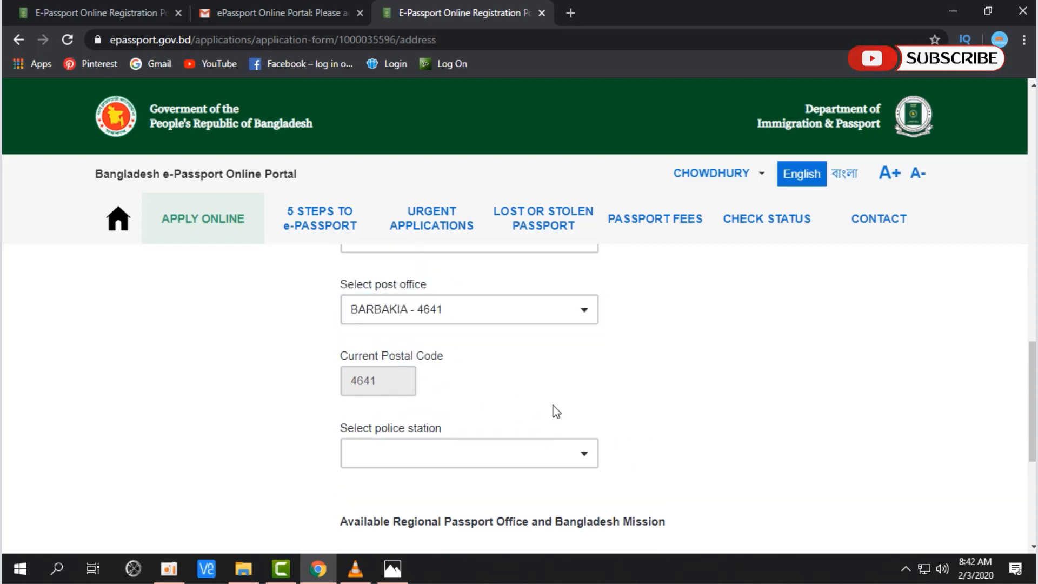
pyautogui.scroll(-1, 653, 417)
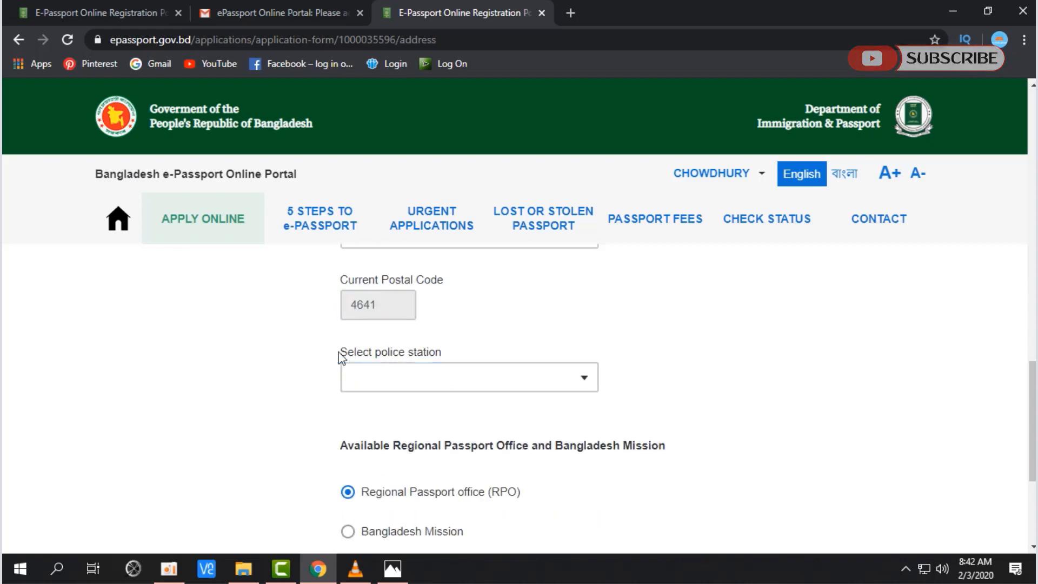
pyautogui.moveTo(342, 357); pyautogui.dragTo(440, 359)
pyautogui.click(523, 380)
pyautogui.moveTo(344, 352); pyautogui.dragTo(440, 361)
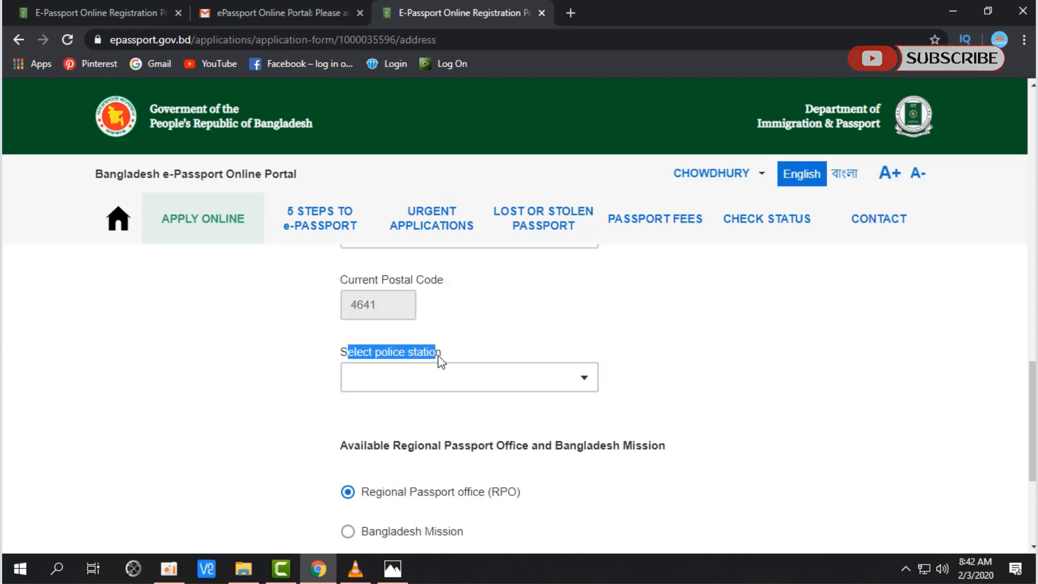
pyautogui.moveTo(340, 352); pyautogui.dragTo(442, 355)
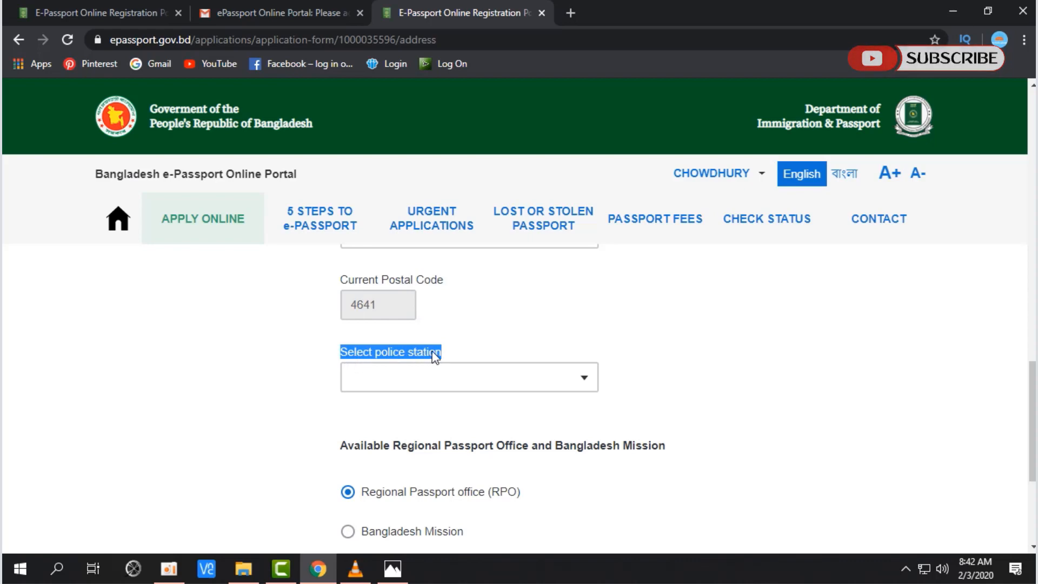
pyautogui.click(588, 380)
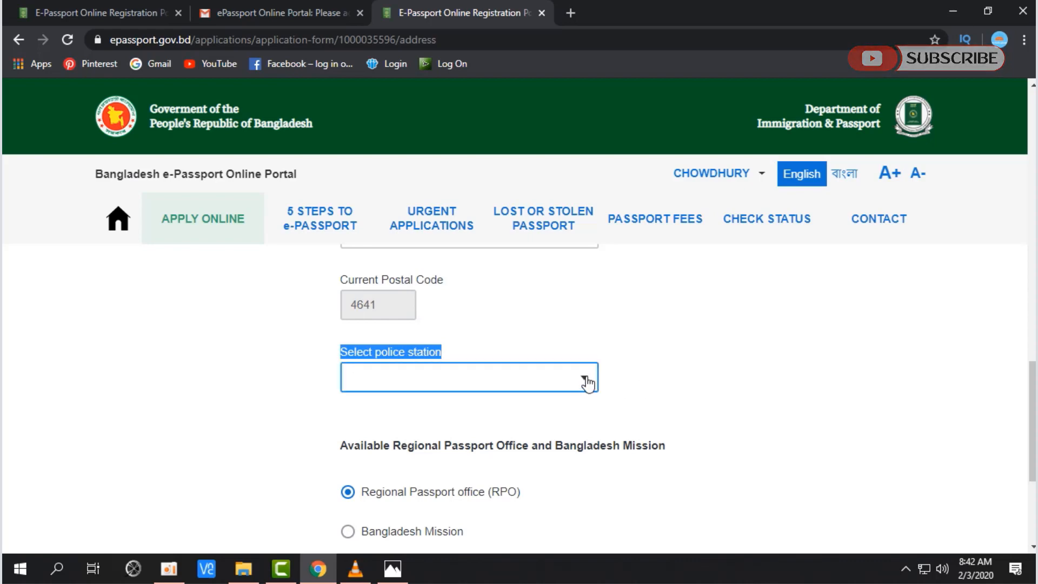
pyautogui.click(429, 330)
pyautogui.scroll(9, 758, 343)
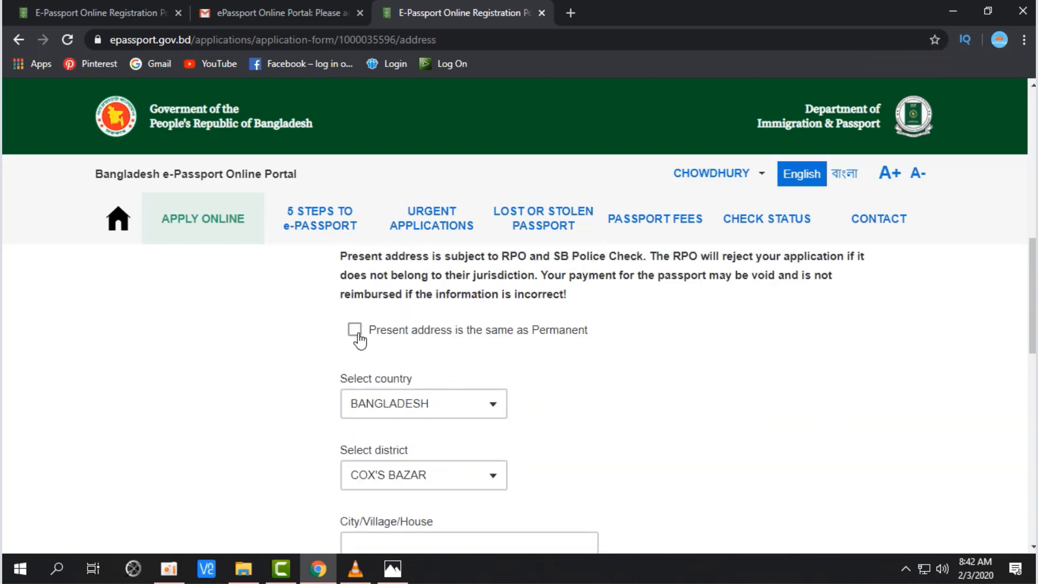
# Step: Tick 'Present address is the same as Permanent'
pyautogui.click(356, 334)
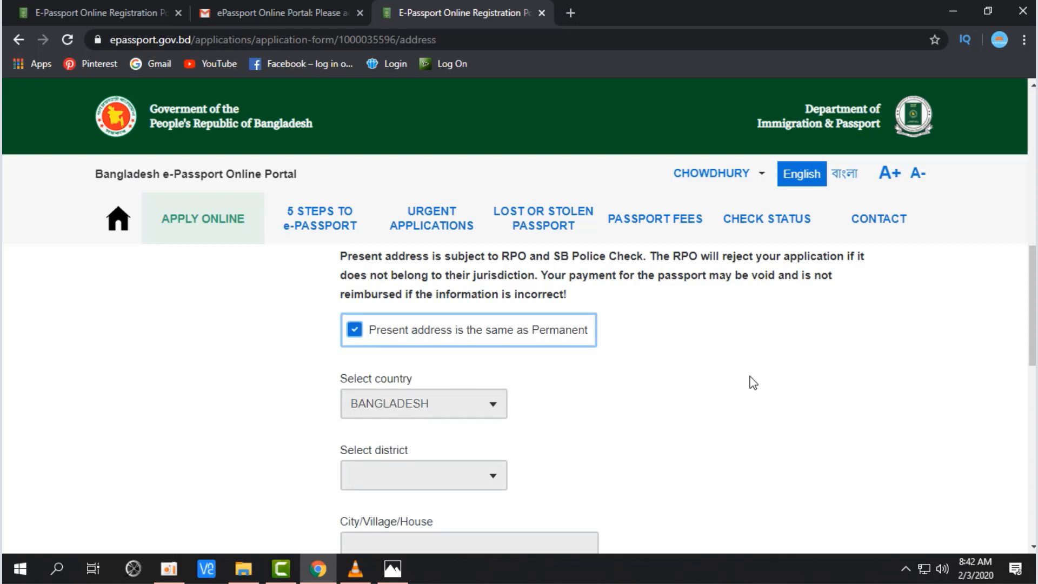
pyautogui.scroll(-10, 748, 382)
pyautogui.scroll(-2, 742, 399)
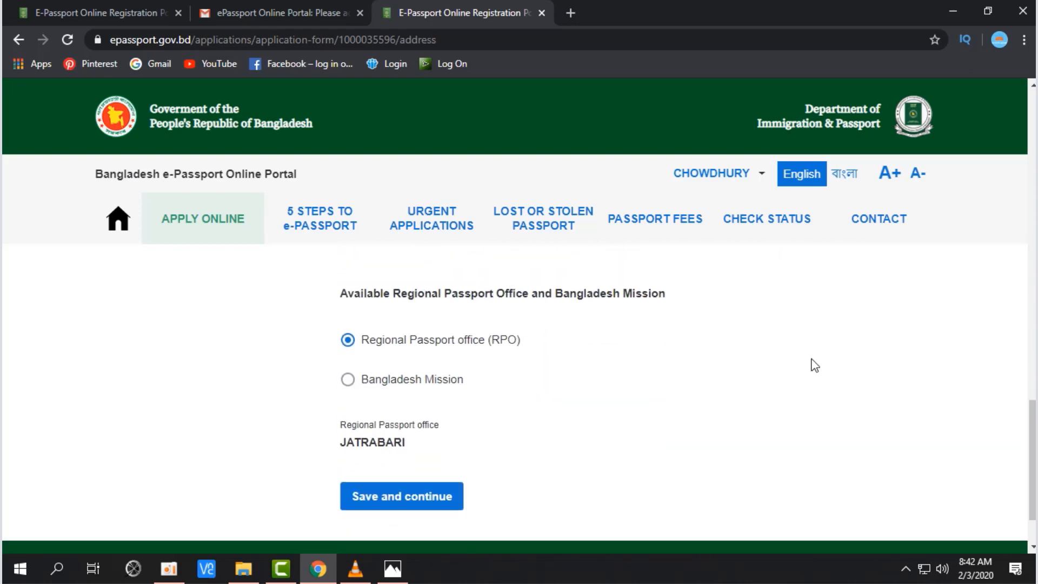
pyautogui.scroll(2, 695, 382)
pyautogui.scroll(-2, 697, 384)
pyautogui.moveTo(466, 291); pyautogui.dragTo(676, 304)
pyautogui.scroll(-1, 724, 344)
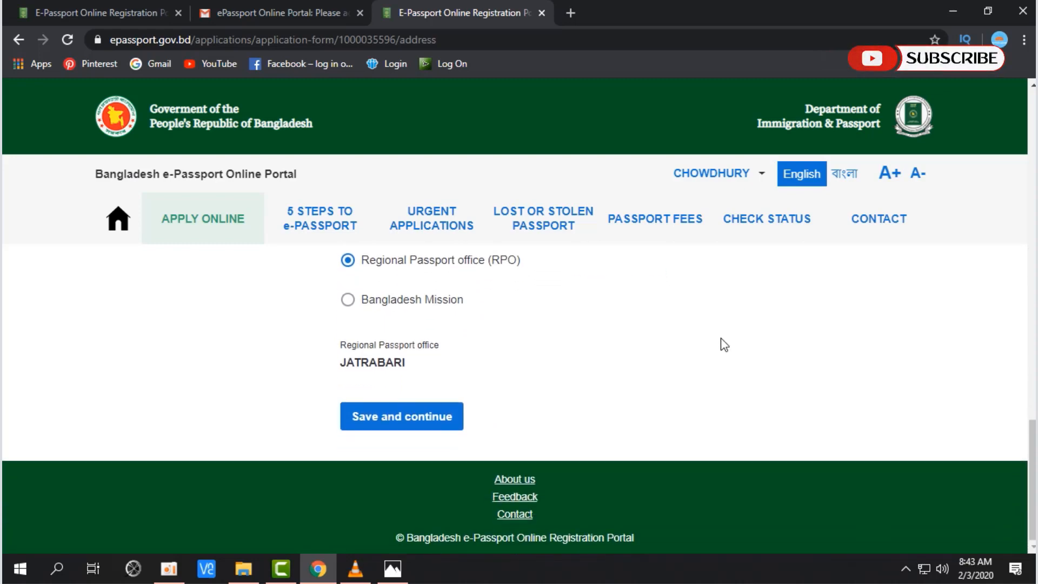
pyautogui.scroll(4, 724, 345)
pyautogui.scroll(-3, 725, 344)
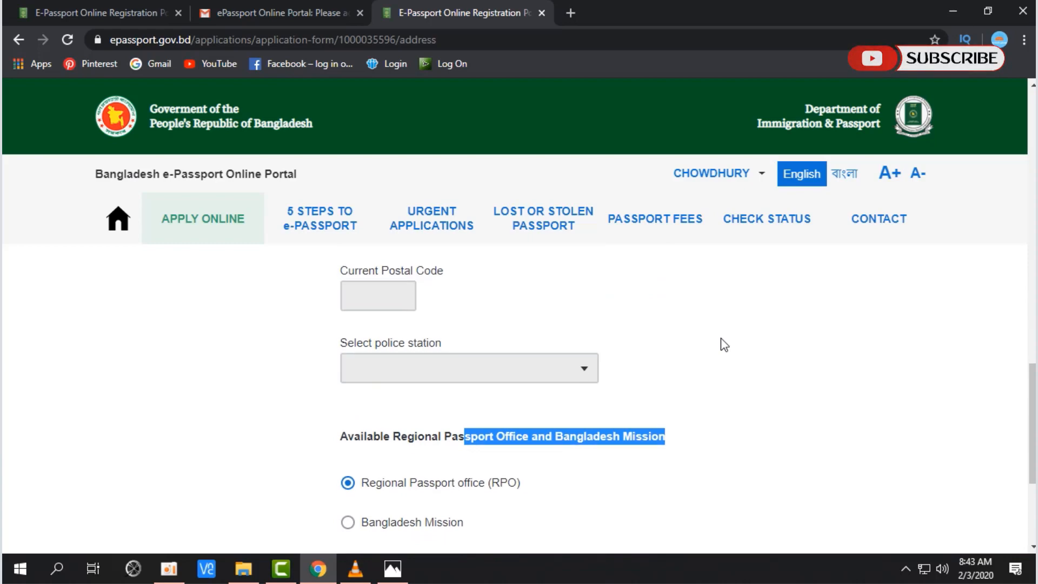
pyautogui.click(478, 384)
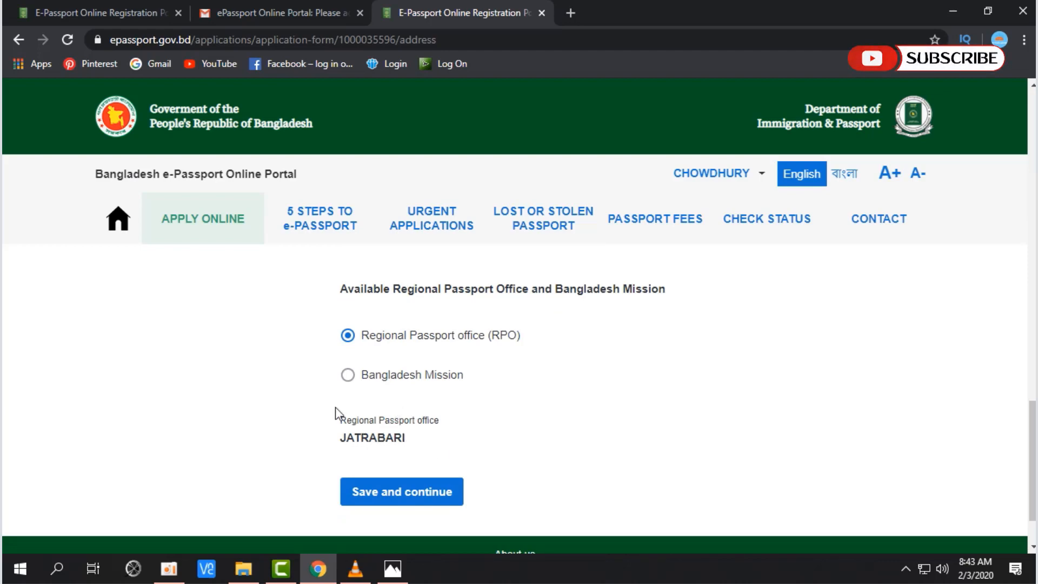
# Step: Keep Regional Passport office JATRABARI selected and save the address section
pyautogui.click(397, 352)
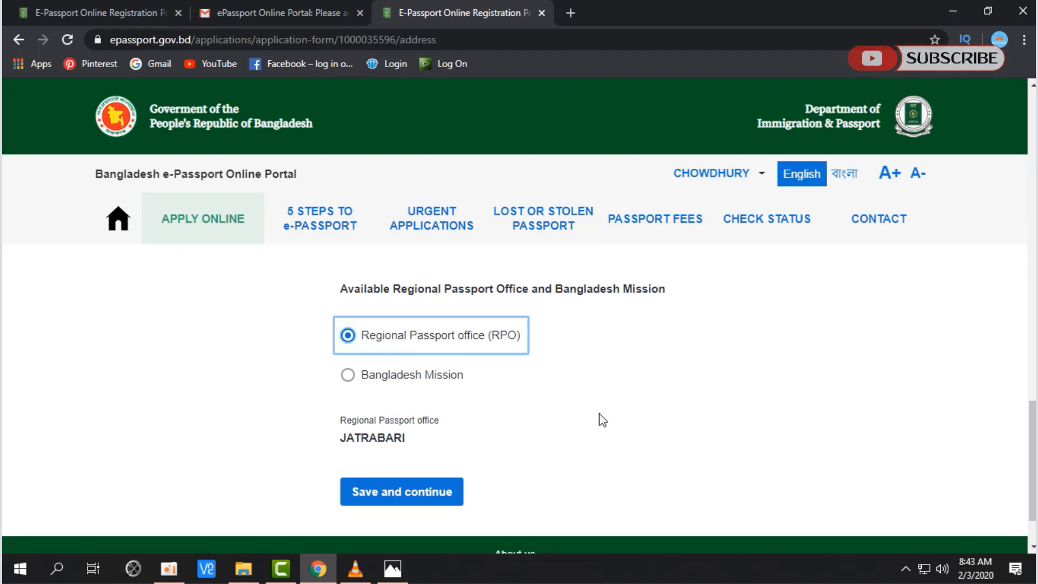
pyautogui.click(404, 376)
pyautogui.scroll(-2, 540, 378)
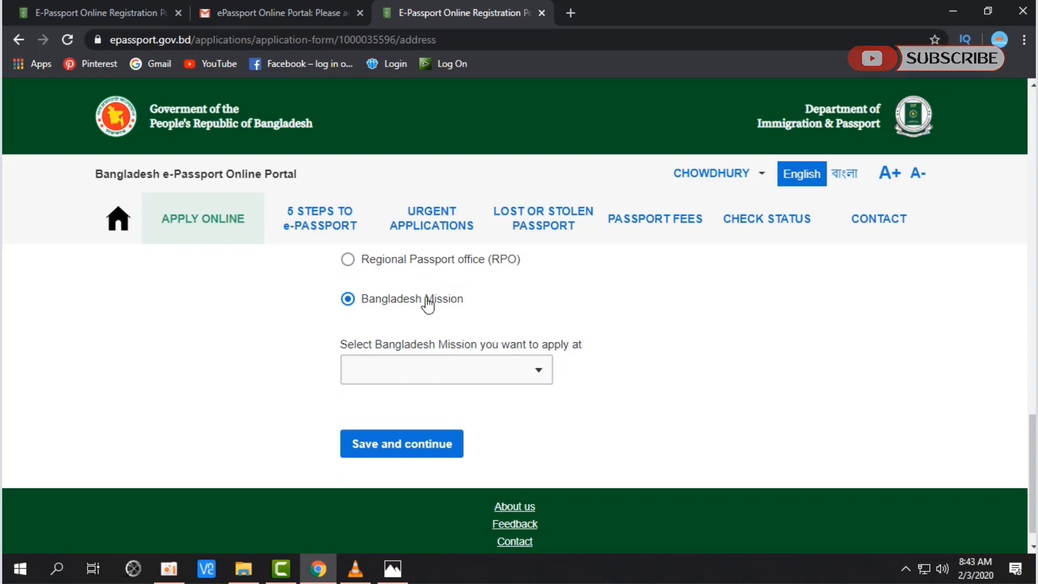
pyautogui.click(406, 273)
pyautogui.scroll(1, 538, 354)
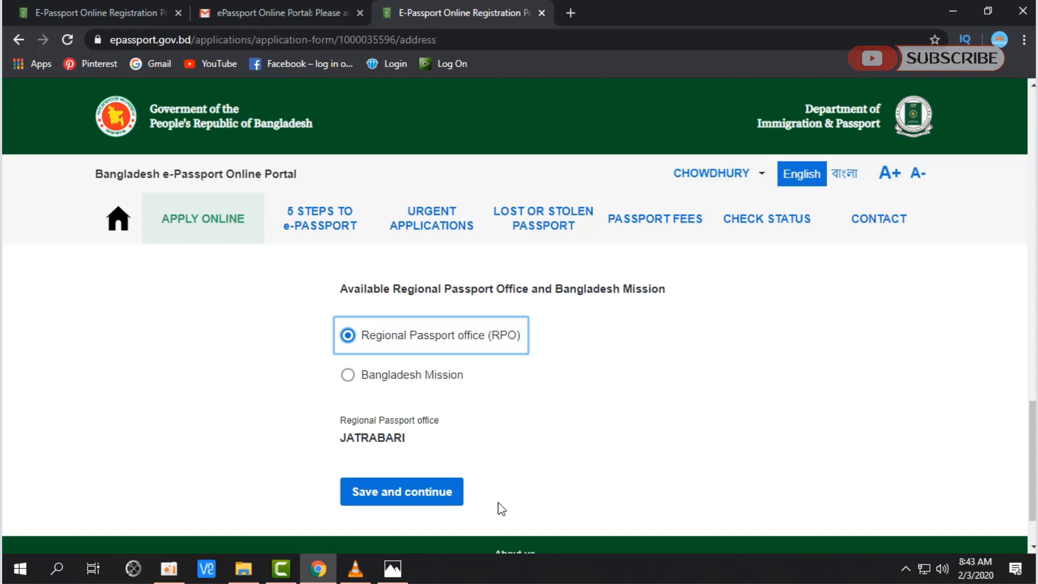
pyautogui.click(440, 502)
# Step: Type the father's full name into Father's name (as per NID/BRC)
pyautogui.scroll(-2, 801, 394)
pyautogui.scroll(1, 802, 394)
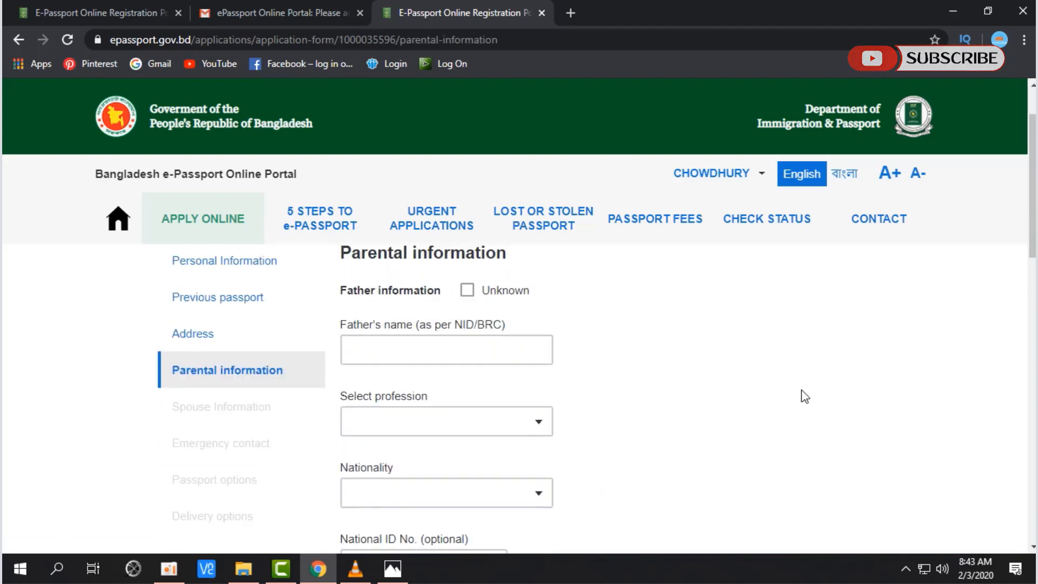
pyautogui.scroll(1, 711, 393)
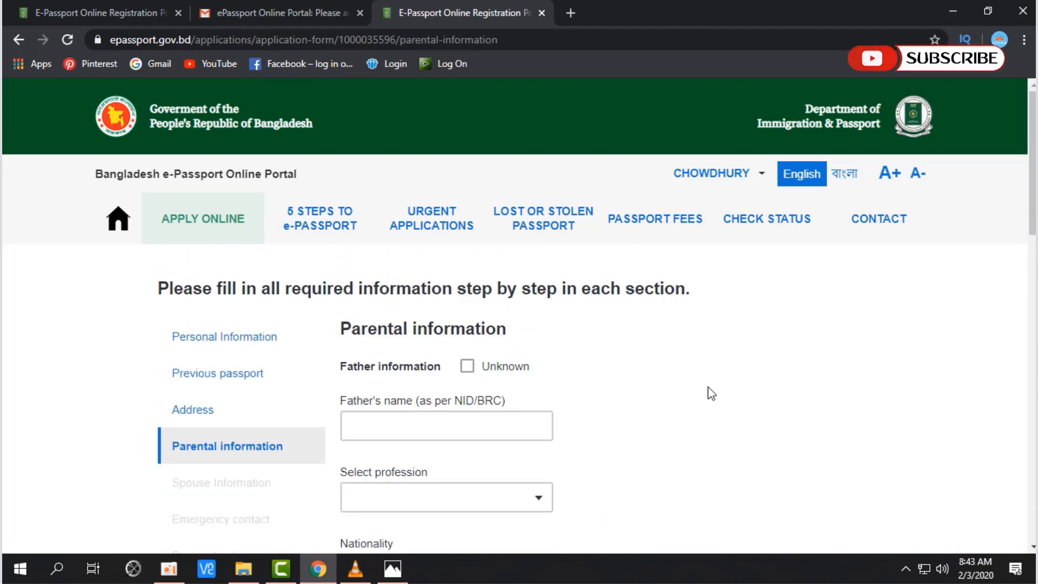
pyautogui.scroll(-1, 711, 393)
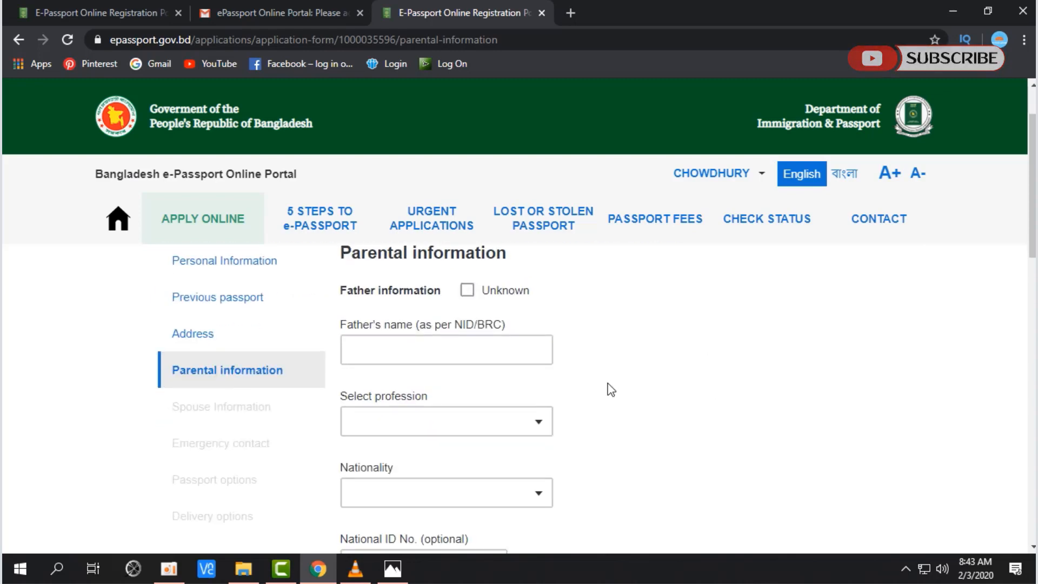
pyautogui.moveTo(346, 295); pyautogui.dragTo(423, 292)
pyautogui.click(345, 295)
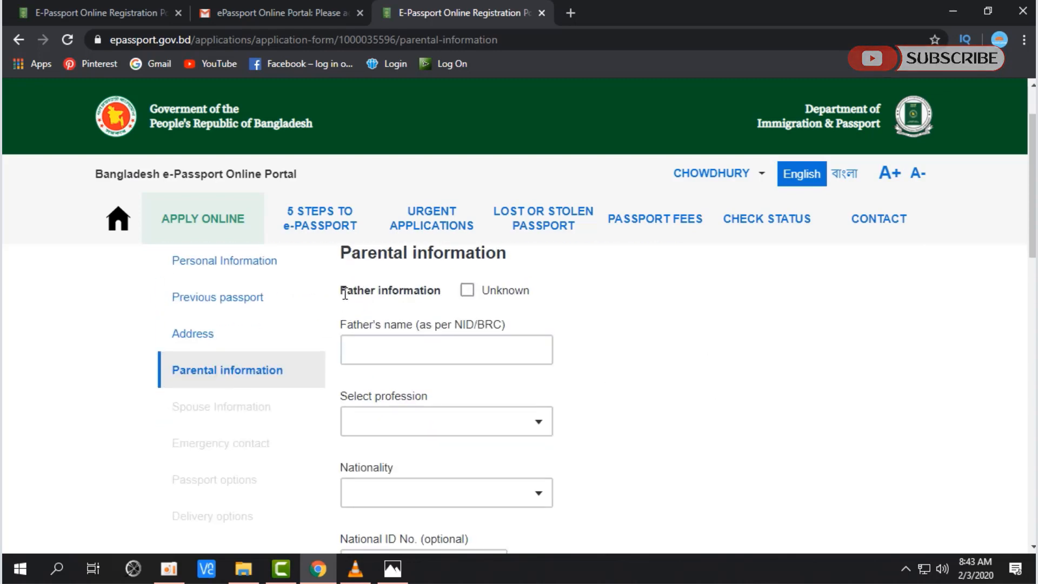
pyautogui.moveTo(345, 295); pyautogui.dragTo(423, 292)
pyautogui.click(412, 345)
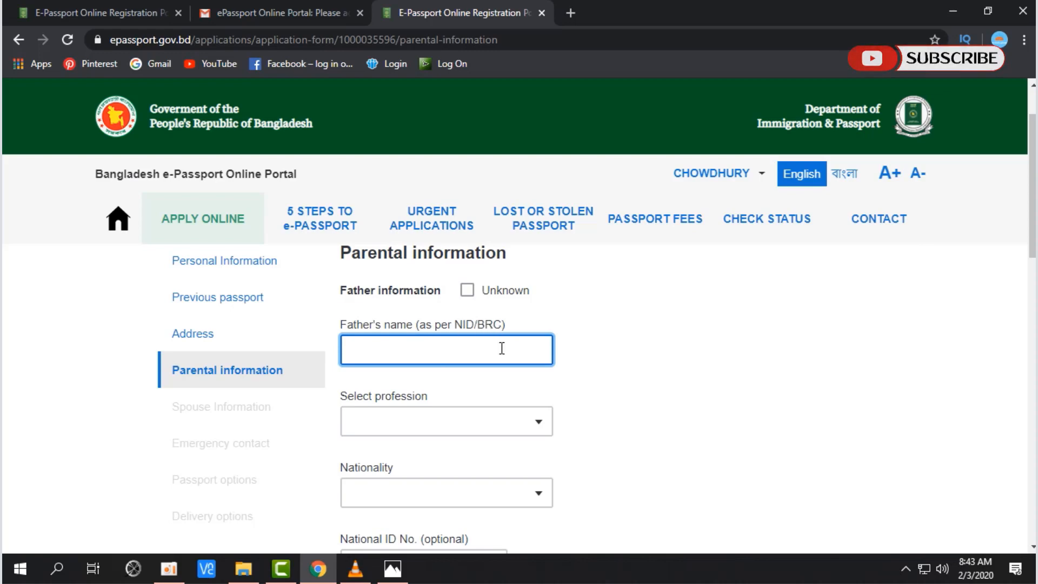
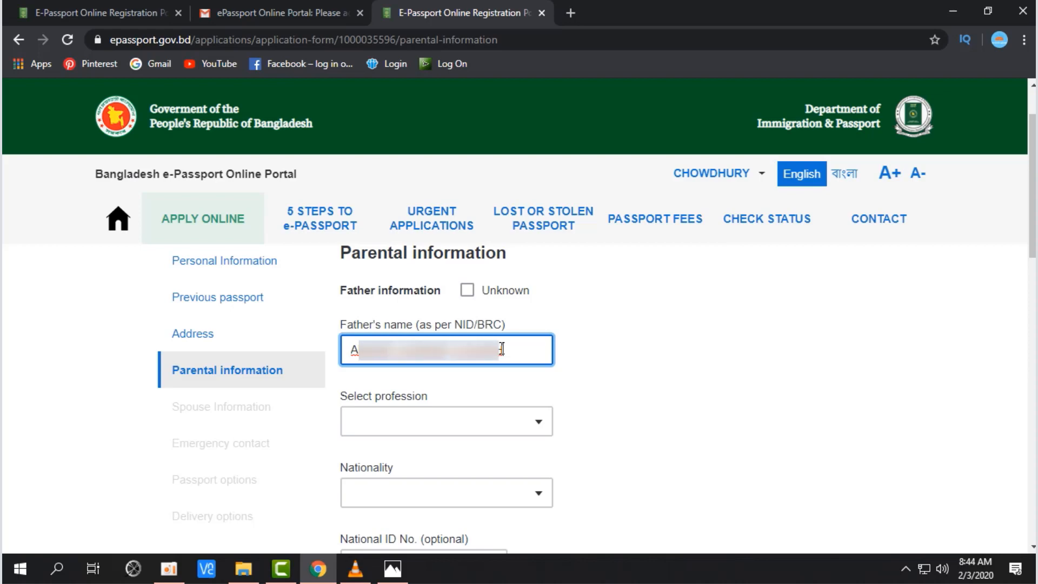
pyautogui.click(656, 433)
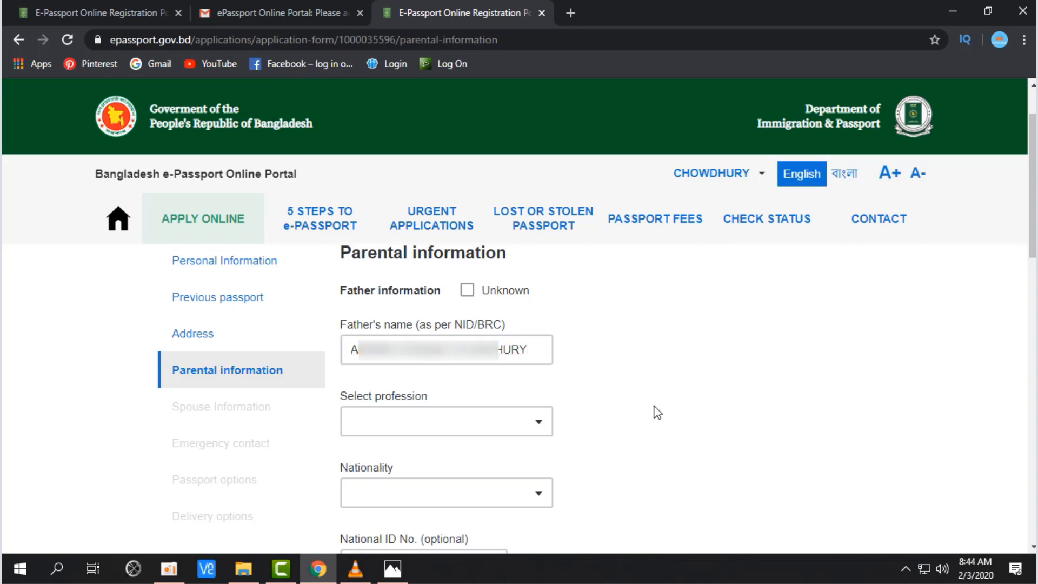
pyautogui.moveTo(342, 397); pyautogui.dragTo(420, 401)
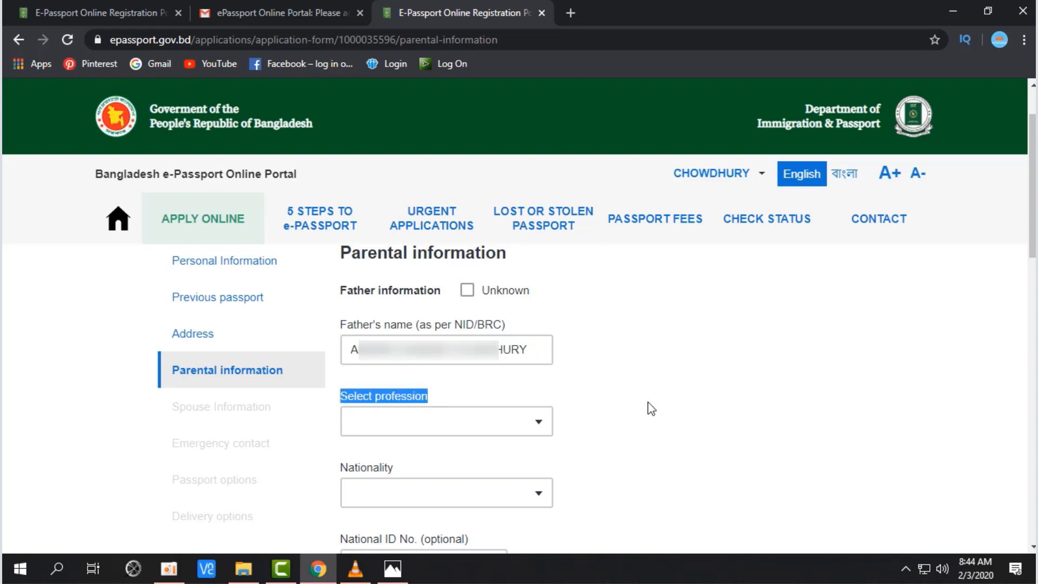
# Step: Set the father's profession to PRIVATE SERVICE
pyautogui.click(538, 422)
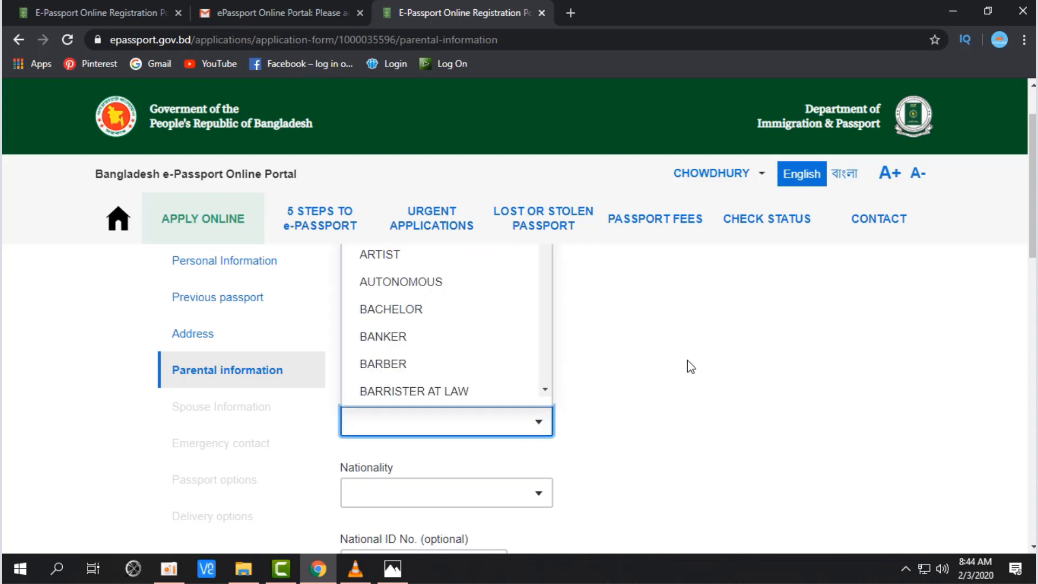
pyautogui.scroll(1, 690, 367)
pyautogui.click(561, 461)
pyautogui.click(538, 497)
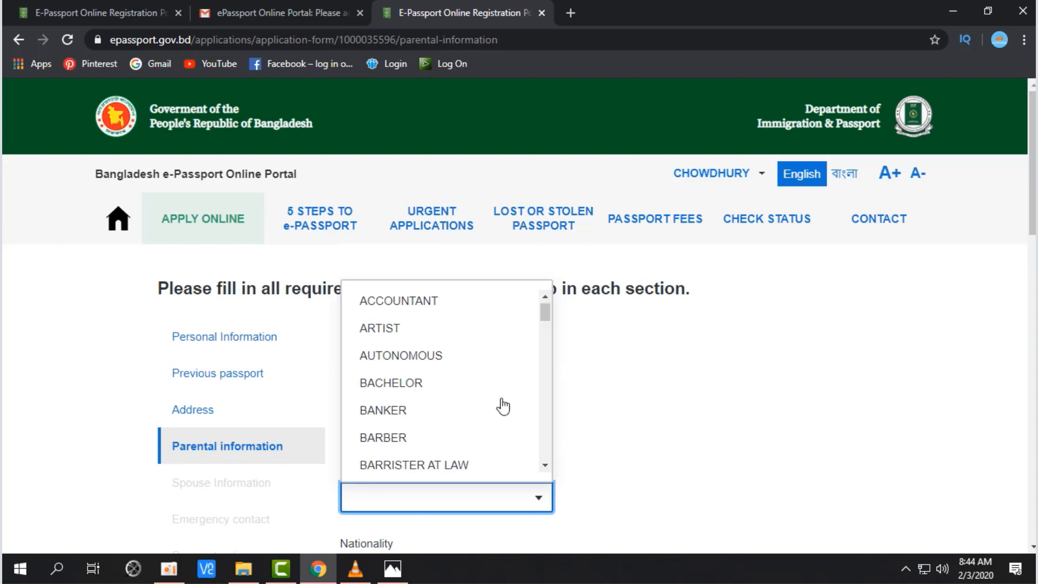
pyautogui.scroll(-4, 503, 406)
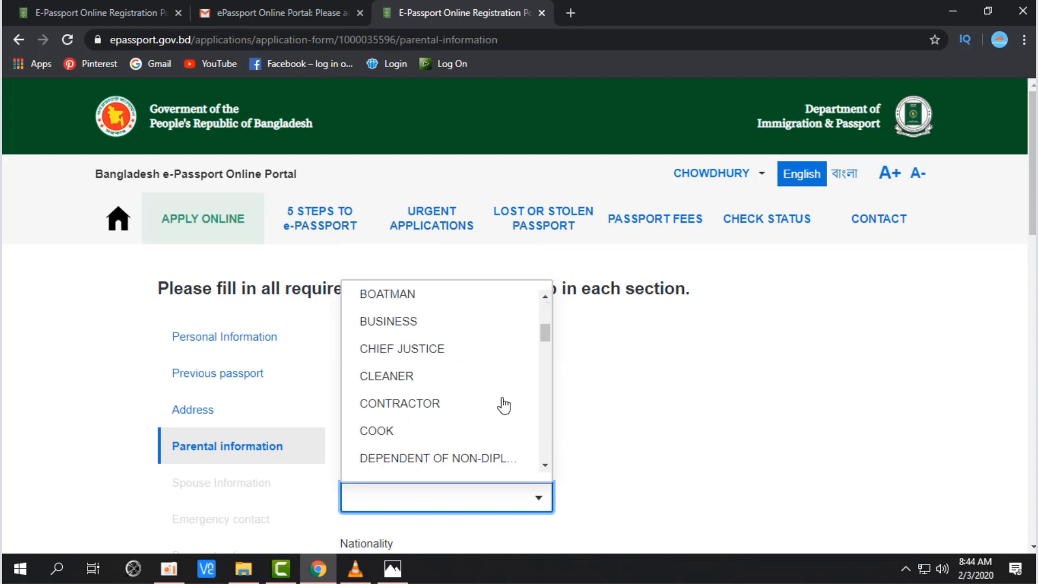
pyautogui.scroll(-3, 503, 406)
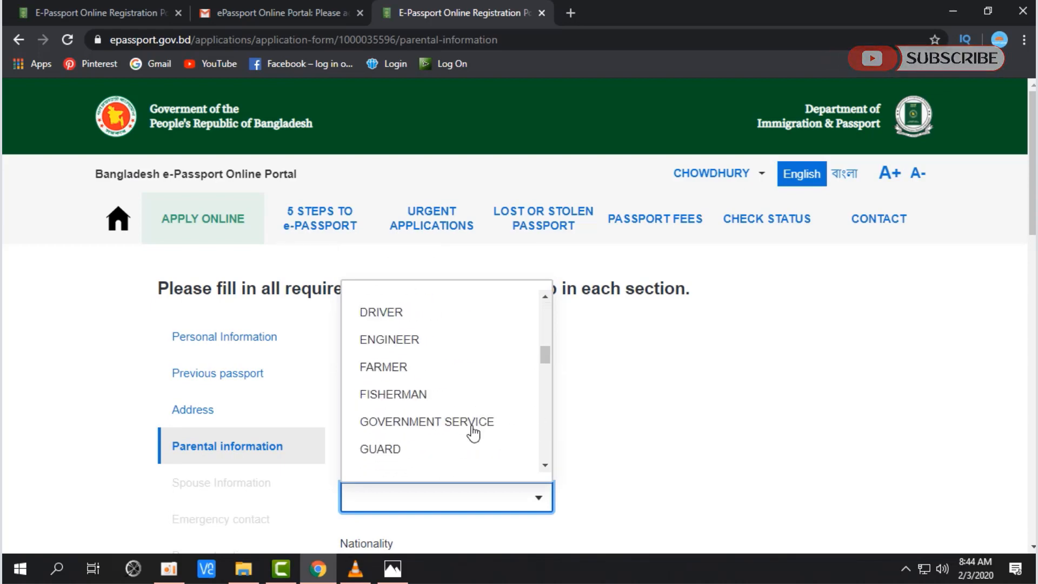
pyautogui.scroll(3, 474, 430)
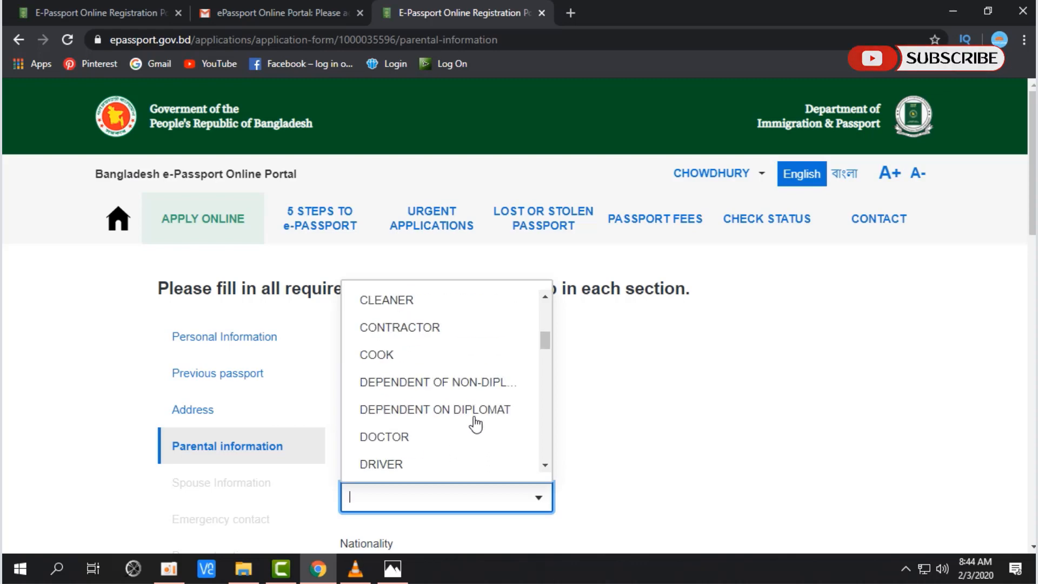
pyautogui.scroll(-5, 474, 422)
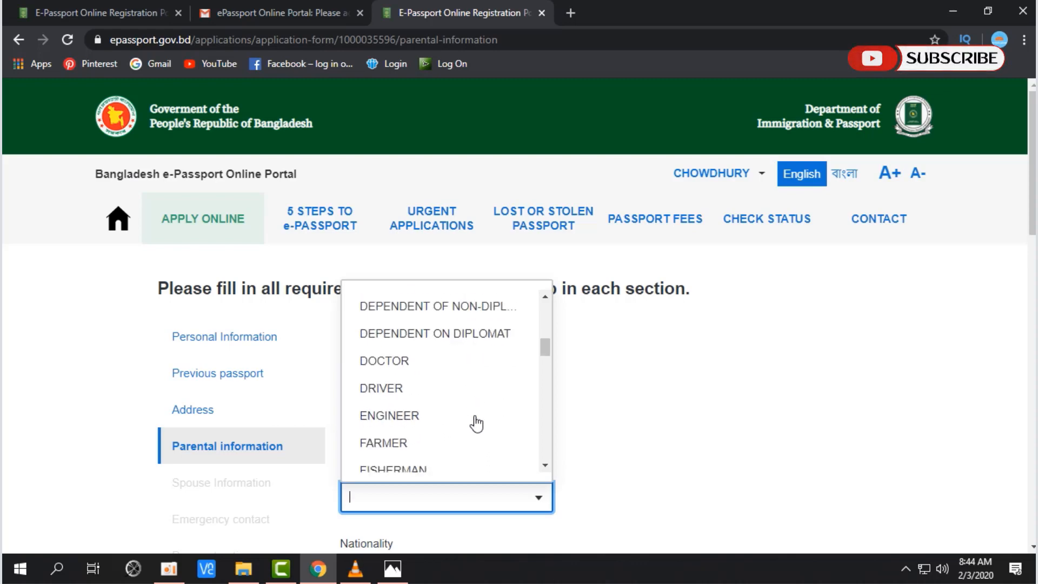
pyautogui.write('P')
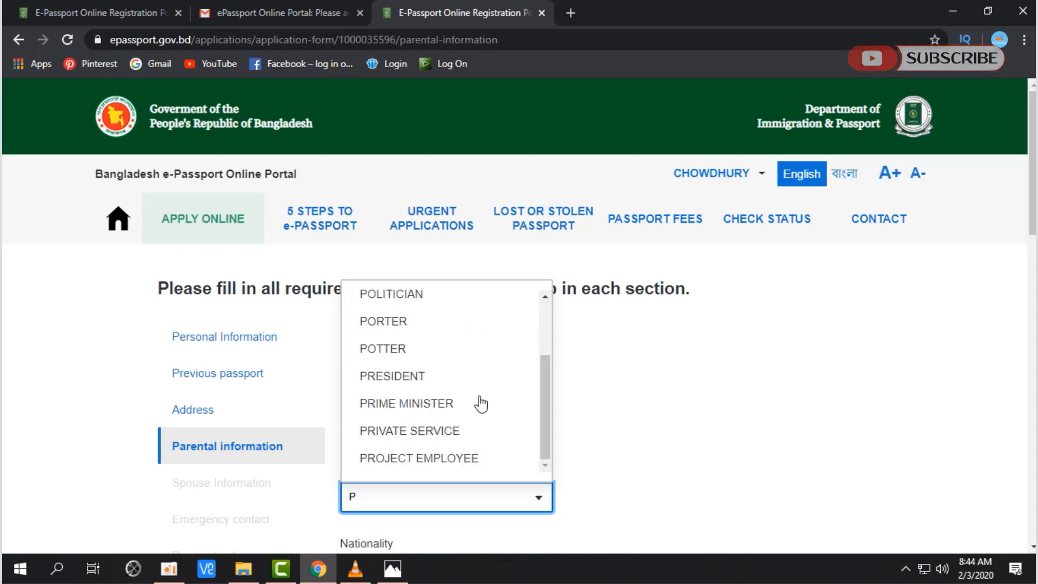
pyautogui.click(475, 431)
pyautogui.scroll(-3, 678, 461)
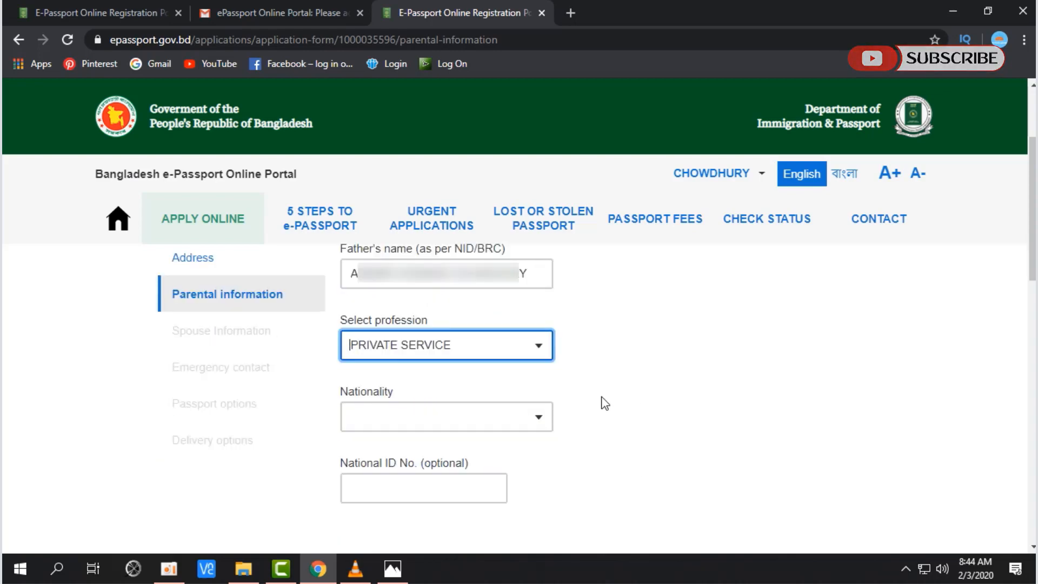
# Step: Set the father's nationality to BANGLADESHI
pyautogui.doubleClick(386, 393)
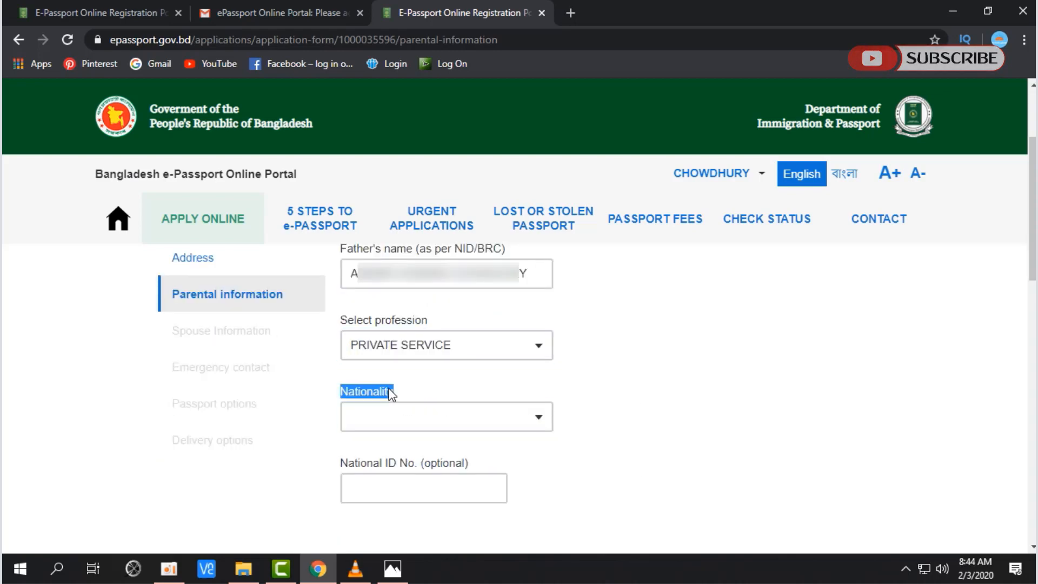
pyautogui.click(541, 422)
pyautogui.scroll(2, 482, 359)
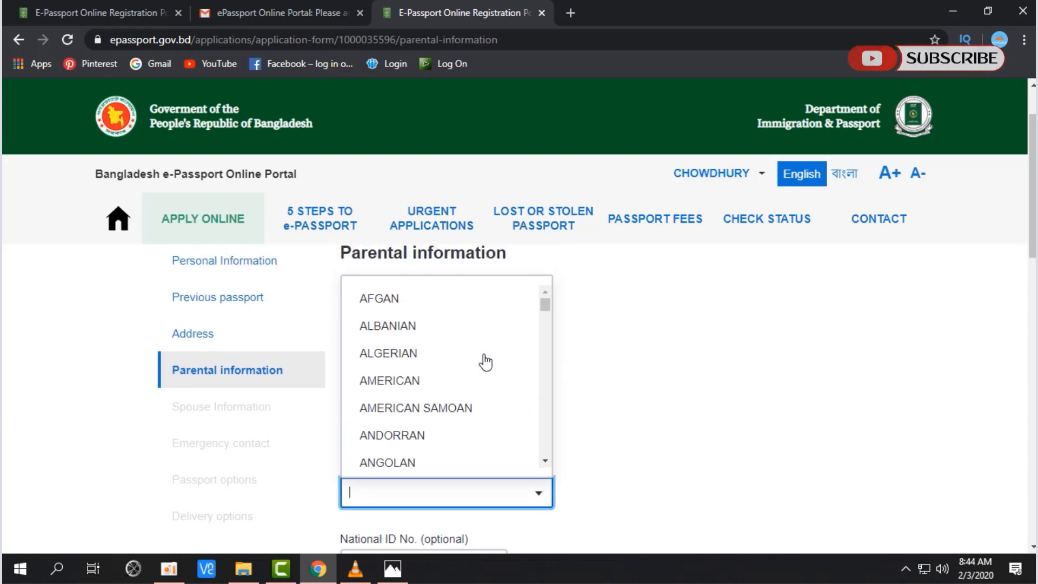
pyautogui.write('B')
pyautogui.click(415, 355)
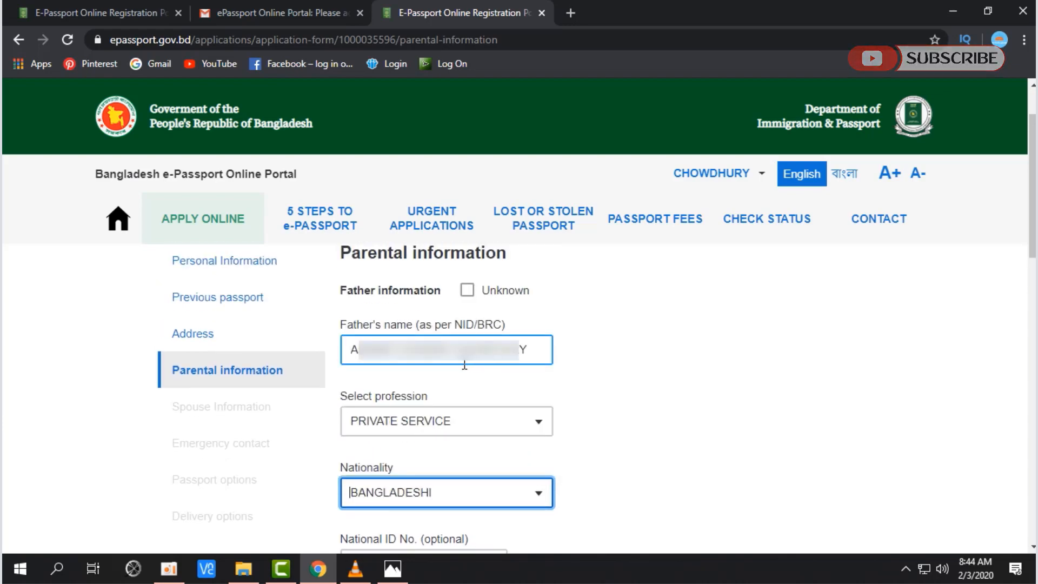
pyautogui.scroll(-2, 605, 389)
pyautogui.scroll(-3, 605, 389)
pyautogui.click(438, 340)
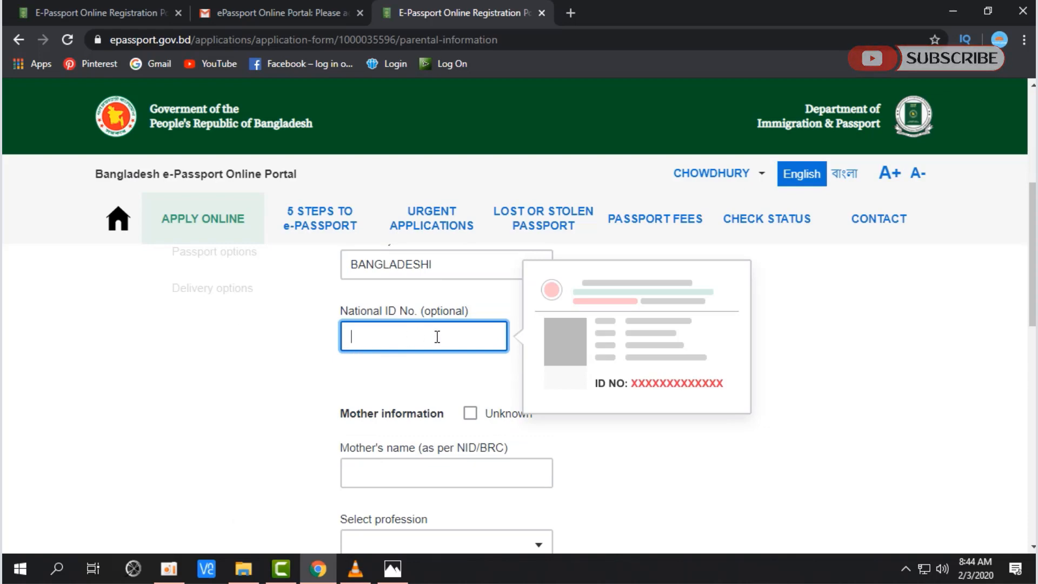
# Step: Skip the father's National ID and paste the mother's name
pyautogui.moveTo(341, 311); pyautogui.dragTo(417, 313)
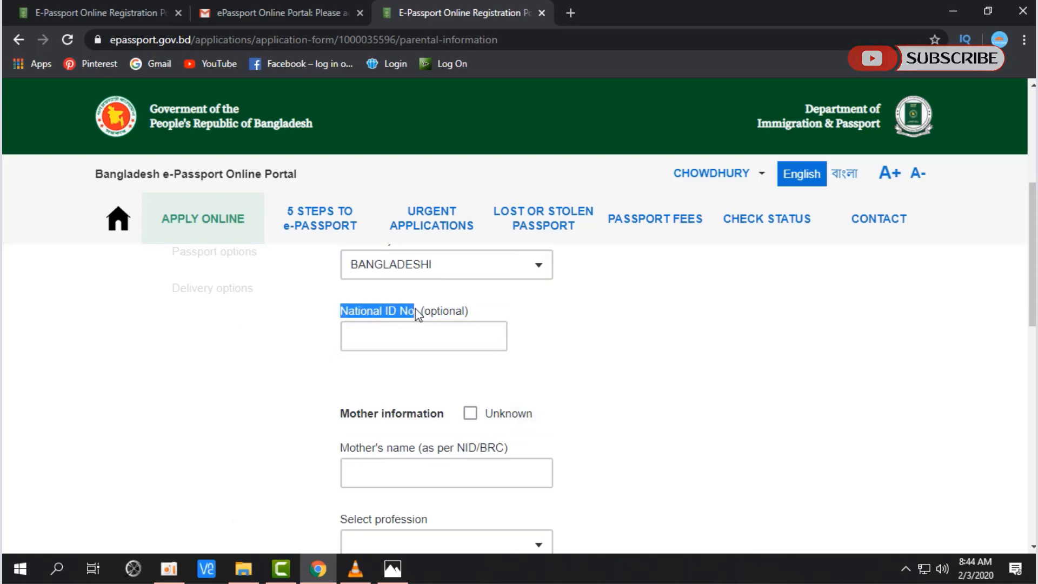
pyautogui.scroll(-1, 419, 314)
pyautogui.moveTo(341, 338); pyautogui.dragTo(441, 354)
pyautogui.click(412, 394)
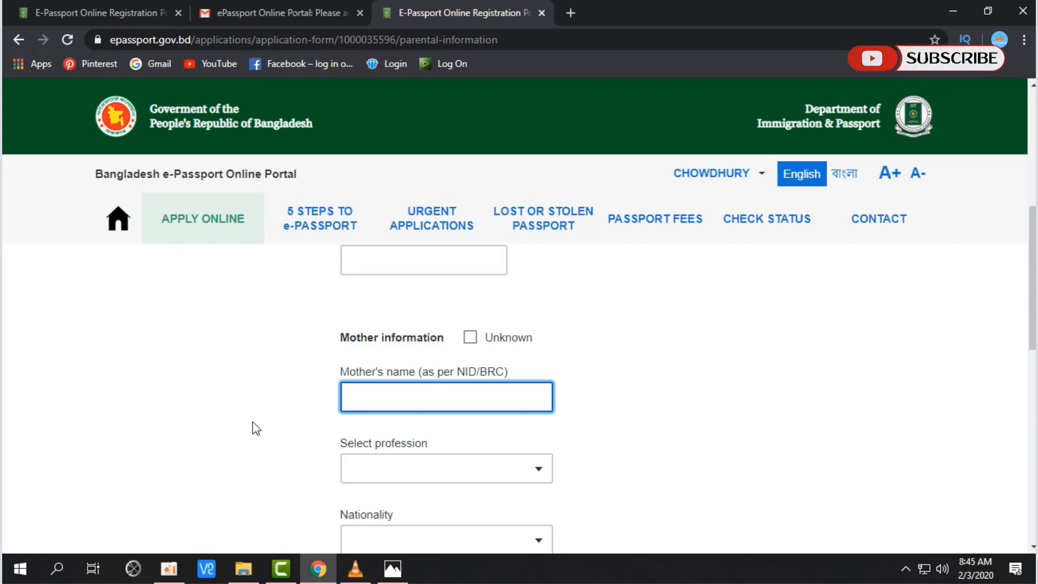
pyautogui.hotkey('ctrl', 'v')
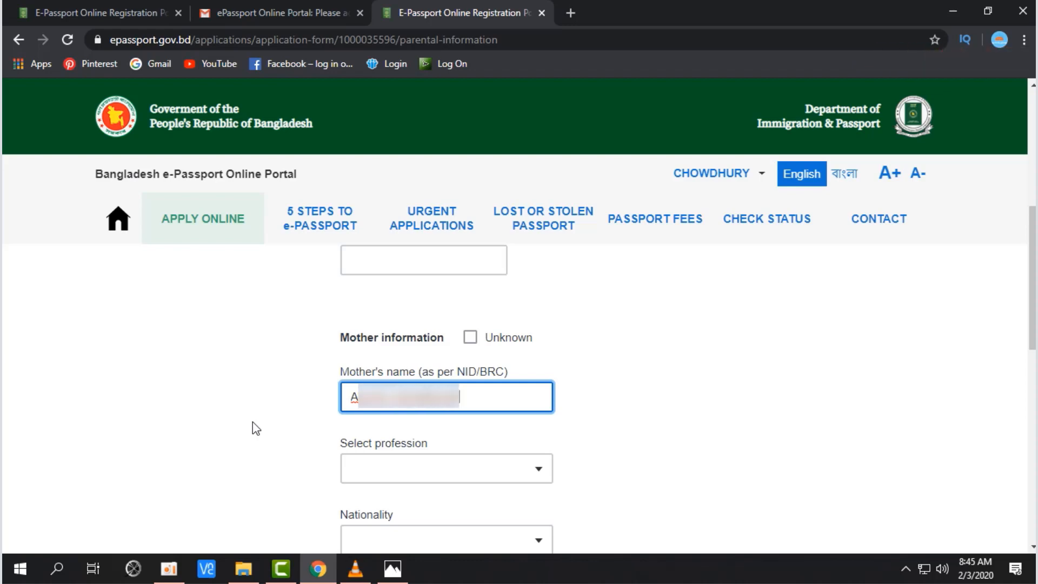
# Step: Set the mother's profession to HOUSE WIFE
pyautogui.scroll(-3, 252, 421)
pyautogui.click(359, 296)
pyautogui.moveTo(348, 294); pyautogui.dragTo(429, 296)
pyautogui.click(453, 305)
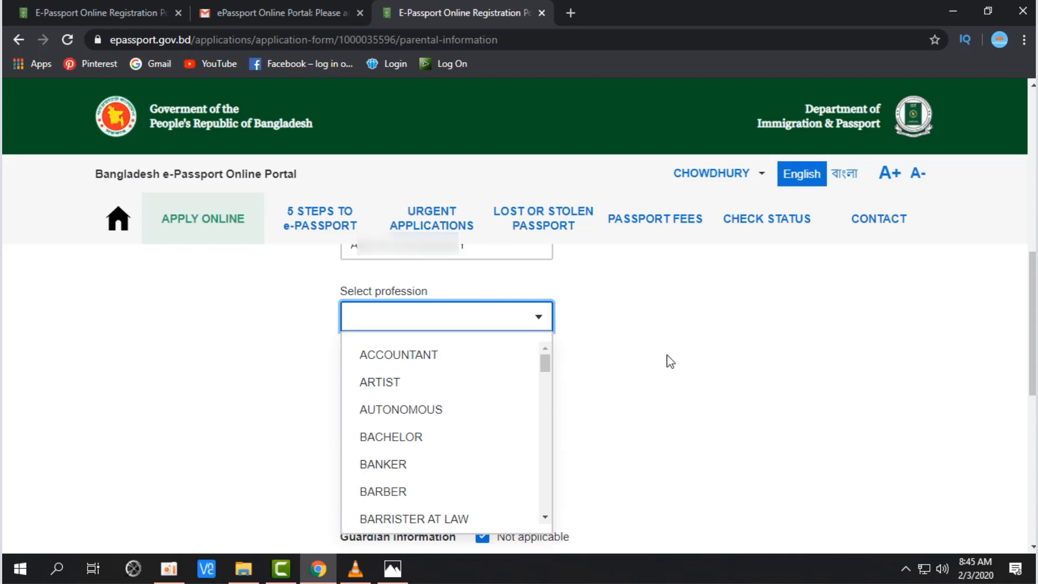
pyautogui.scroll(-1, 594, 363)
pyautogui.scroll(-3, 535, 364)
pyautogui.write('house')
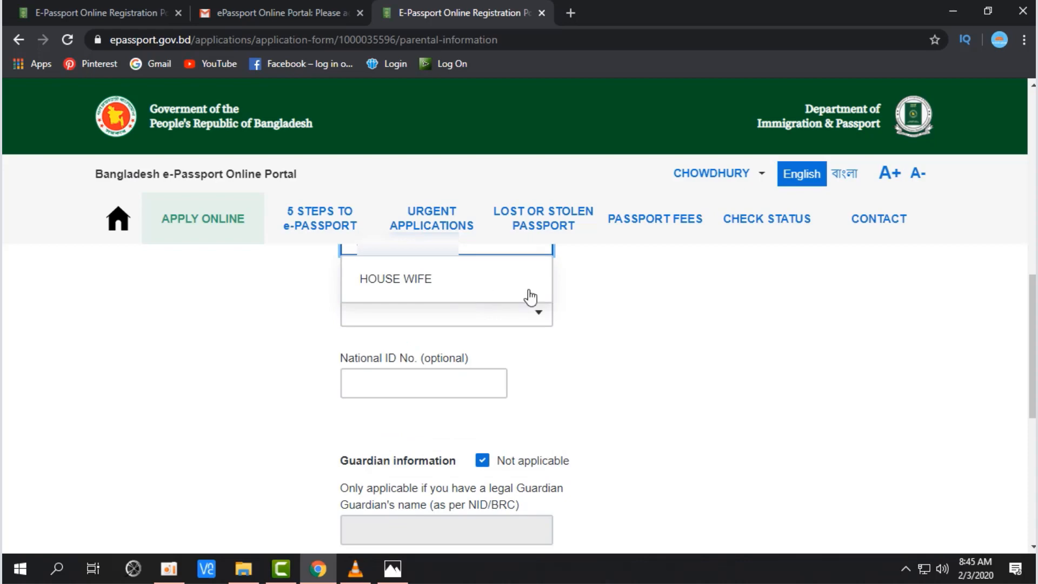
pyautogui.click(475, 278)
# Step: Set the mother's nationality to BANGLADESHI
pyautogui.click(505, 302)
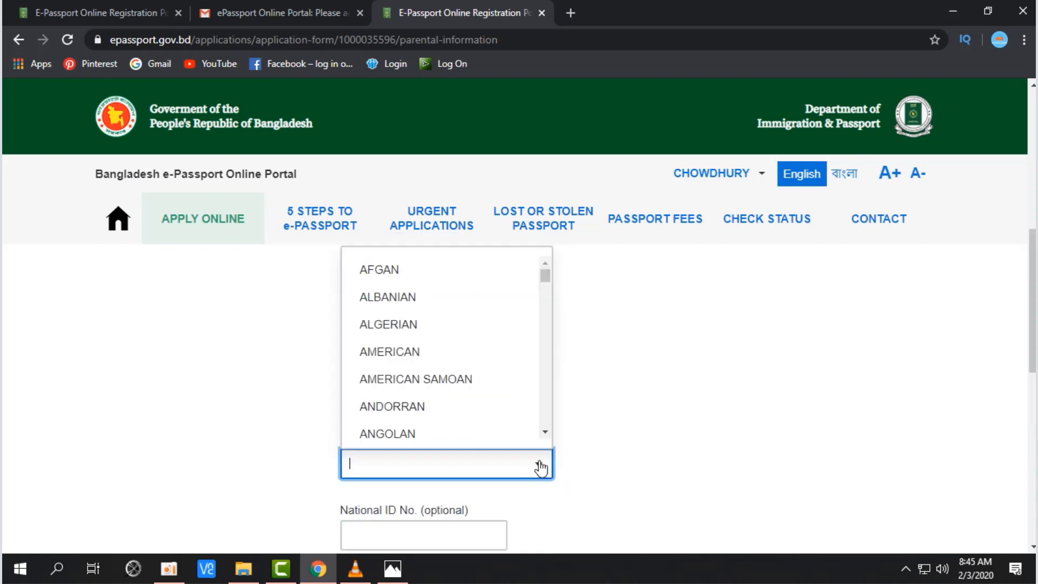
pyautogui.write('B')
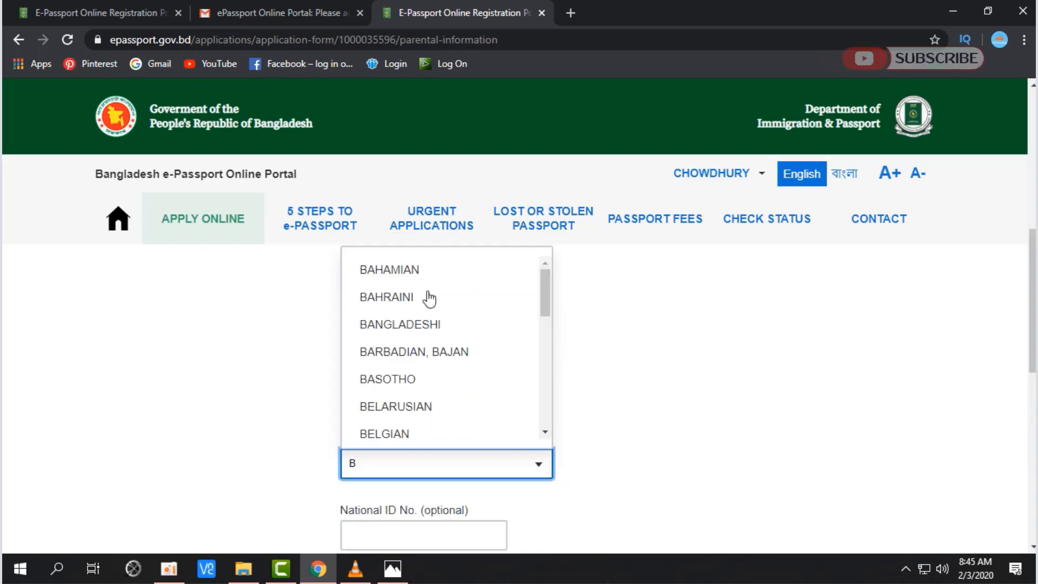
pyautogui.click(447, 324)
pyautogui.scroll(-3, 741, 370)
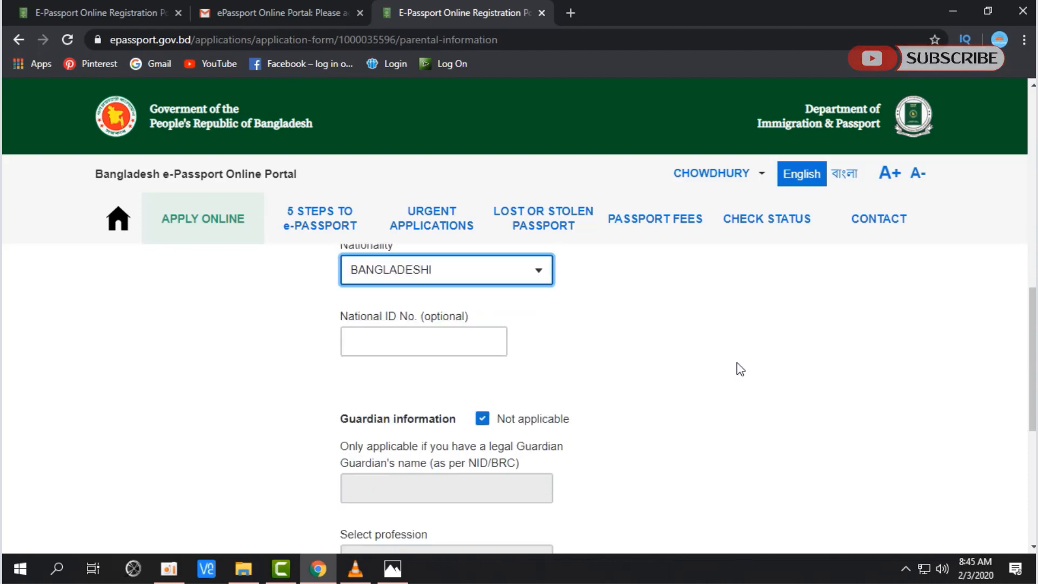
pyautogui.scroll(-1, 737, 366)
# Step: Leave the mother's National ID blank and guardian information as Not applicable
pyautogui.click(485, 316)
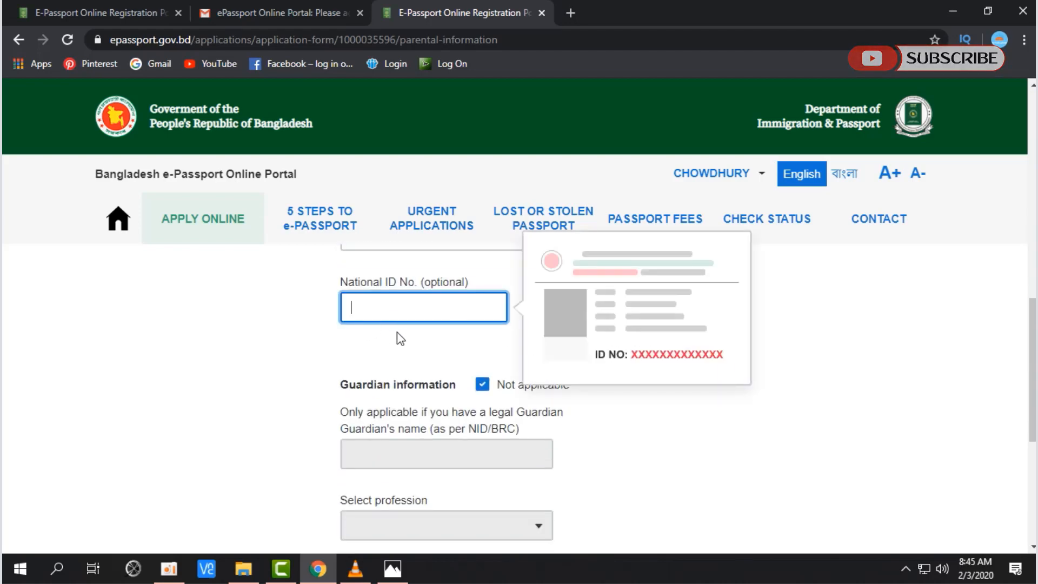
pyautogui.click(399, 347)
pyautogui.scroll(-3, 398, 346)
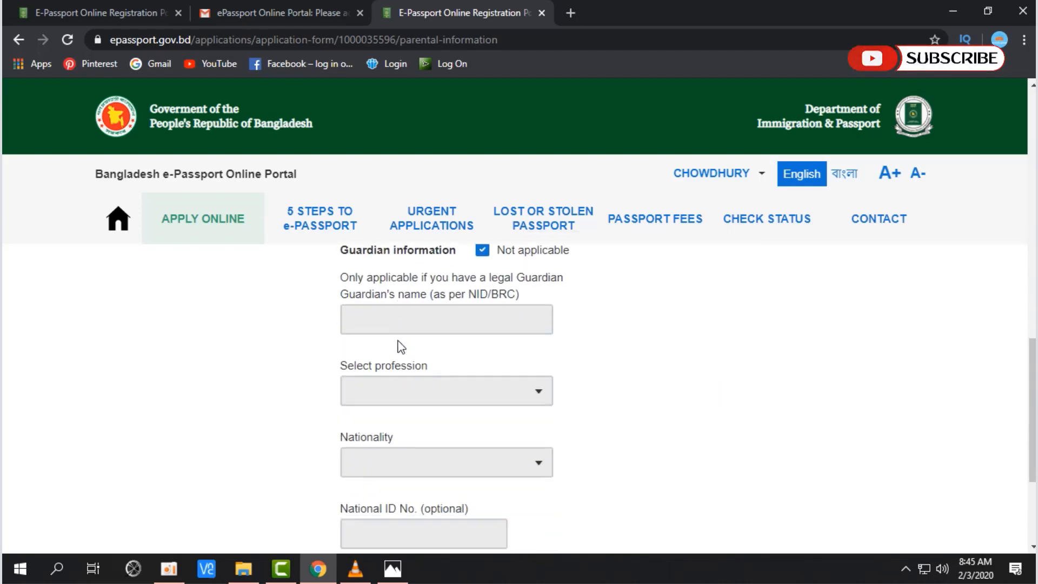
pyautogui.scroll(1, 408, 354)
pyautogui.scroll(-1, 540, 336)
pyautogui.scroll(1, 622, 321)
pyautogui.moveTo(348, 362); pyautogui.dragTo(463, 373)
pyautogui.moveTo(339, 362); pyautogui.dragTo(458, 364)
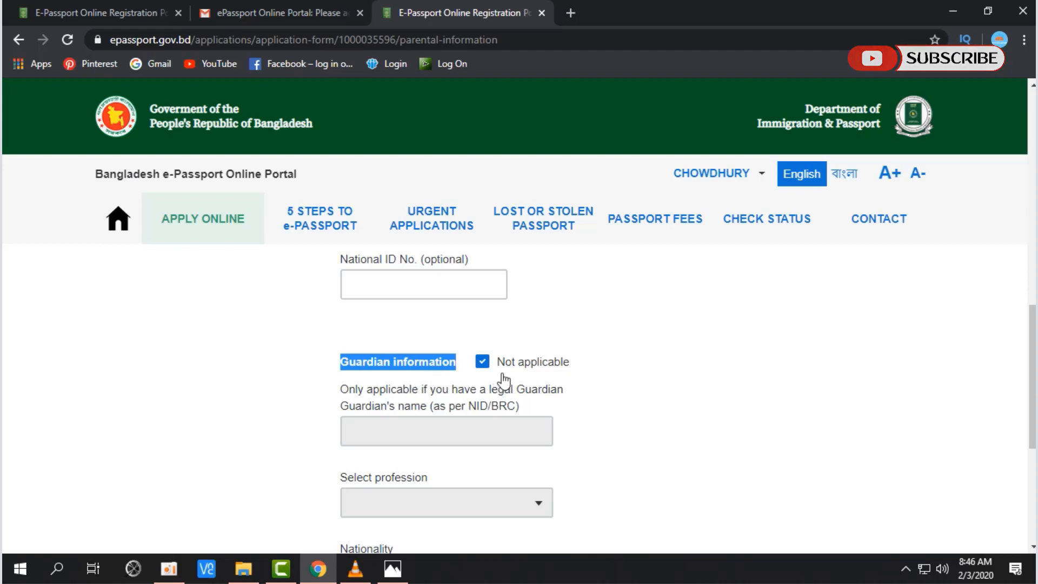
pyautogui.scroll(-5, 637, 403)
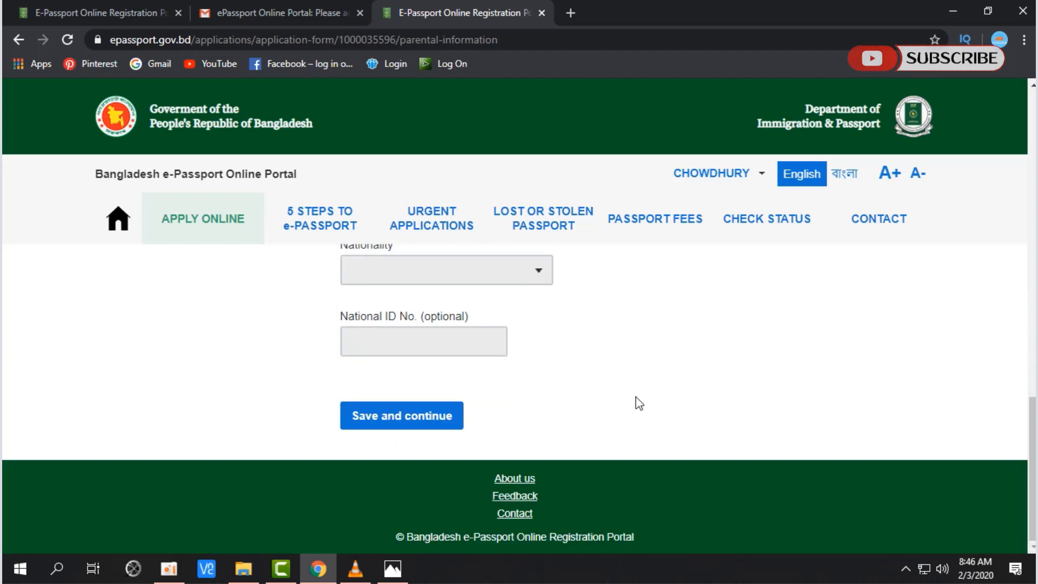
# Step: Save the parental details to reach Spouse Information
pyautogui.click(352, 423)
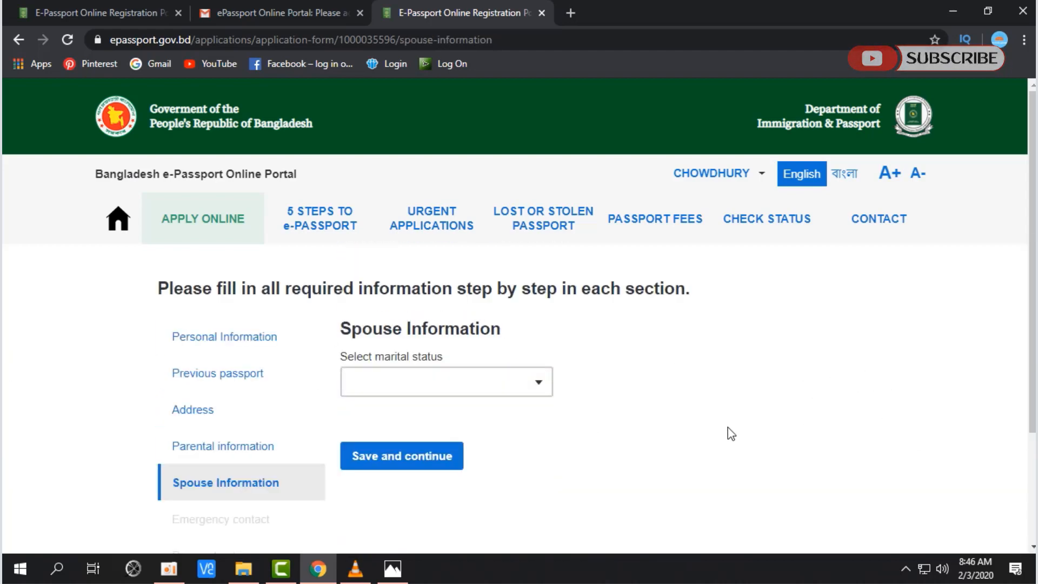
pyautogui.scroll(-2, 809, 419)
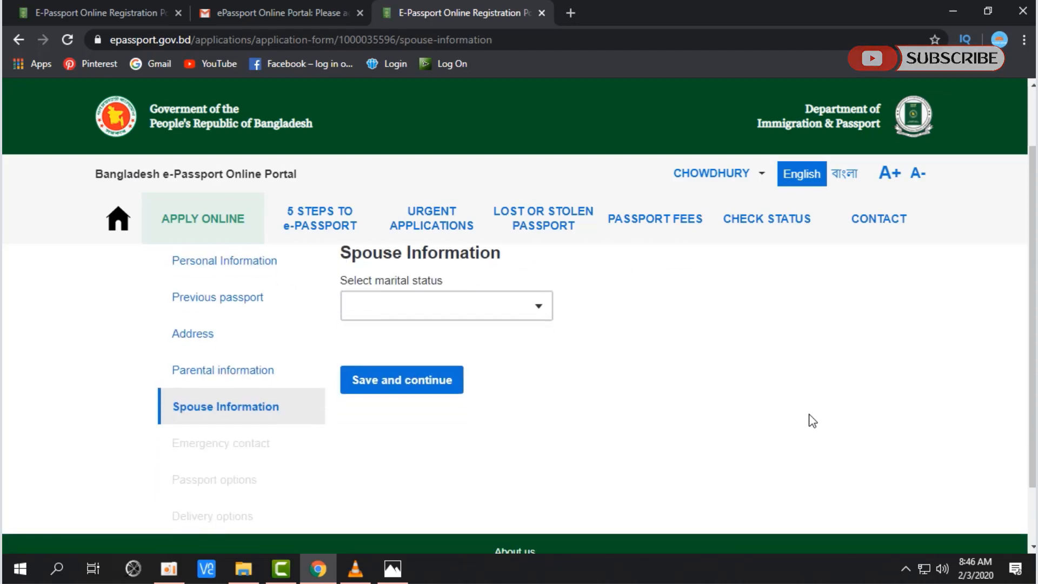
pyautogui.scroll(2, 809, 420)
# Step: Set marital status to MARRIED and enter the spouse's name
pyautogui.click(551, 390)
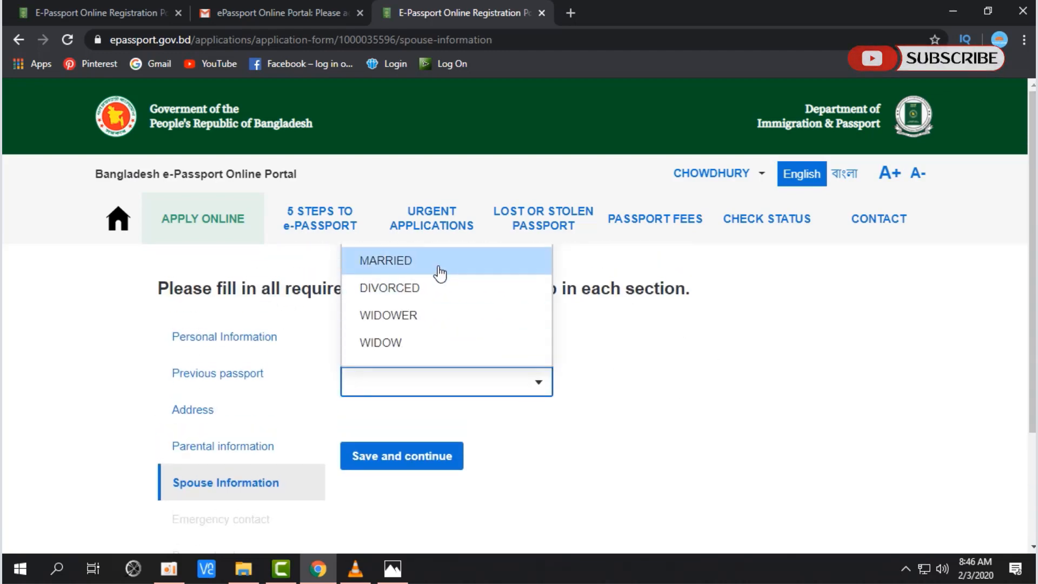
pyautogui.click(467, 270)
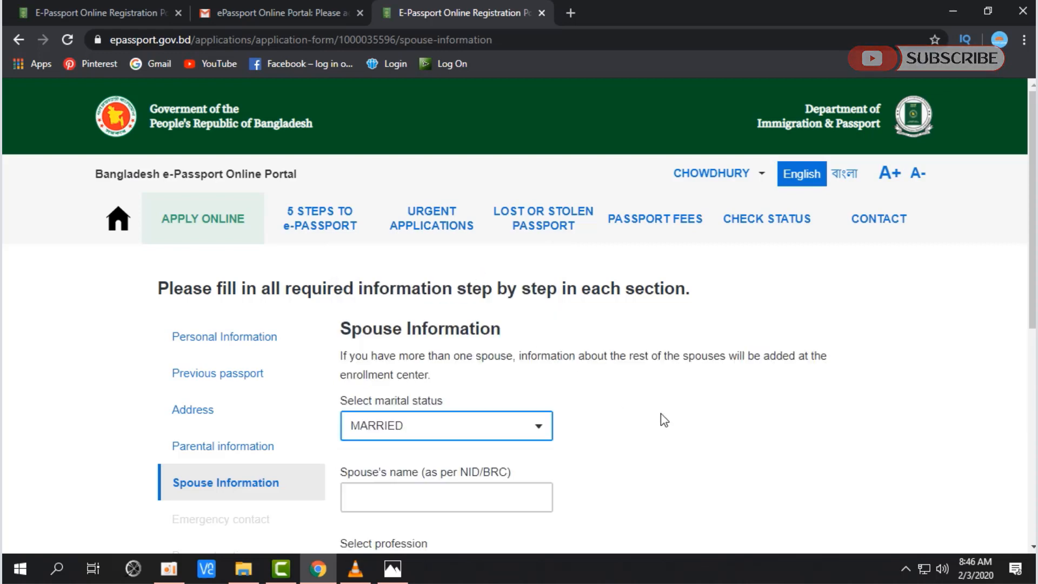
pyautogui.scroll(-3, 660, 416)
pyautogui.click(464, 346)
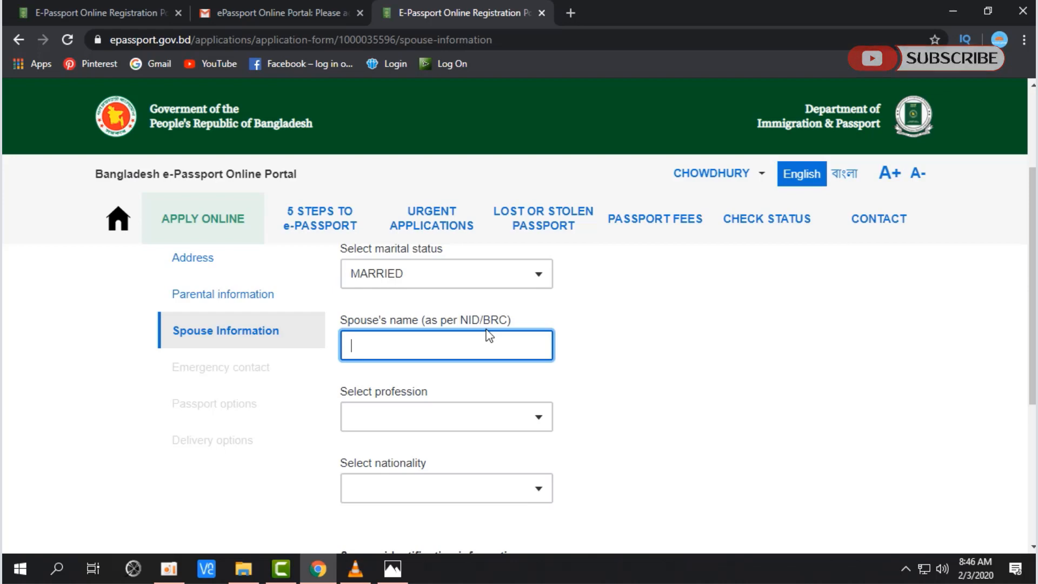
pyautogui.write('unreadable')
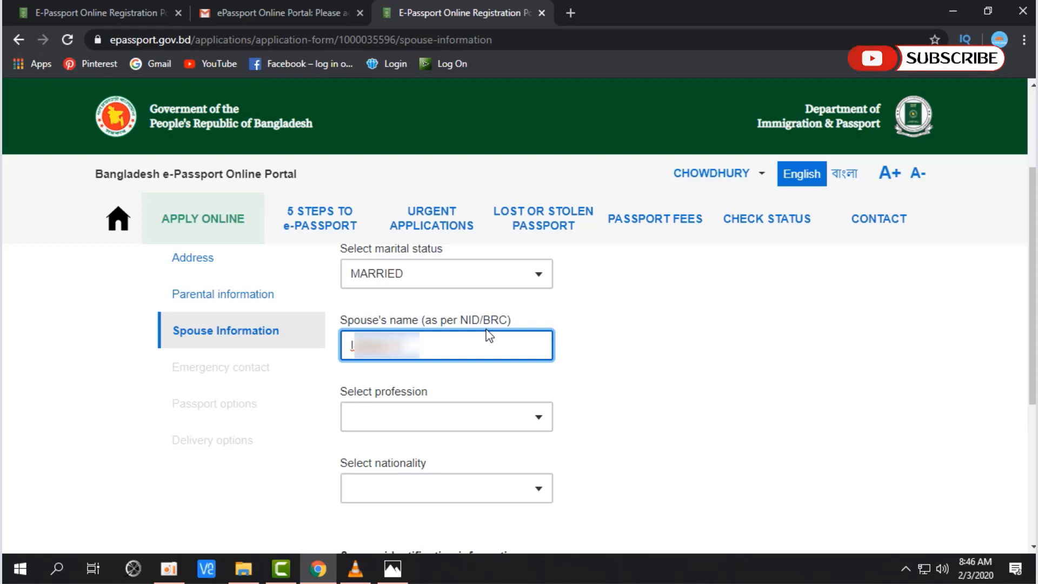
pyautogui.write('unreadable')
pyautogui.press('Tab')
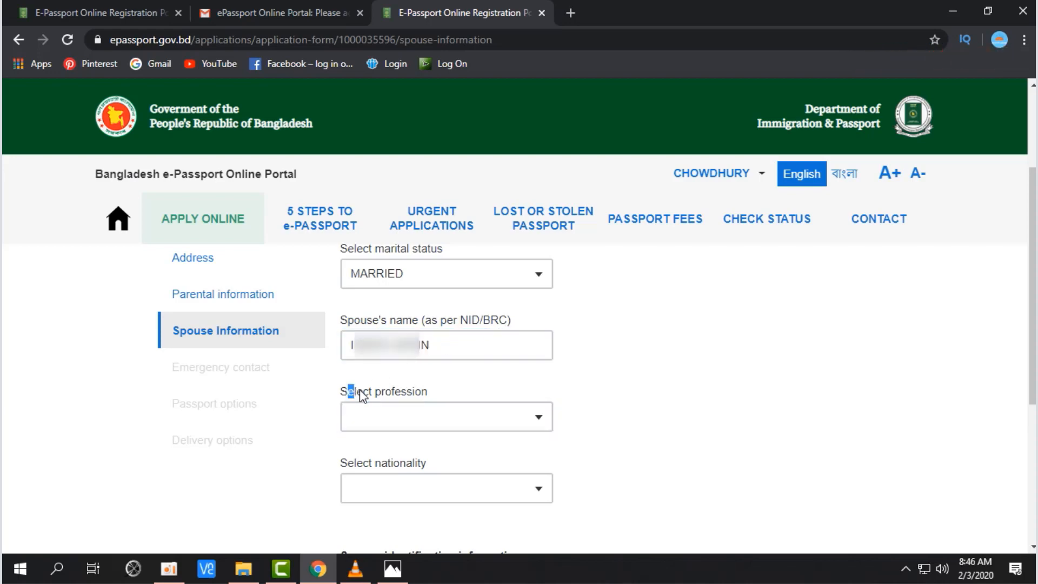
# Step: Set the spouse's profession to HOUSE WIFE
pyautogui.moveTo(350, 393); pyautogui.dragTo(428, 397)
pyautogui.click(609, 389)
pyautogui.click(537, 431)
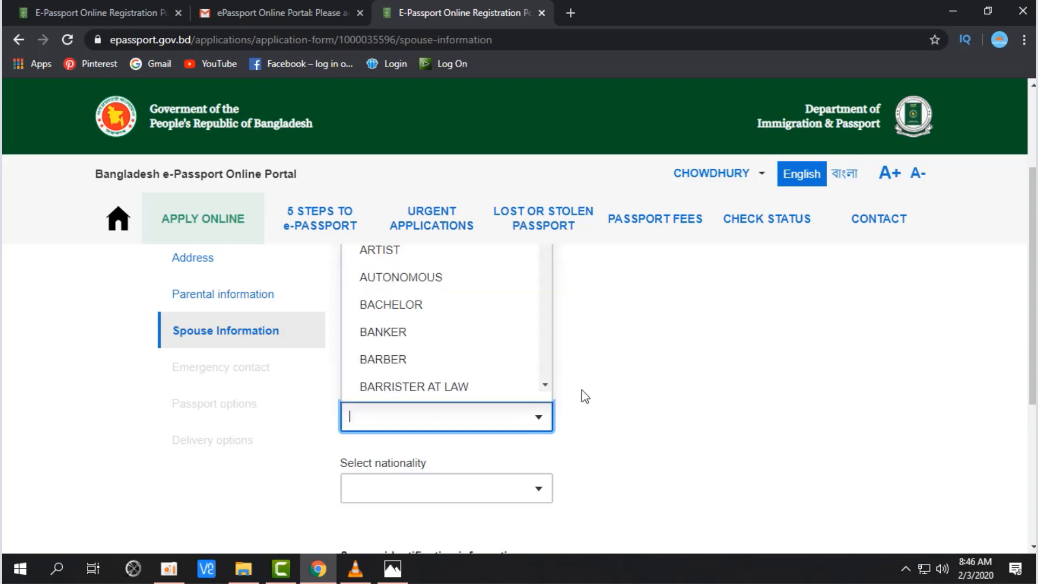
pyautogui.scroll(-12, 505, 340)
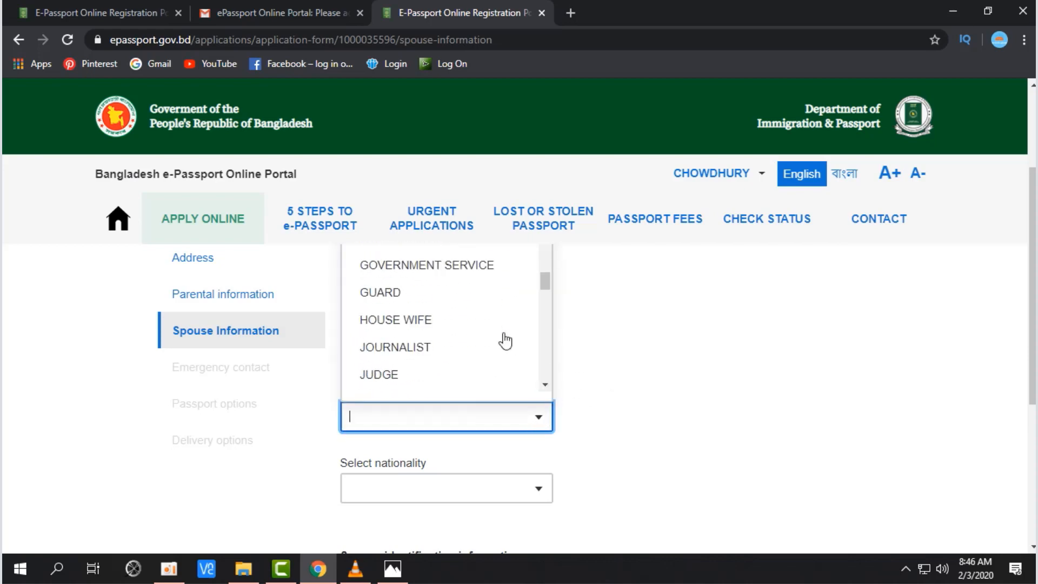
pyautogui.scroll(-3, 505, 340)
pyautogui.scroll(-3, 505, 341)
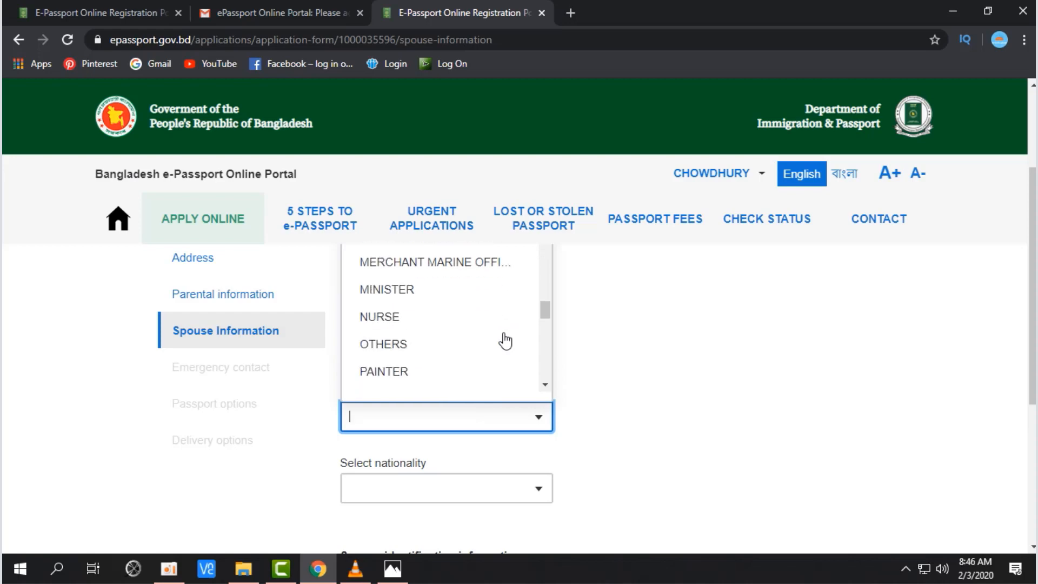
pyautogui.write('P')
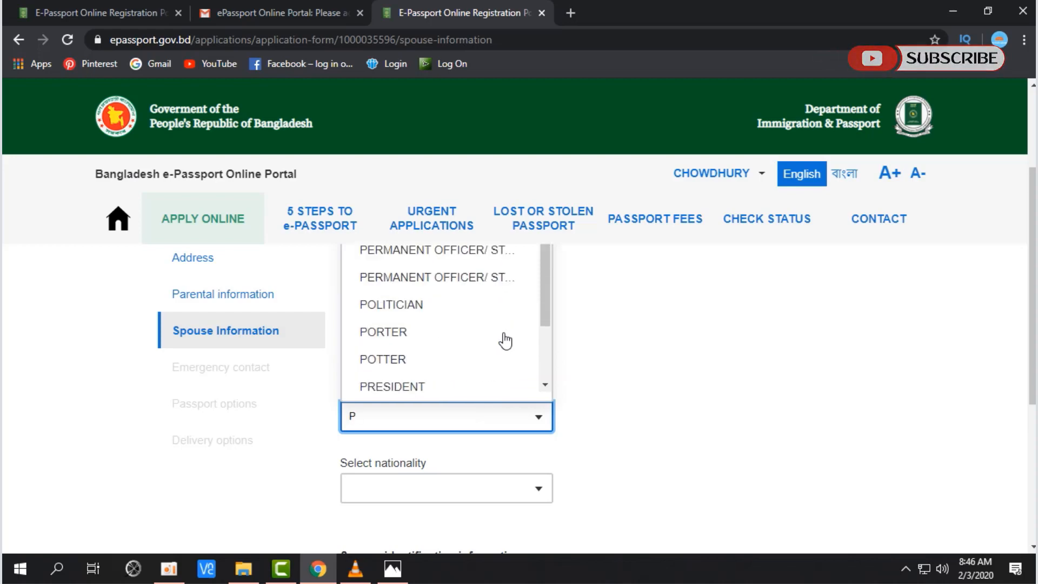
pyautogui.scroll(2, 504, 340)
pyautogui.press('BackSpace')
pyautogui.write('H')
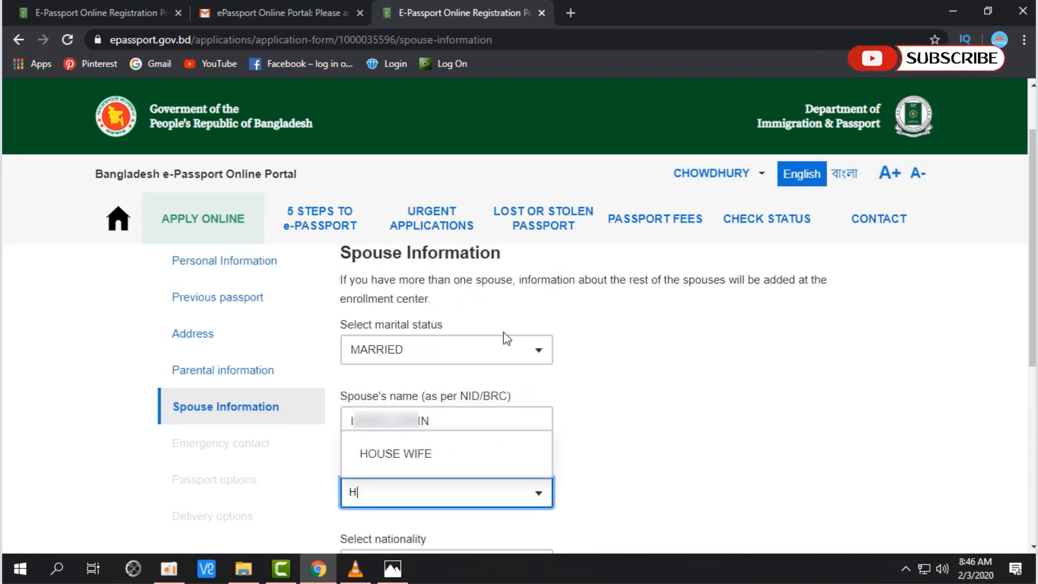
pyautogui.click(446, 454)
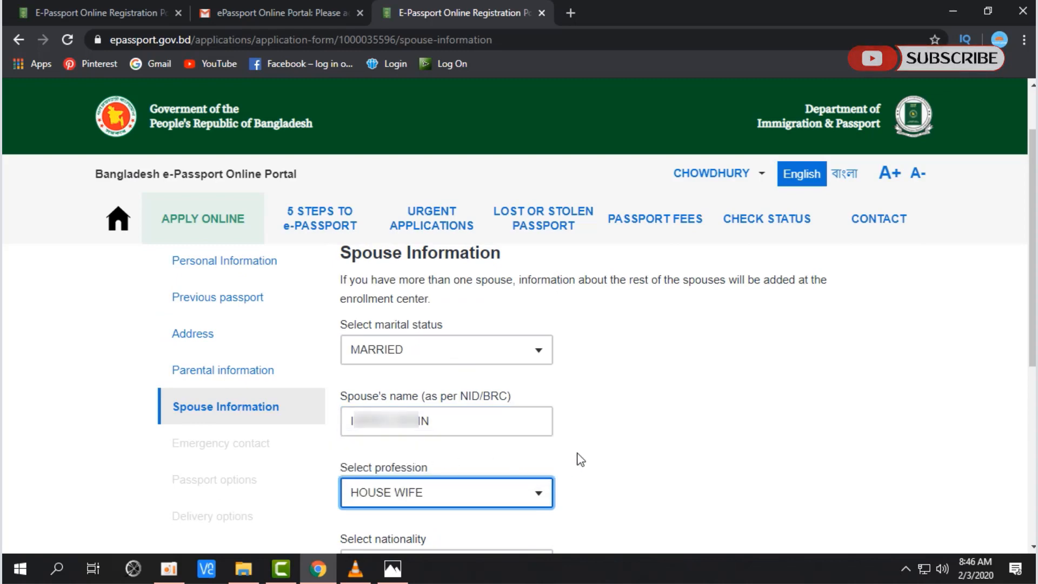
pyautogui.scroll(-4, 573, 387)
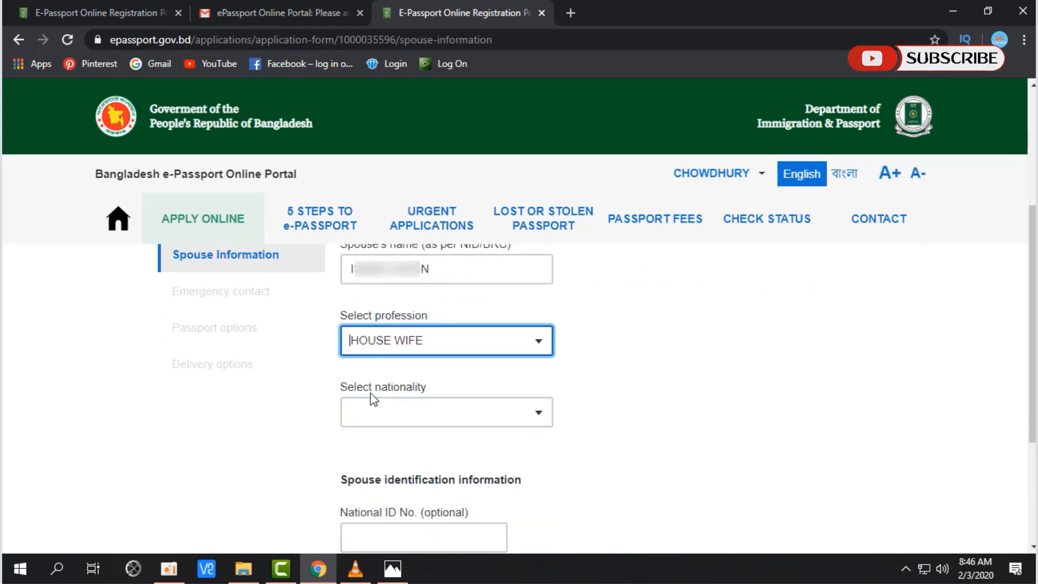
# Step: Set the spouse's nationality to BANGLADESHI, leave National ID empty, and save spouse details
pyautogui.click(543, 410)
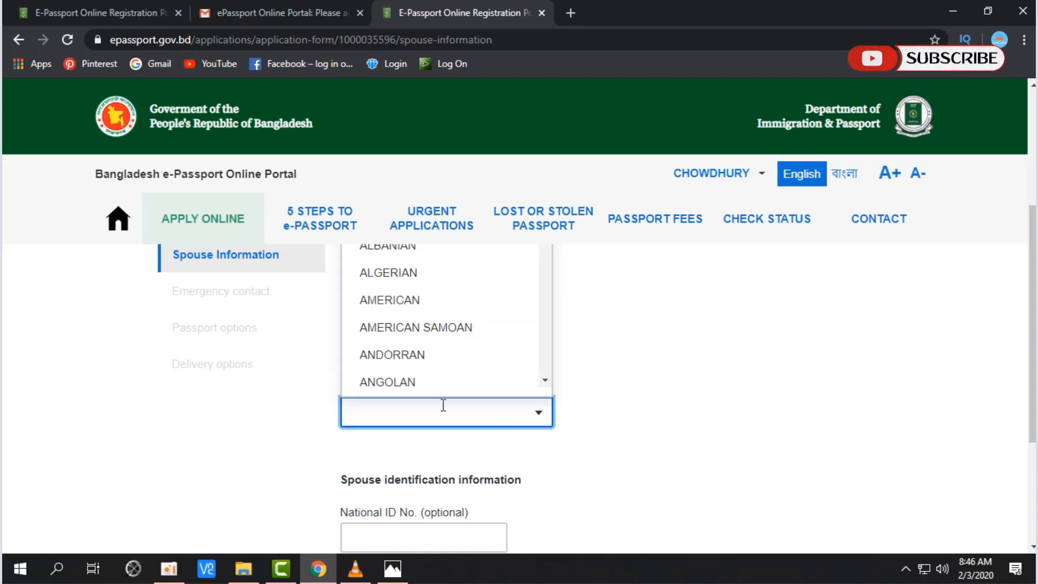
pyautogui.scroll(1, 555, 366)
pyautogui.write('B')
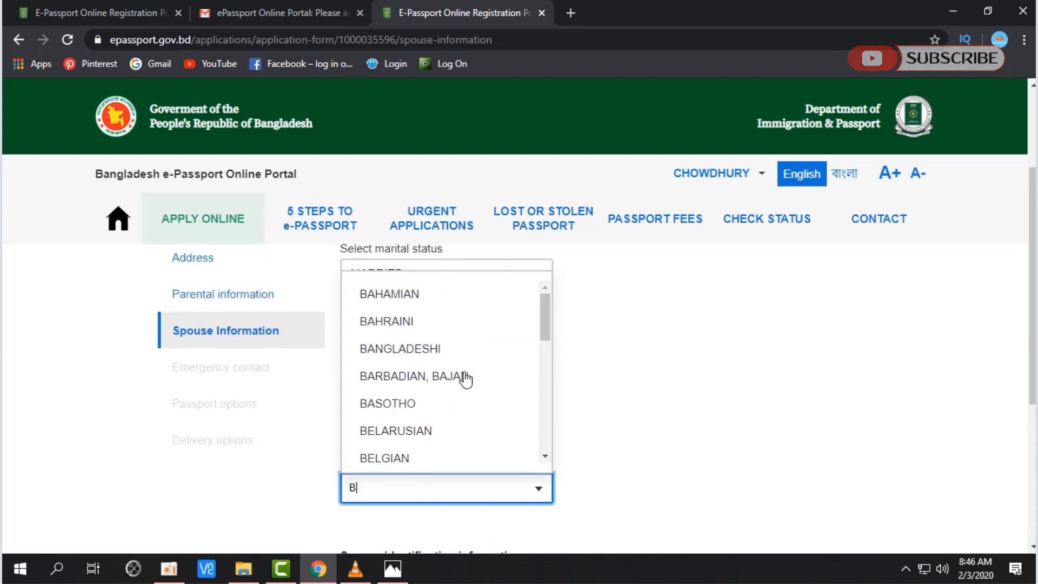
pyautogui.scroll(-1, 441, 398)
pyautogui.scroll(-3, 440, 398)
pyautogui.scroll(2, 437, 396)
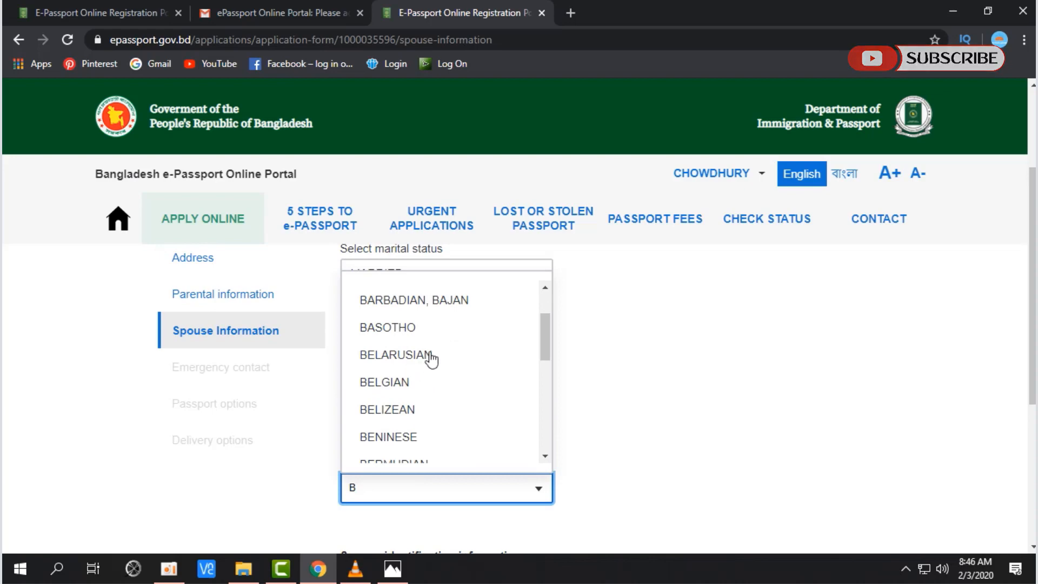
pyautogui.write('A')
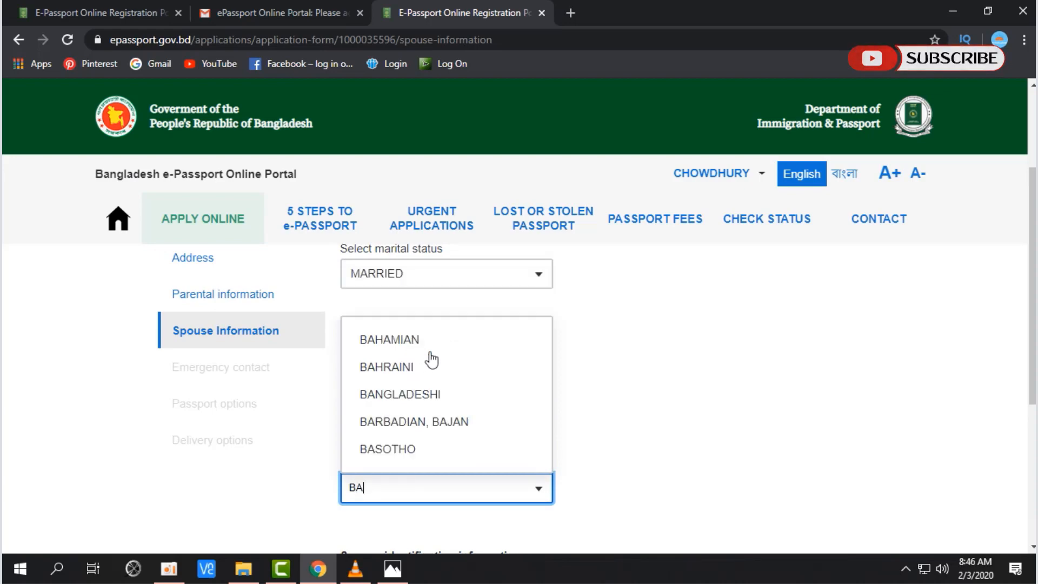
pyautogui.click(433, 393)
pyautogui.scroll(-4, 746, 399)
pyautogui.click(467, 382)
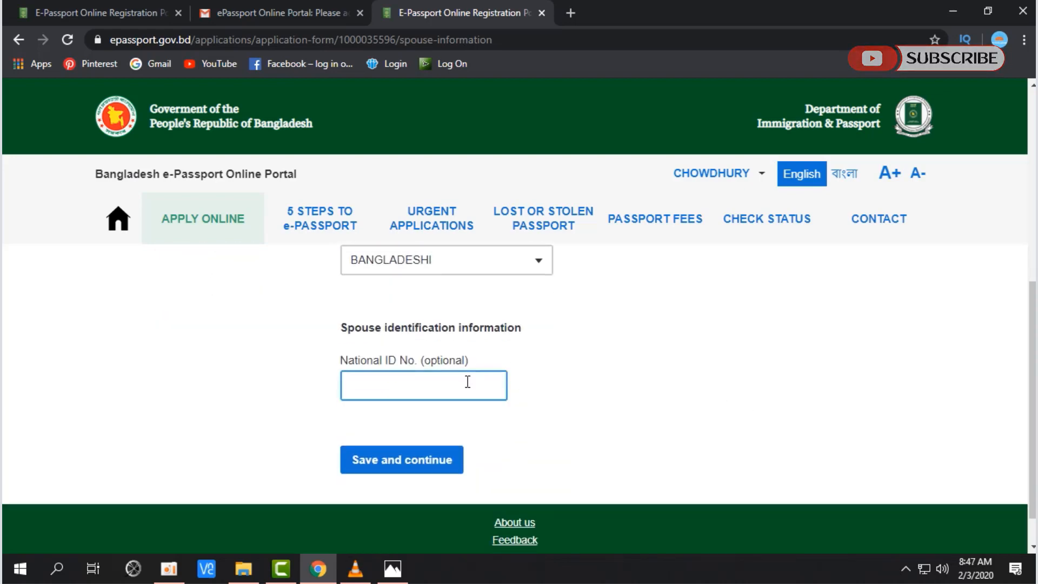
pyautogui.click(269, 399)
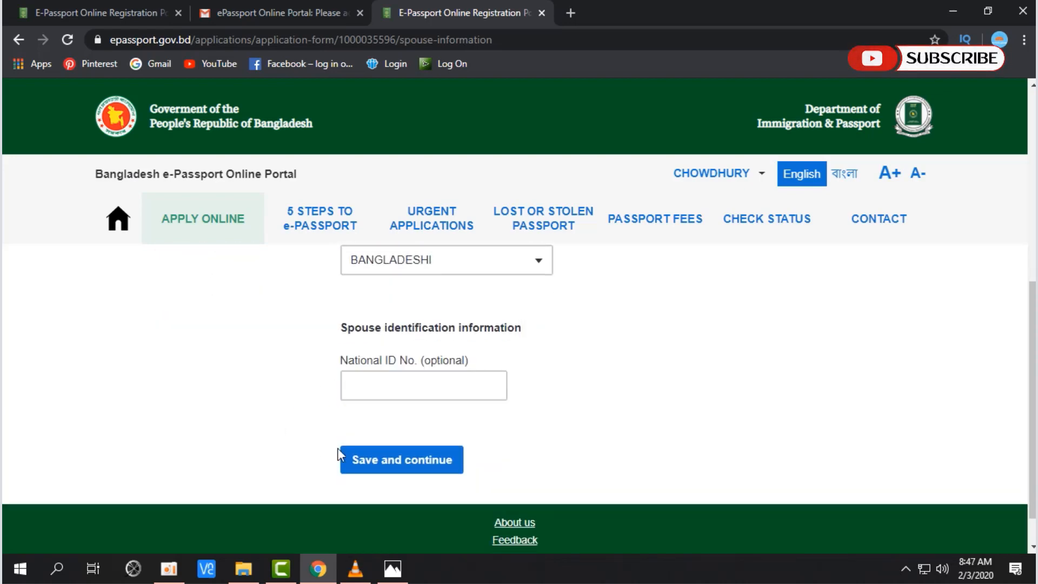
pyautogui.click(395, 464)
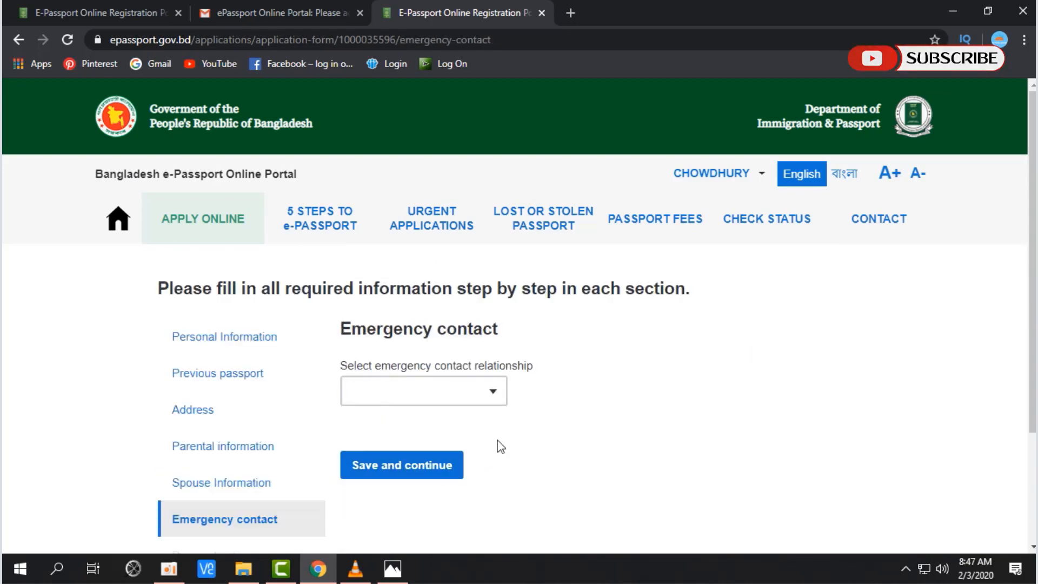
# Step: Choose FATHER as the emergency contact relationship, auto-filling his name and BANGLADESH address
pyautogui.scroll(-1, 513, 438)
pyautogui.click(450, 316)
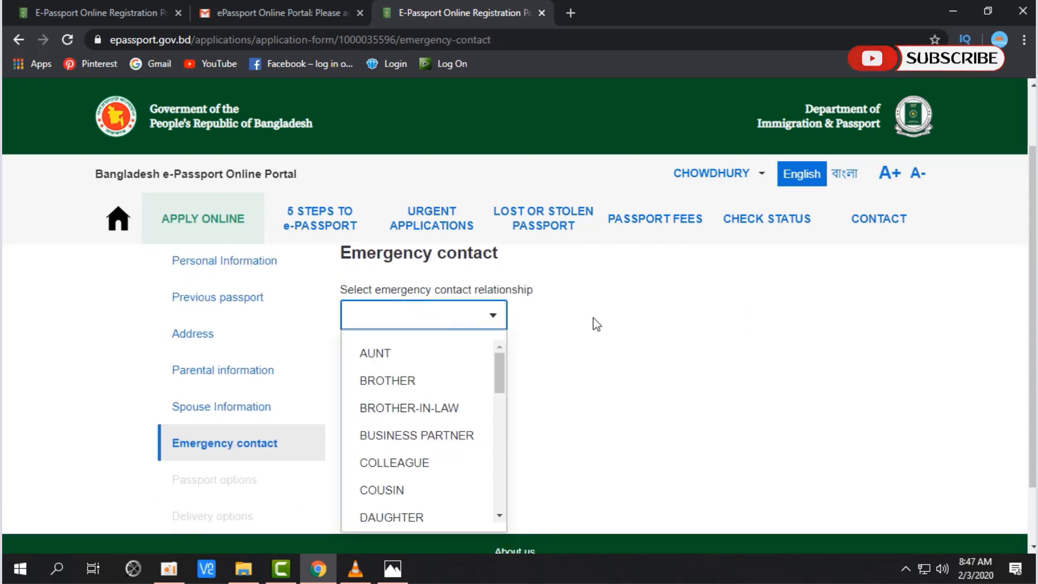
pyautogui.scroll(-1, 609, 326)
pyautogui.scroll(2, 609, 326)
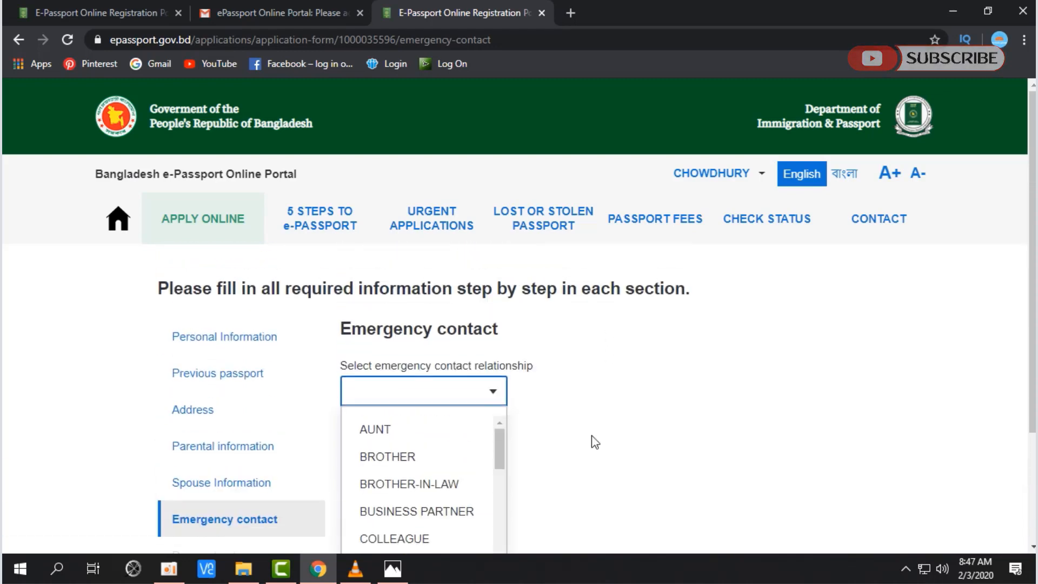
pyautogui.click(596, 447)
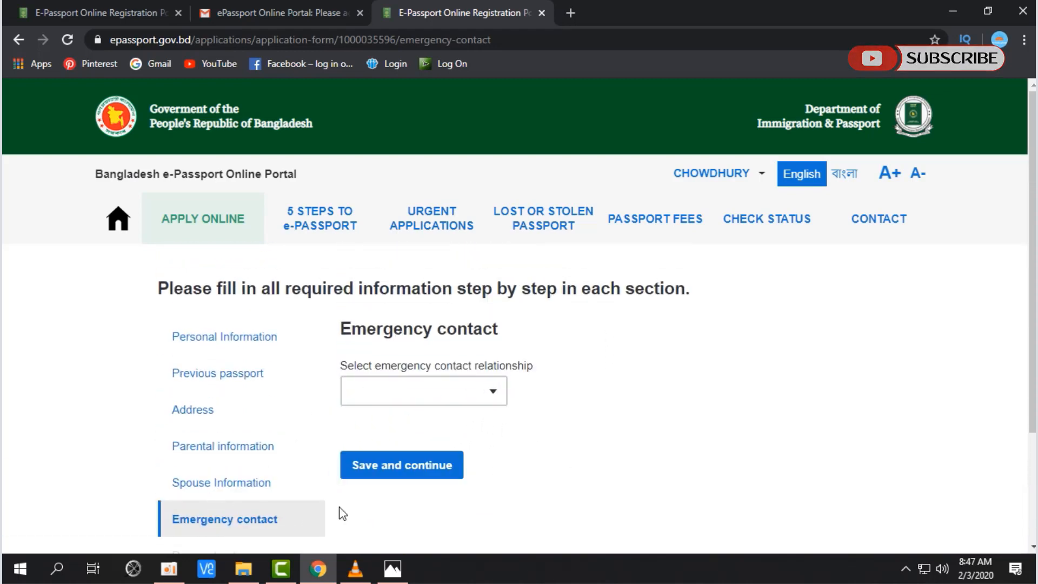
pyautogui.click(408, 391)
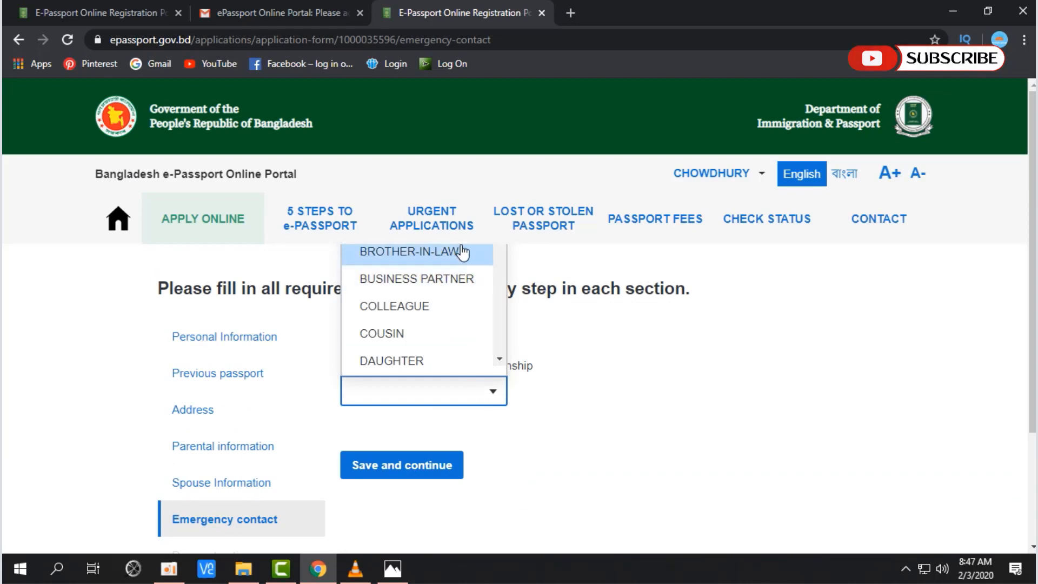
pyautogui.scroll(-1, 462, 252)
pyautogui.scroll(-1, 462, 252)
pyautogui.click(723, 387)
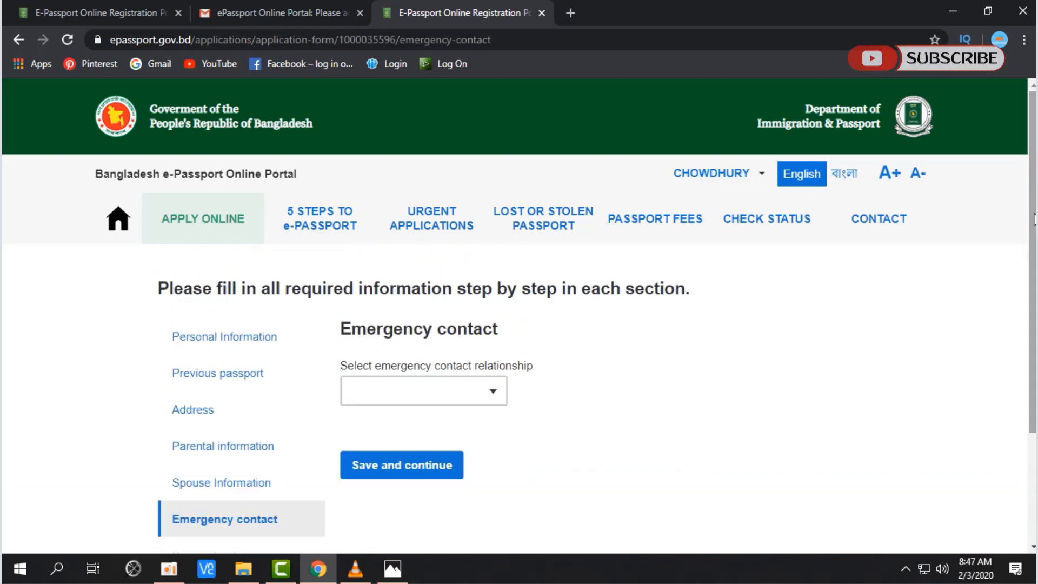
pyautogui.click(489, 392)
pyautogui.scroll(-3, 449, 286)
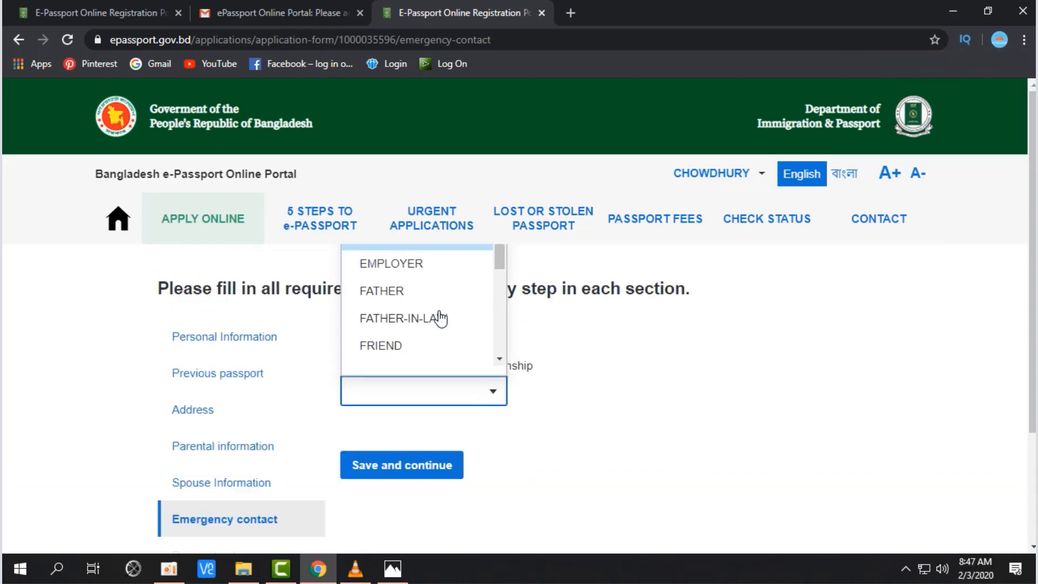
pyautogui.scroll(-2, 392, 324)
pyautogui.scroll(2, 394, 319)
pyautogui.click(389, 292)
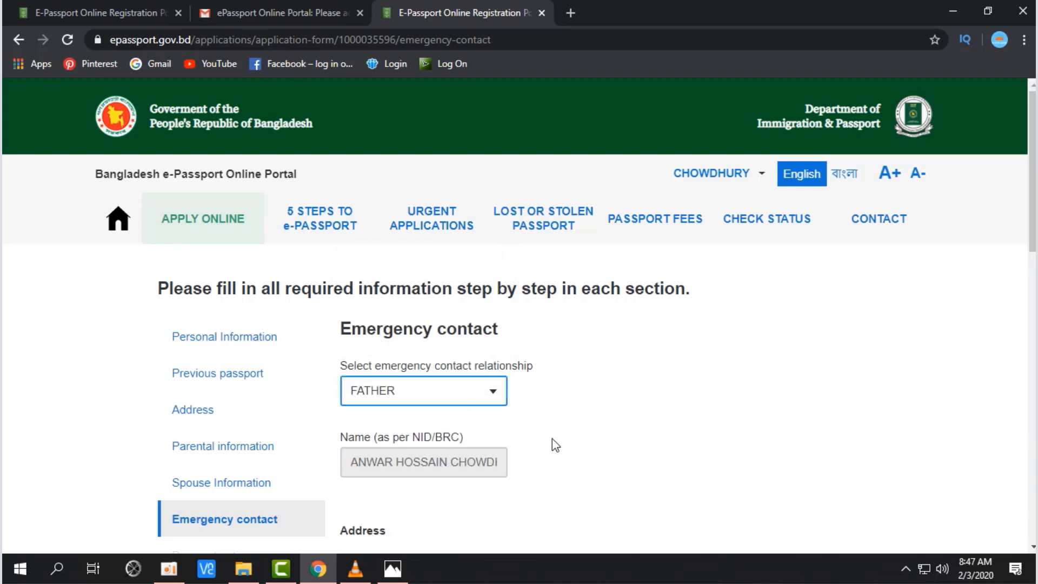
pyautogui.scroll(-3, 552, 438)
pyautogui.scroll(-2, 475, 389)
pyautogui.scroll(4, 500, 344)
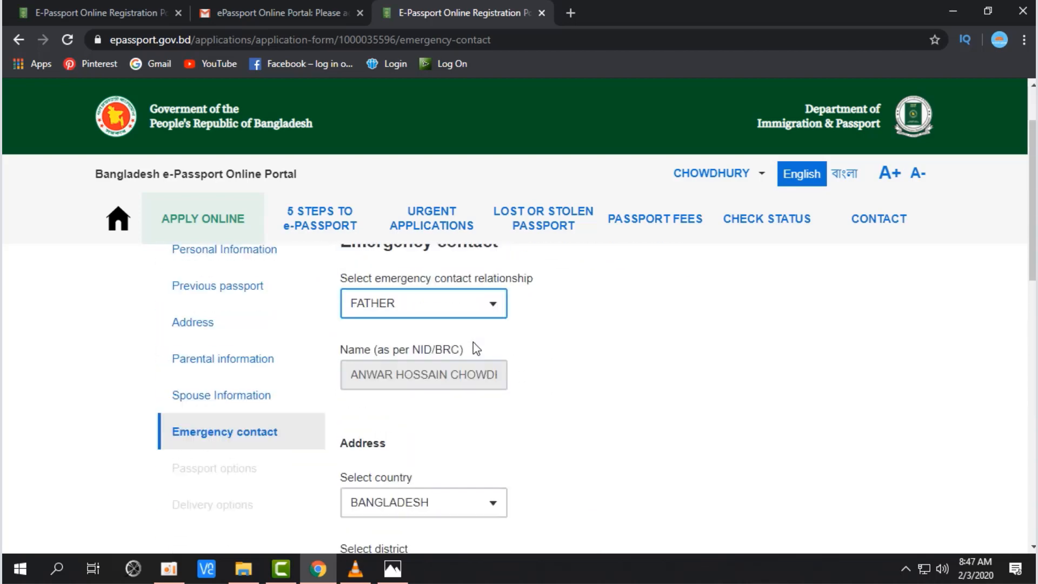
pyautogui.scroll(-1, 433, 378)
pyautogui.scroll(-3, 453, 385)
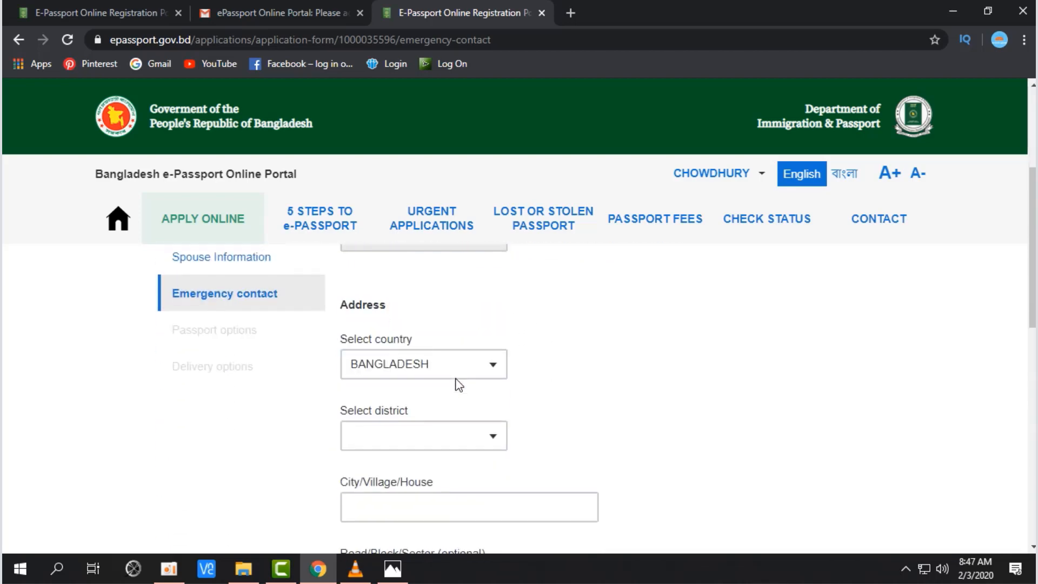
# Step: Set the emergency contact's district to DHAKA
pyautogui.scroll(2, 432, 378)
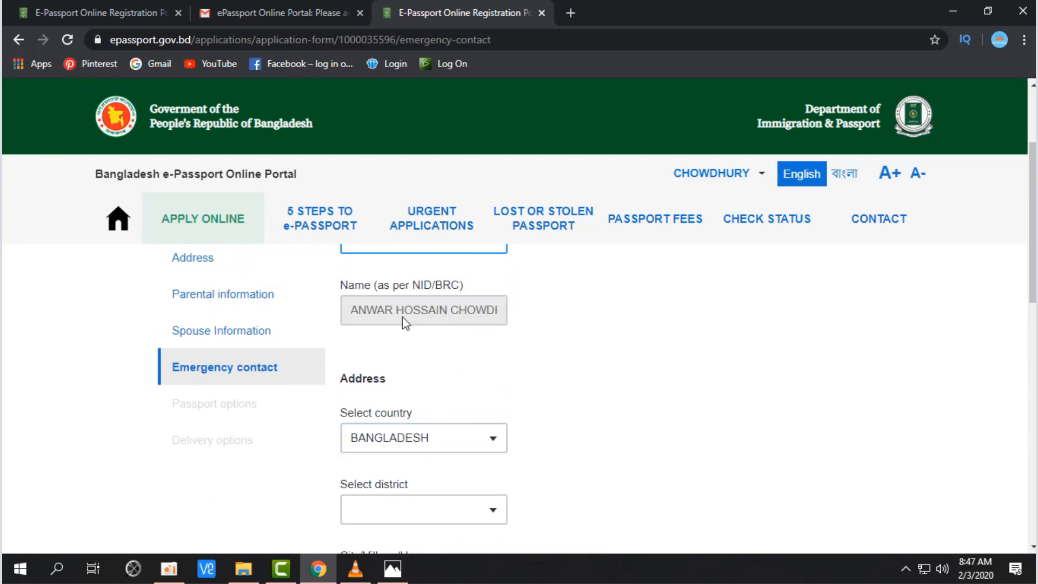
pyautogui.scroll(-3, 479, 320)
pyautogui.click(494, 357)
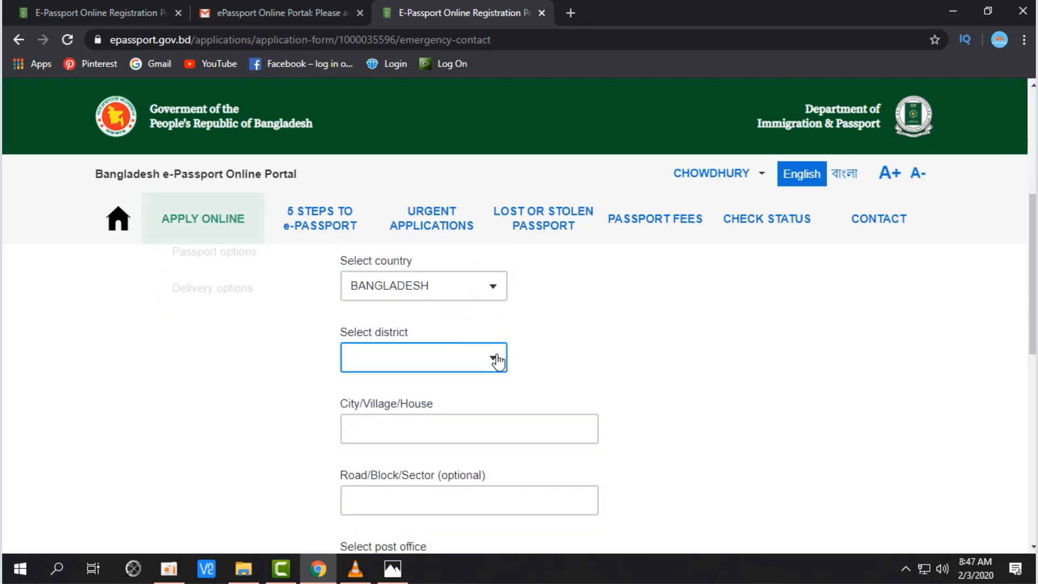
pyautogui.scroll(3, 570, 357)
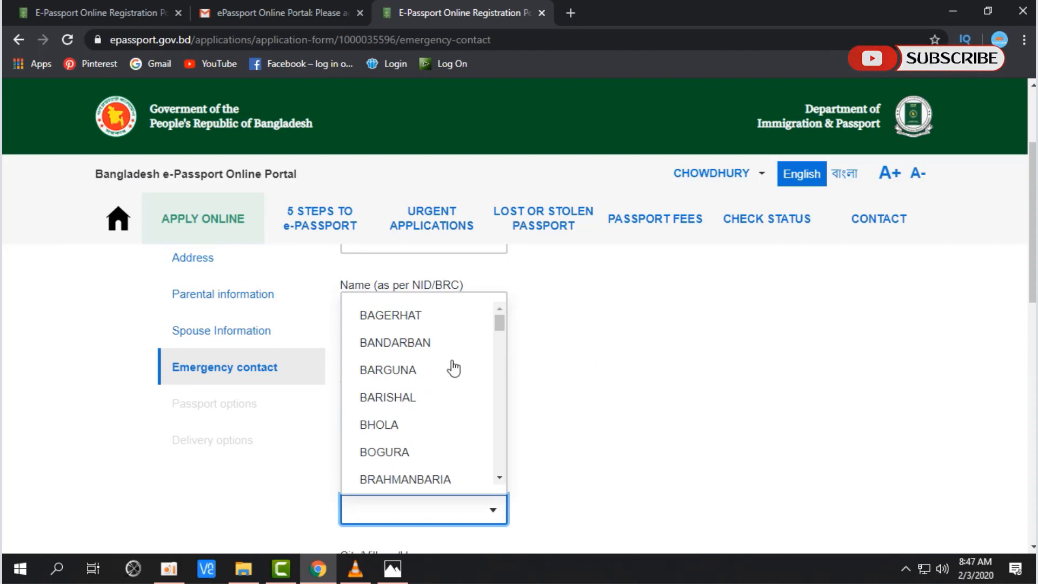
pyautogui.write('D')
pyautogui.click(397, 447)
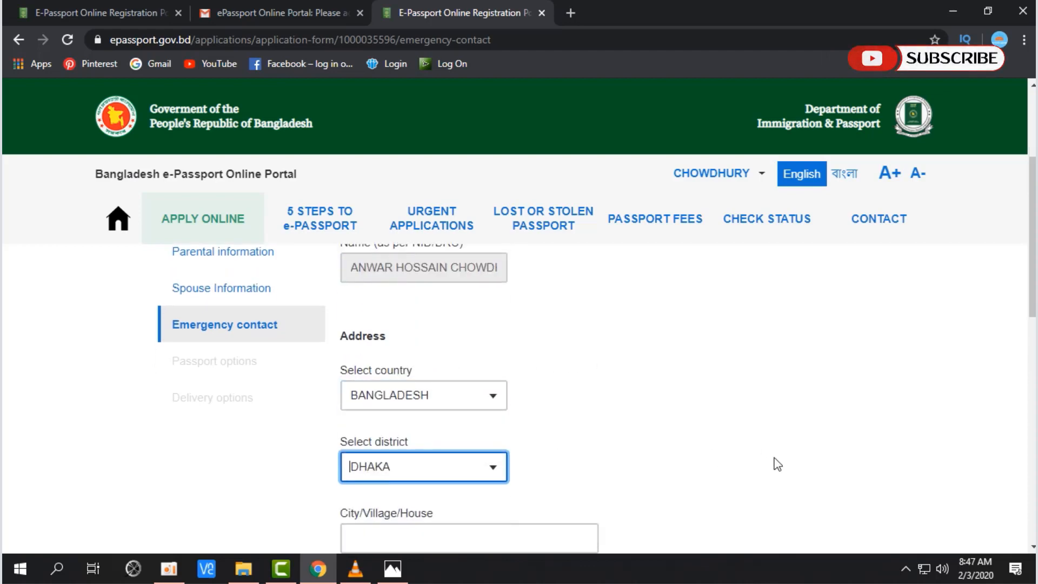
pyautogui.scroll(-2, 776, 463)
# Step: Begin the City/Village/House address with '40'
pyautogui.moveTo(341, 403); pyautogui.dragTo(437, 411)
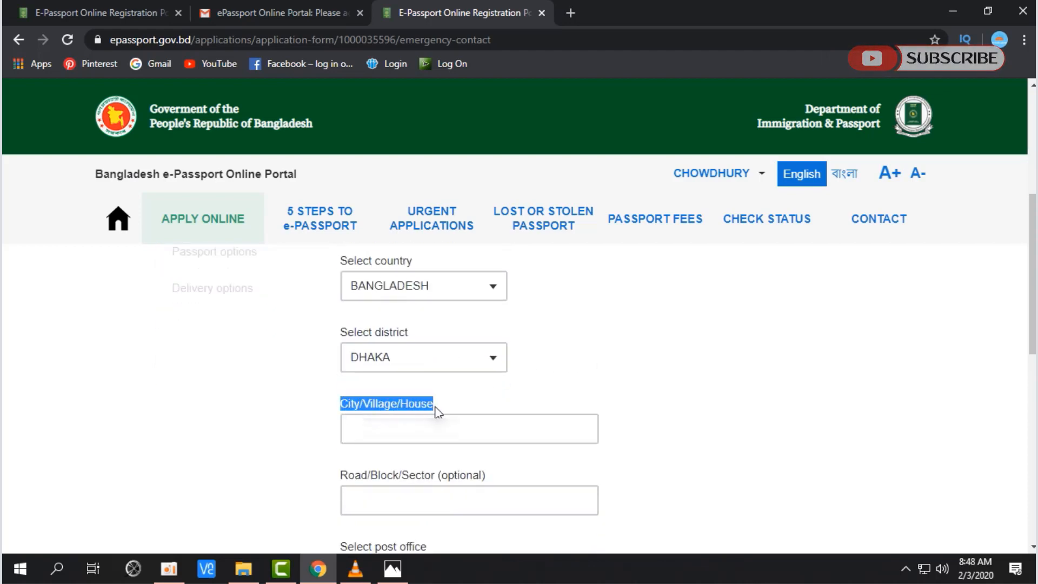
pyautogui.click(421, 425)
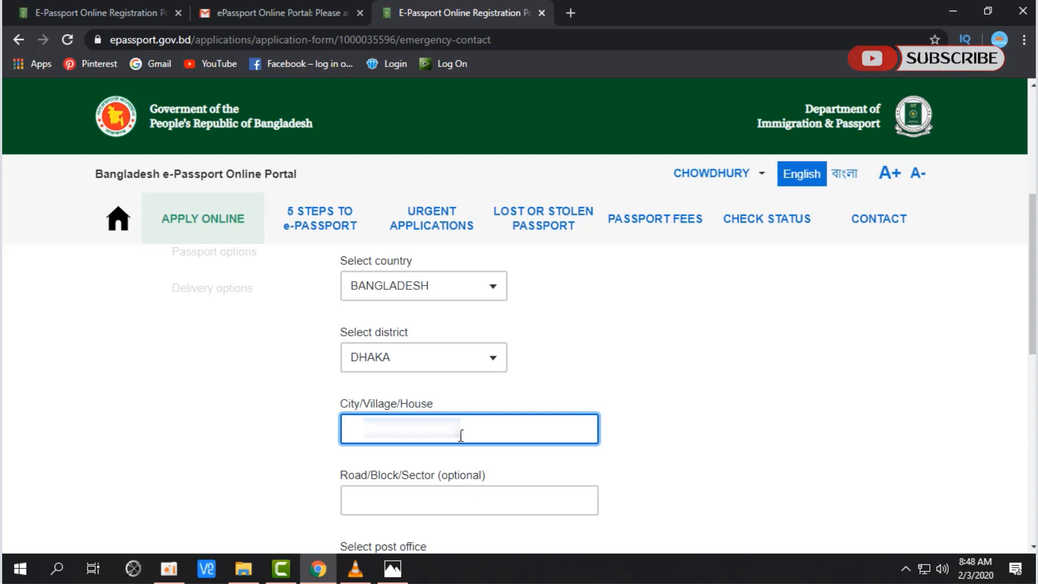
pyautogui.write('40')
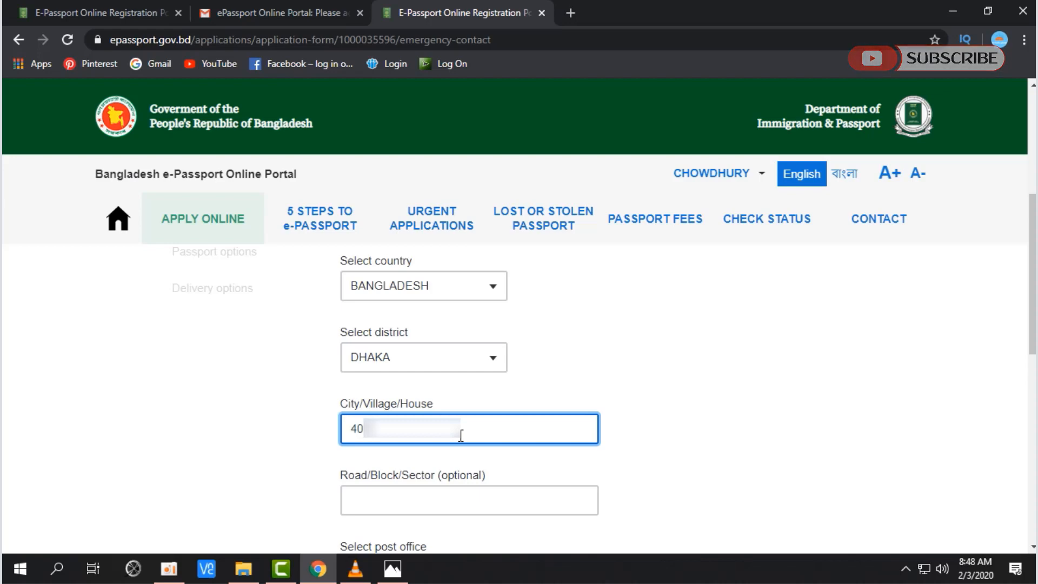
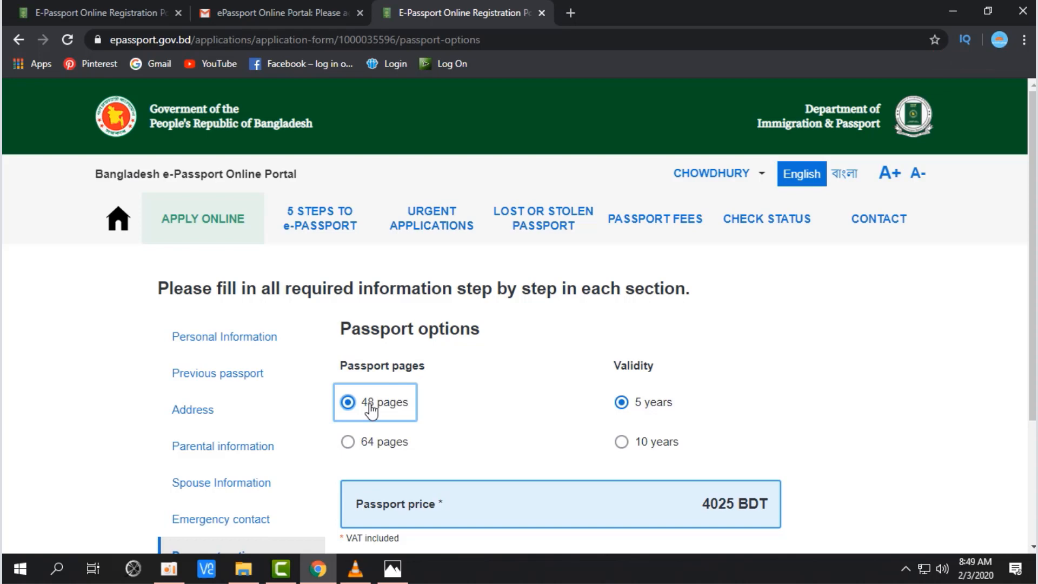
# Step: Set the 48-page passport's validity to 10 years, confirm the 5750 BDT price, and save
pyautogui.click(652, 409)
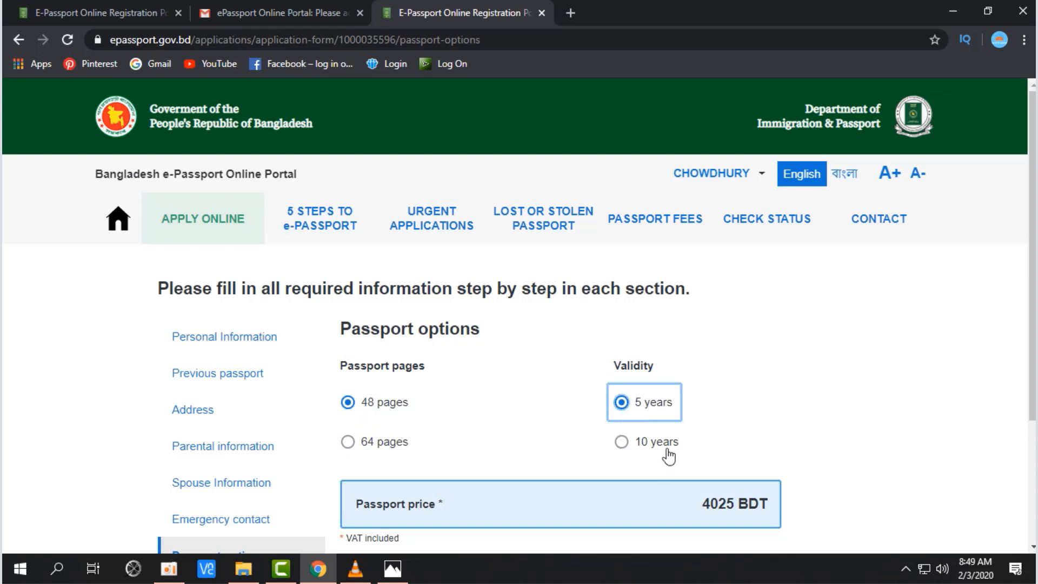
pyautogui.click(644, 444)
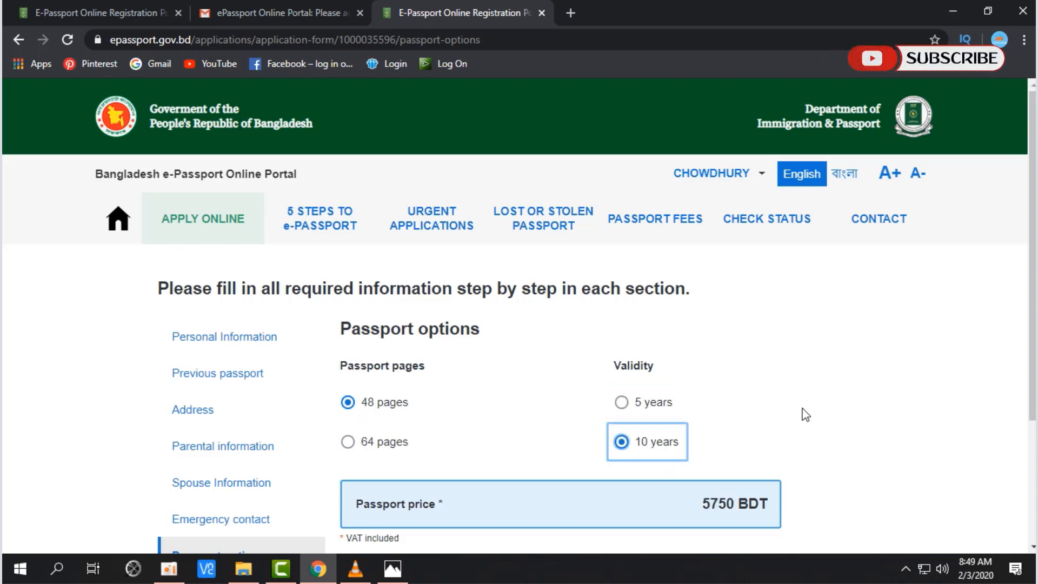
pyautogui.scroll(-1, 805, 415)
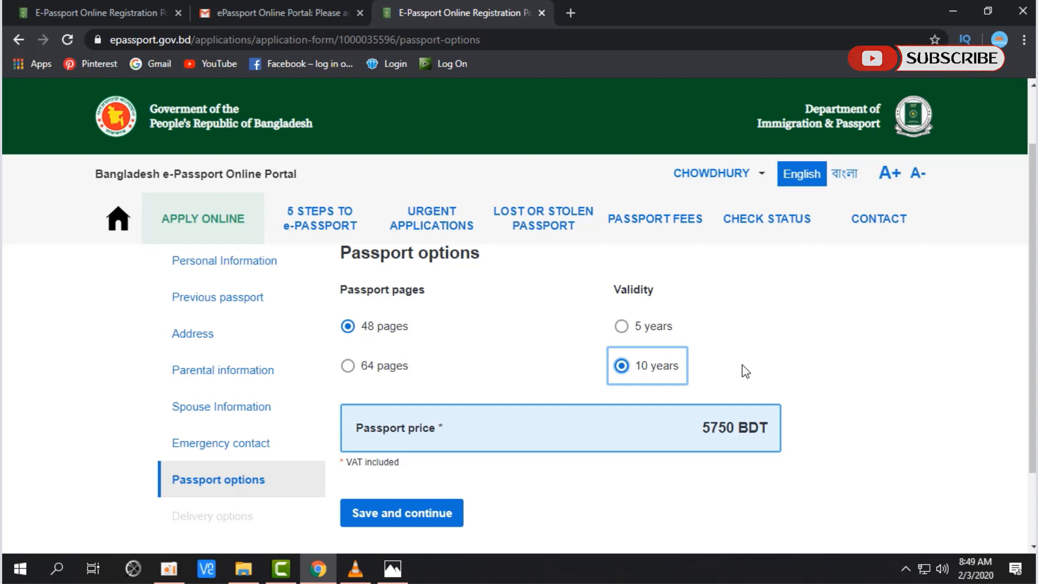
pyautogui.moveTo(770, 427); pyautogui.dragTo(362, 430)
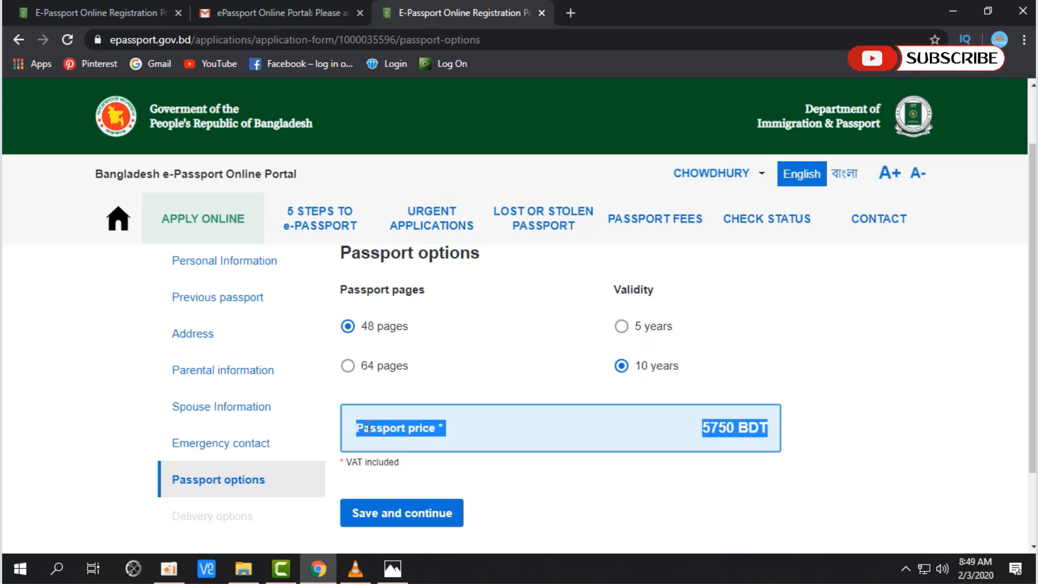
pyautogui.click(827, 427)
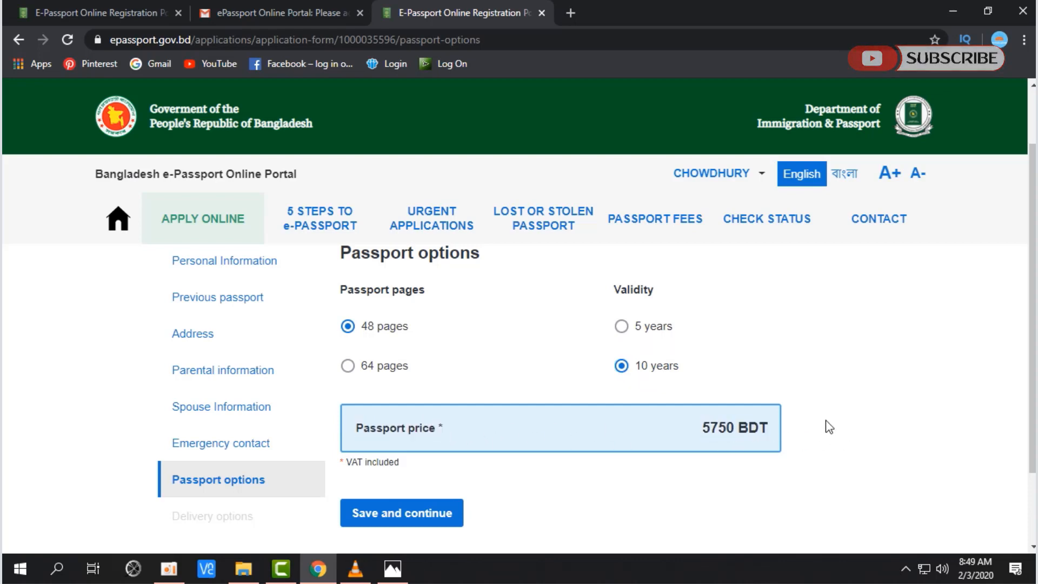
pyautogui.click(621, 327)
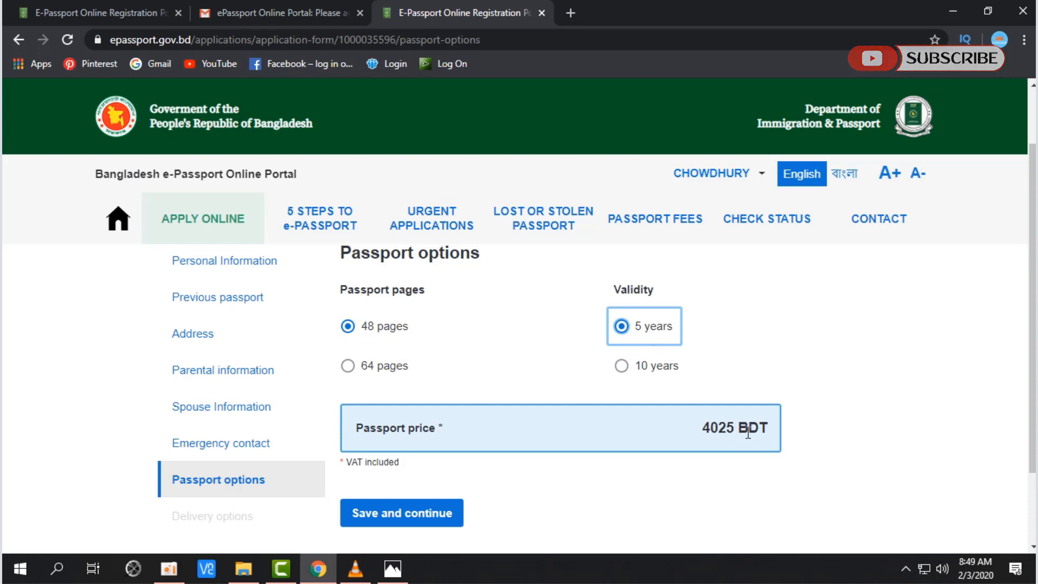
pyautogui.click(642, 367)
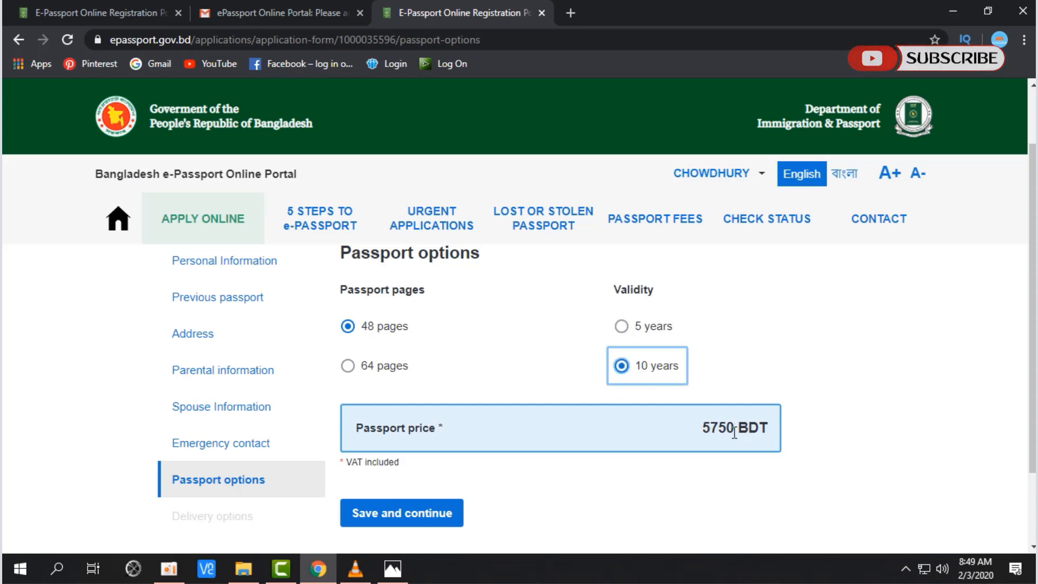
pyautogui.scroll(-3, 800, 427)
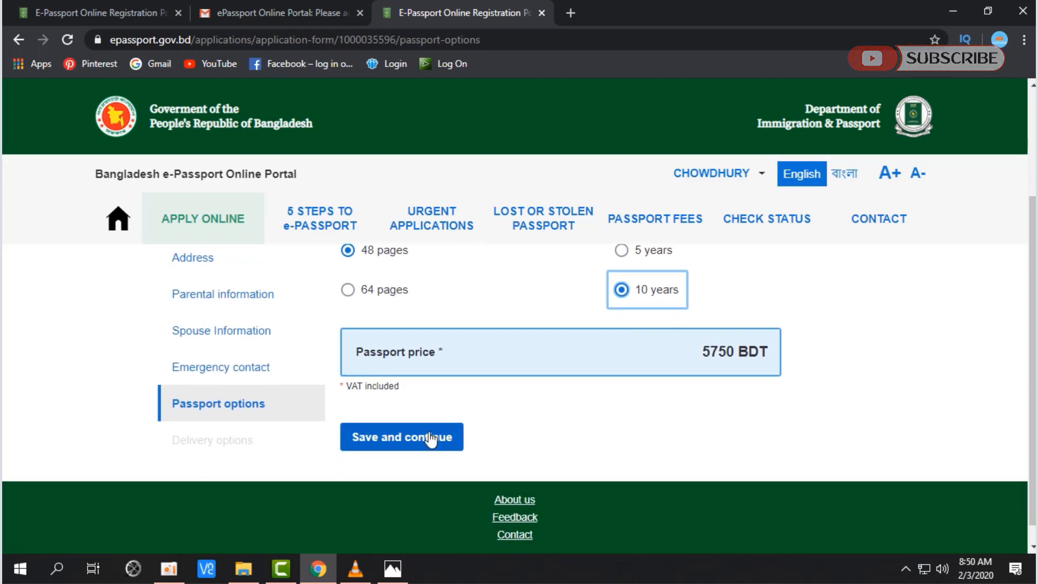
pyautogui.moveTo(427, 446); pyautogui.dragTo(481, 415)
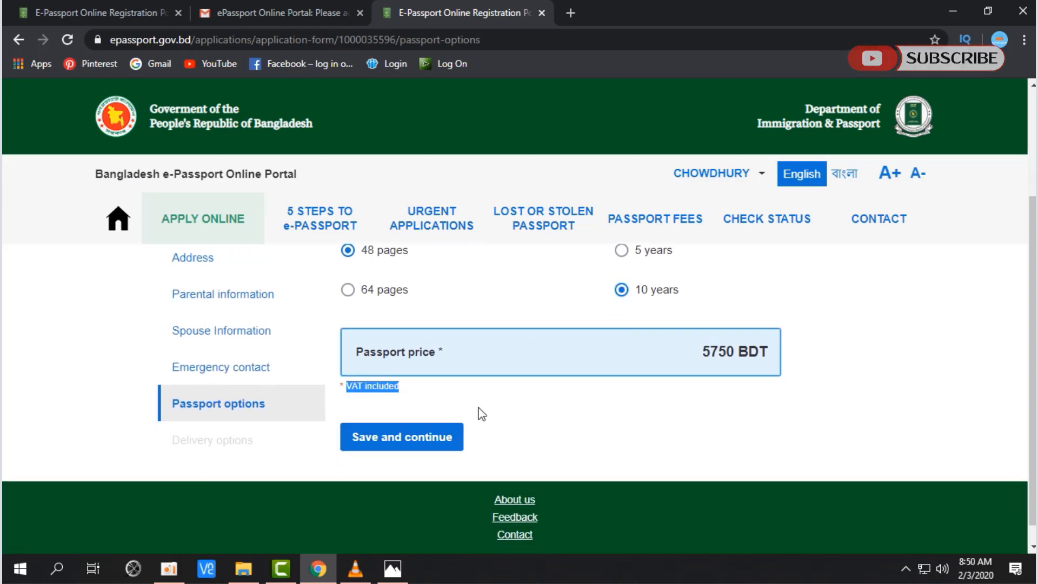
pyautogui.click(416, 442)
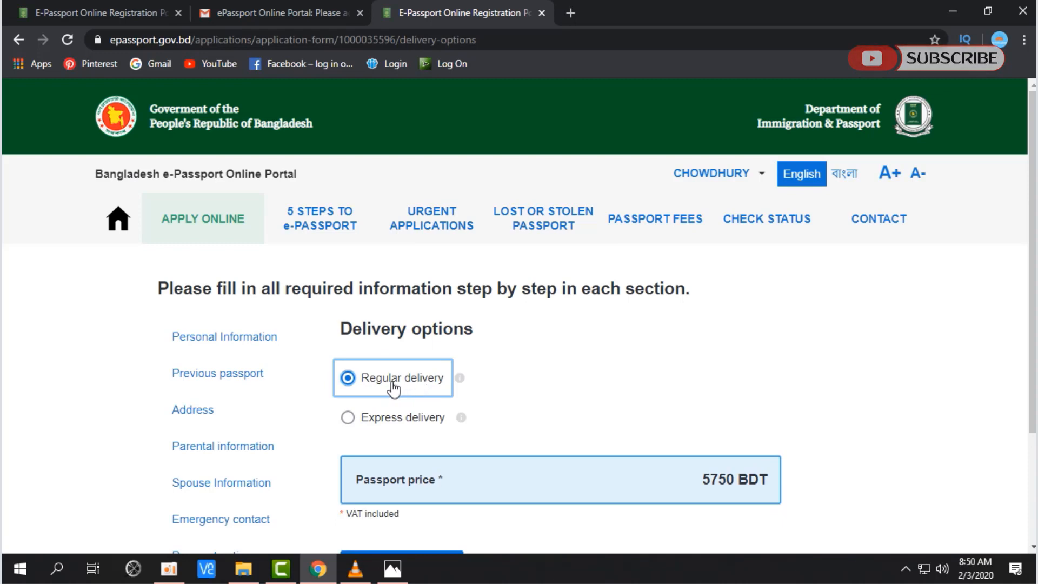
# Step: Compare Express with Regular delivery, keep Regular at 5750 BDT, and save
pyautogui.click(411, 422)
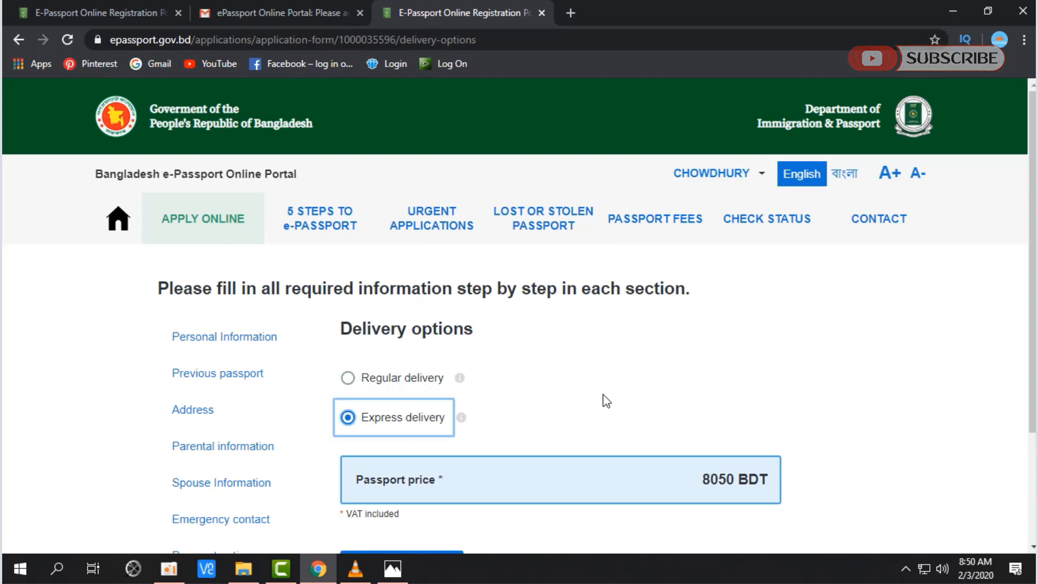
pyautogui.click(413, 381)
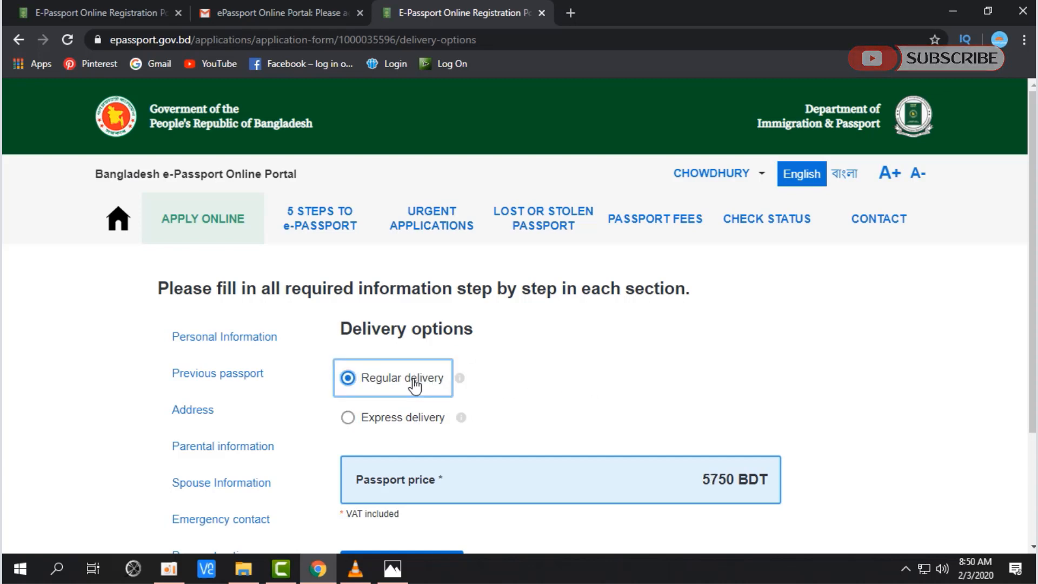
pyautogui.click(412, 420)
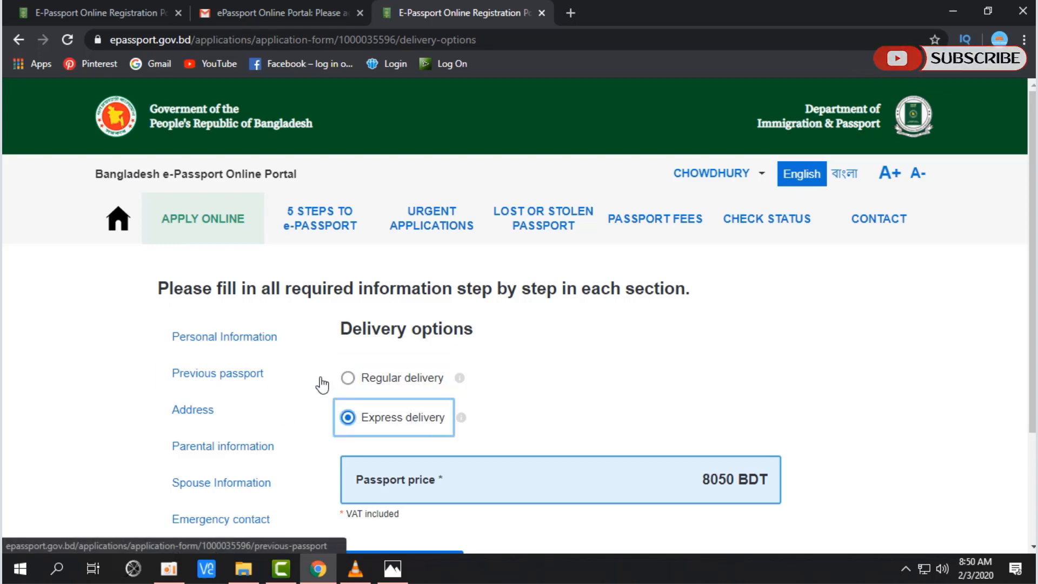
pyautogui.scroll(-3, 411, 378)
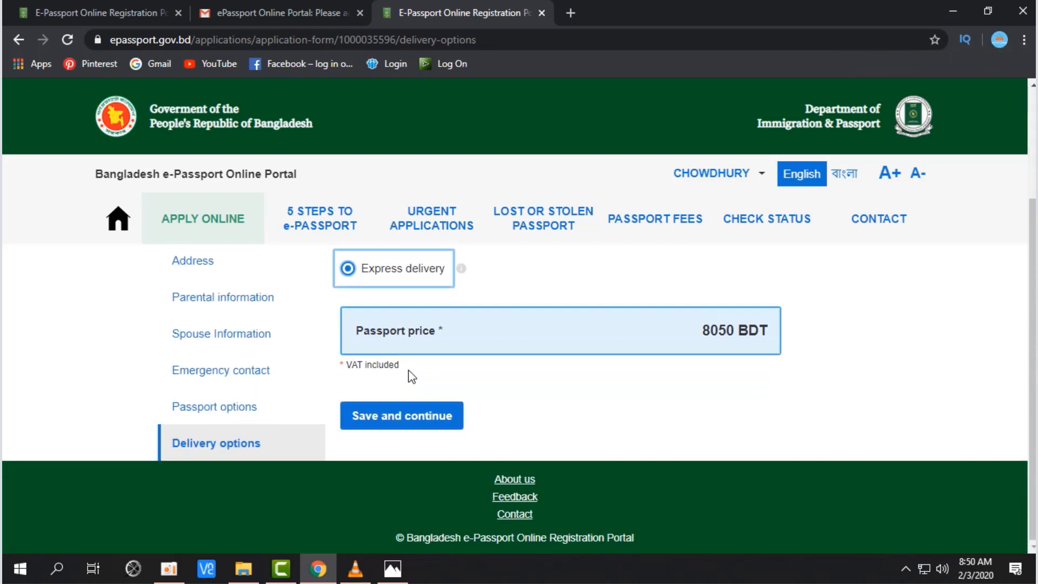
pyautogui.scroll(3, 411, 378)
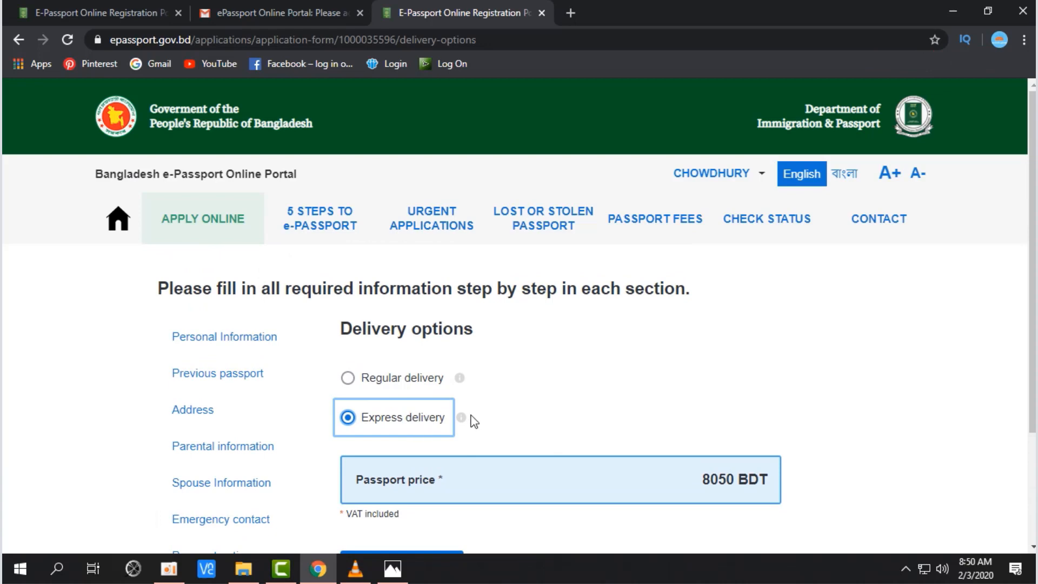
pyautogui.moveTo(461, 420)
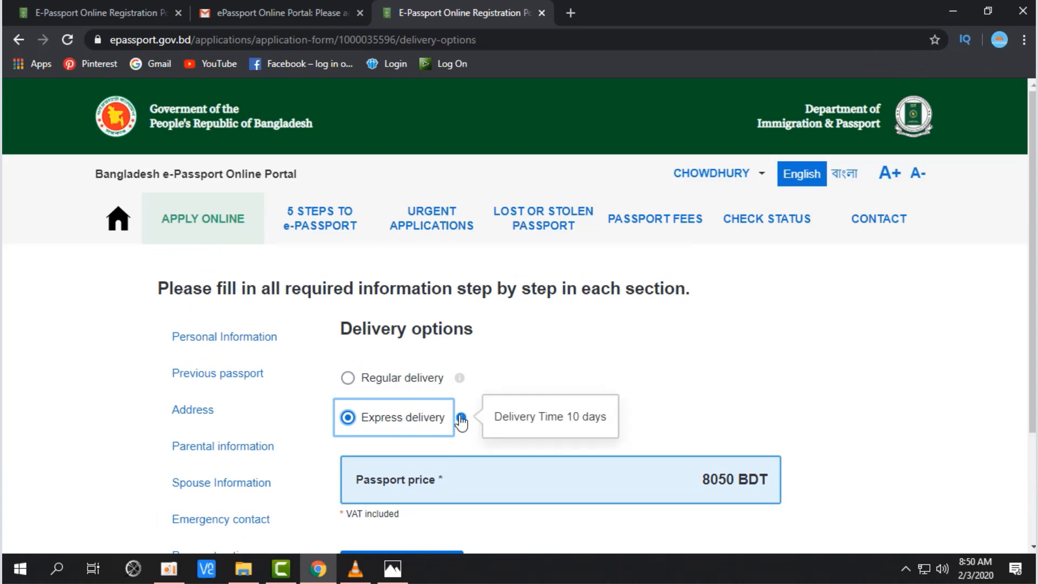
pyautogui.scroll(-1, 461, 420)
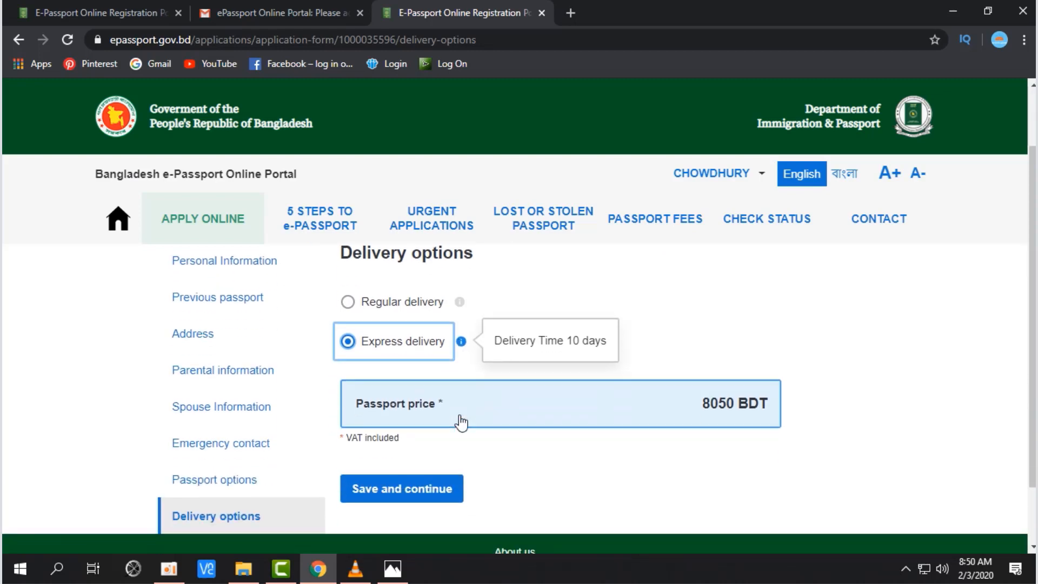
pyautogui.click(381, 312)
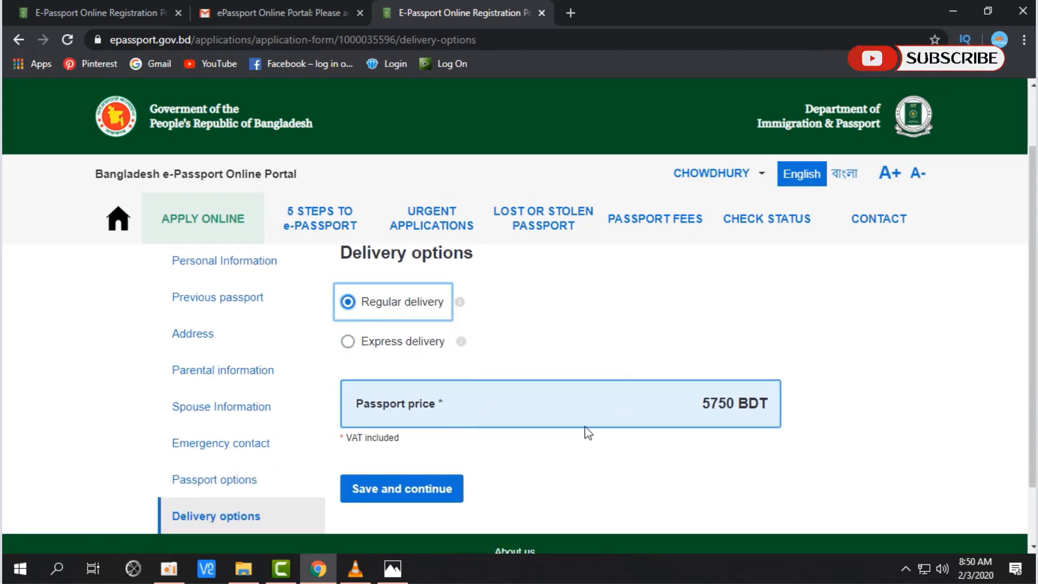
pyautogui.click(440, 491)
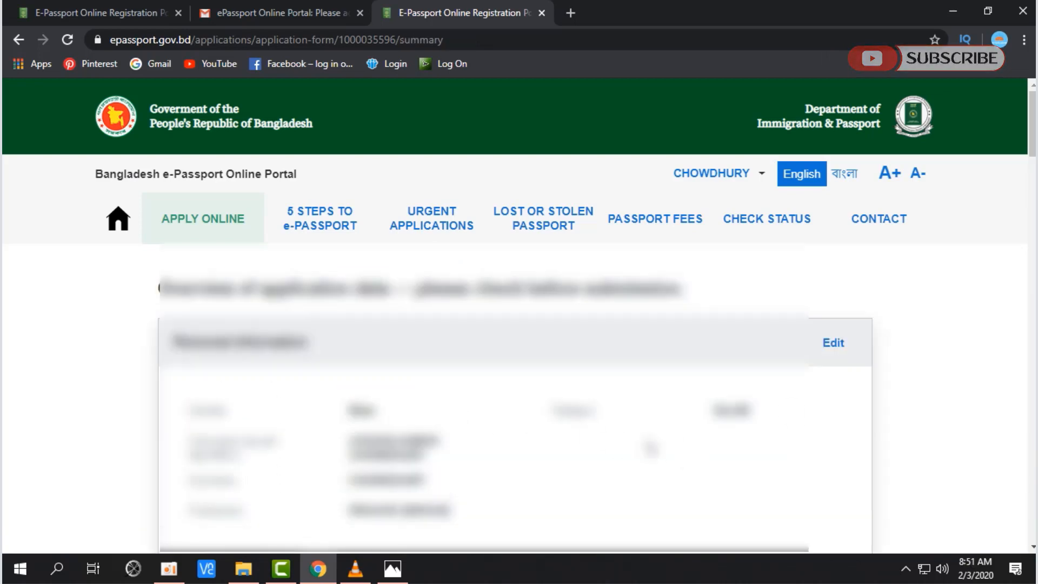
pyautogui.scroll(-3, 532, 416)
pyautogui.scroll(1, 528, 405)
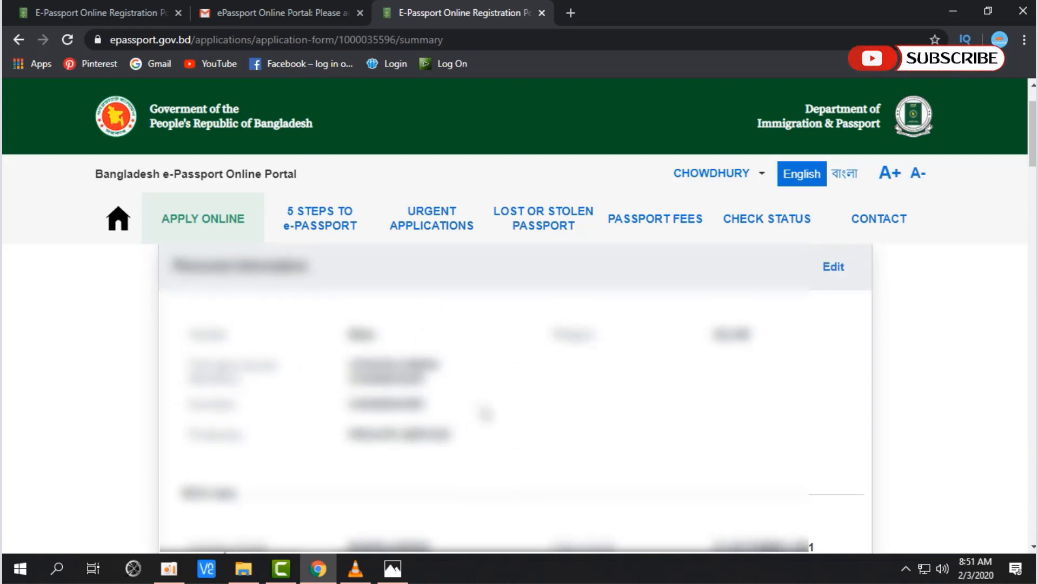
pyautogui.scroll(-5, 481, 414)
pyautogui.scroll(-5, 485, 414)
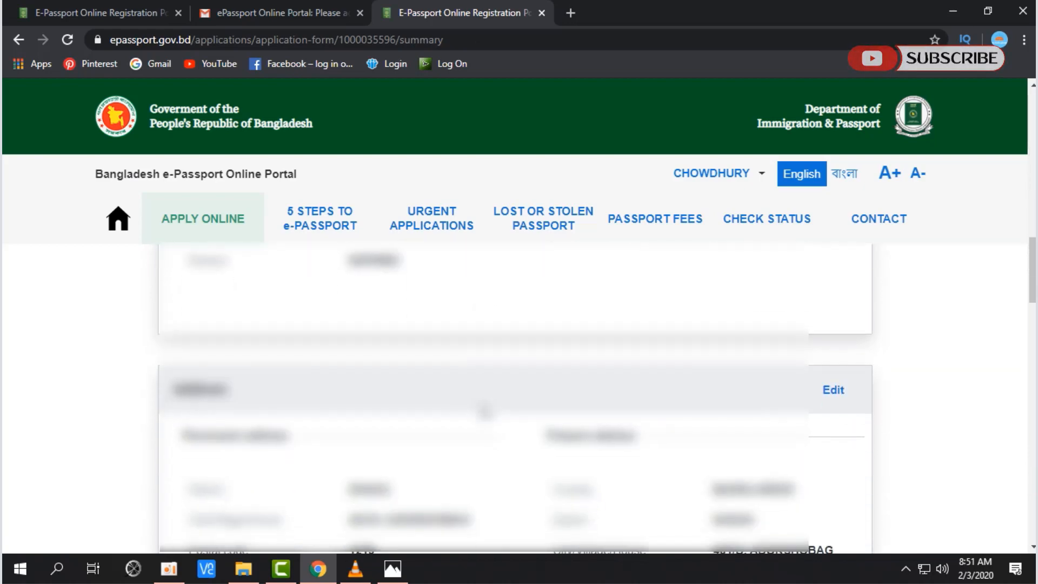
pyautogui.scroll(10, 486, 413)
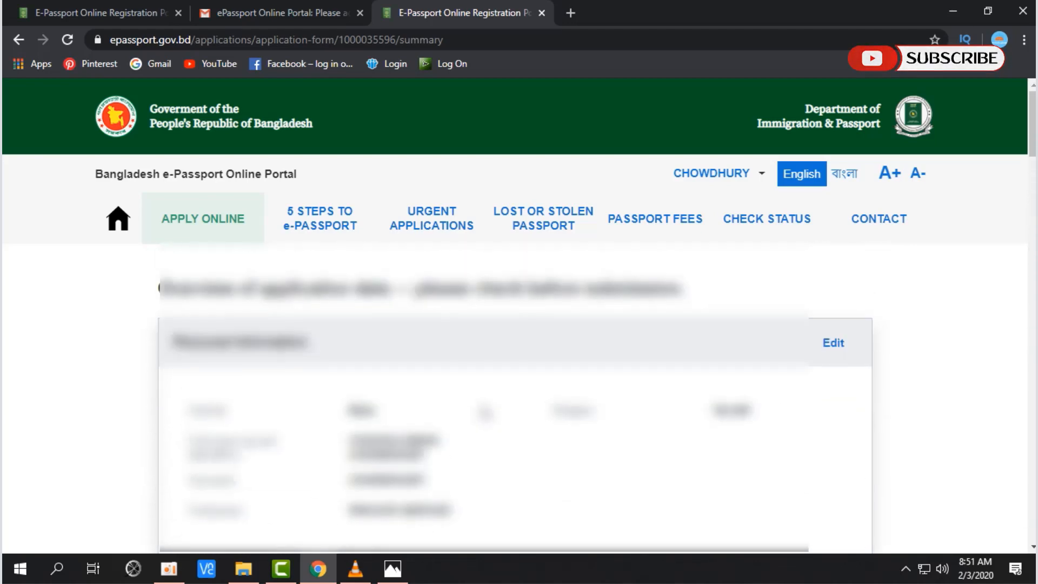
pyautogui.scroll(-5, 485, 413)
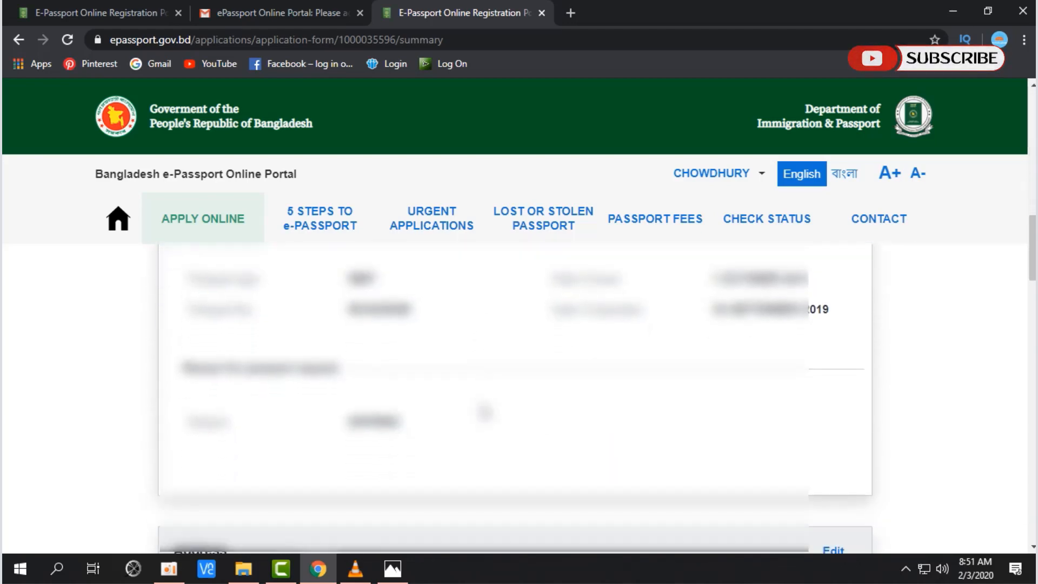
pyautogui.scroll(-5, 231, 498)
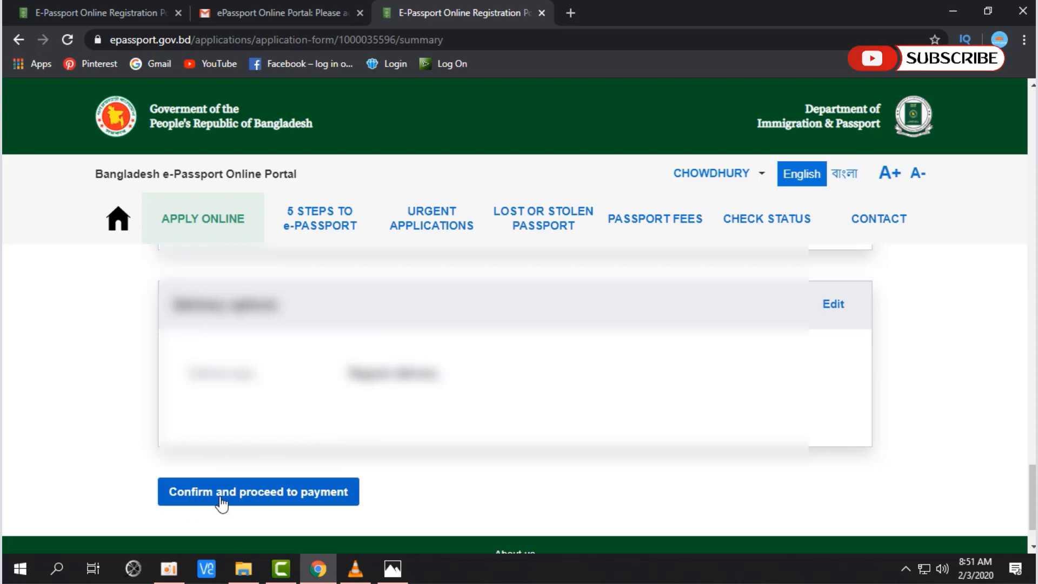
# Step: Confirm the application and select Online payment for the 8050 BDT passport fee
pyautogui.click(271, 498)
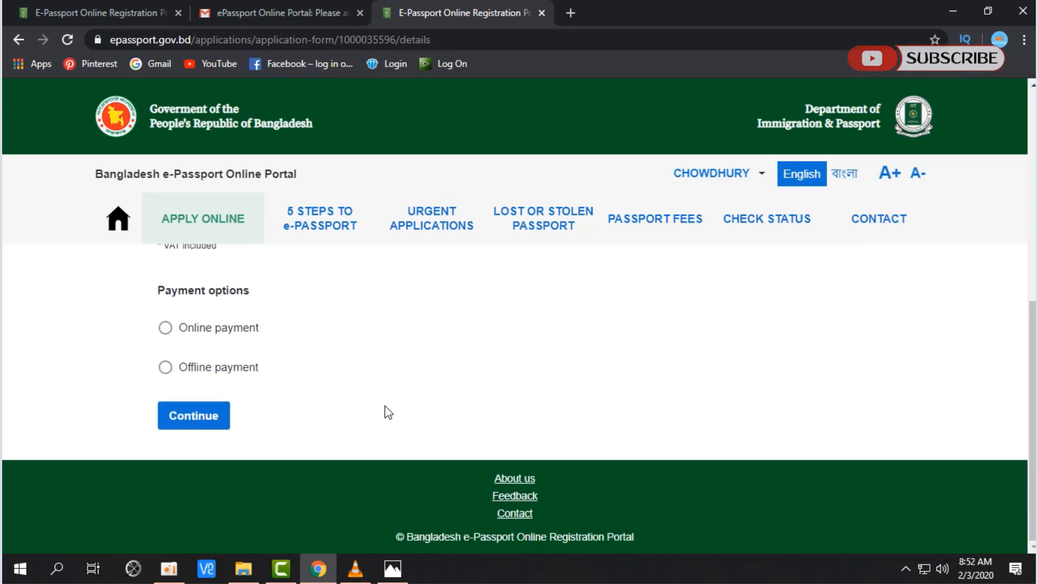
pyautogui.click(220, 449)
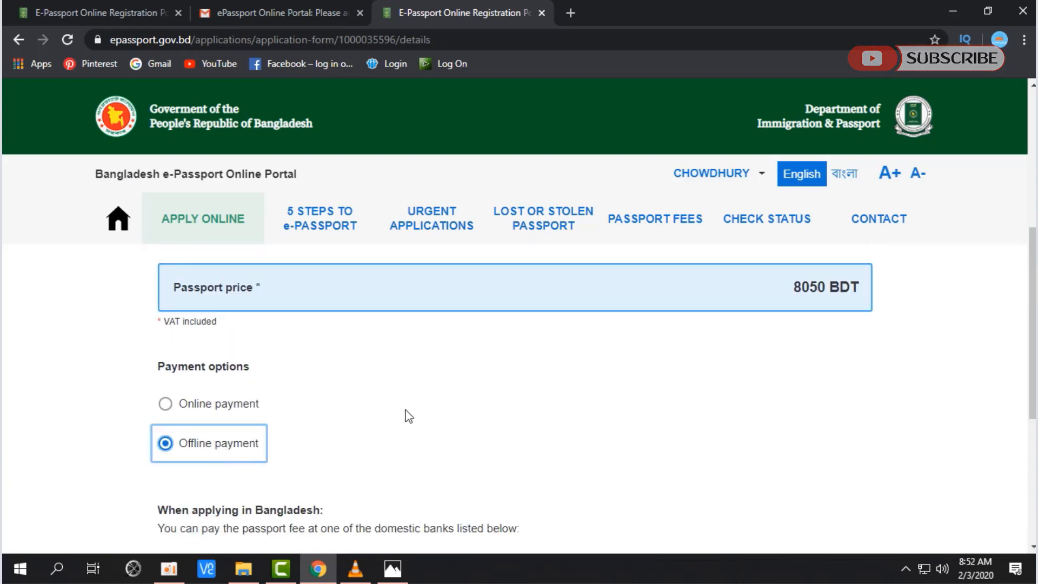
pyautogui.scroll(-5, 408, 415)
pyautogui.scroll(1, 408, 415)
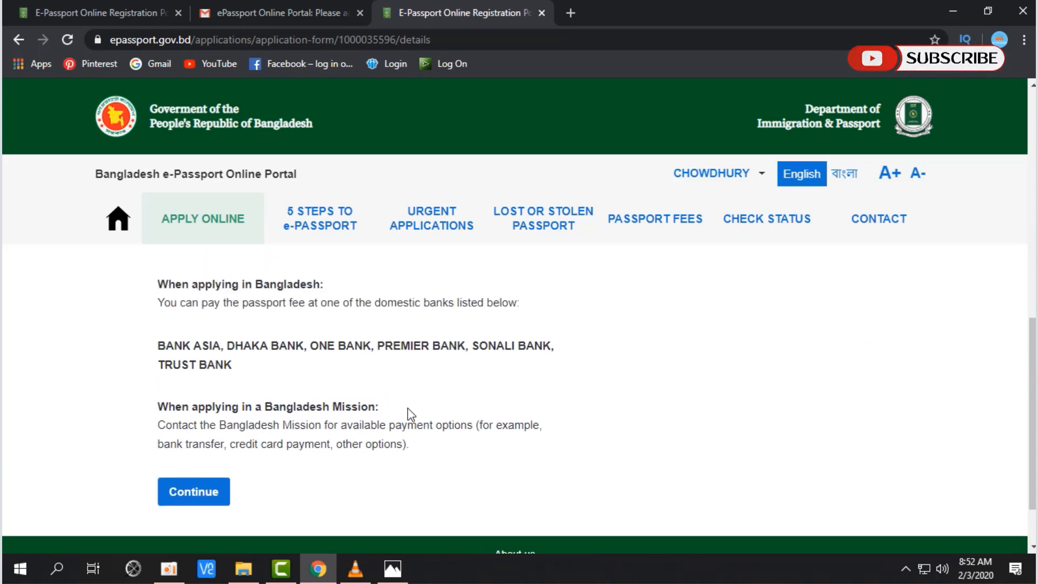
pyautogui.scroll(3, 409, 415)
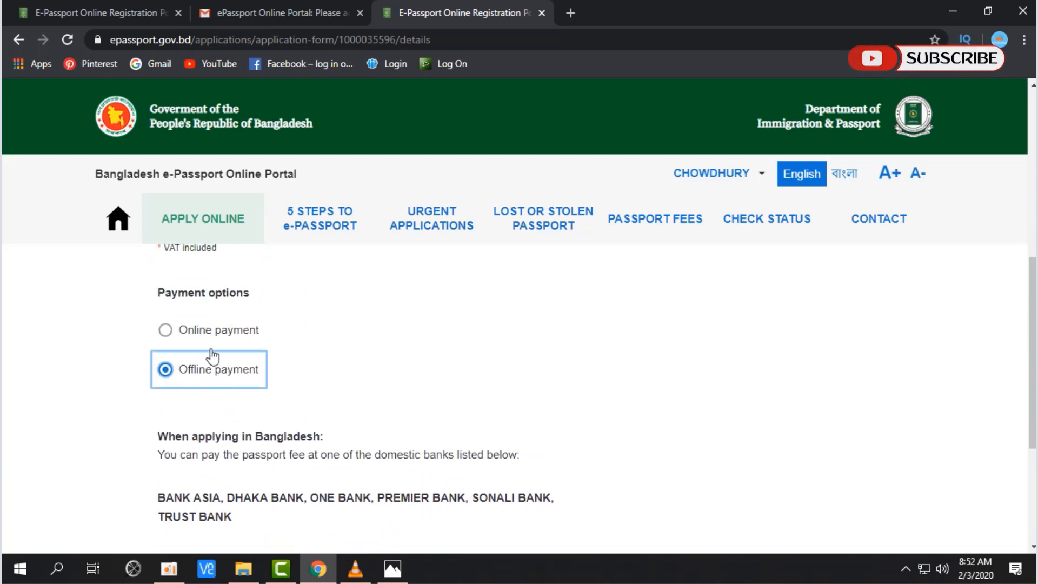
pyautogui.scroll(-4, 230, 361)
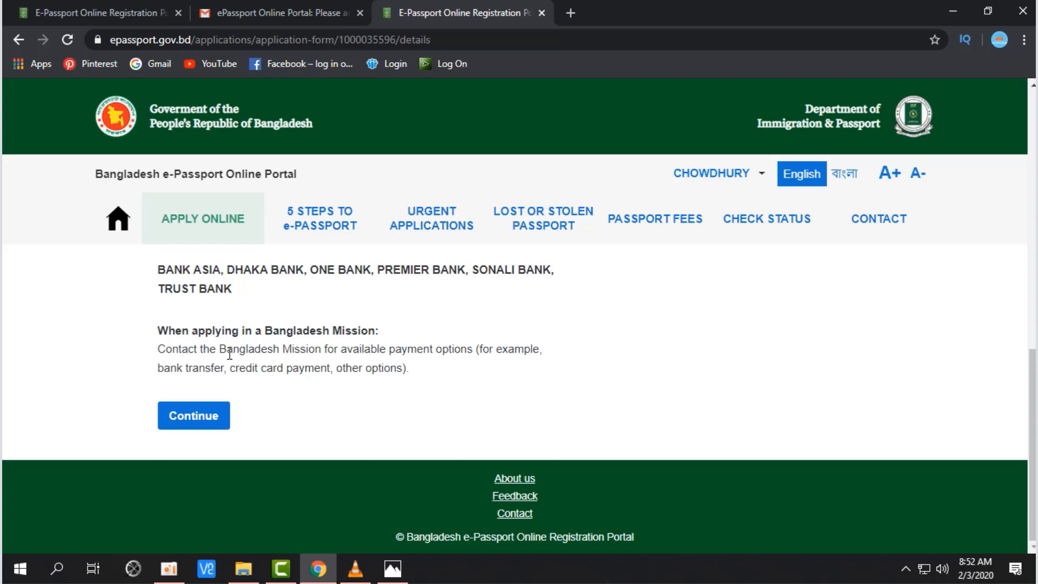
pyautogui.press('Up')
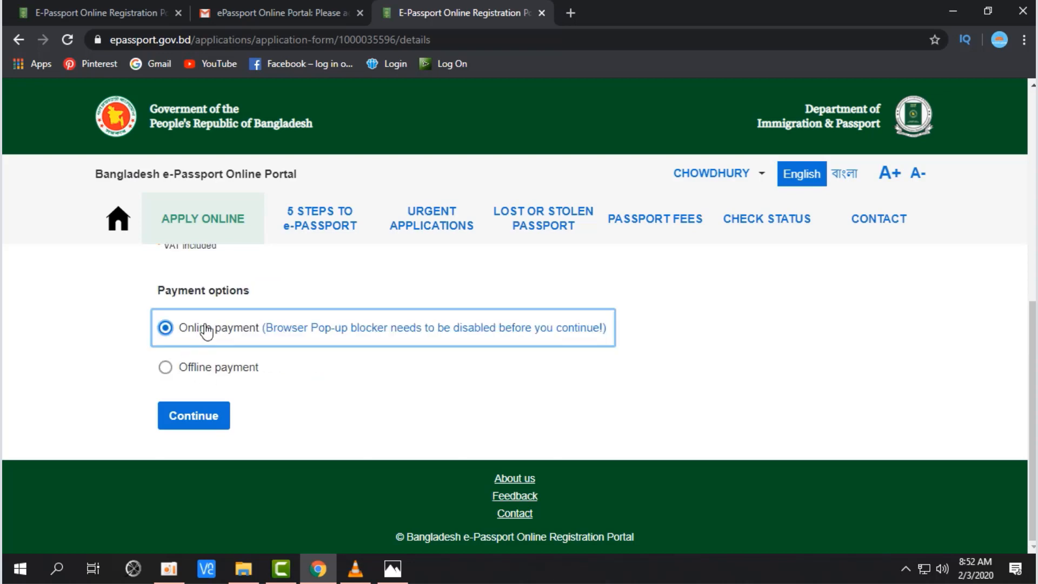
# Step: Review the generated 8050 taka e-Challan and submit it with the পরিশোধ (Pay) button
pyautogui.click(206, 422)
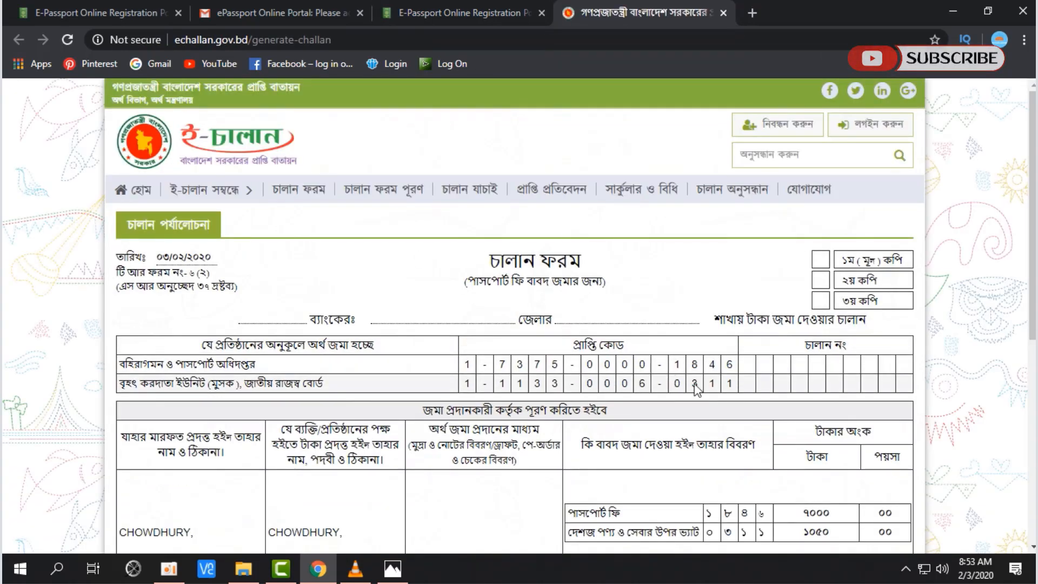
pyautogui.scroll(-3, 335, 368)
pyautogui.scroll(-3, 344, 385)
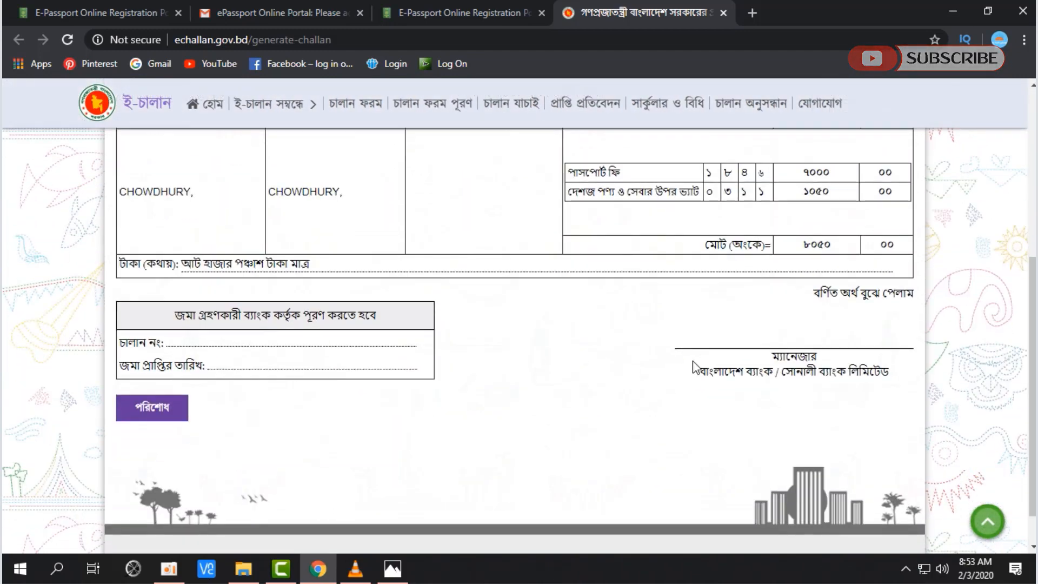
pyautogui.scroll(6, 694, 361)
pyautogui.scroll(-7, 692, 363)
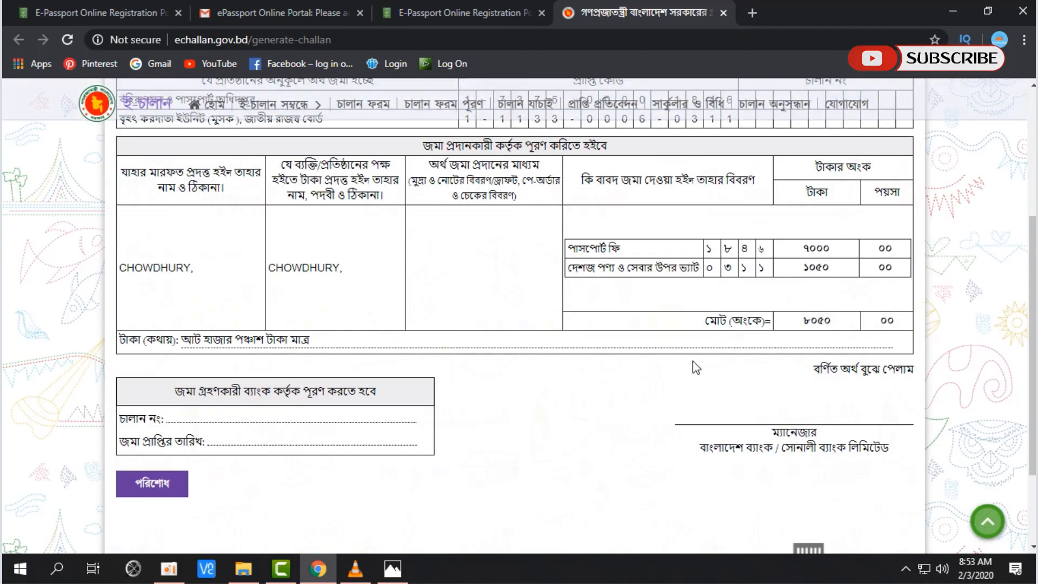
pyautogui.click(153, 373)
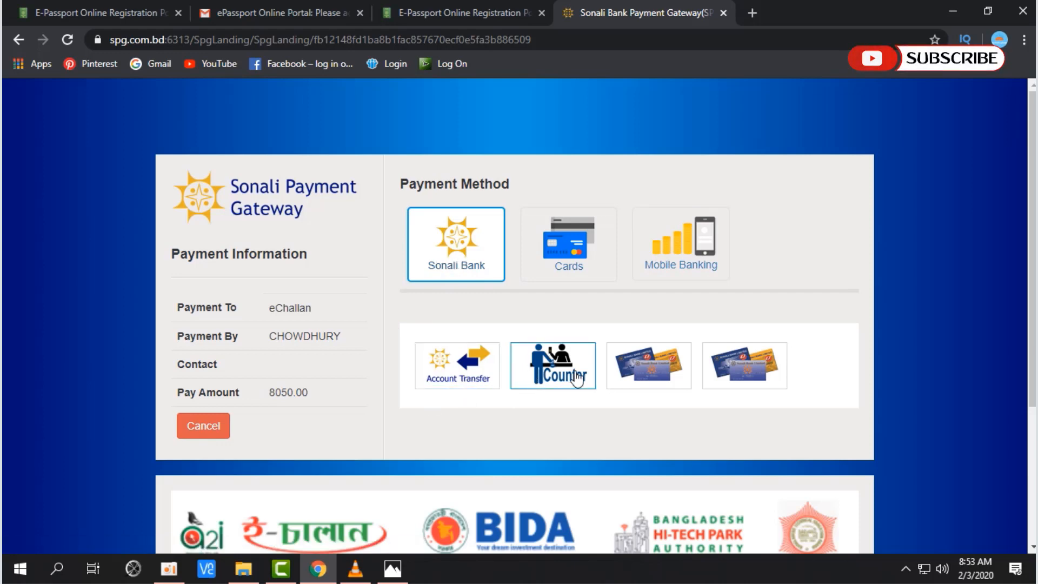
# Step: Pay the 8059.26 BDT total with bKash under Mobile Banking, after viewing card options
pyautogui.click(570, 263)
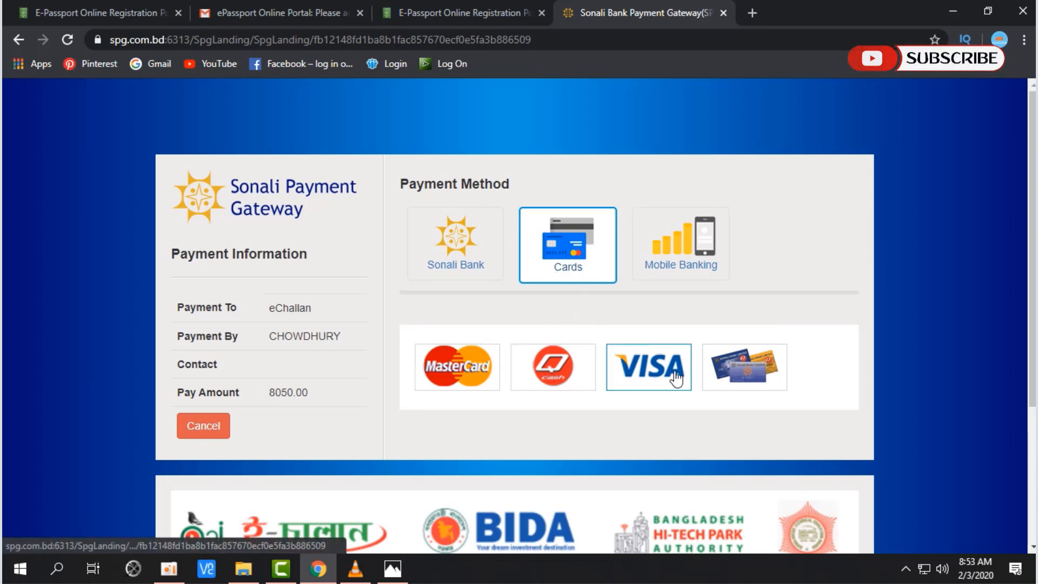
pyautogui.click(664, 261)
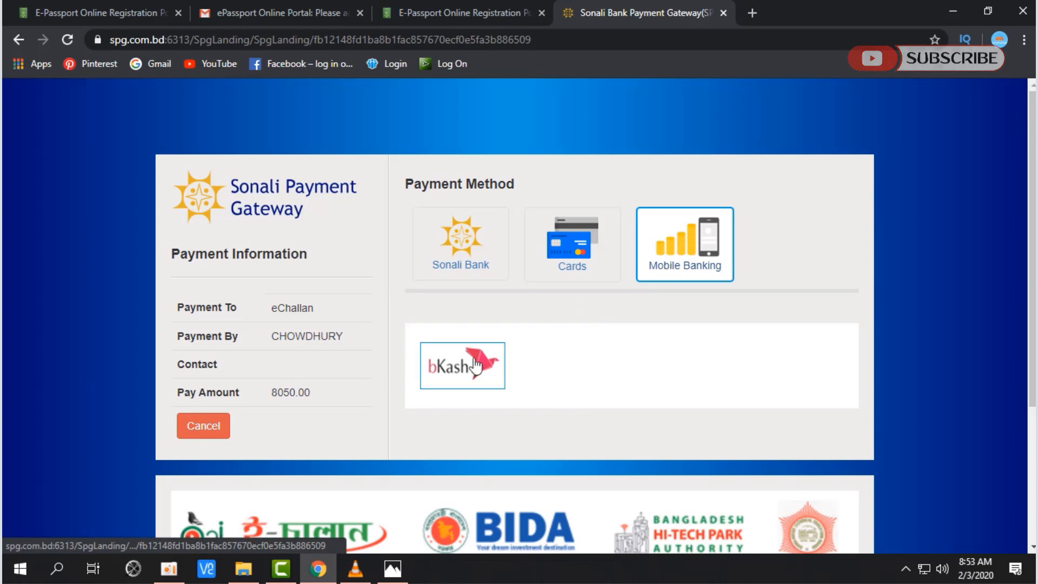
pyautogui.click(460, 372)
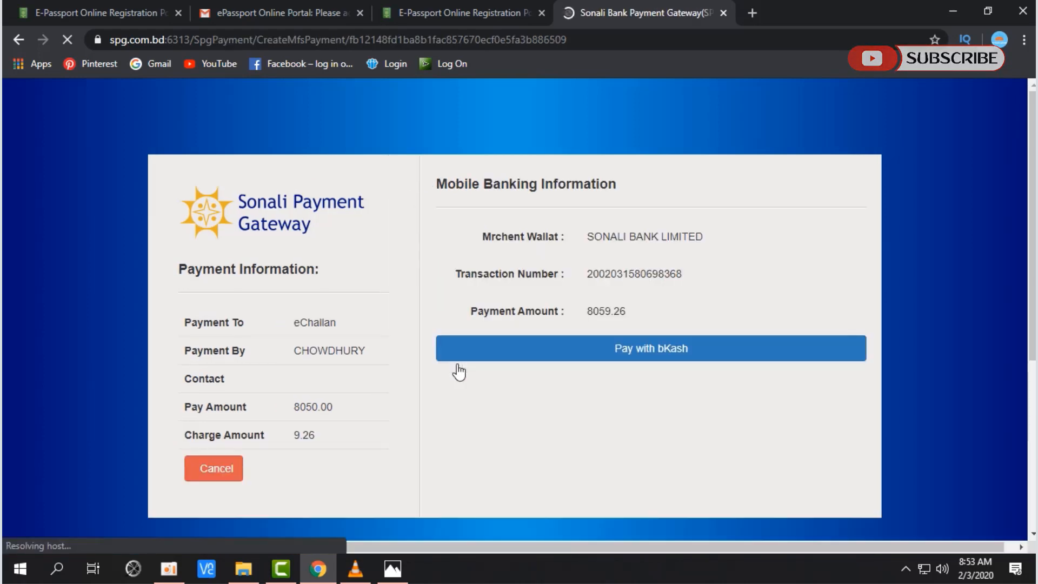
pyautogui.click(626, 353)
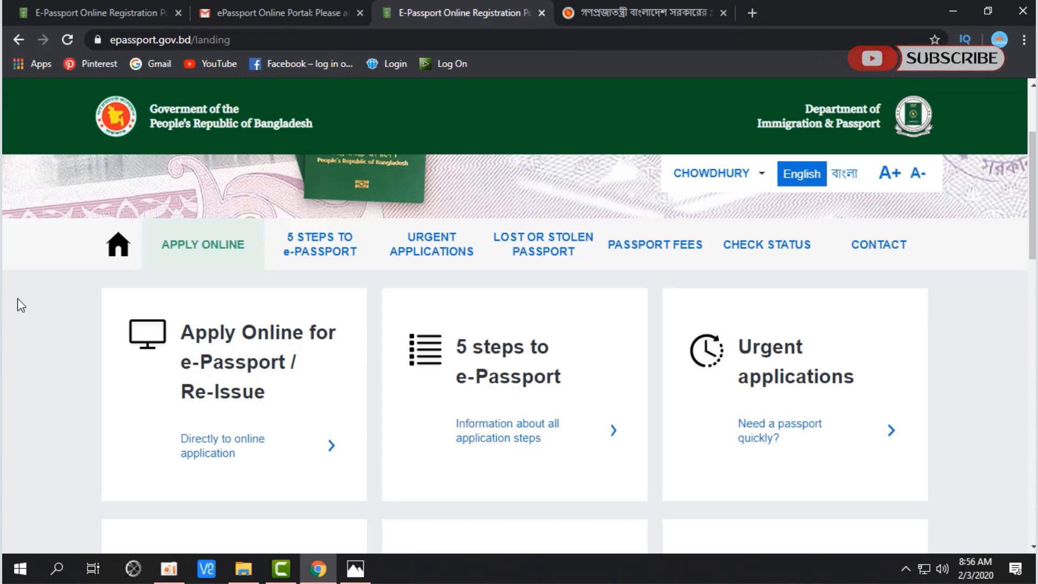
# Step: Open the application list under APPLY ONLINE and choose Schedule for the submitted application
pyautogui.click(216, 258)
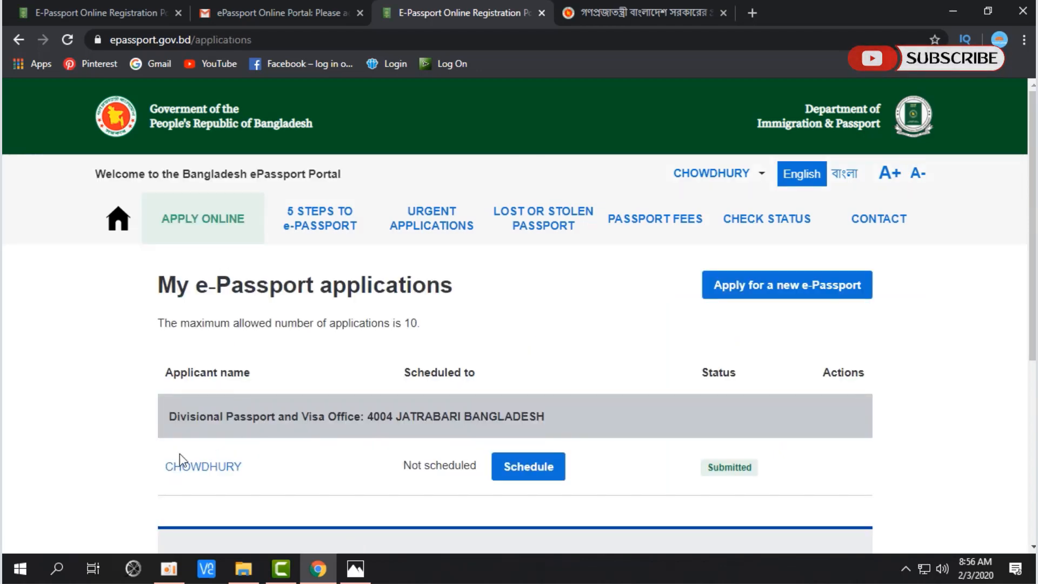
pyautogui.click(538, 473)
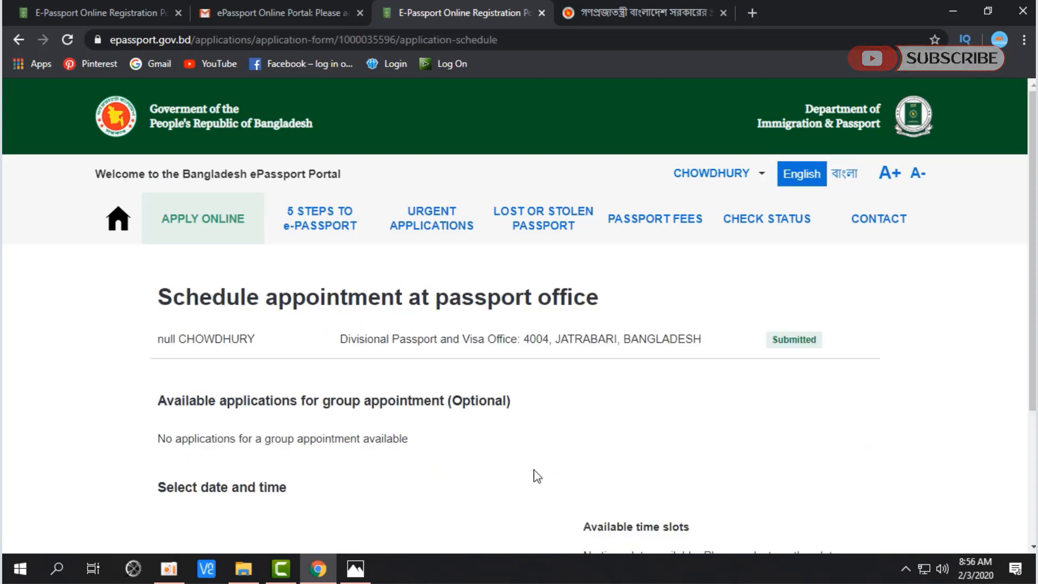
# Step: Pick 27 February and the 12:00 time slot, then confirm the appointment
pyautogui.scroll(-4, 500, 506)
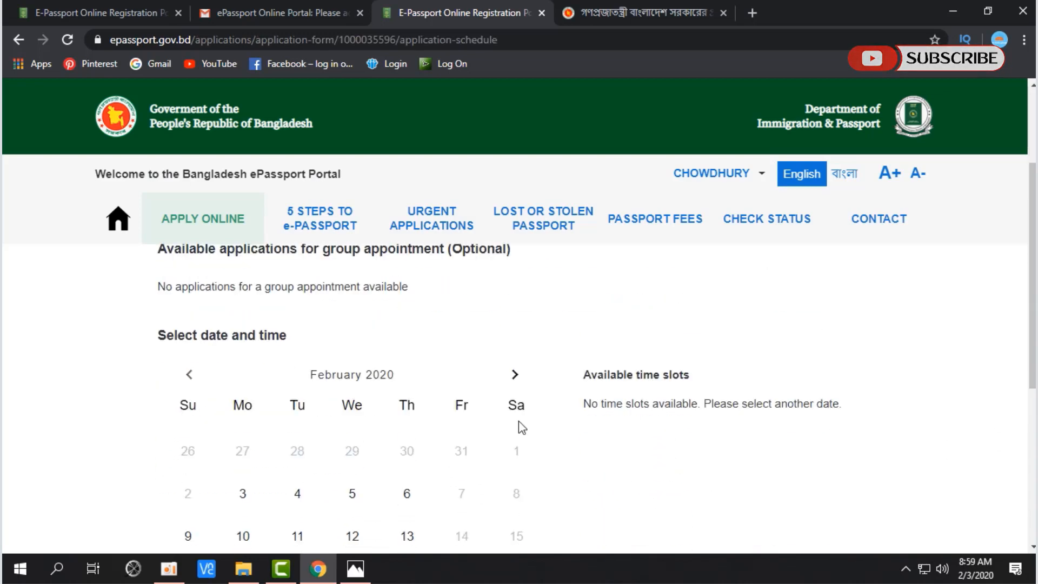
pyautogui.scroll(-3, 521, 424)
pyautogui.click(407, 469)
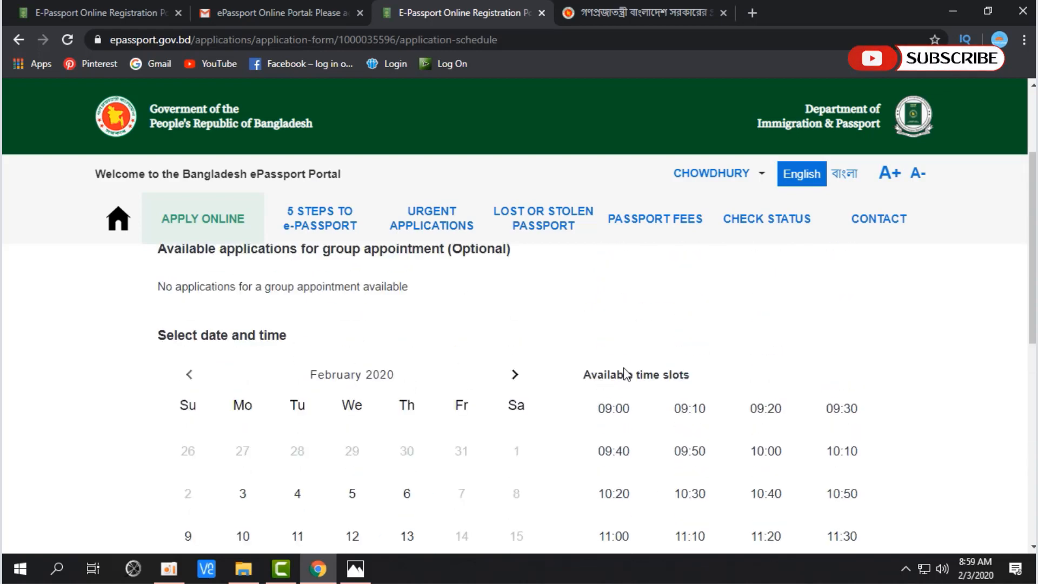
pyautogui.scroll(-4, 973, 389)
pyautogui.scroll(3, 614, 300)
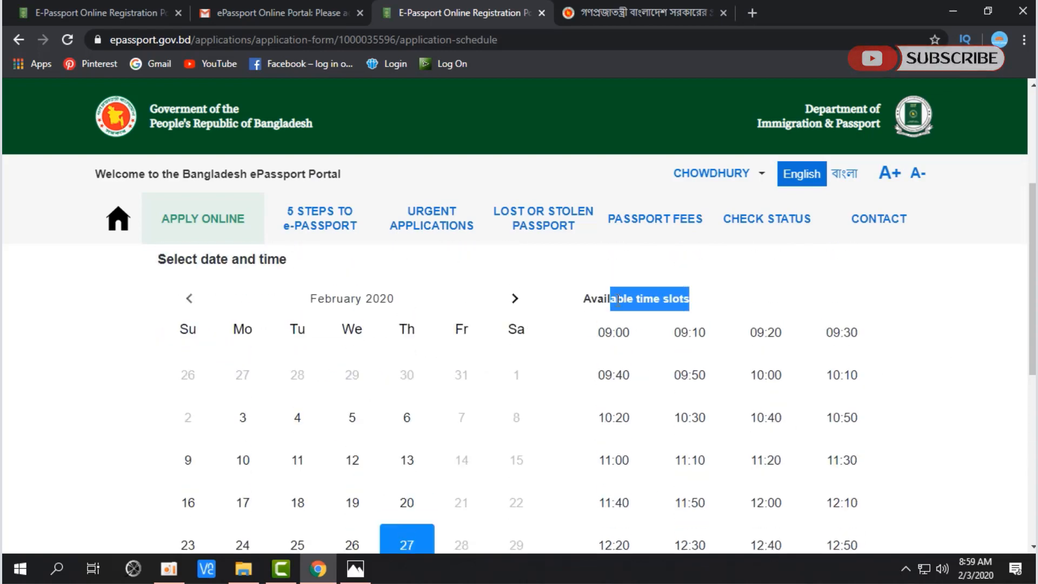
pyautogui.scroll(-6, 612, 308)
pyautogui.click(777, 339)
pyautogui.scroll(2, 938, 336)
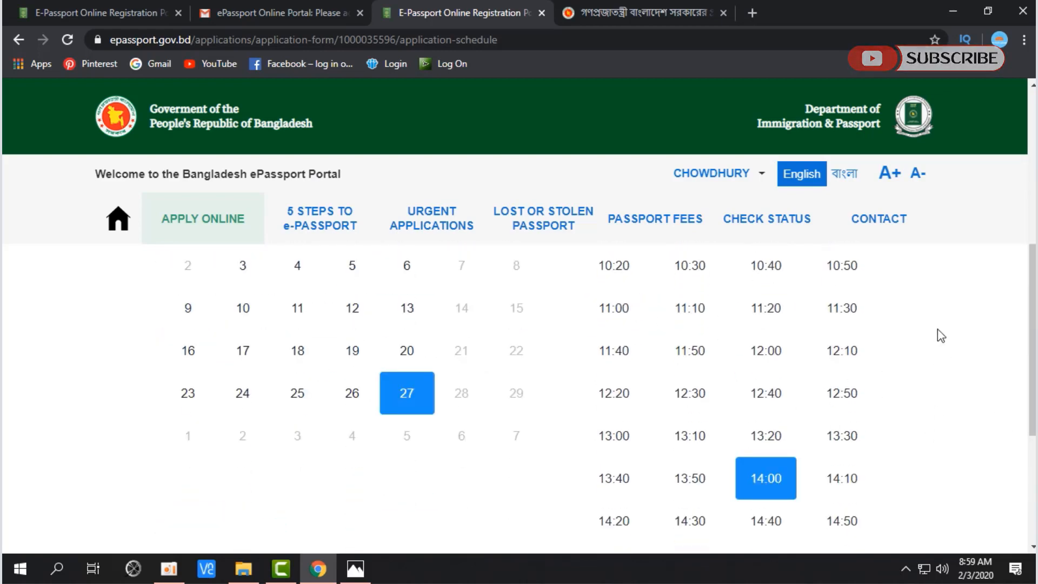
pyautogui.scroll(-2, 938, 335)
pyautogui.scroll(2, 746, 403)
pyautogui.click(767, 354)
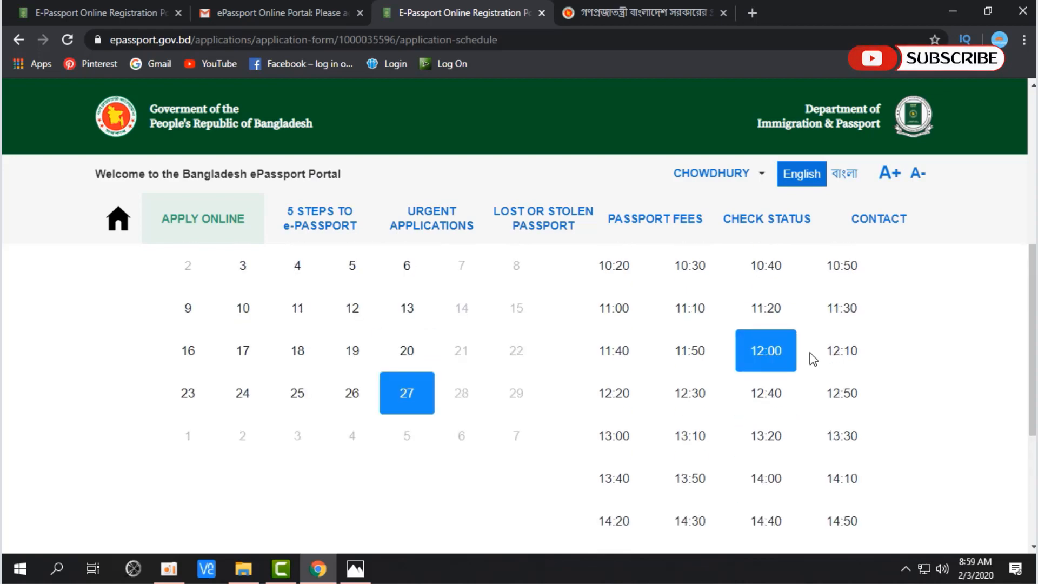
pyautogui.scroll(-2, 811, 359)
pyautogui.click(204, 521)
pyautogui.scroll(-4, 491, 371)
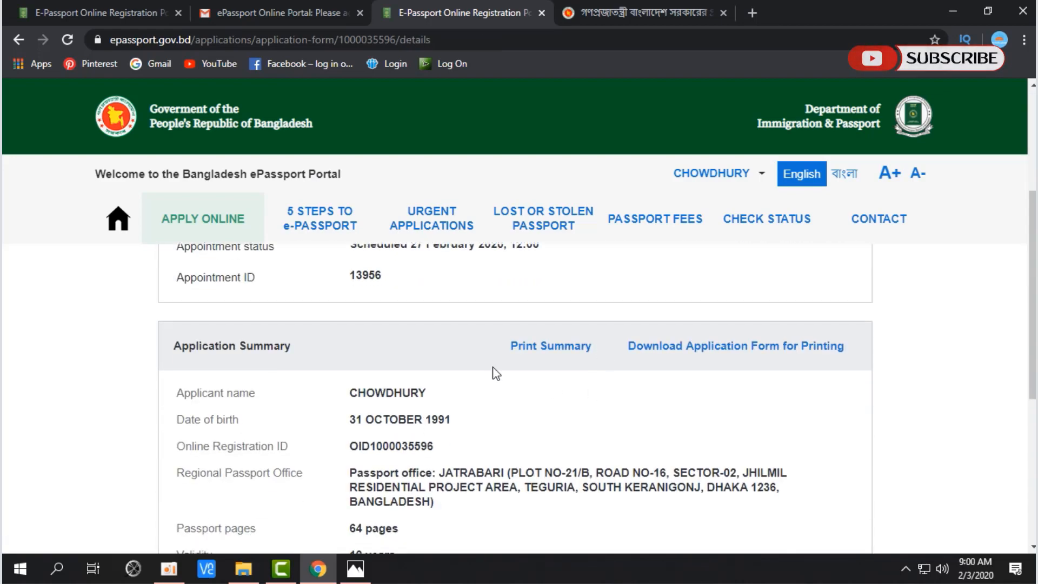
# Step: Select the Appointment ID, preview and cancel Print Summary, then download the Registration_form PDF
pyautogui.scroll(3, 420, 356)
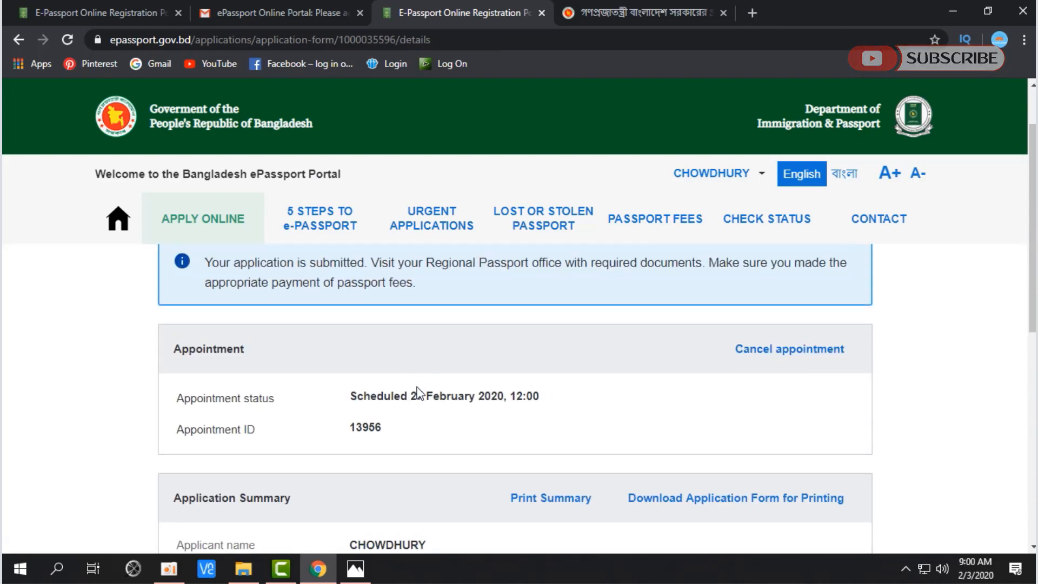
pyautogui.moveTo(349, 429); pyautogui.dragTo(403, 430)
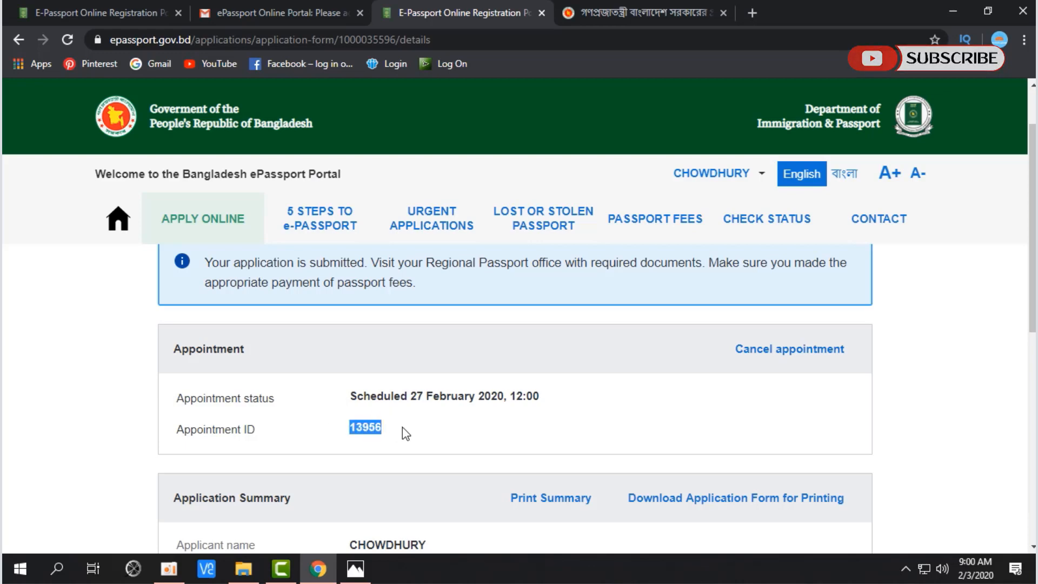
pyautogui.scroll(-3, 454, 427)
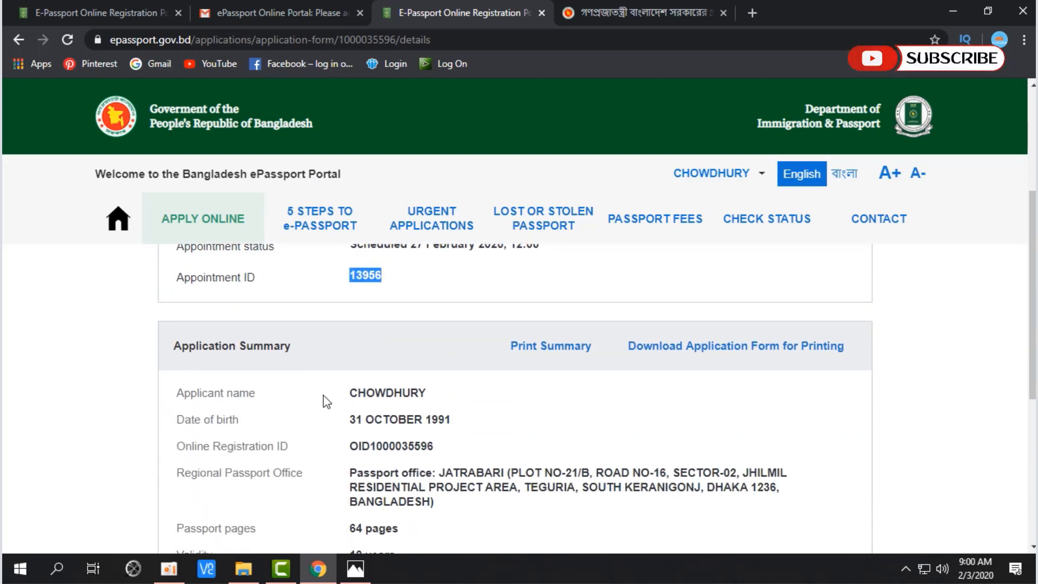
pyautogui.scroll(-1, 250, 394)
pyautogui.click(543, 270)
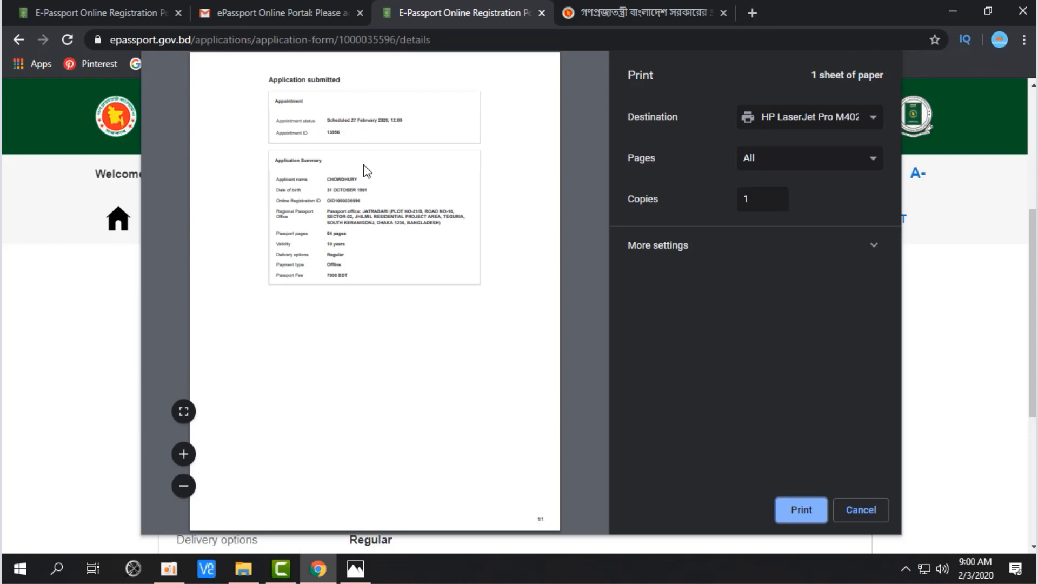
pyautogui.click(835, 509)
pyautogui.click(696, 303)
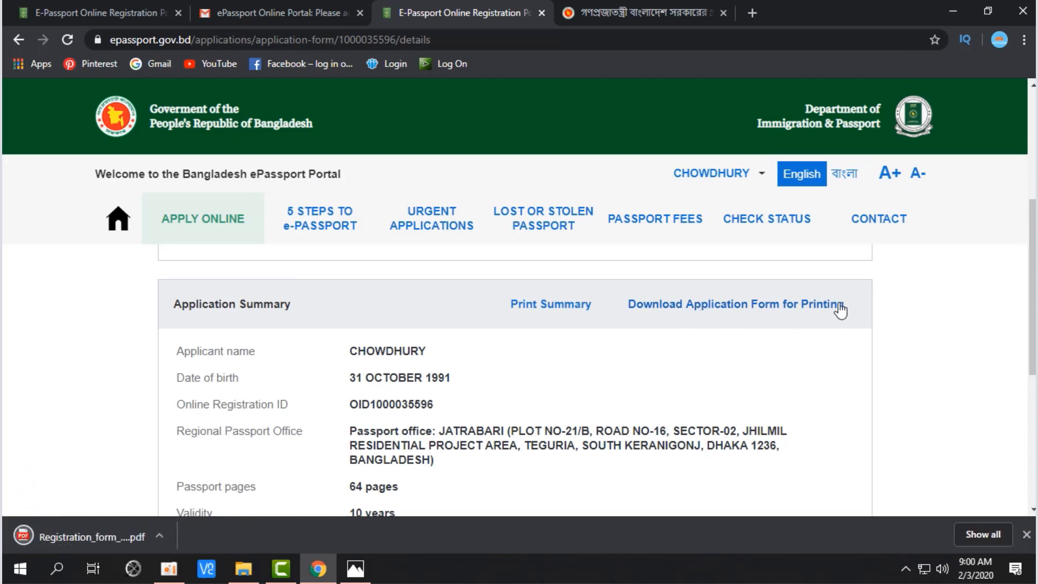
# Step: Open the downloaded Registration_form PDF and scroll through its three pages
pyautogui.click(87, 537)
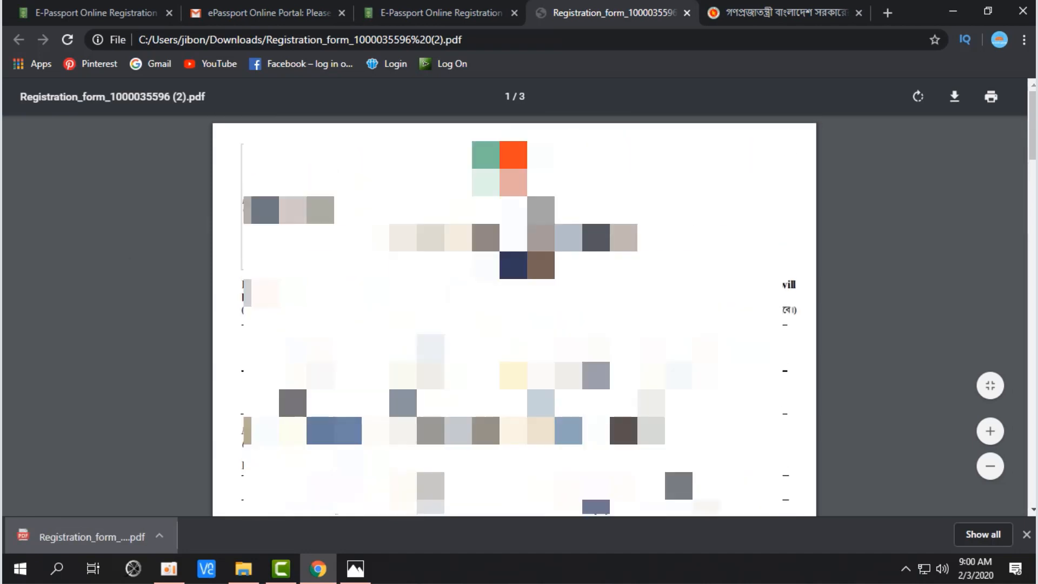
pyautogui.scroll(-20, 513, 314)
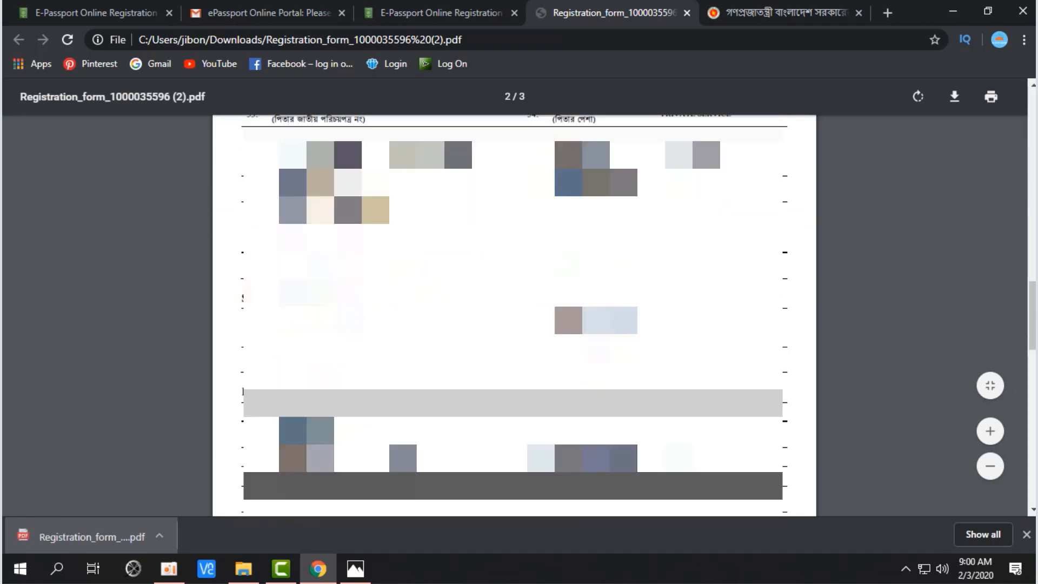
pyautogui.scroll(-10, 243, 177)
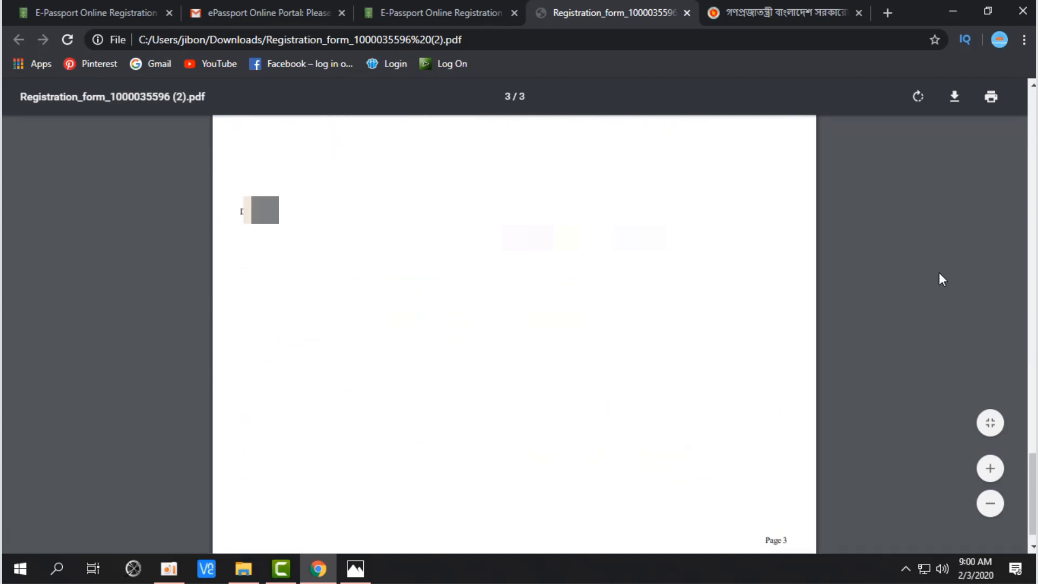
pyautogui.scroll(20, 940, 273)
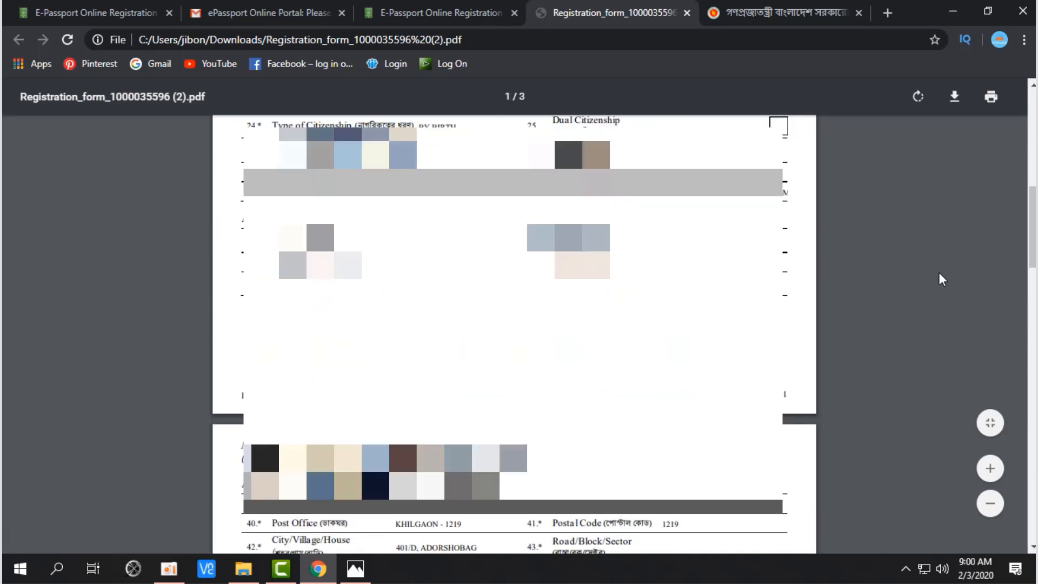
pyautogui.scroll(10, 939, 272)
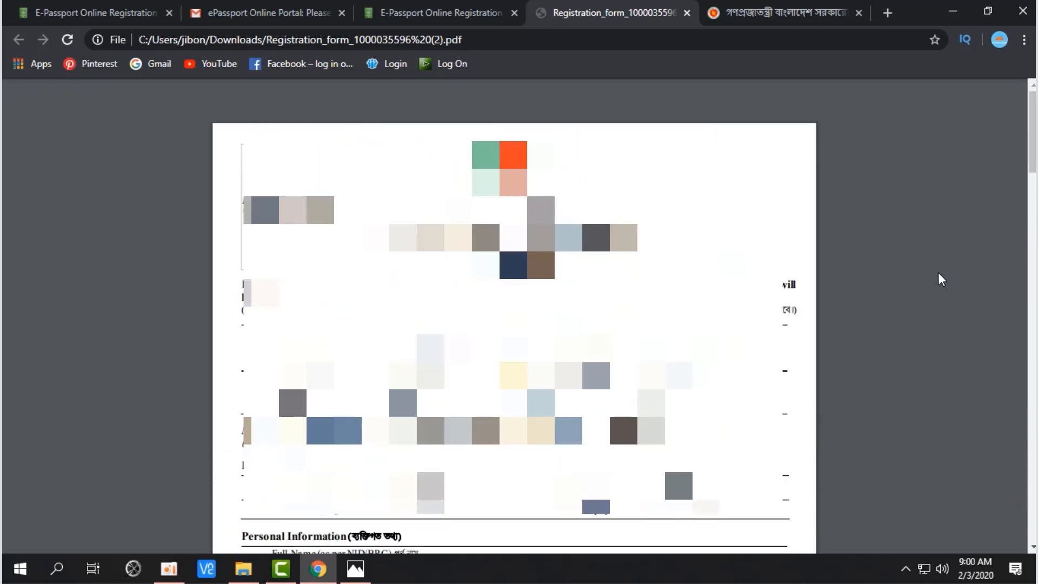